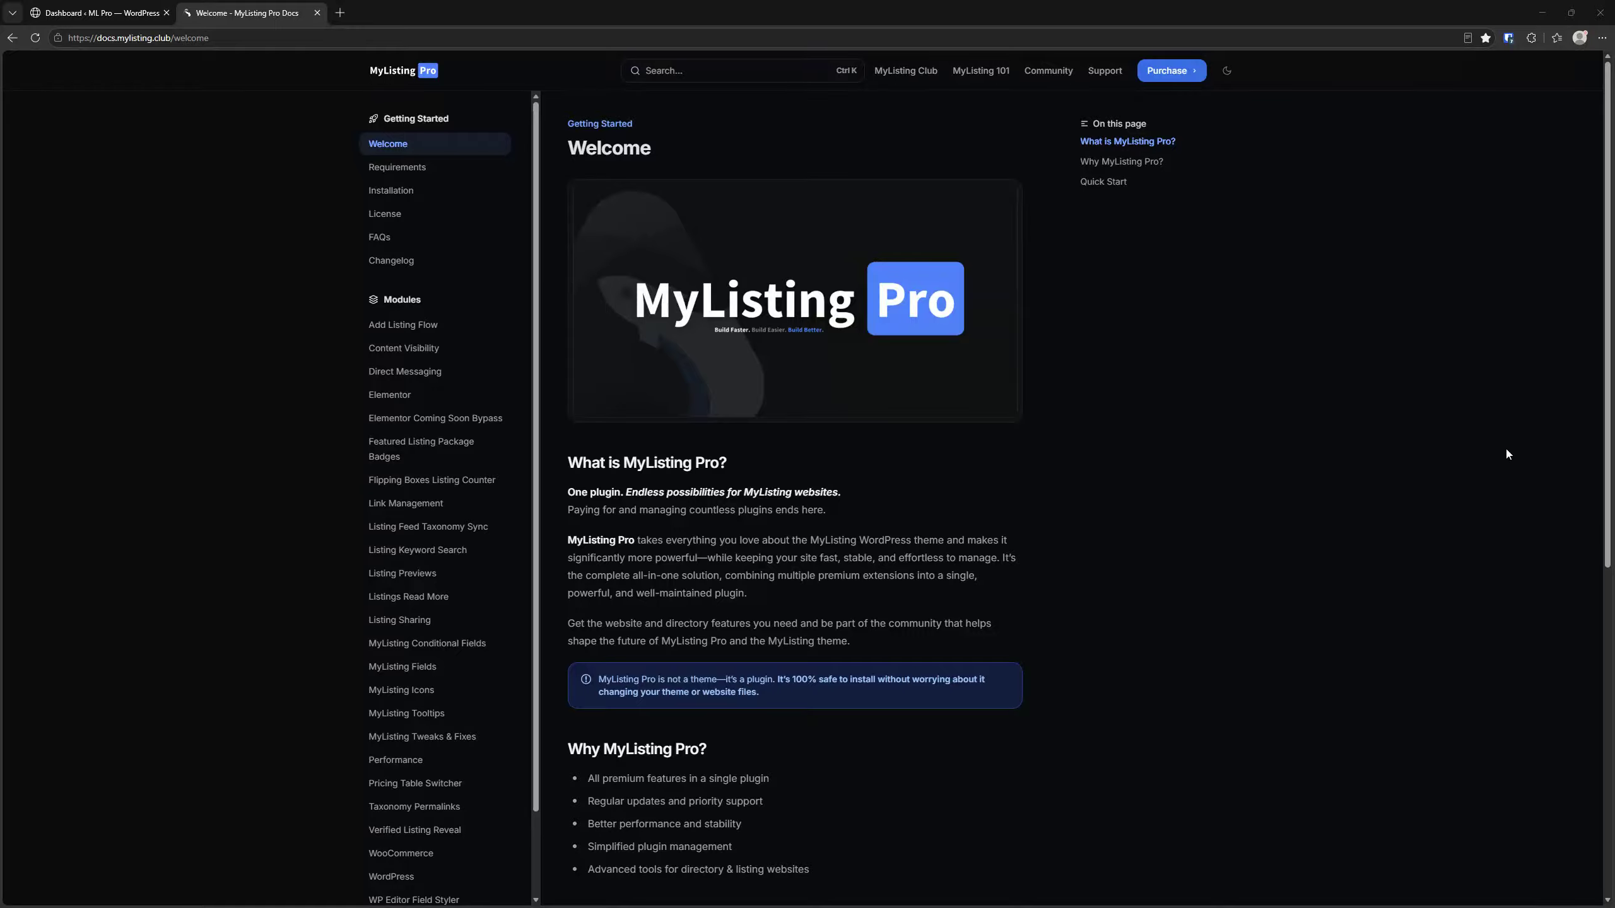
Open the WordPress Listings overview and examine the bulk edit fields for all listings, including the author choices
left_click(95, 13)
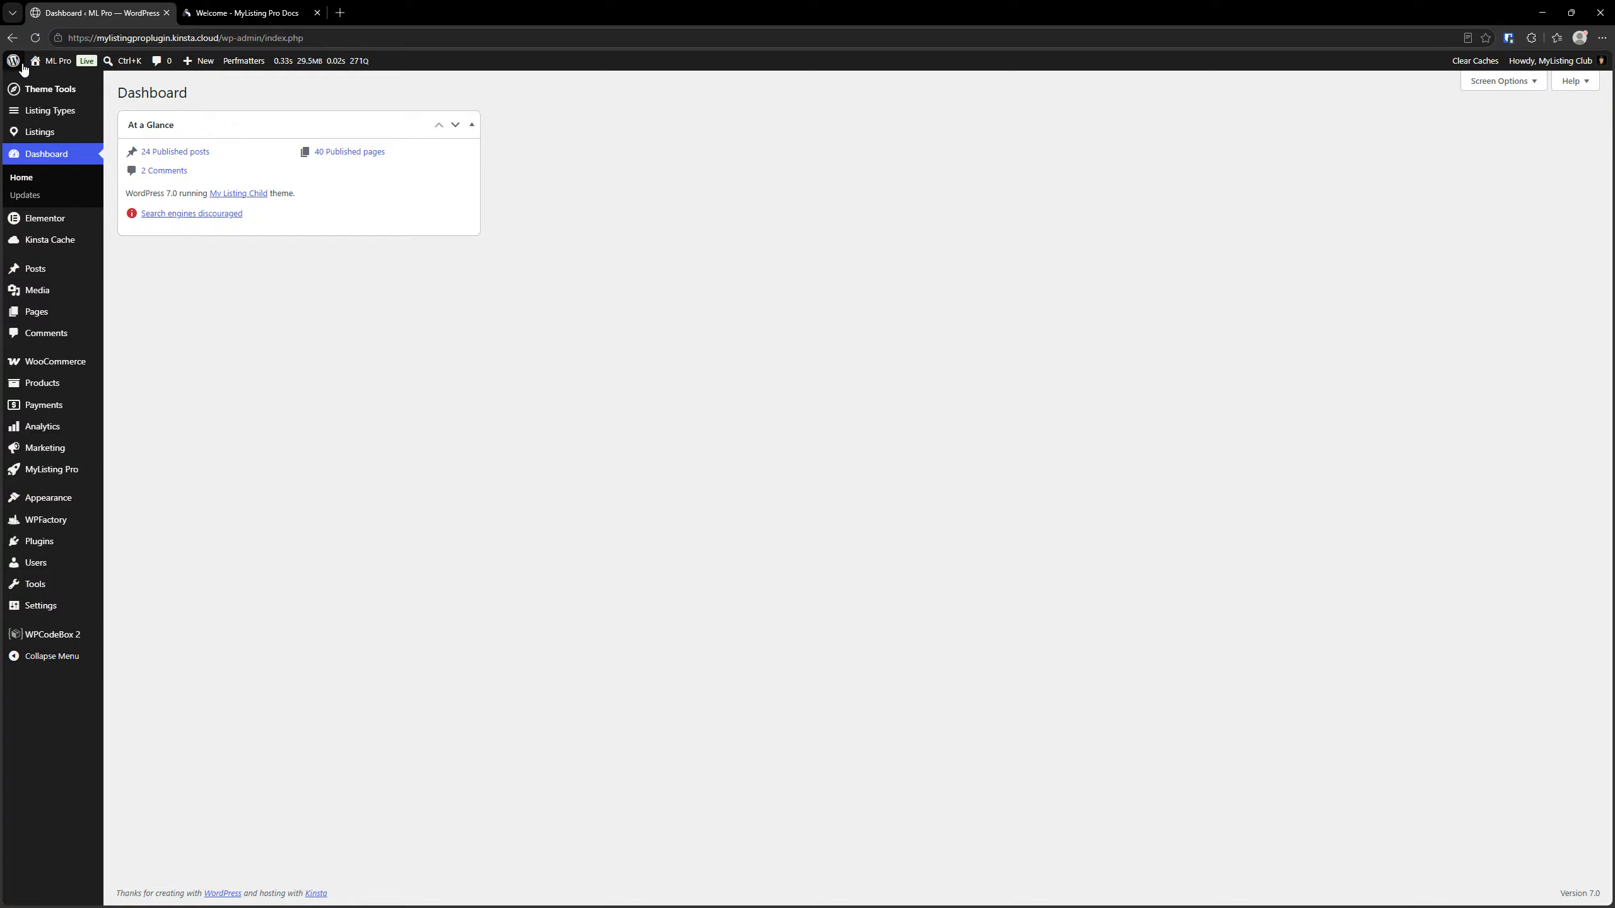
left_click(31, 135)
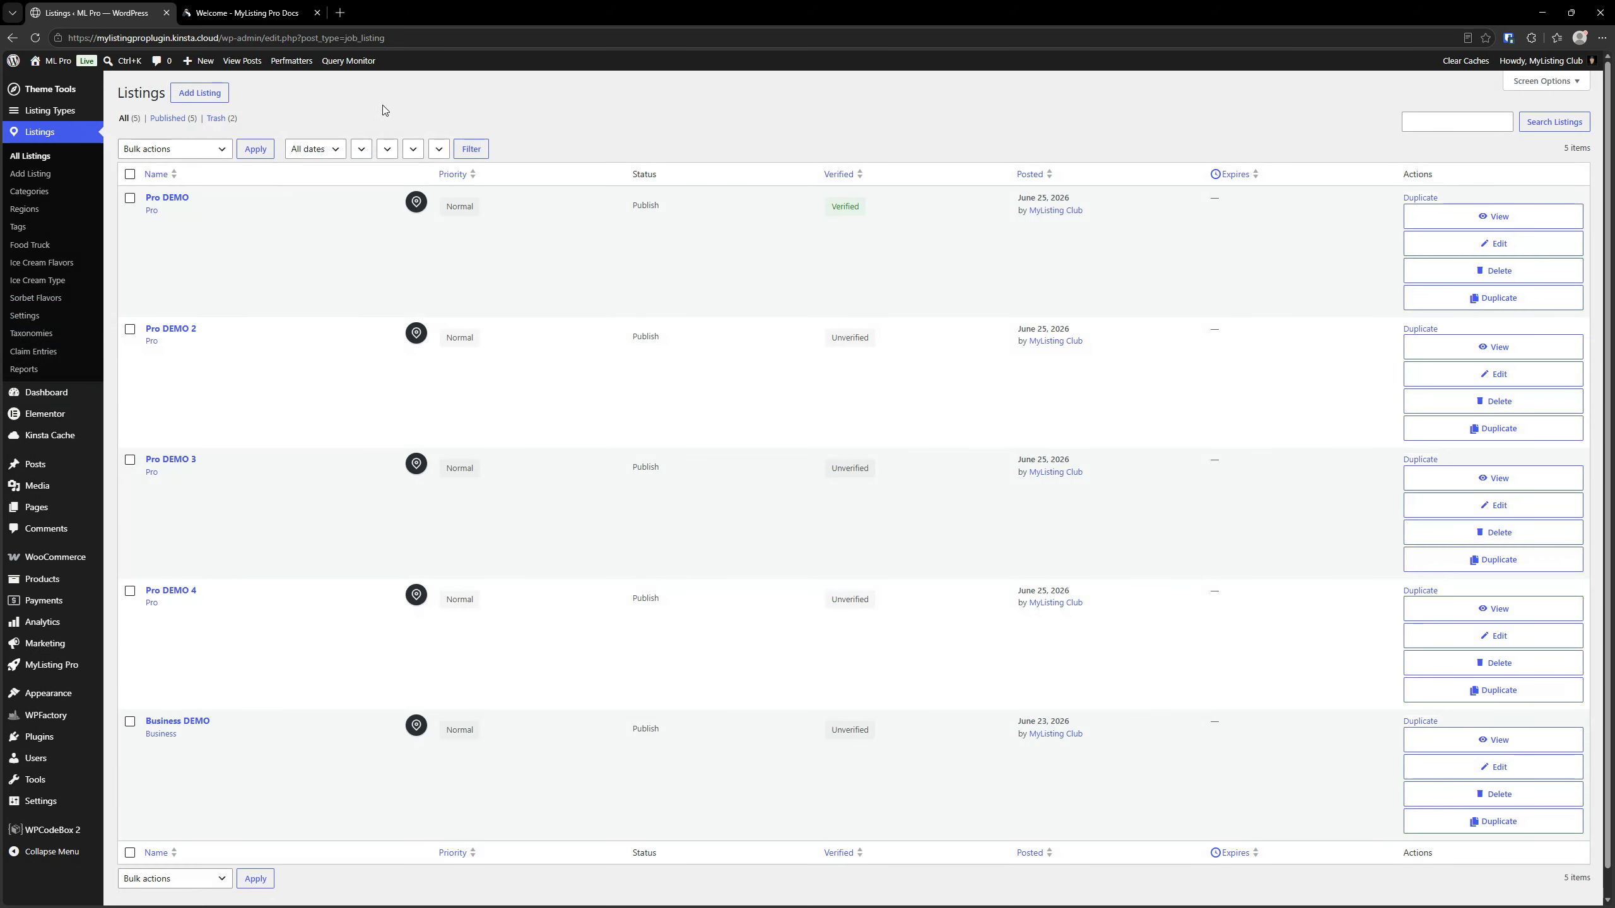
left_click(130, 174)
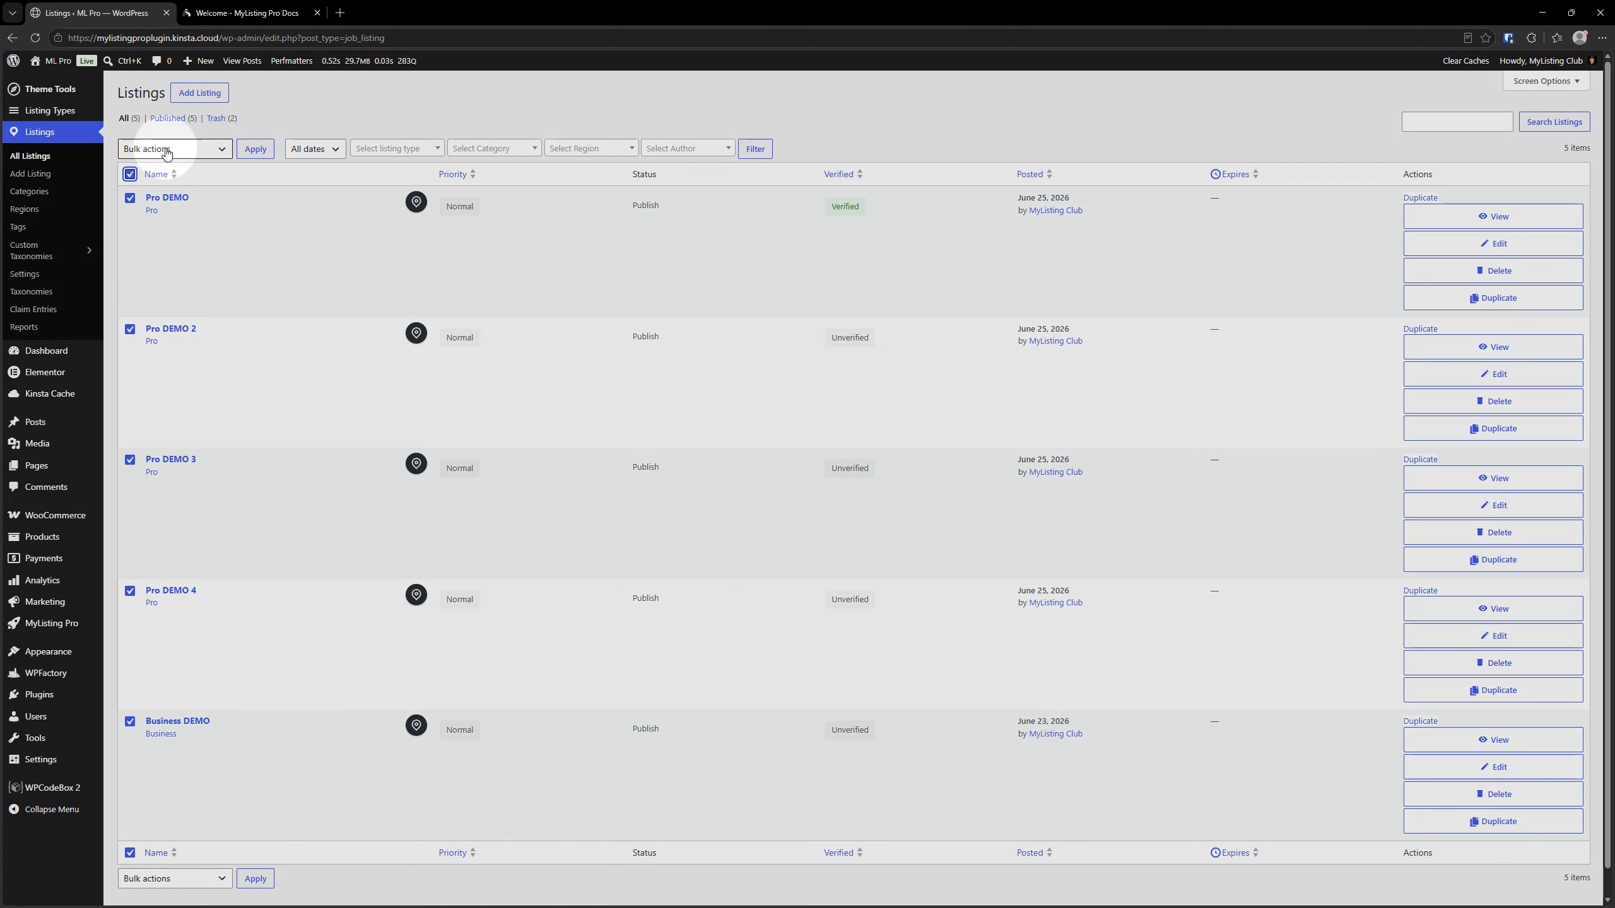
left_click(167, 150)
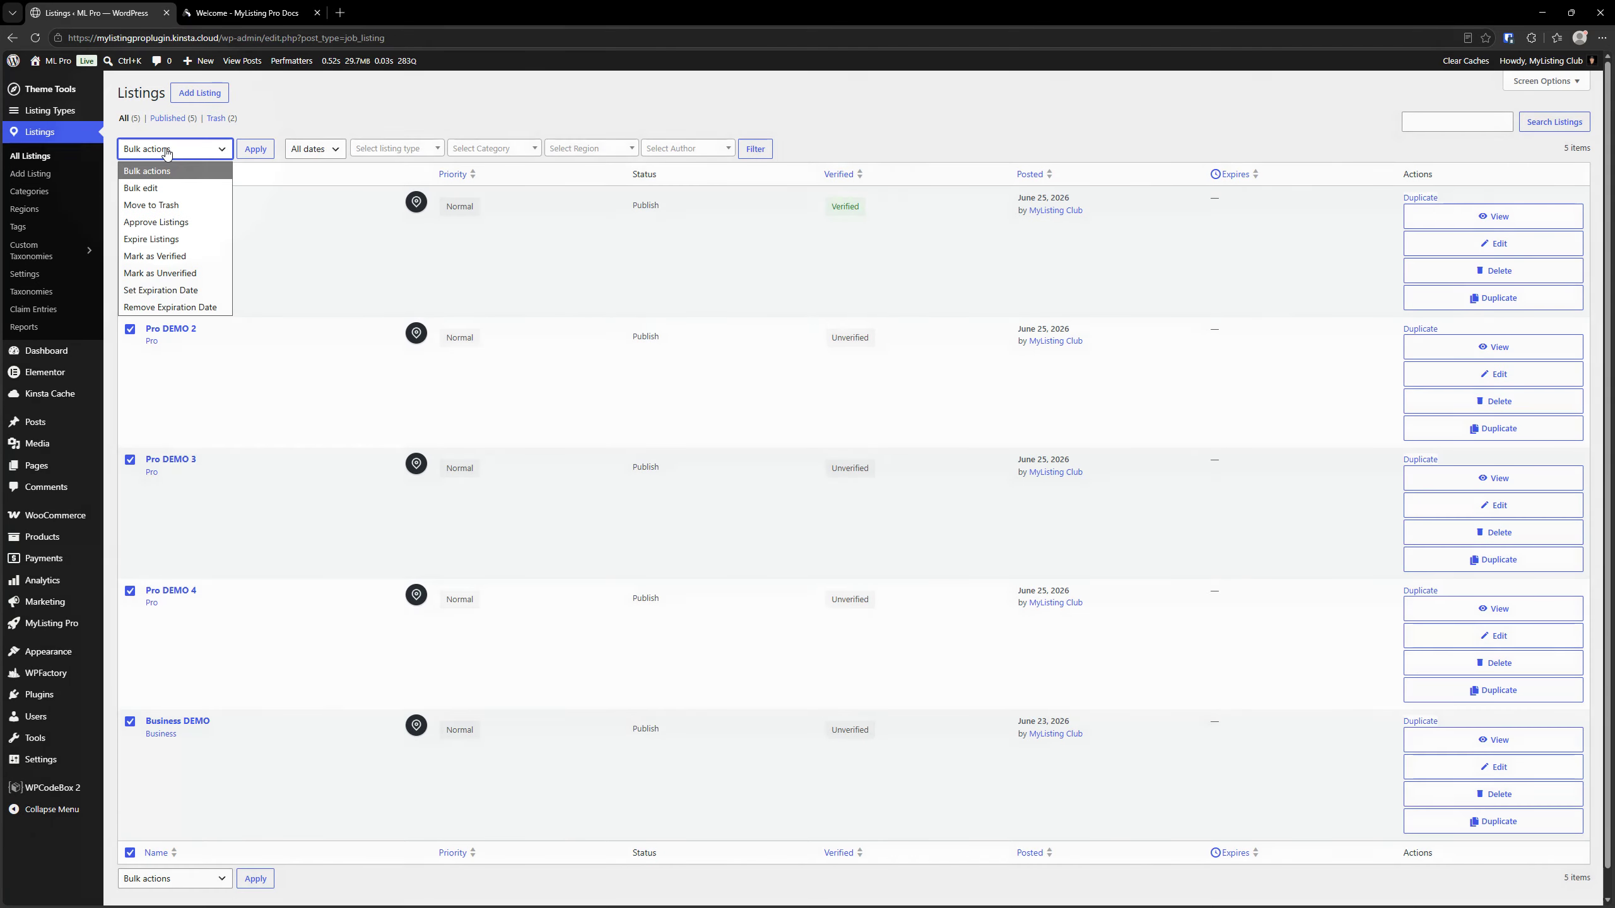
left_click(159, 188)
left_click(264, 152)
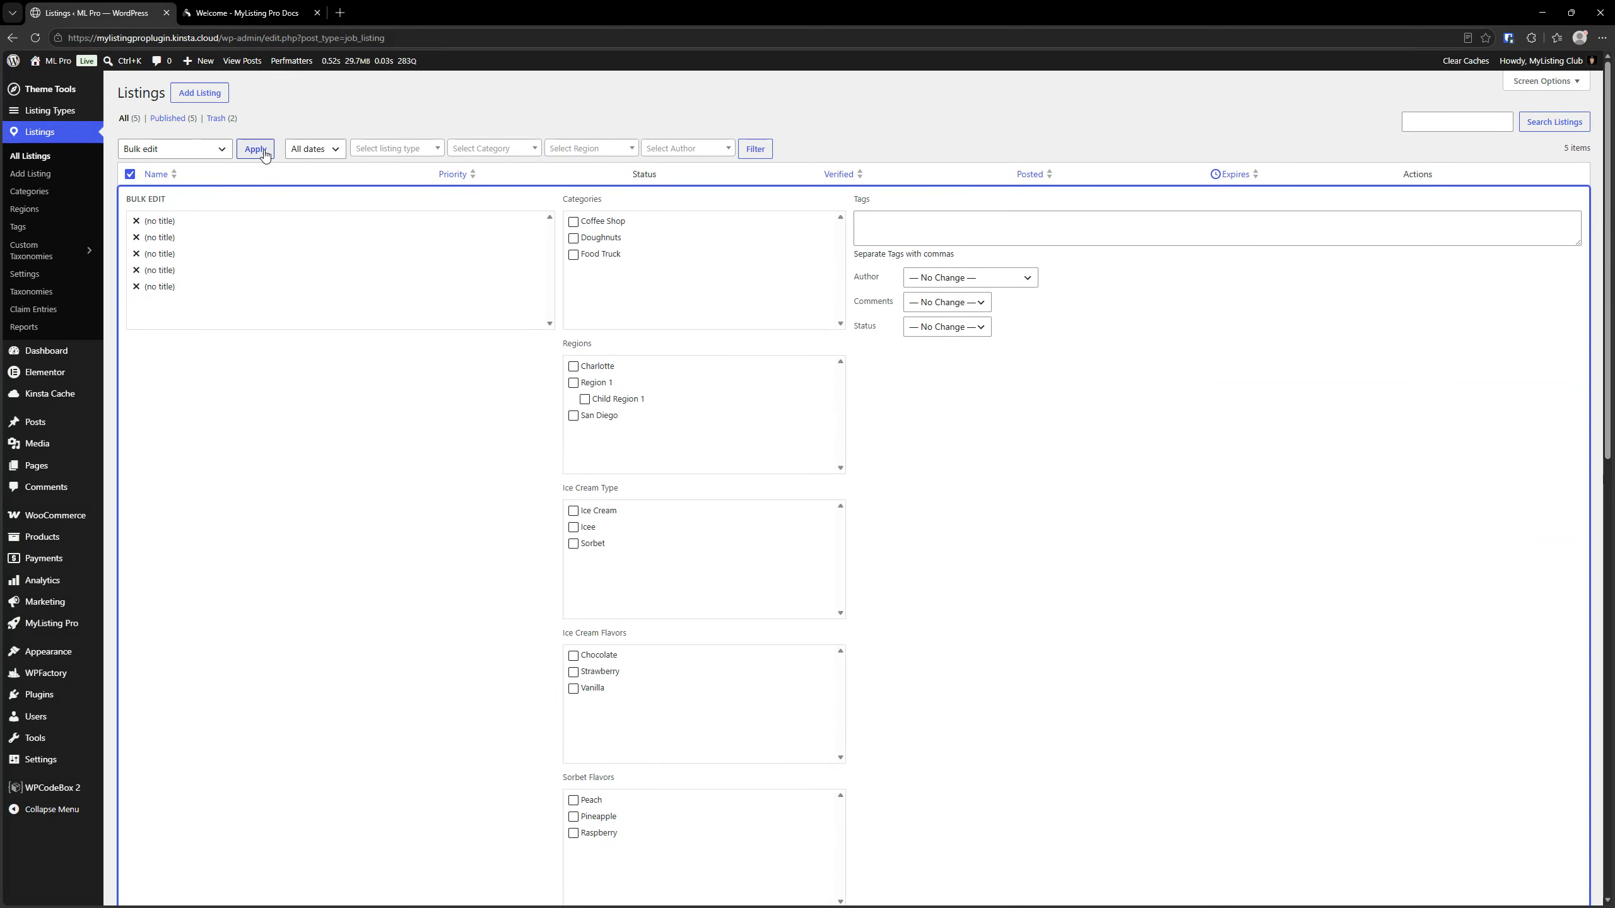
left_click(986, 279)
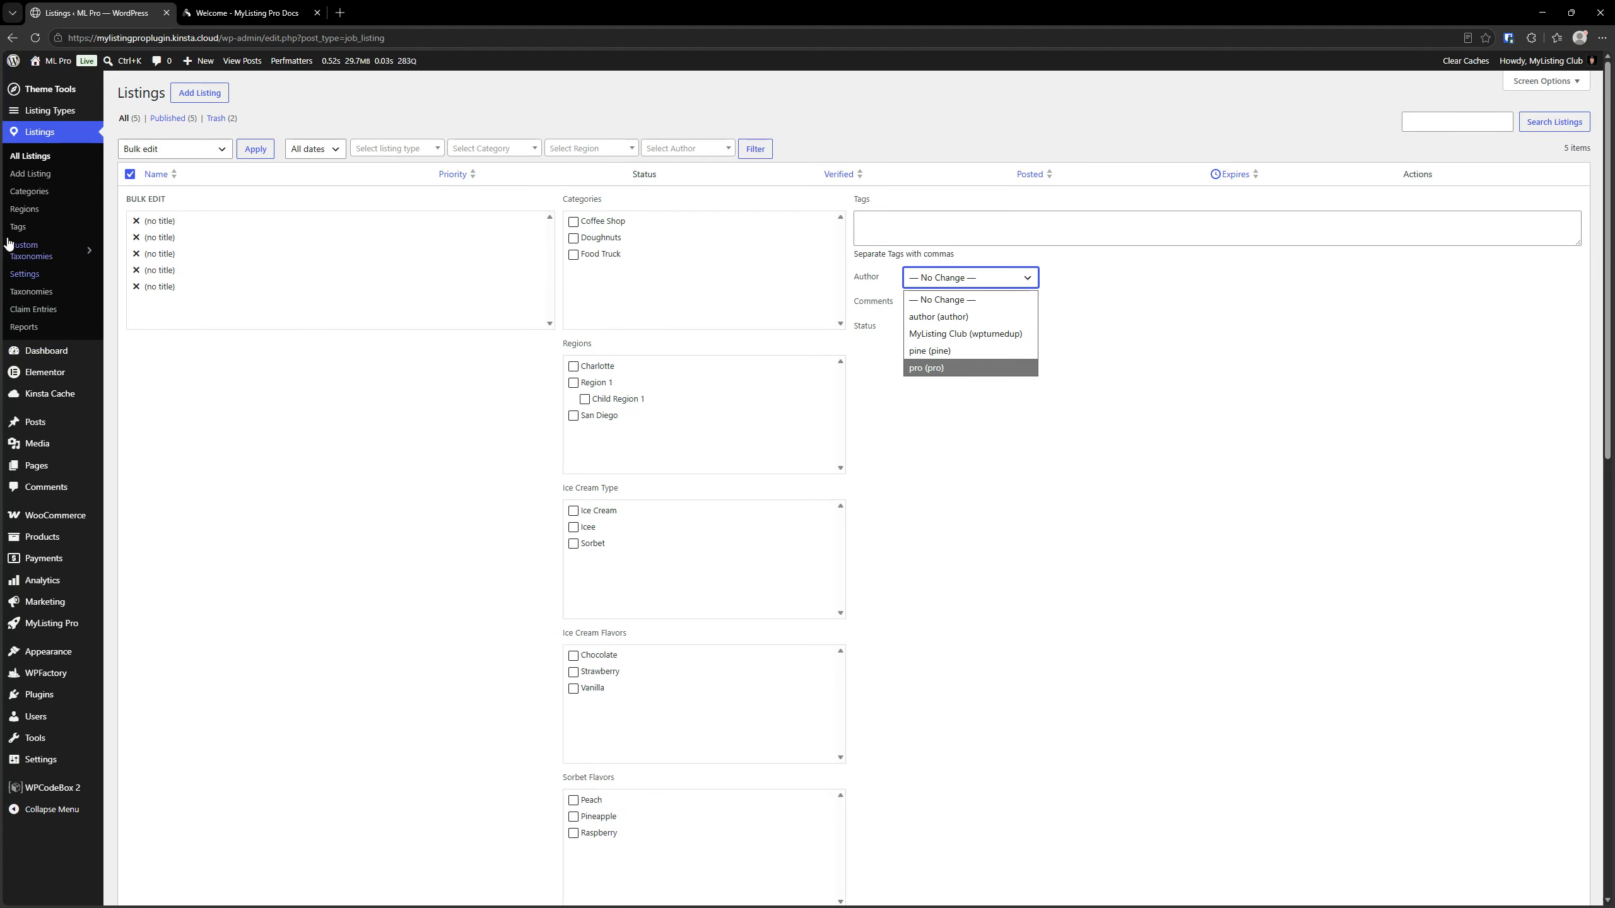
left_click(41, 157)
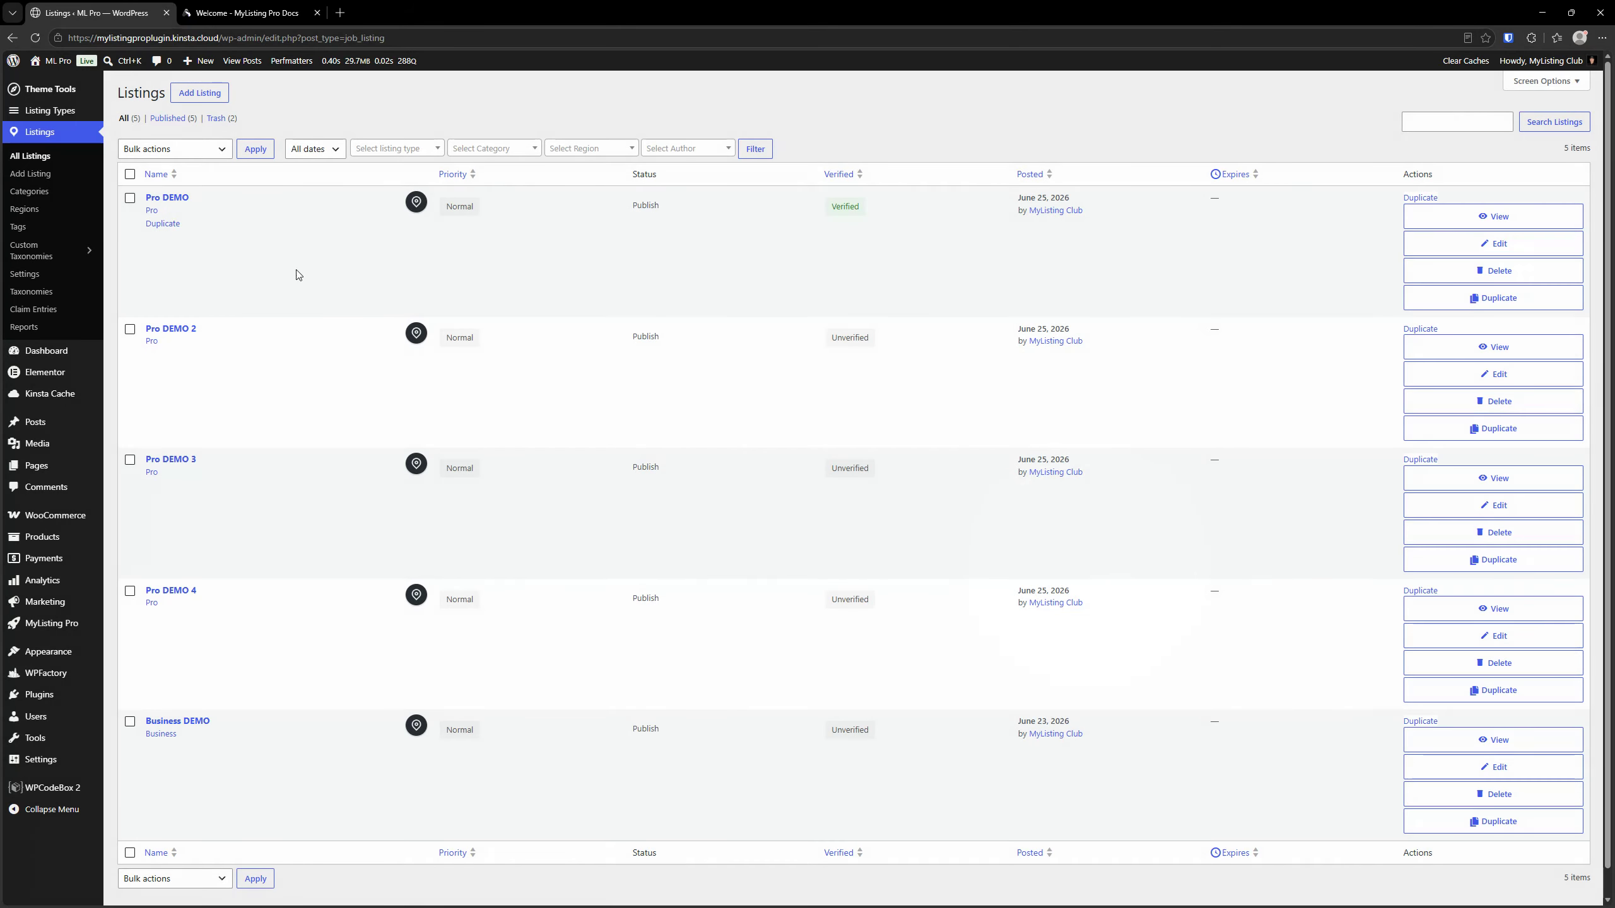
Bulk edit all listings to set their author to "author" and update them
left_click(130, 174)
left_click(141, 150)
left_click(147, 188)
left_click(255, 149)
left_click(947, 327)
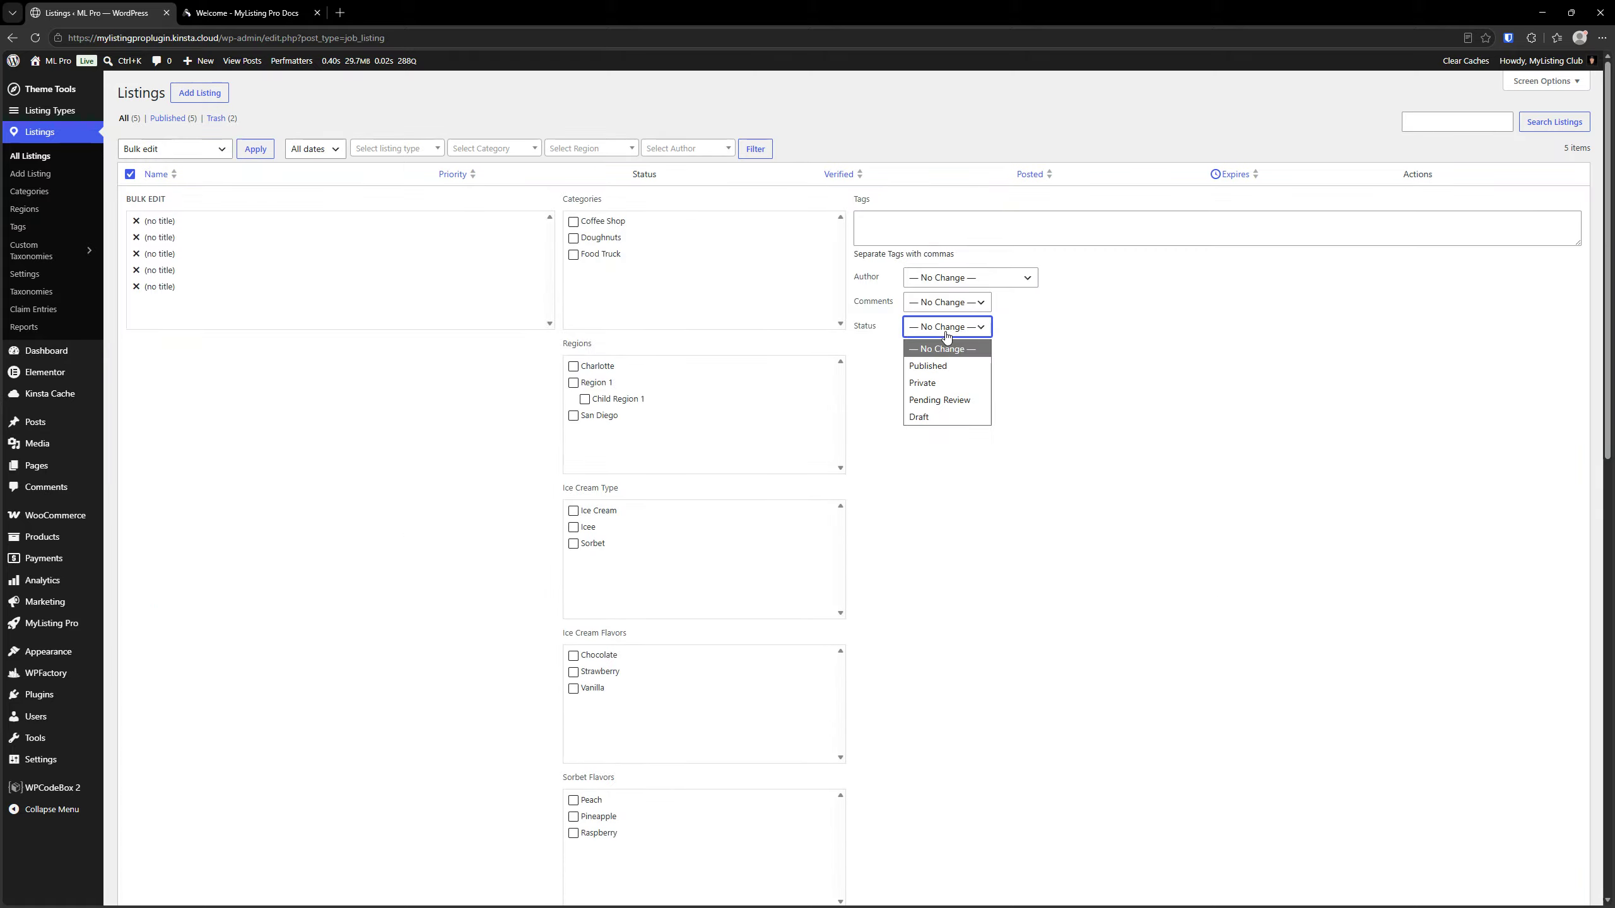
left_click(926, 278)
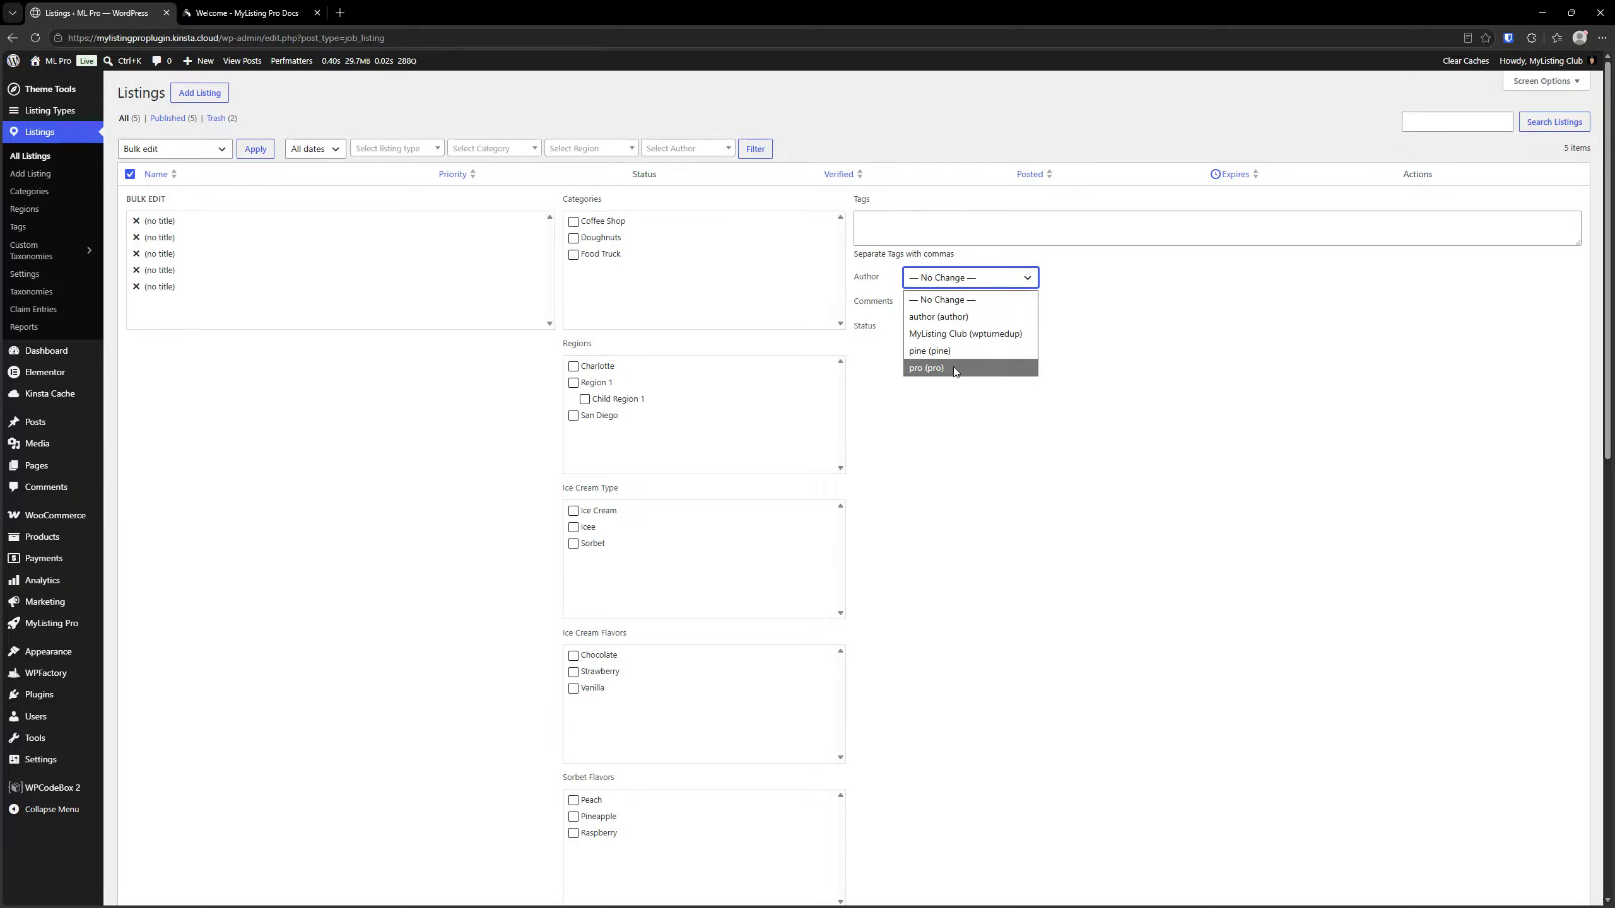
left_click(939, 317)
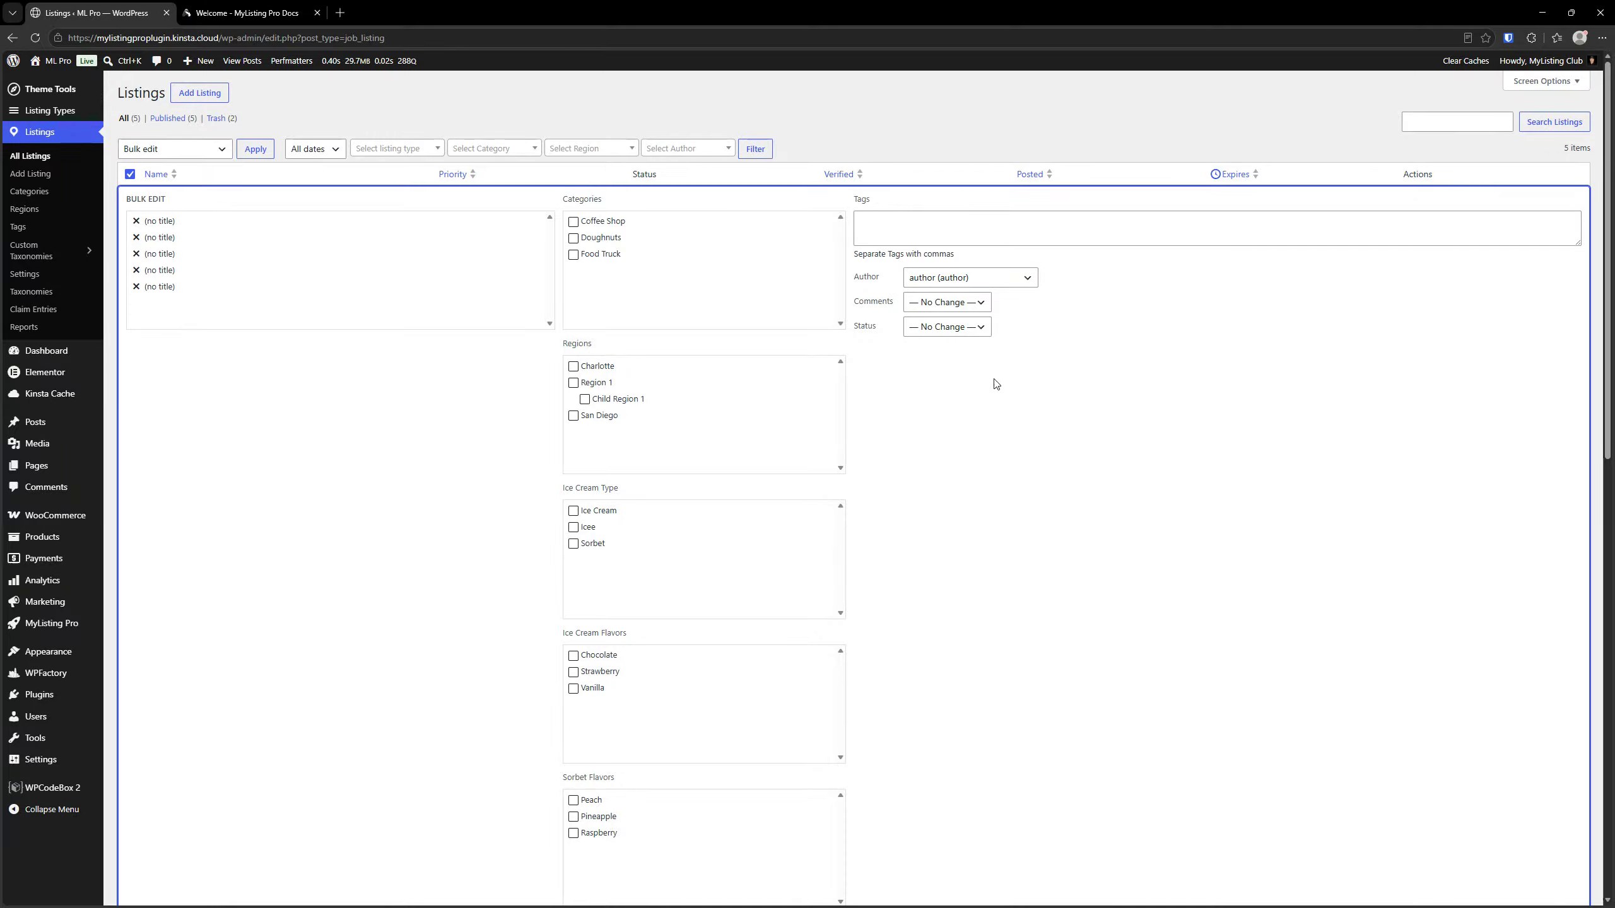
scroll(990, 479, "down", 1)
scroll(989, 479, "down", 6)
left_click(150, 632)
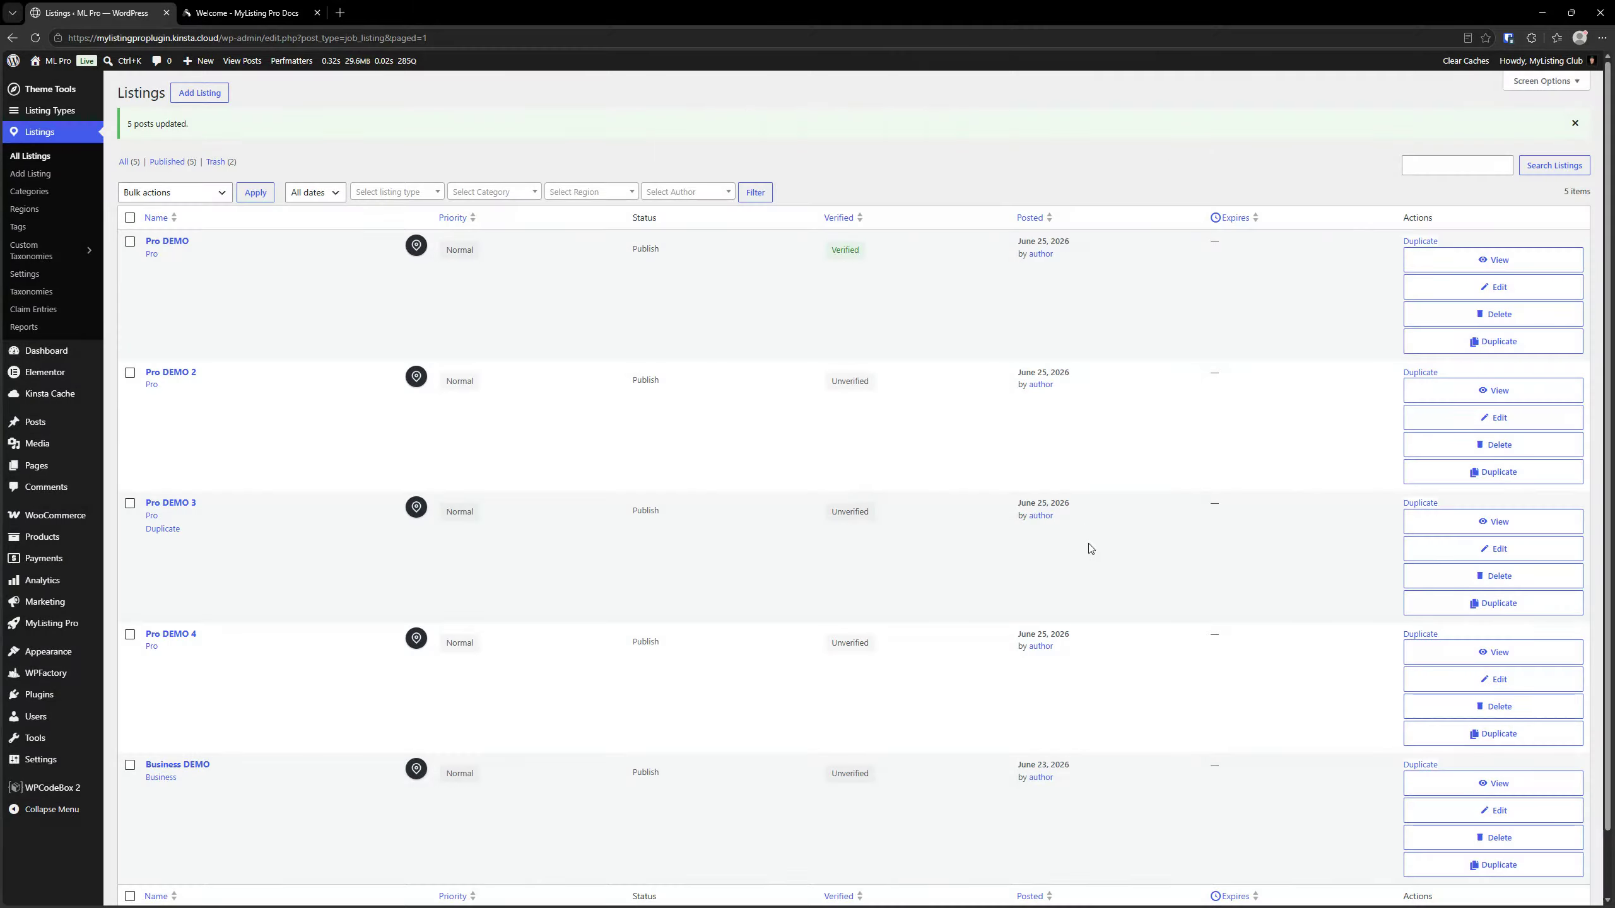
Bulk edit all listings to set their author to MyListing Club and update them
double_click(129, 219)
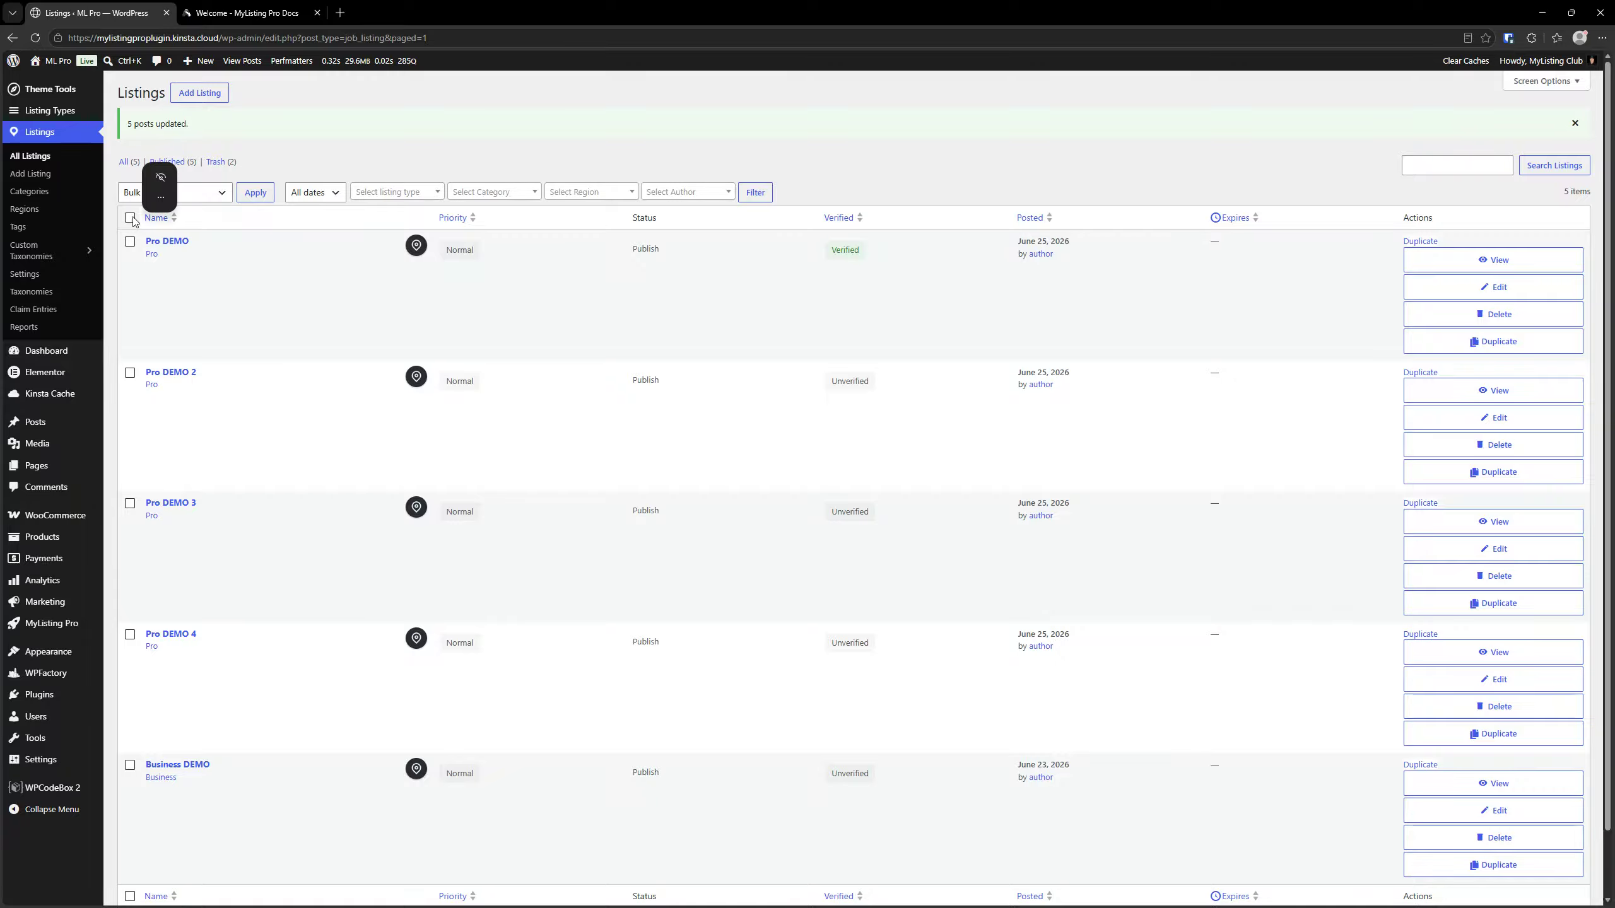
left_click(130, 218)
left_click(155, 193)
left_click(155, 226)
left_click(255, 193)
left_click(960, 322)
left_click(965, 377)
scroll(732, 570, "down", 10)
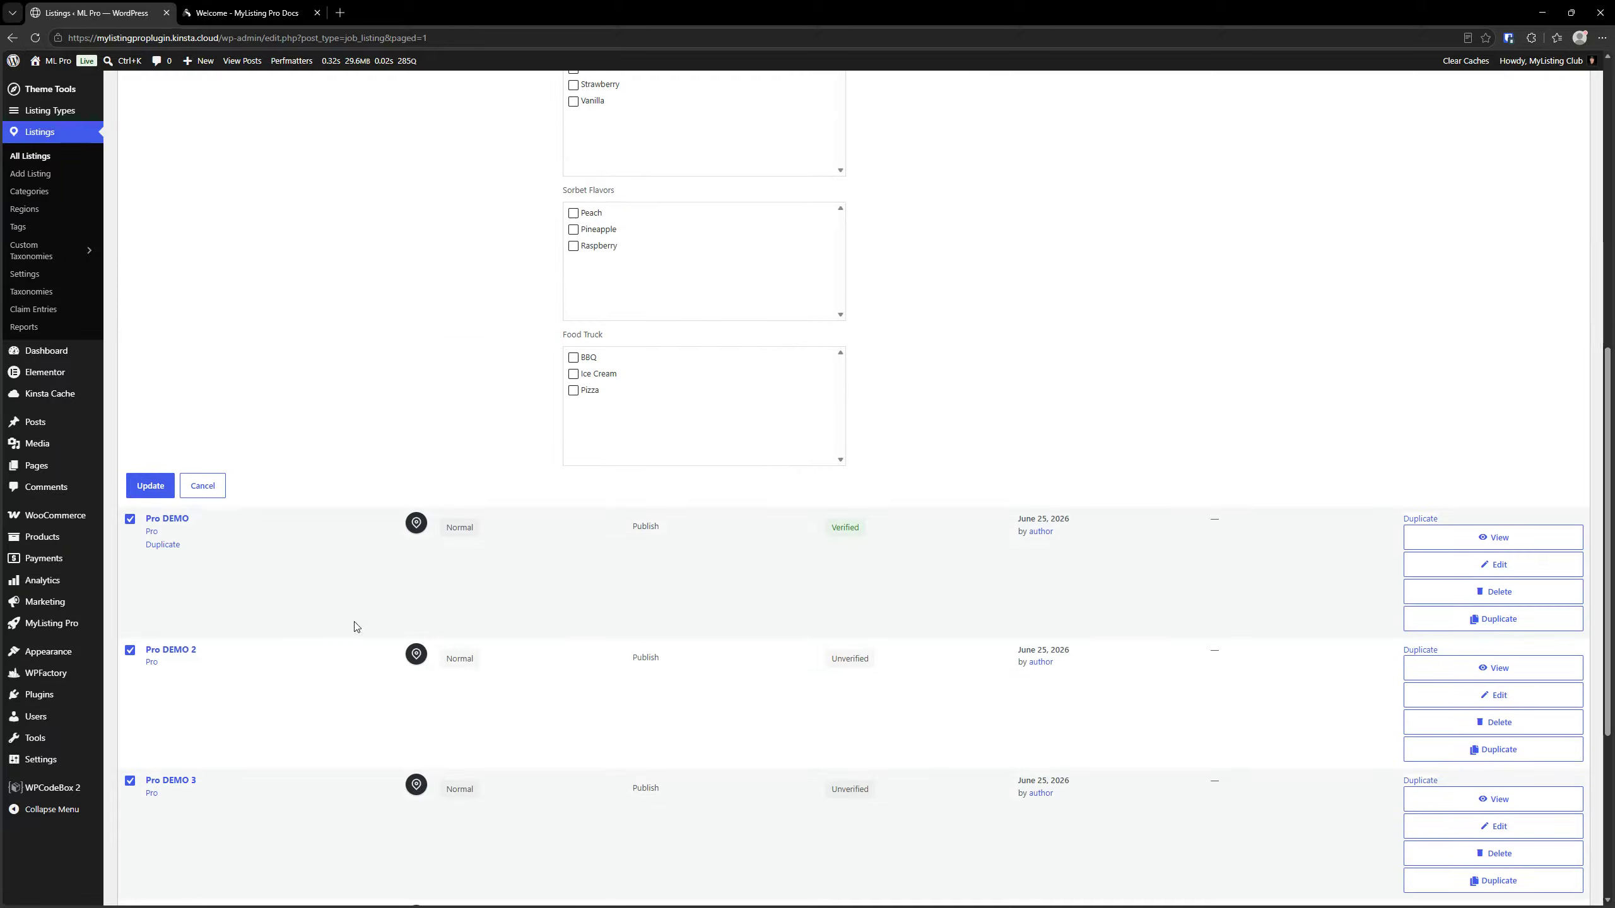
left_click(151, 486)
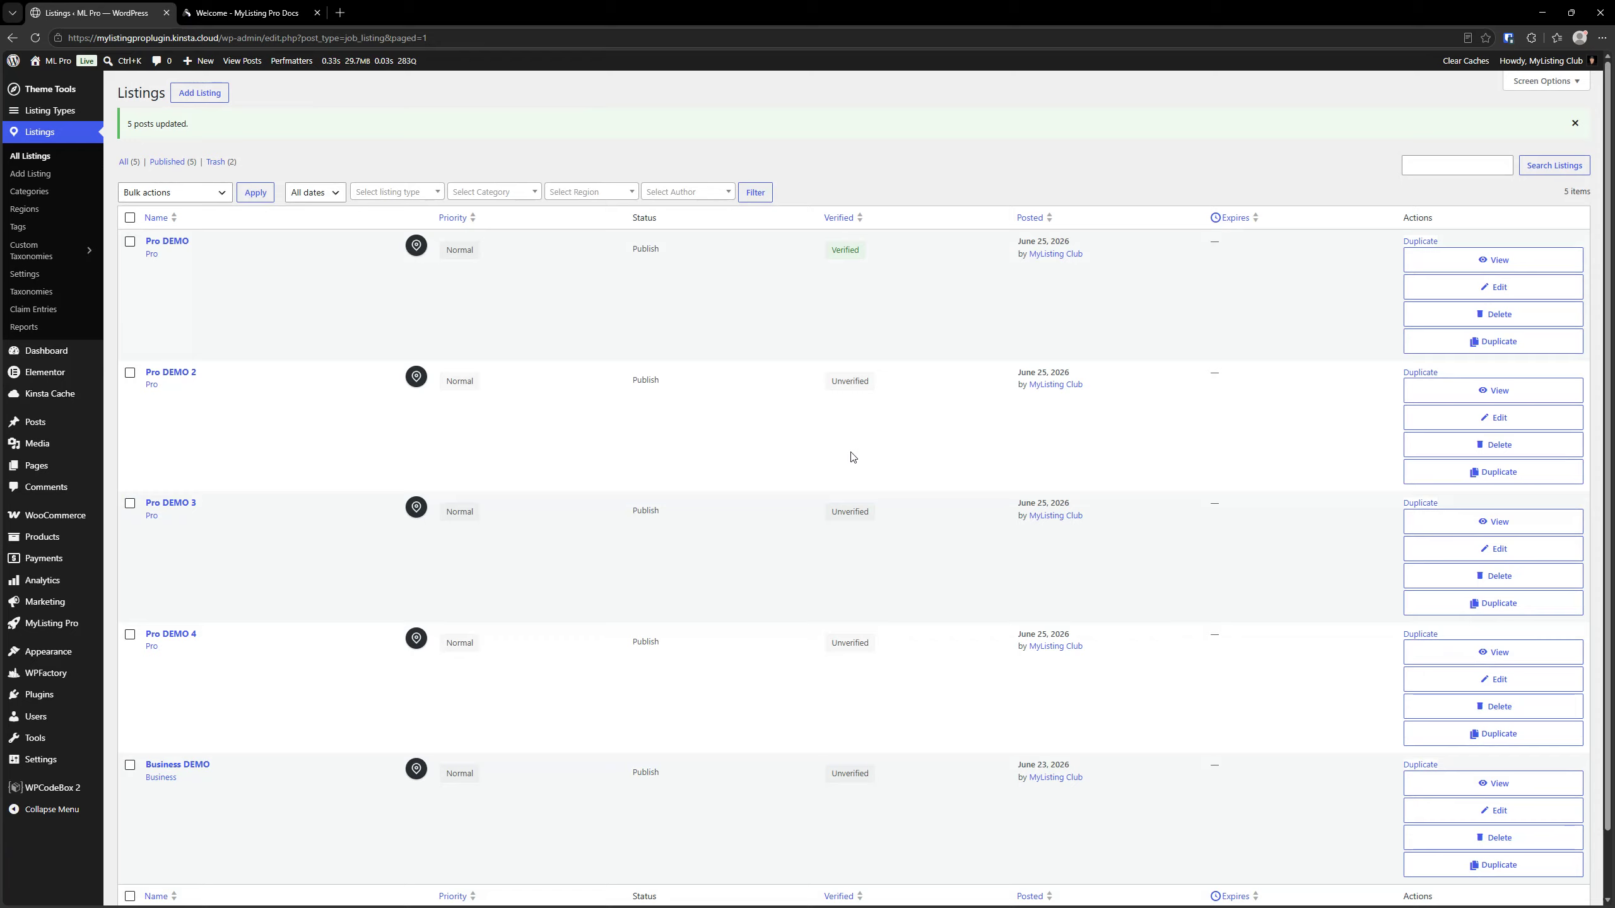
Switch to the MyListing Pro documentation, search for "listing expir" and open the Listing Expiration Management section
left_click(288, 9)
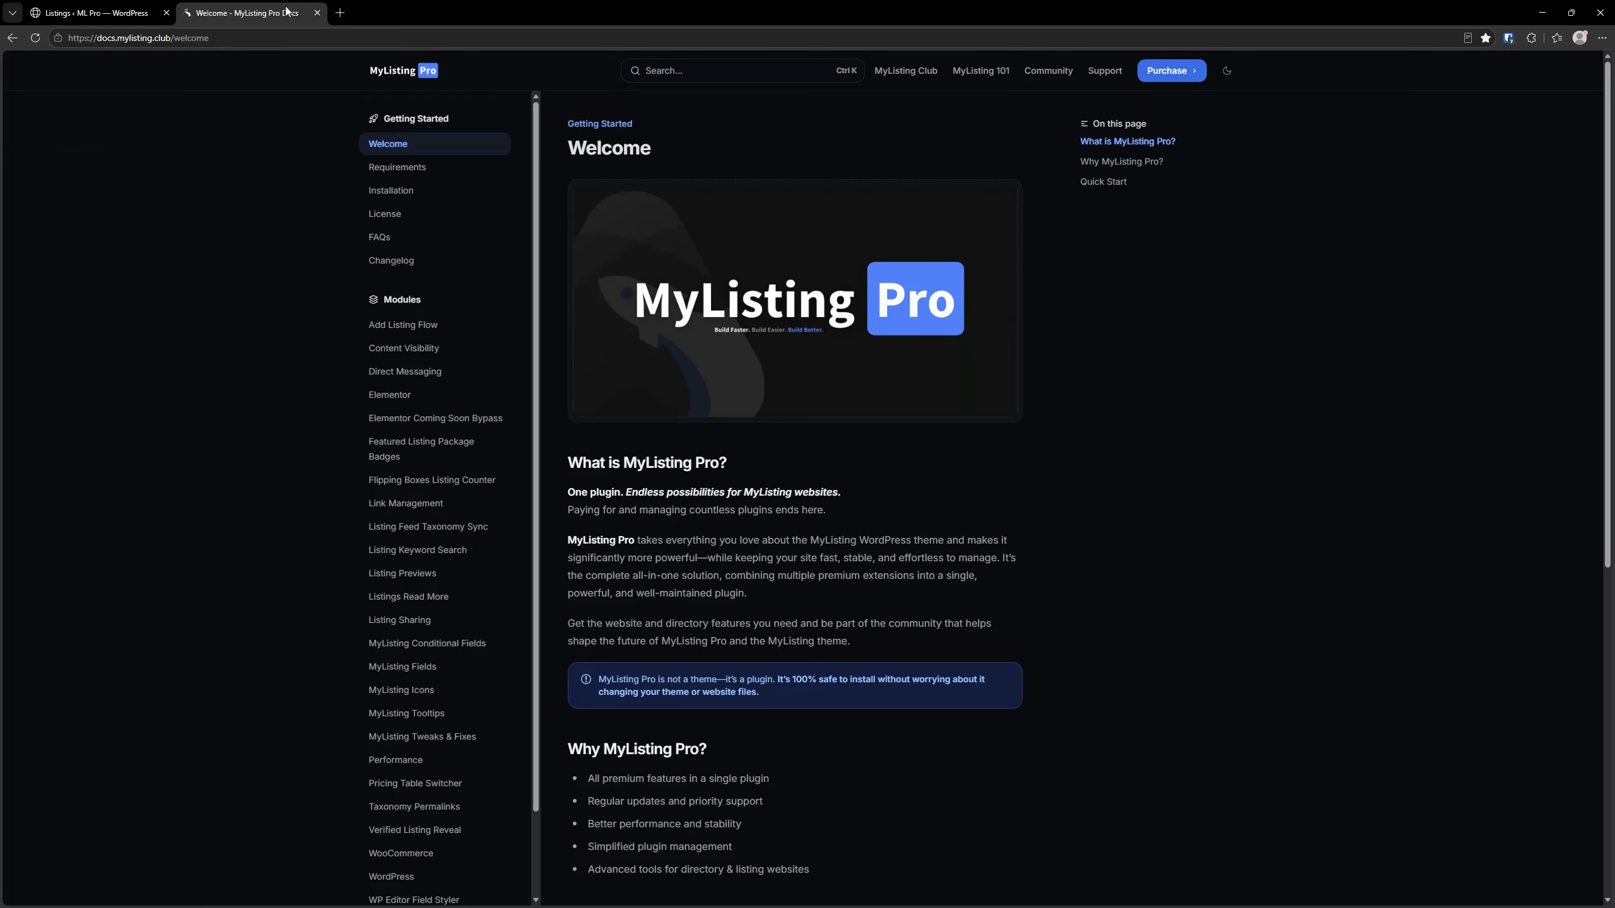
scroll(346, 341, "down", 1)
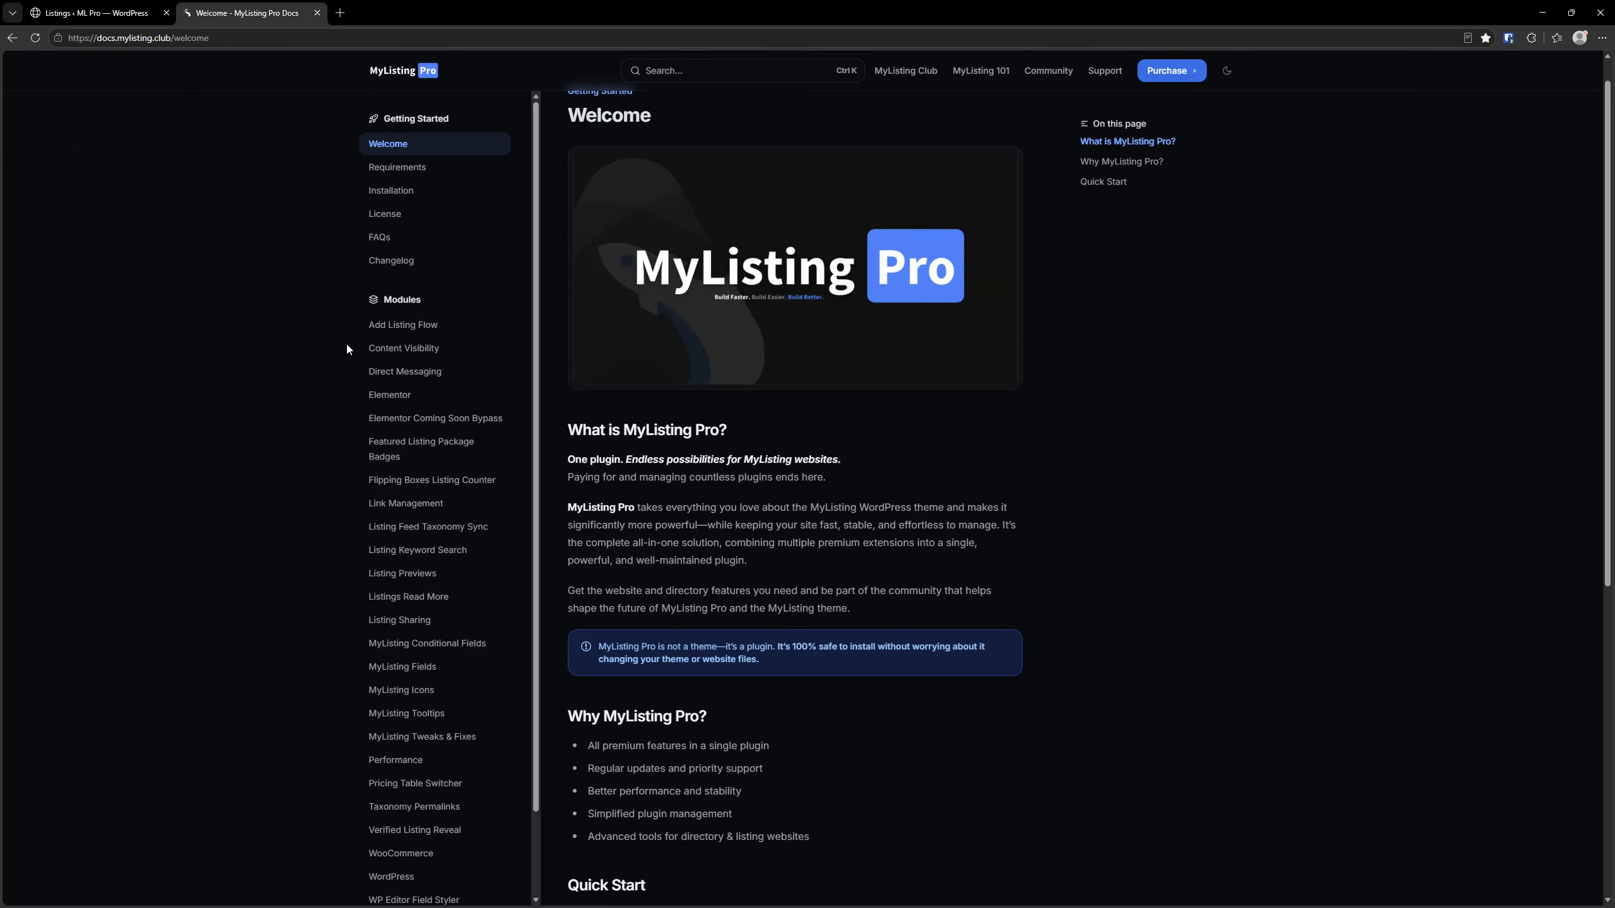
scroll(417, 847, "up", 1)
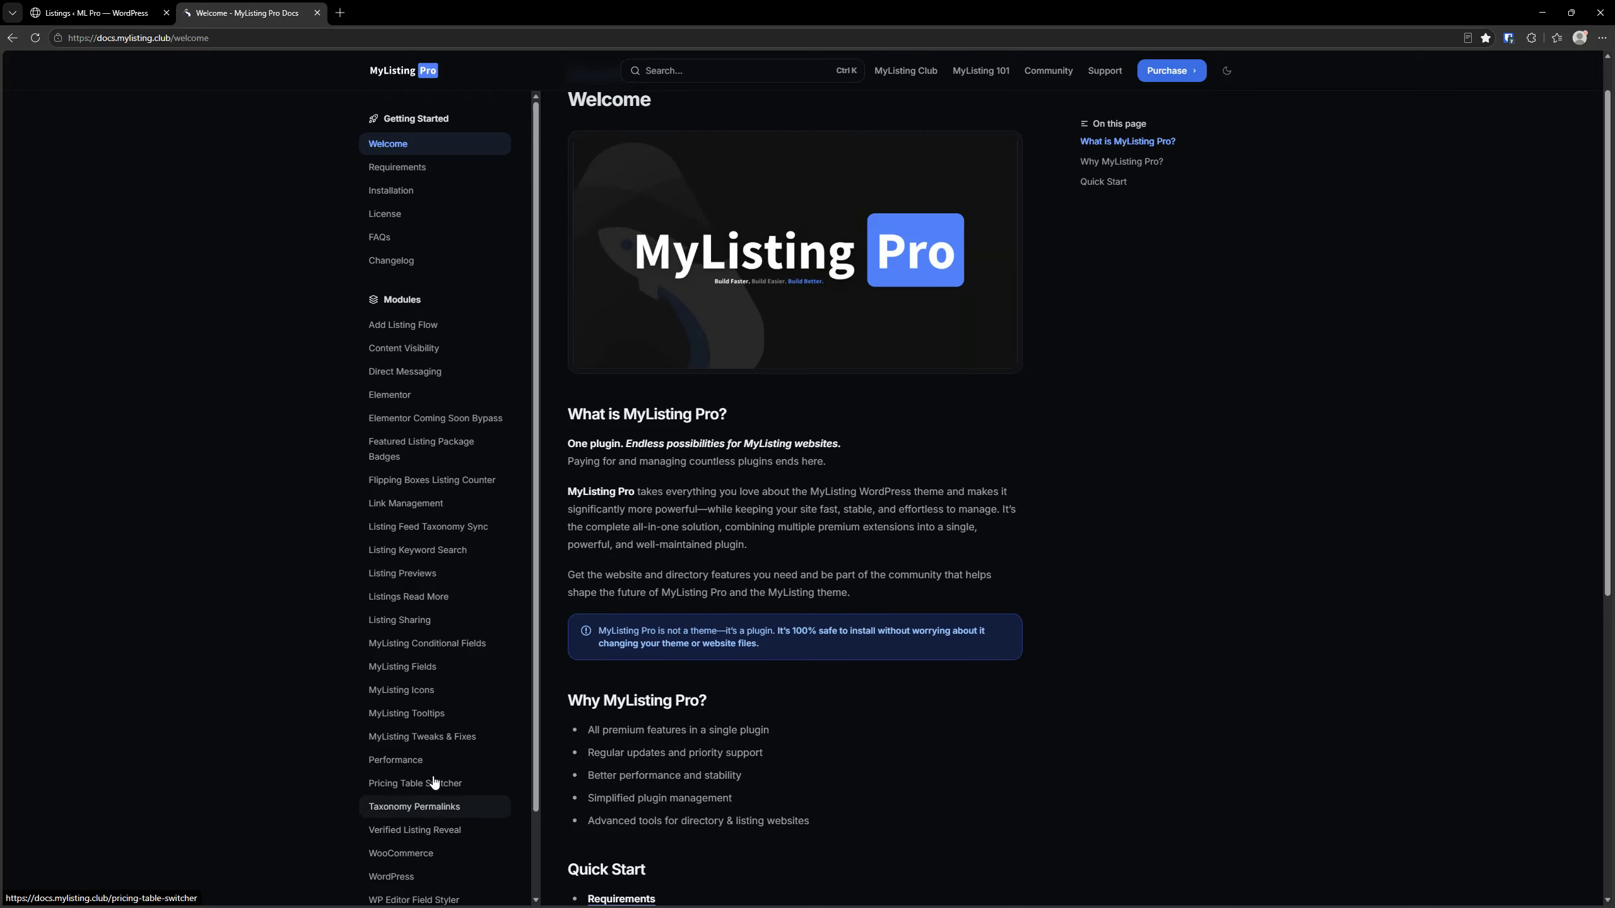
left_click(740, 70)
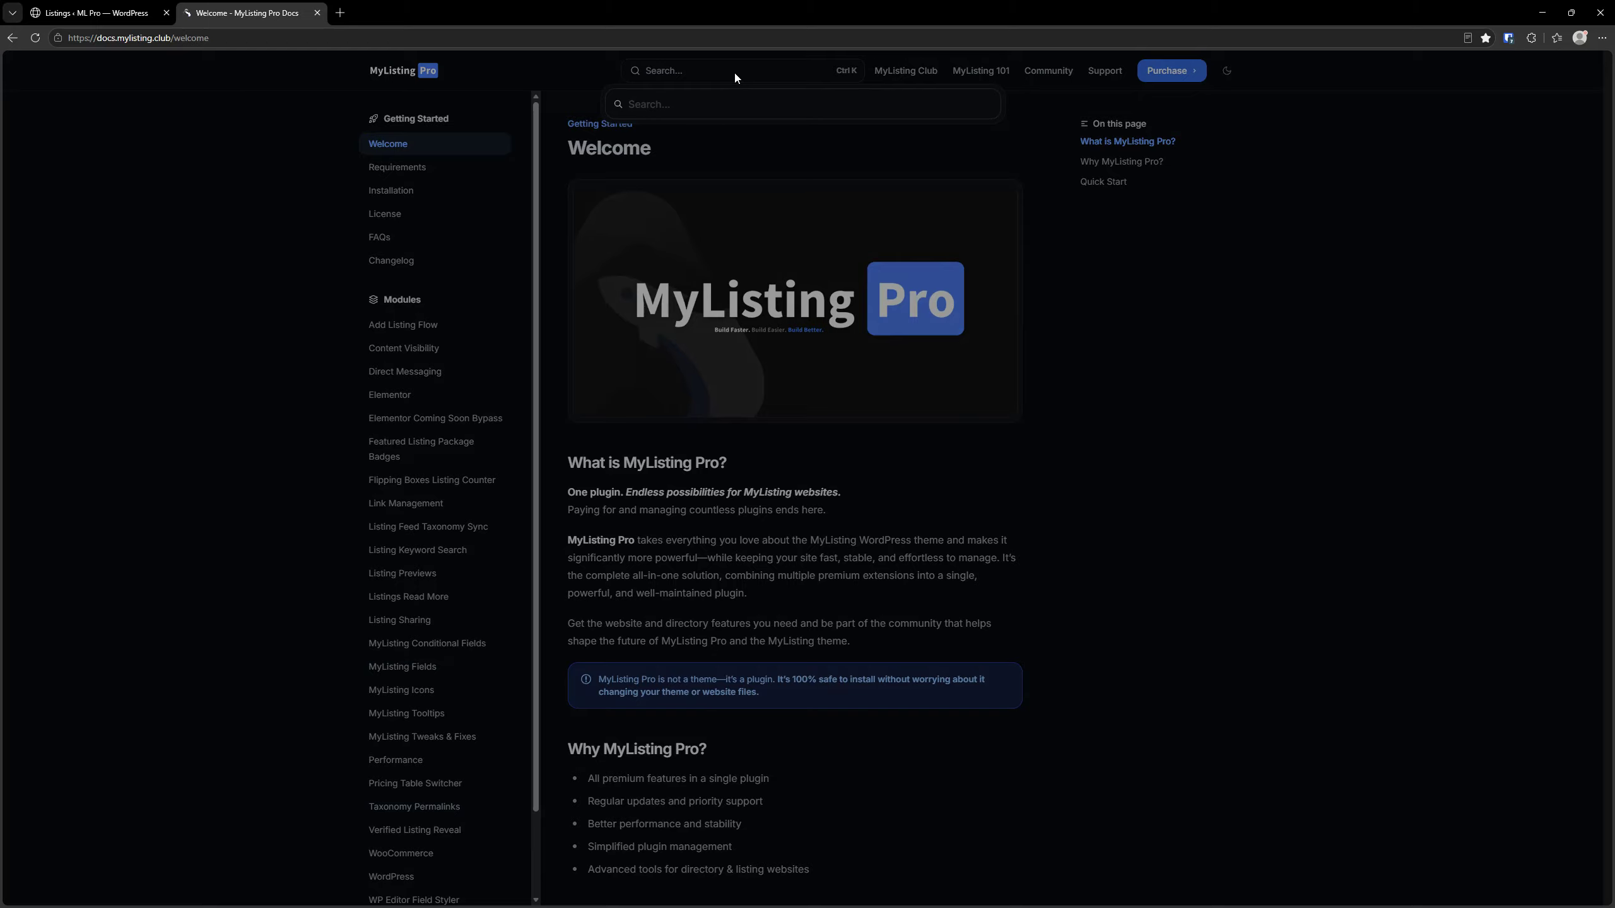
type("listing ")
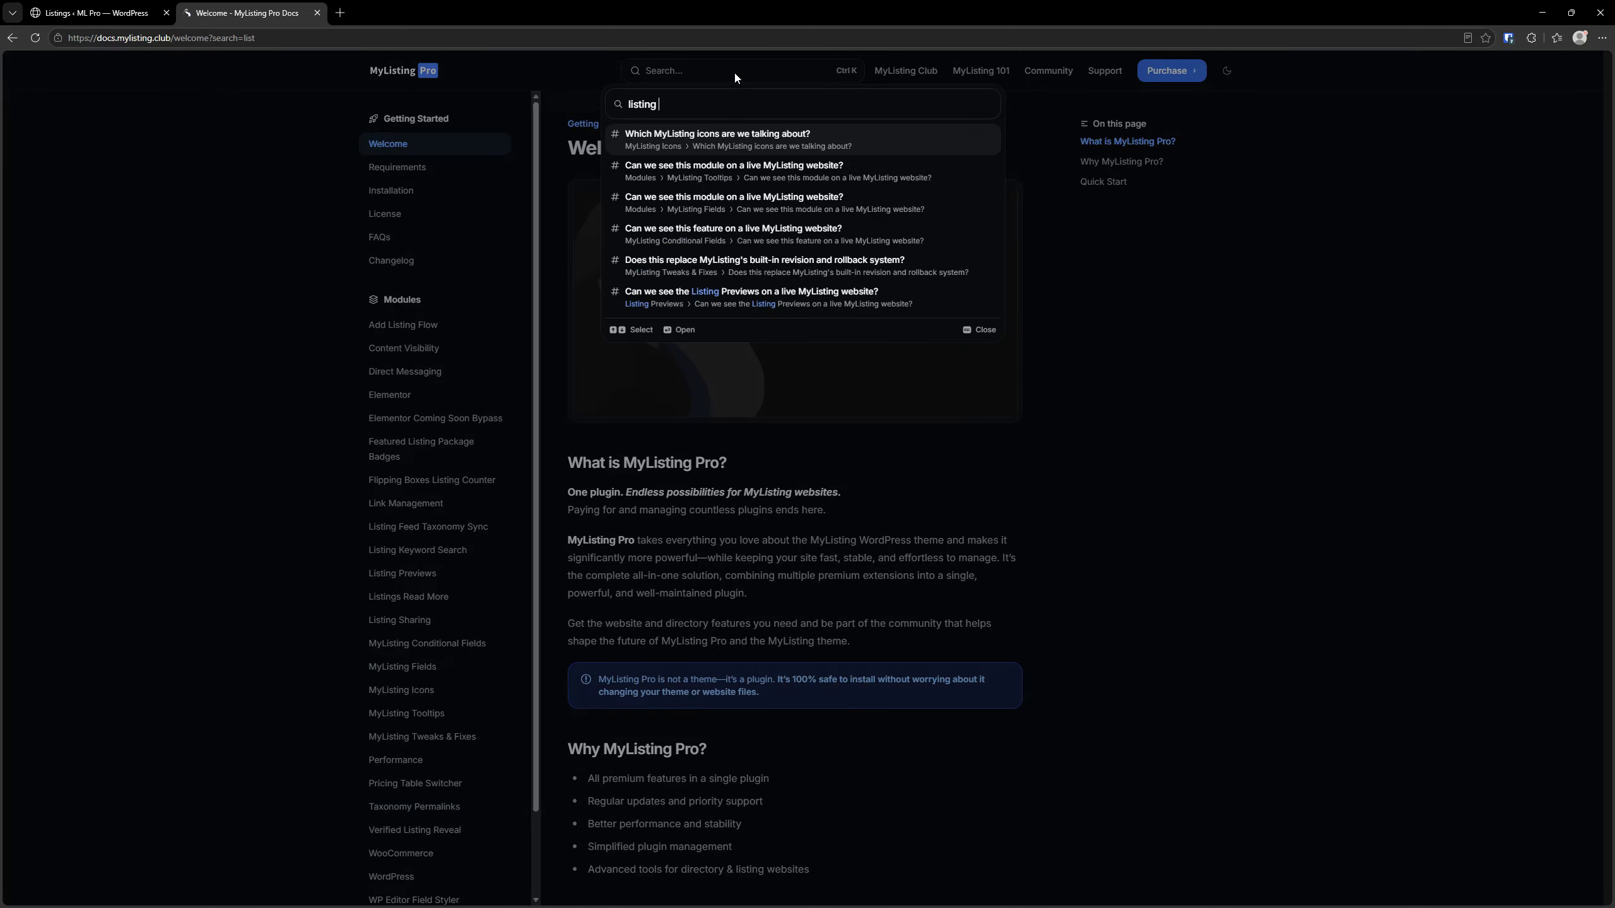
type("expir")
left_click(749, 137)
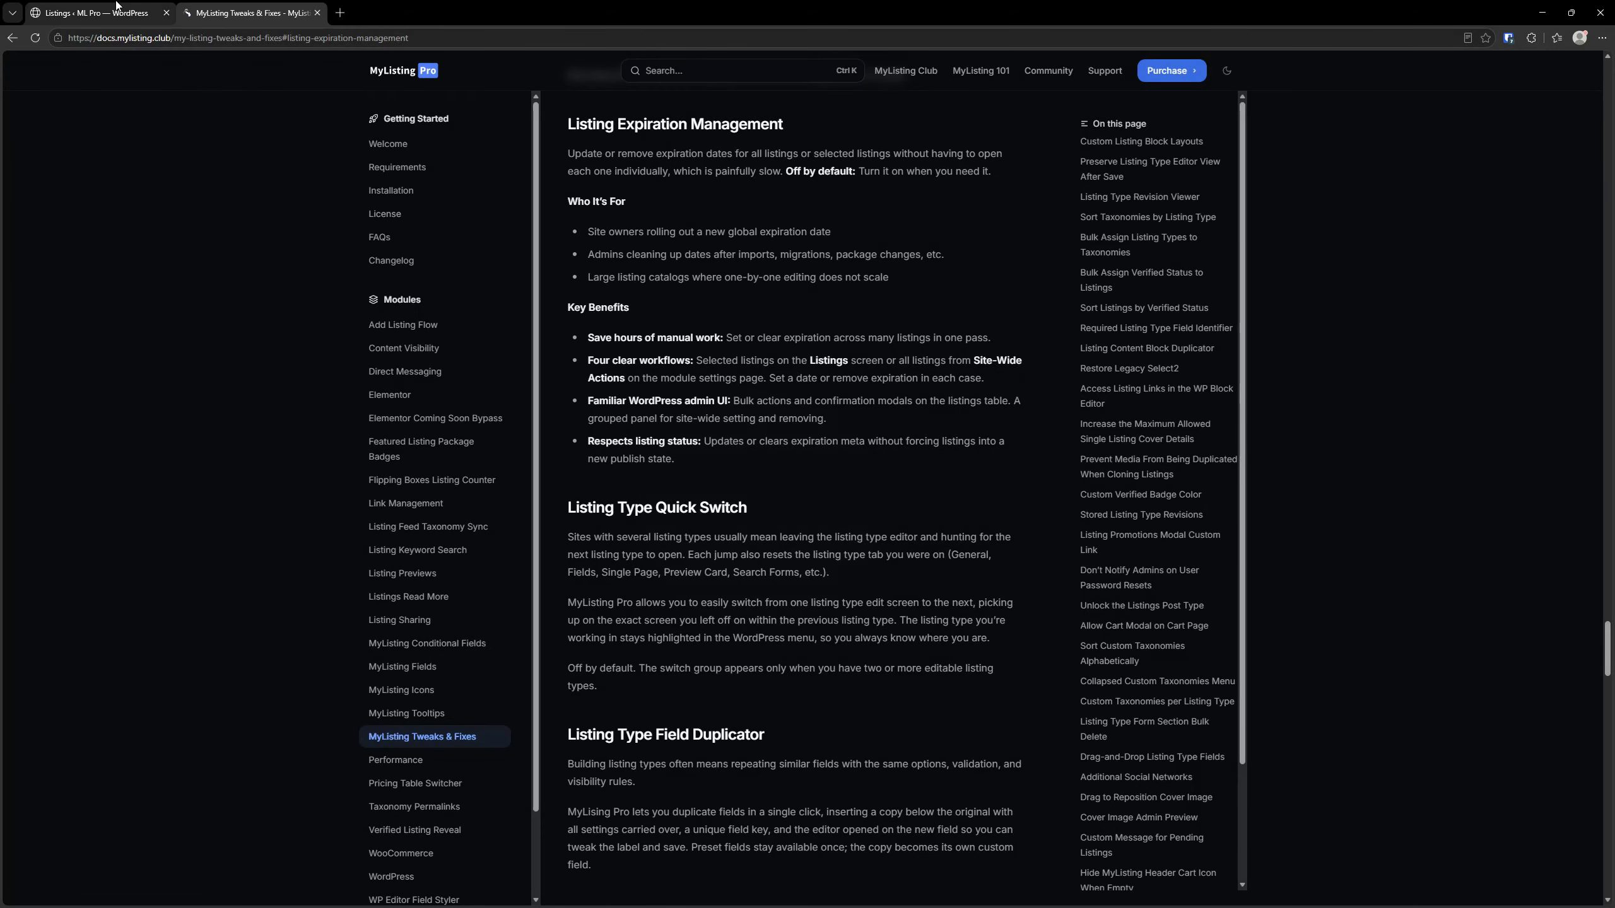
Return to the WordPress listings, select all of them and look through the available bulk actions
left_click(115, 7)
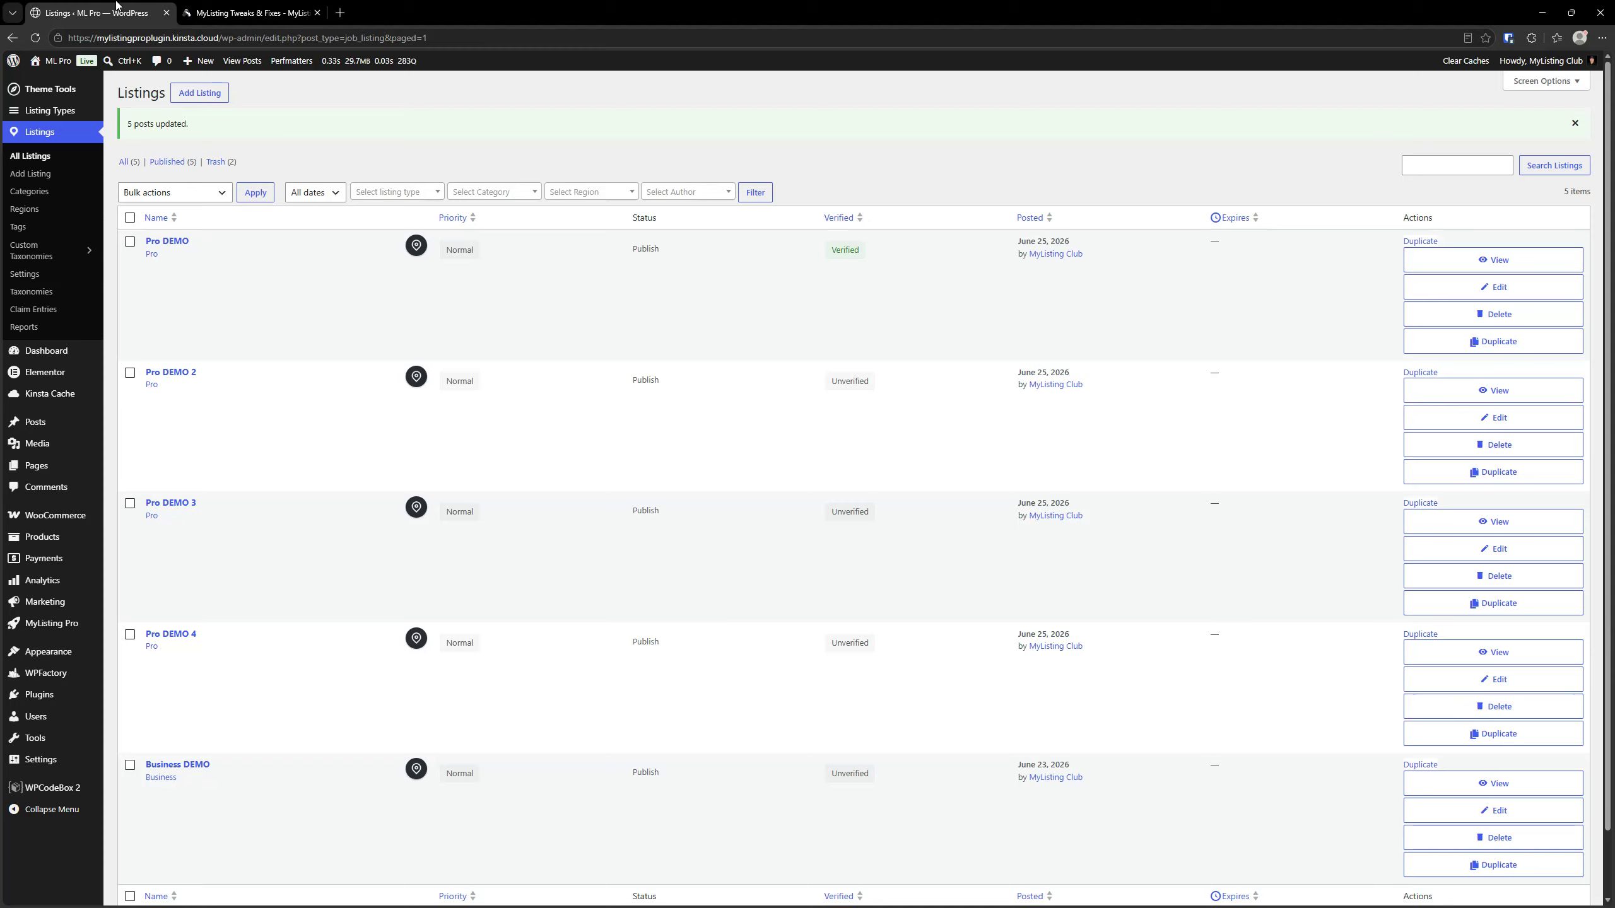
left_click(130, 218)
left_click(159, 193)
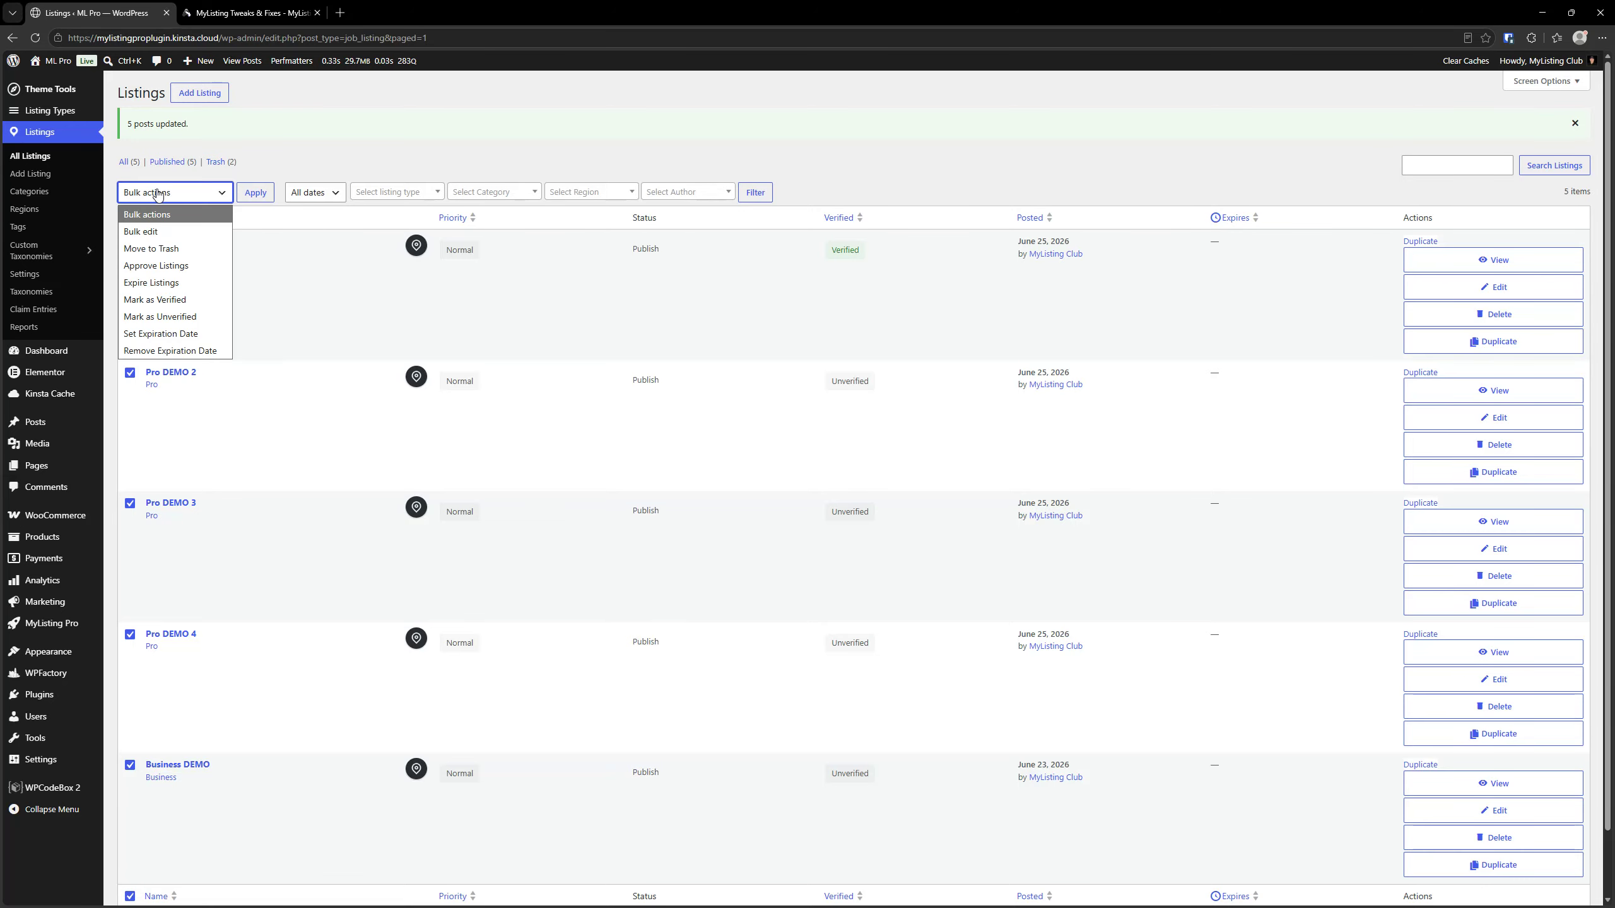
left_click(165, 334)
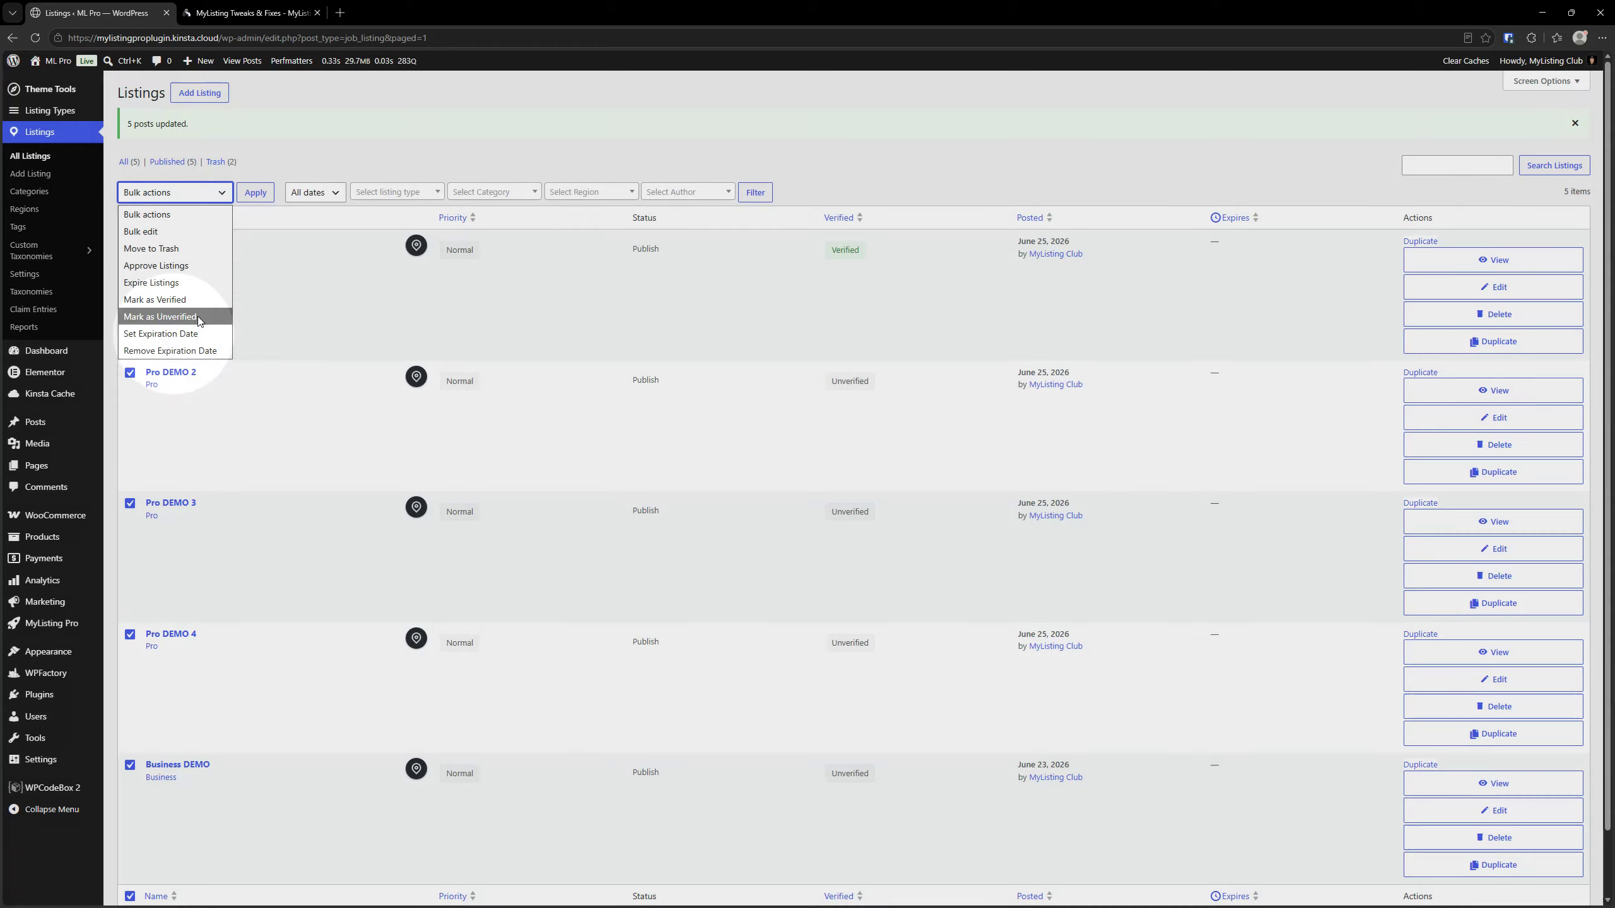
left_click(288, 263)
Open the Pro DEMO listing, set its expiry date to July 1, 2026 and update the listing
left_click(166, 240)
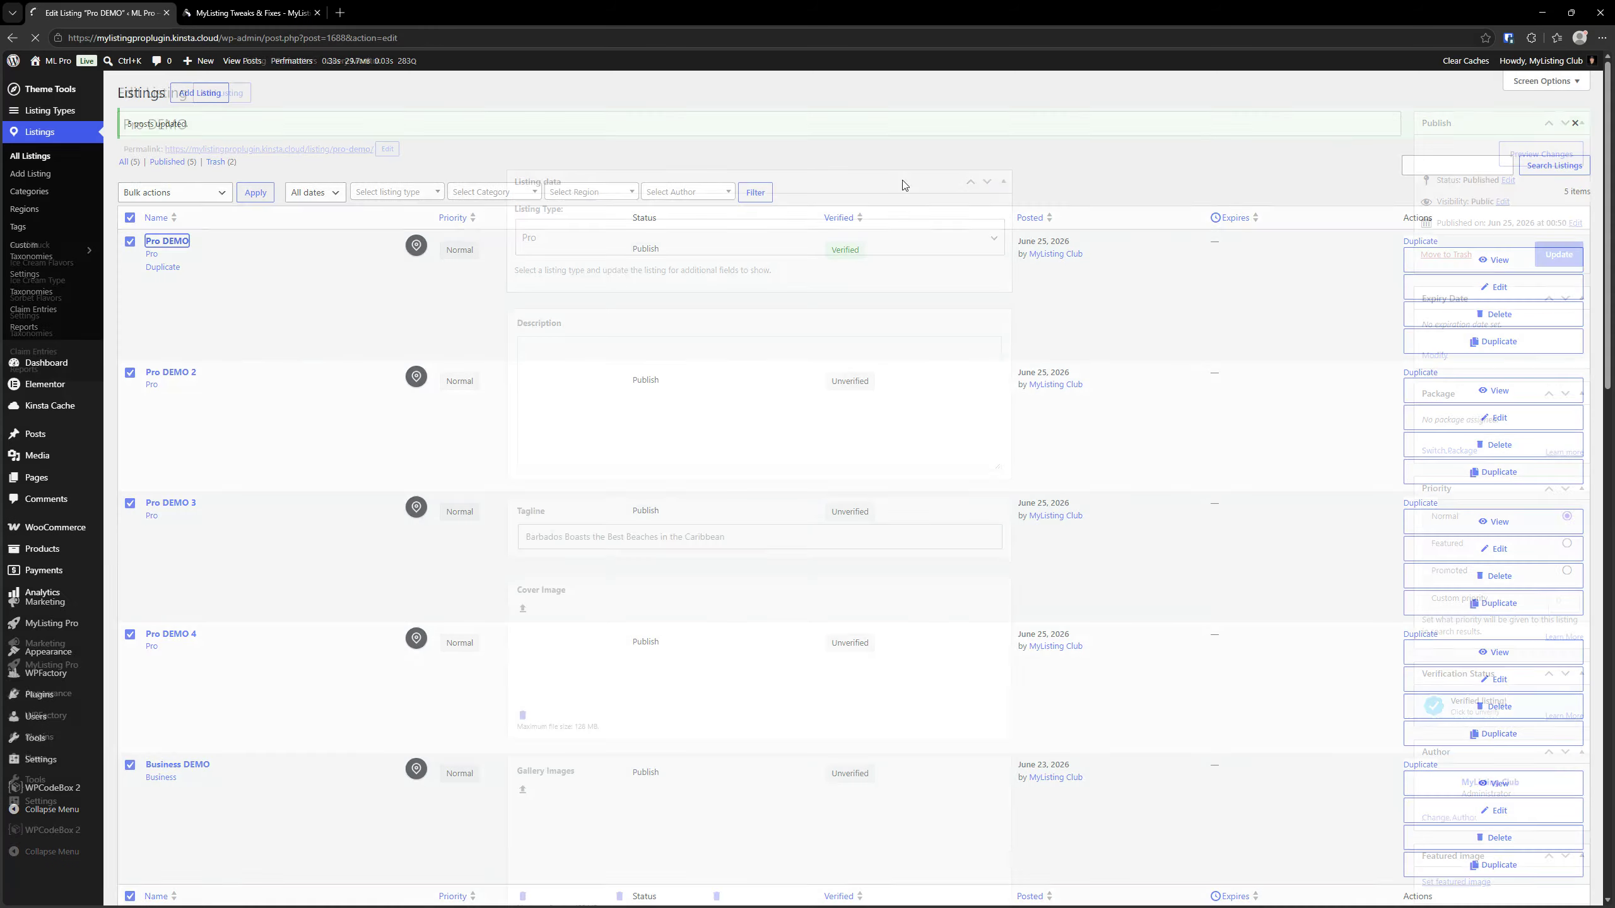
left_click(1435, 356)
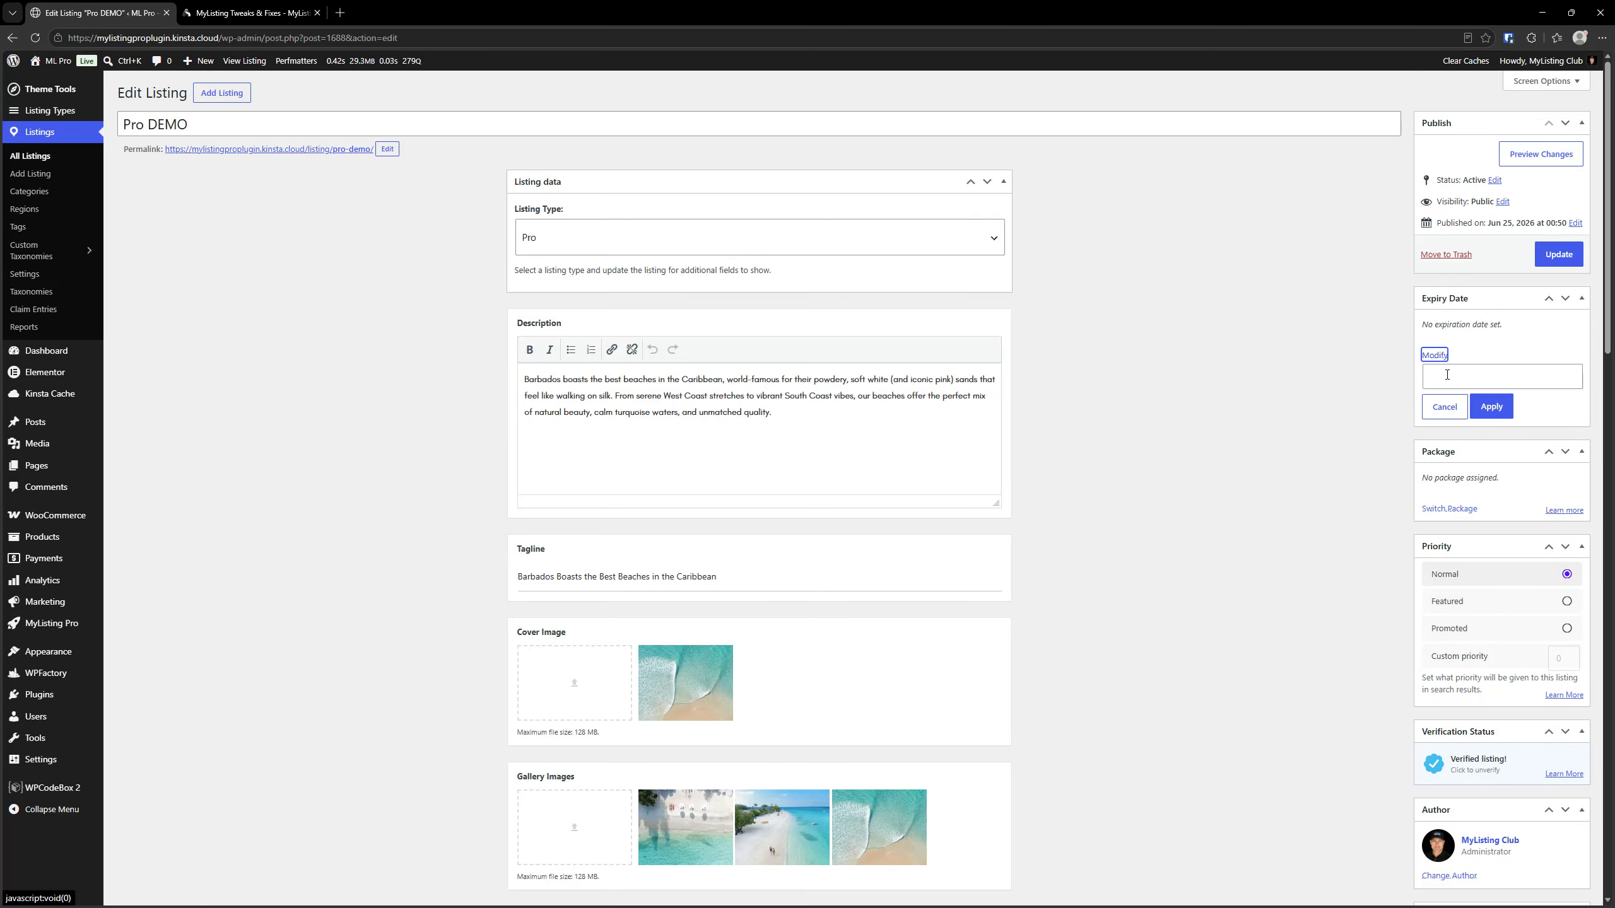
left_click(1450, 375)
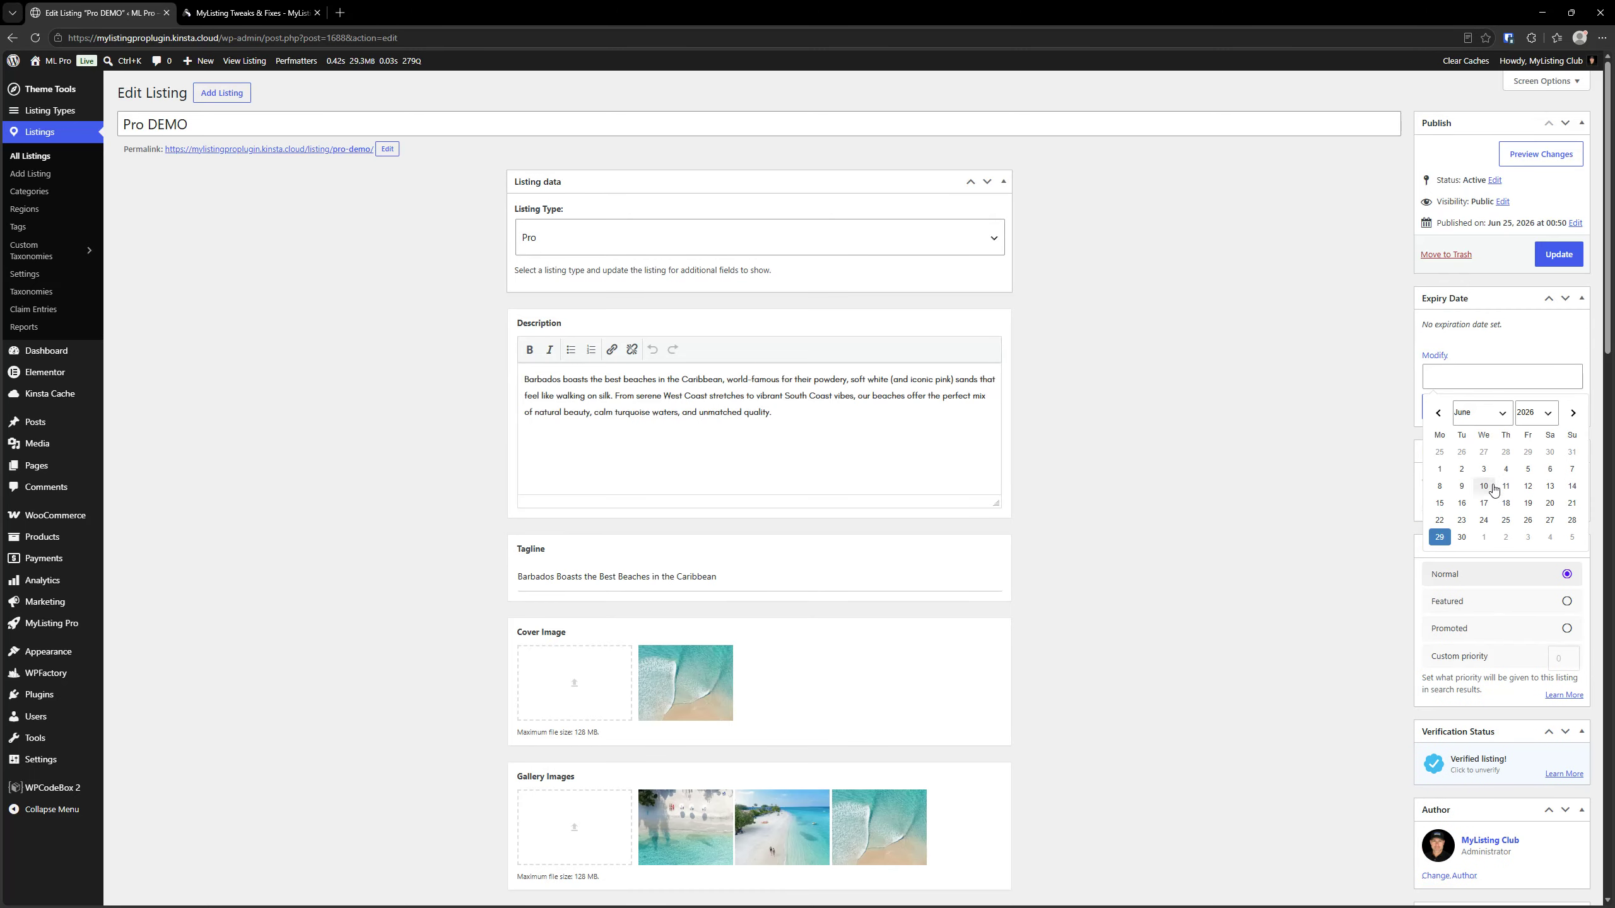
left_click(1529, 521)
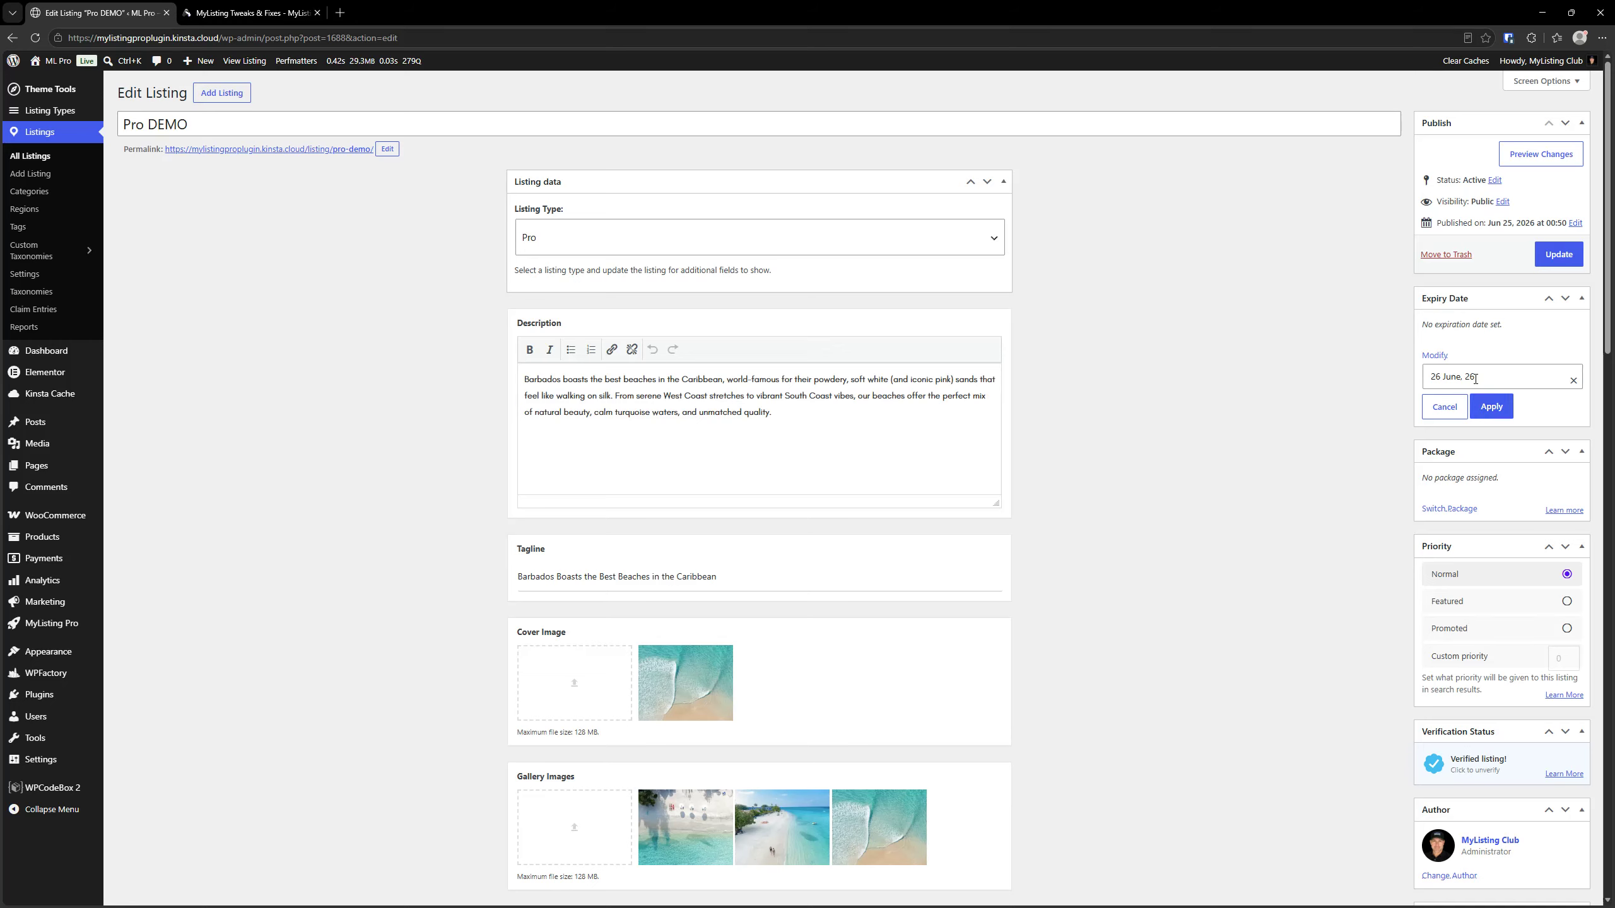
left_click(1488, 380)
left_click(1481, 412)
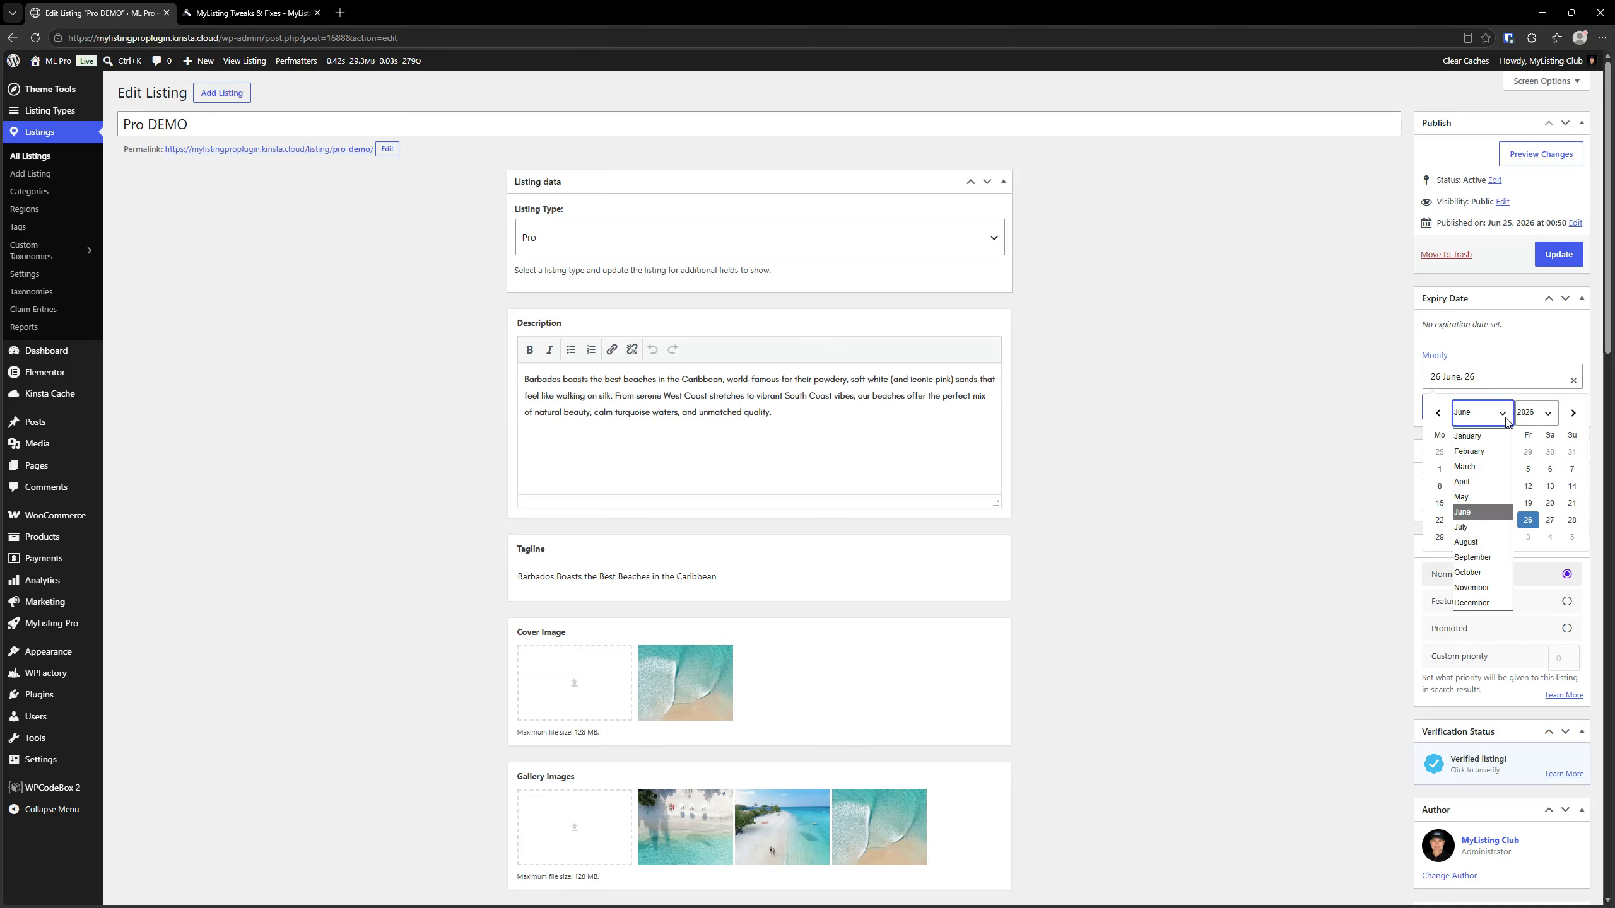
left_click(1483, 528)
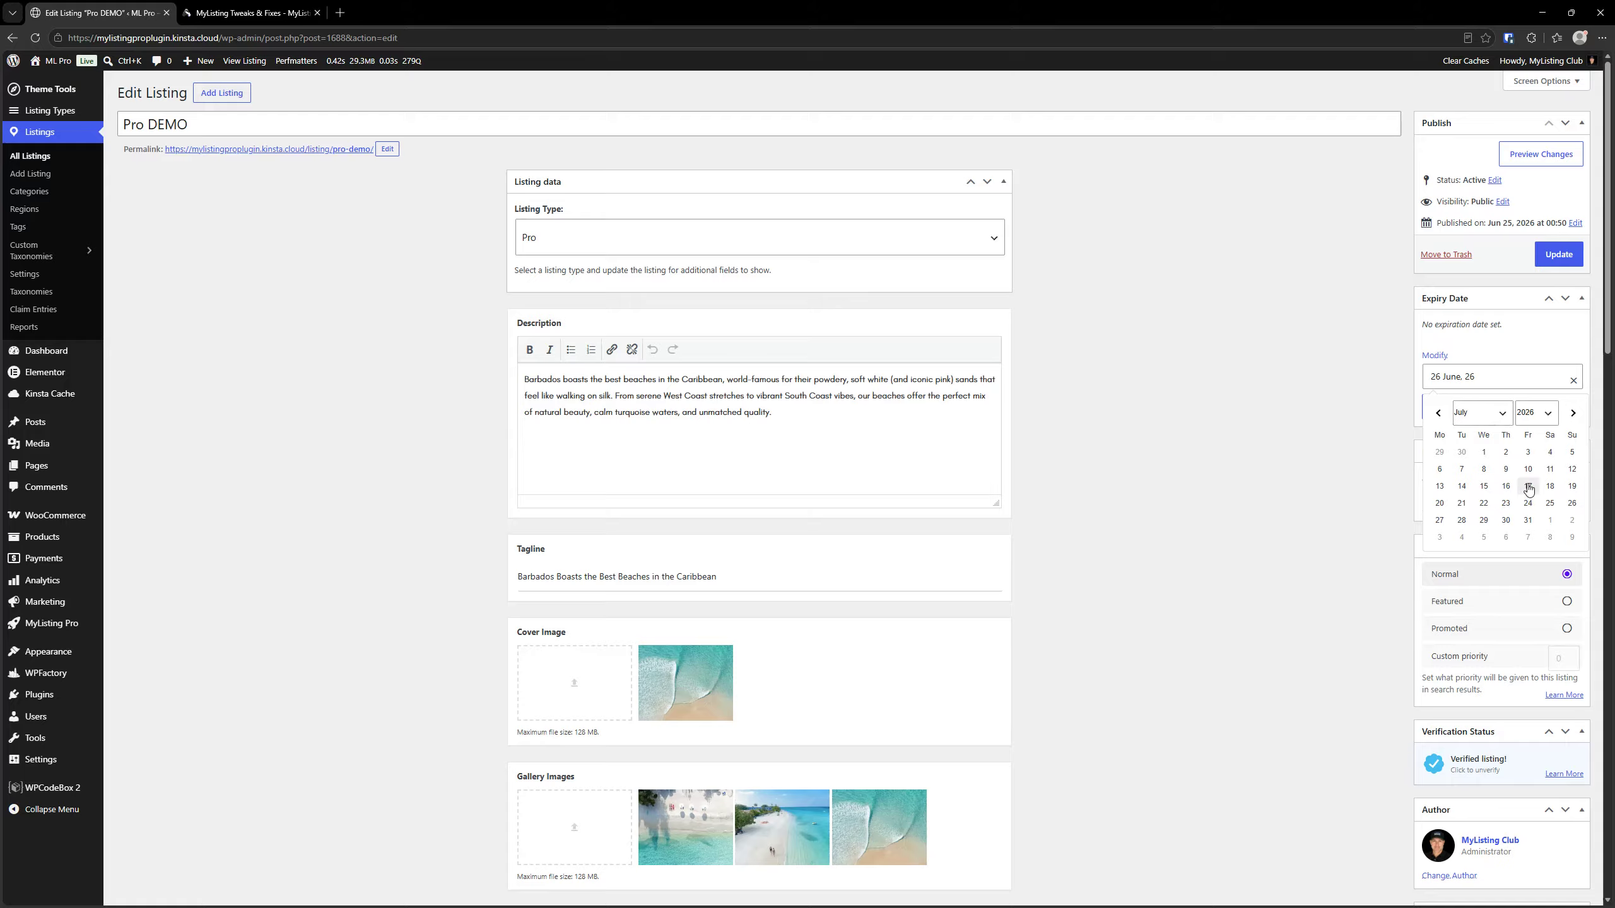
left_click(1483, 451)
left_click(1491, 407)
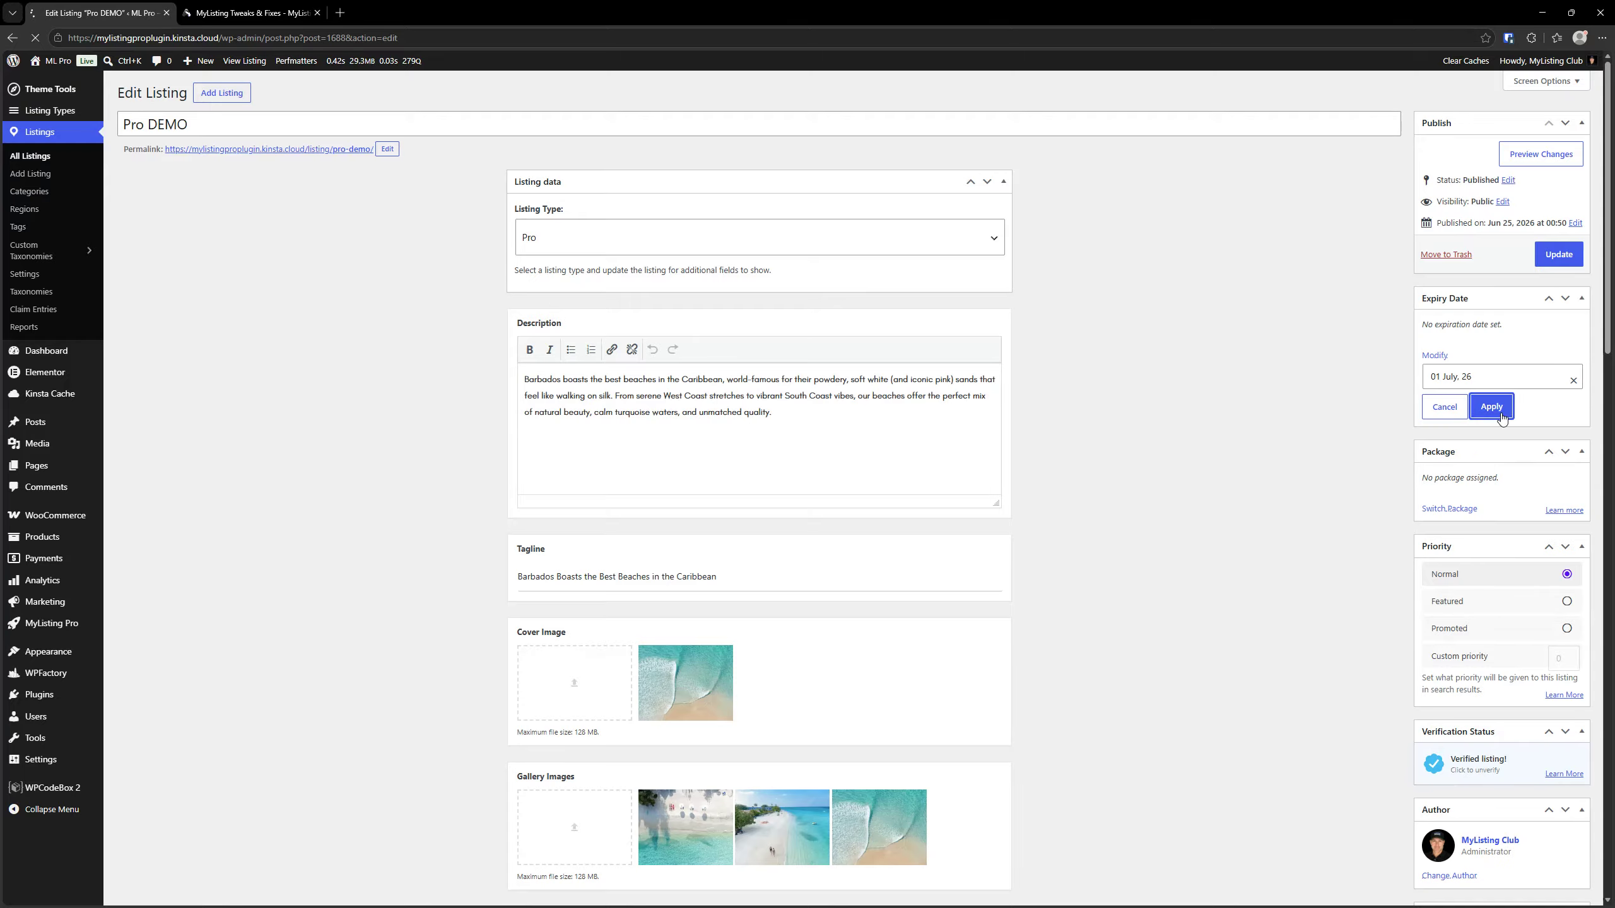
left_click(1565, 298)
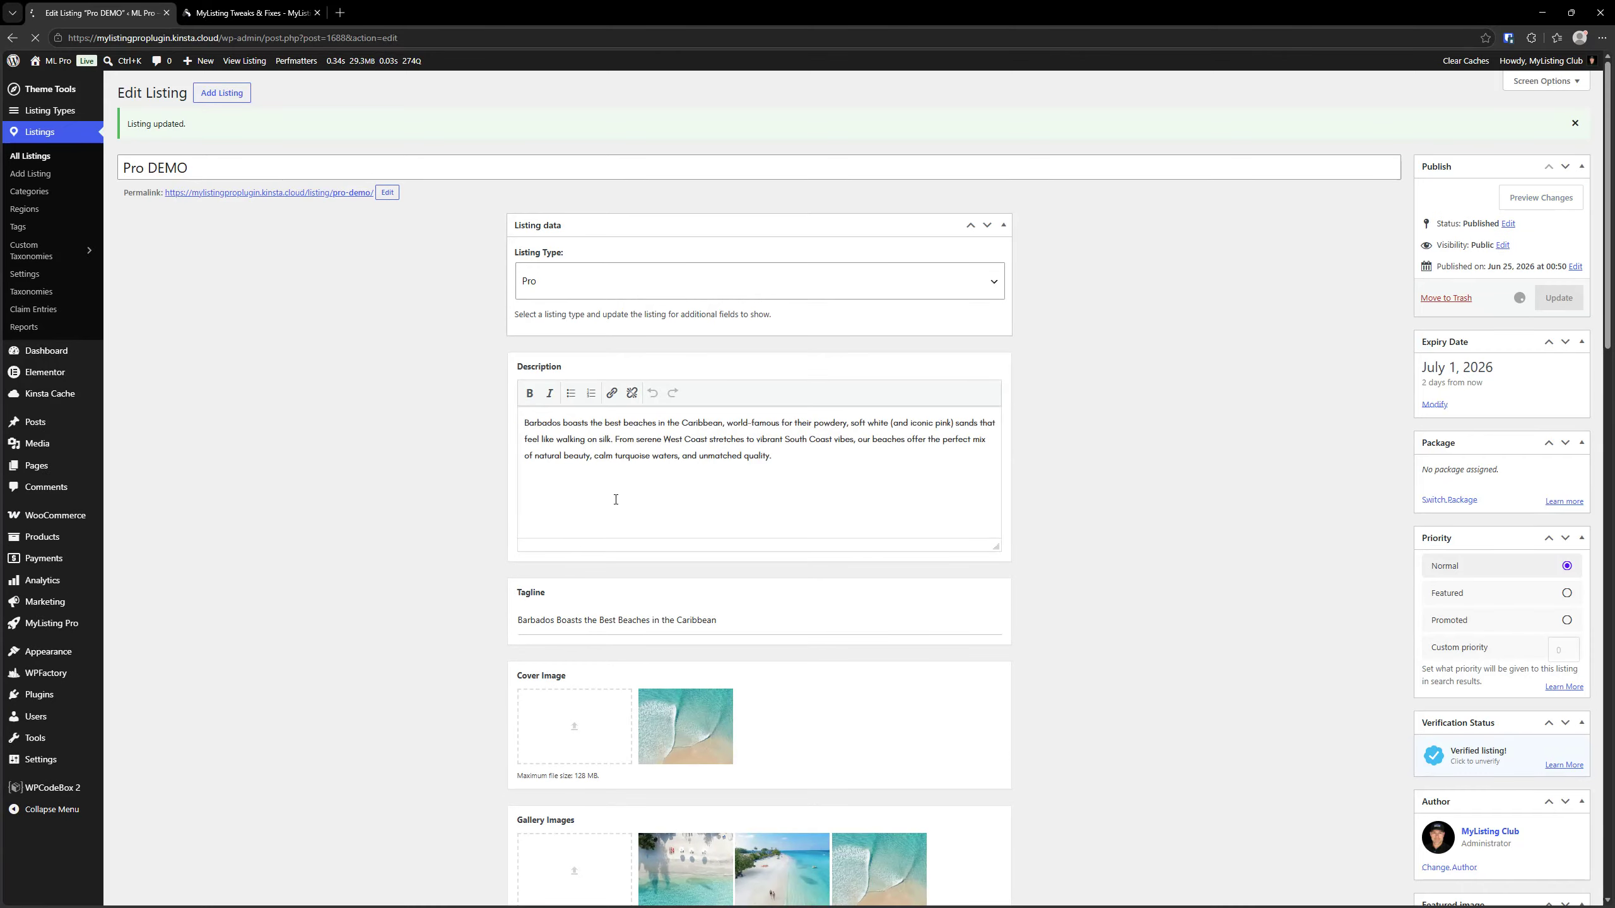
Return to the listings overview and bulk set the expiration date of only the Pro DEMO listing to 08/01/2026
left_click(29, 158)
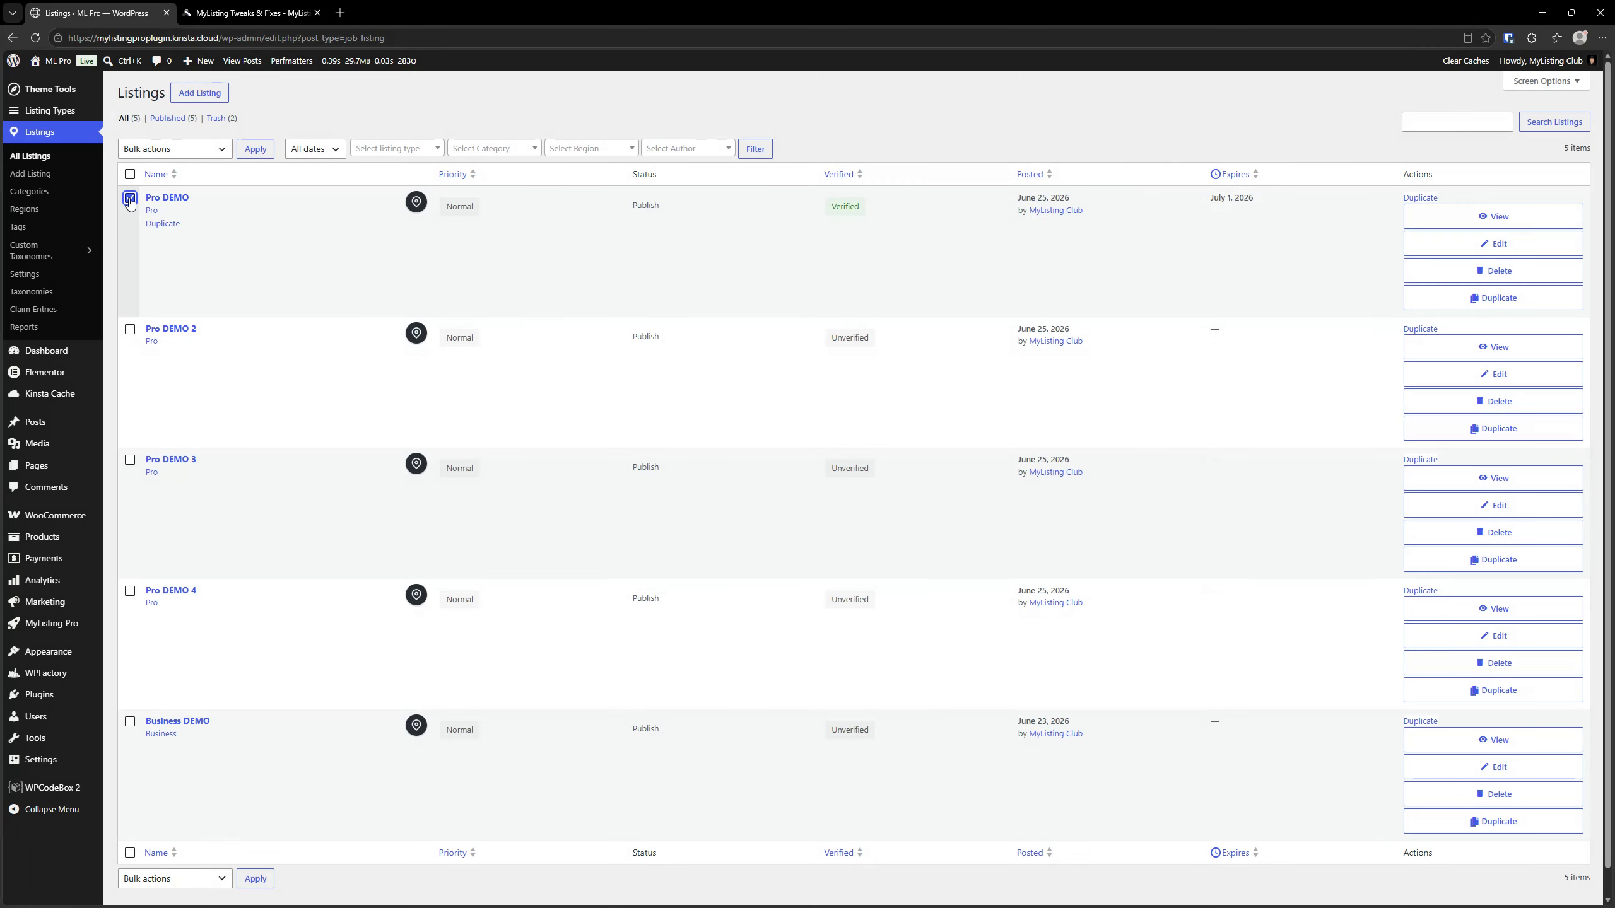
left_click(158, 149)
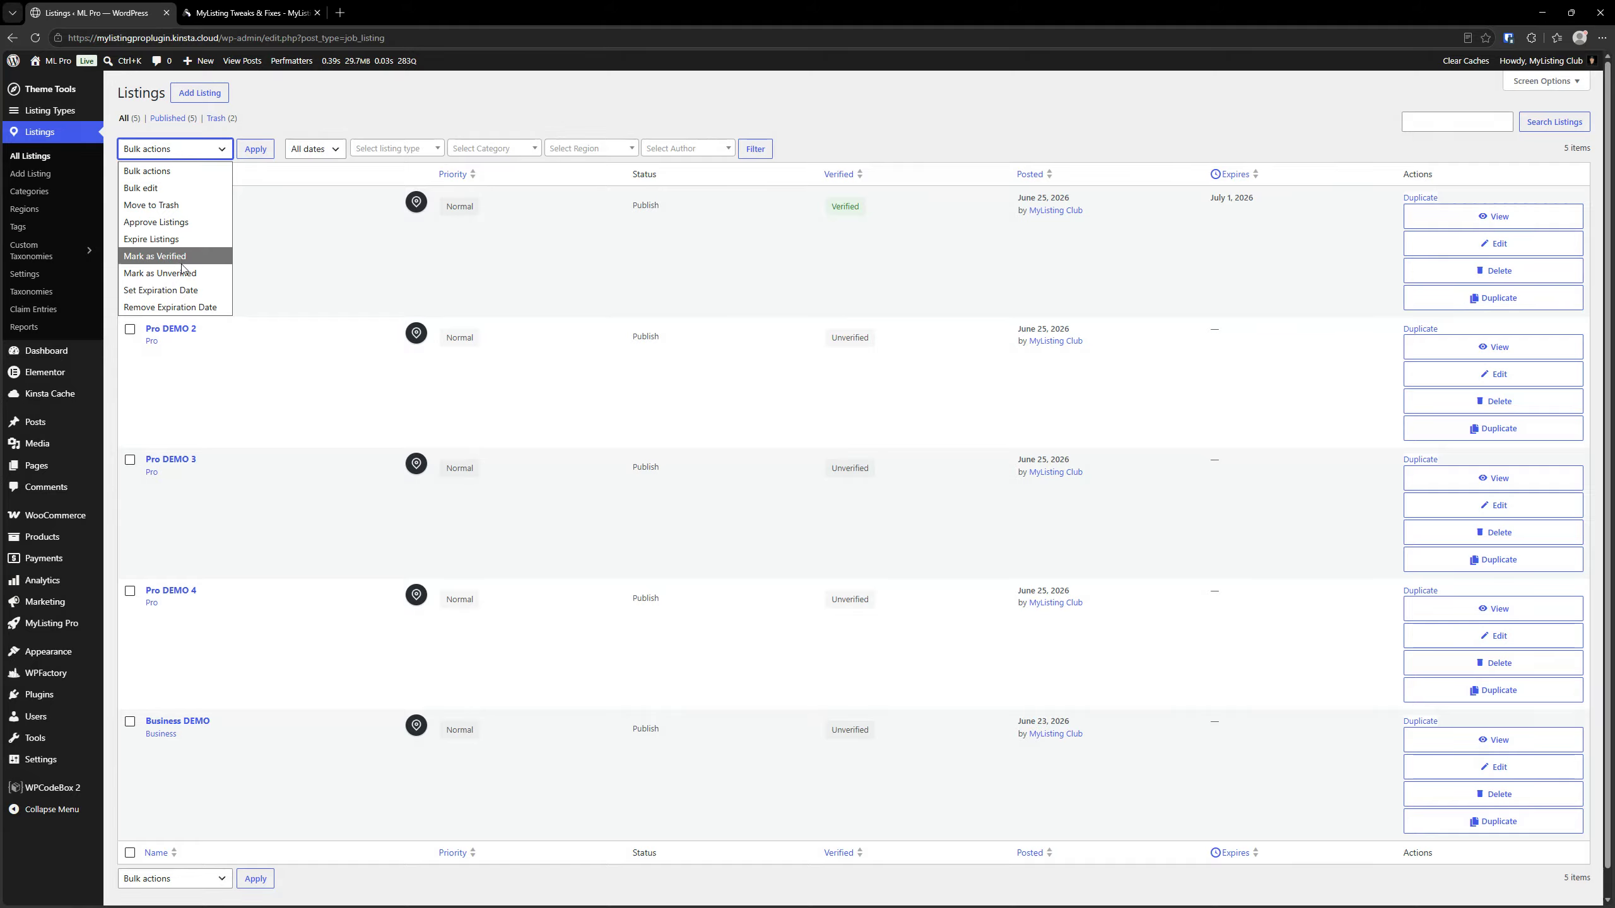
left_click(160, 290)
left_click(256, 149)
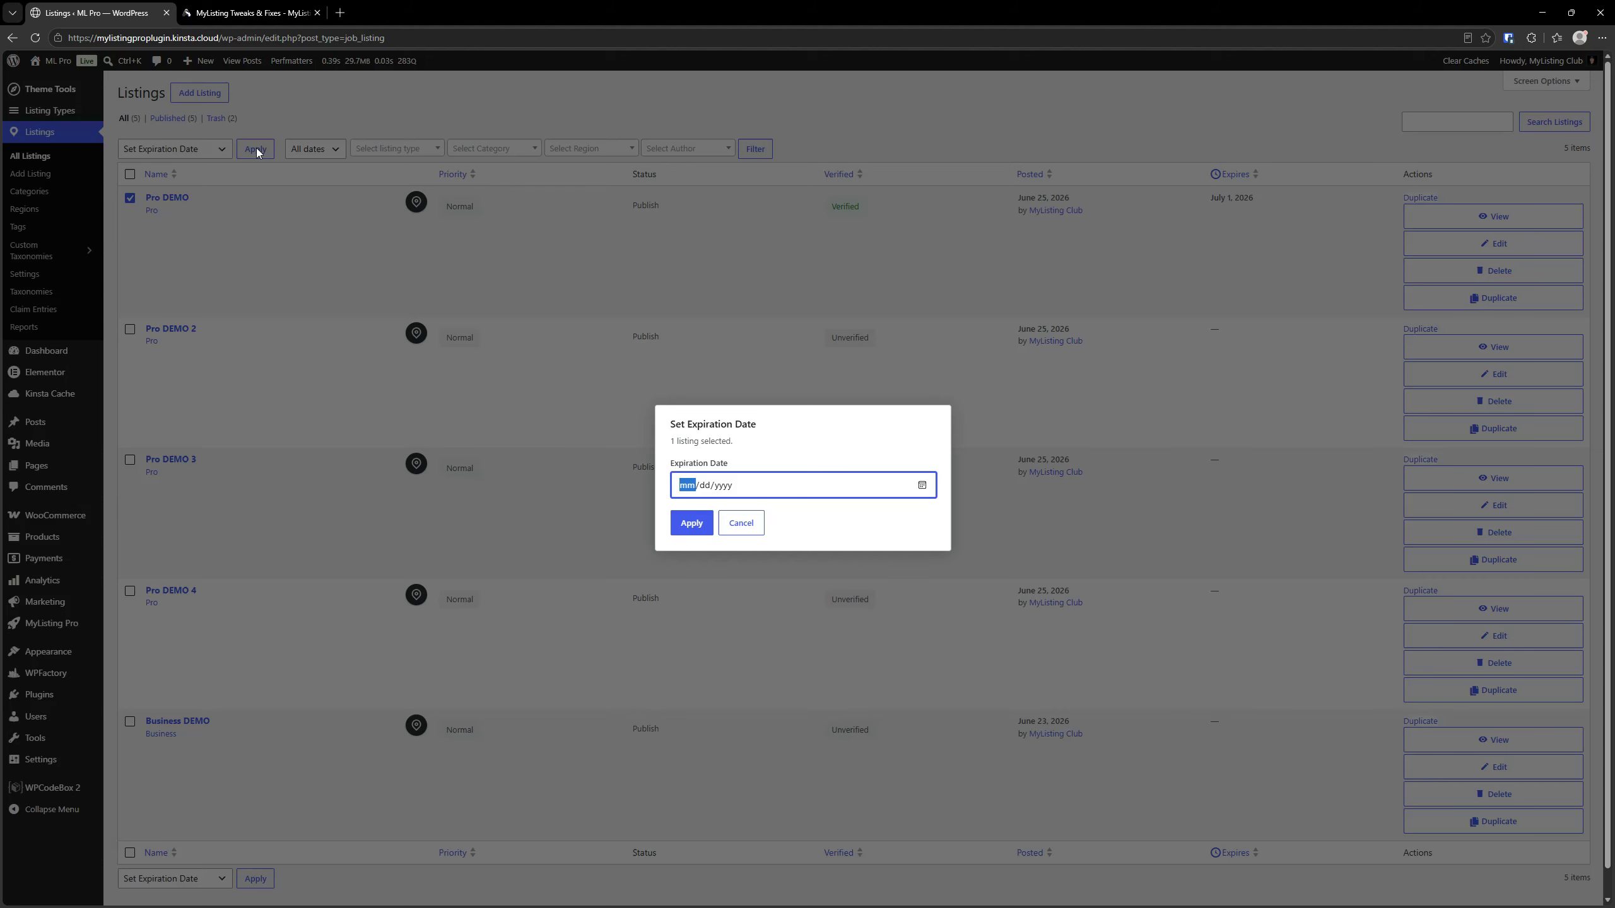
left_click(923, 488)
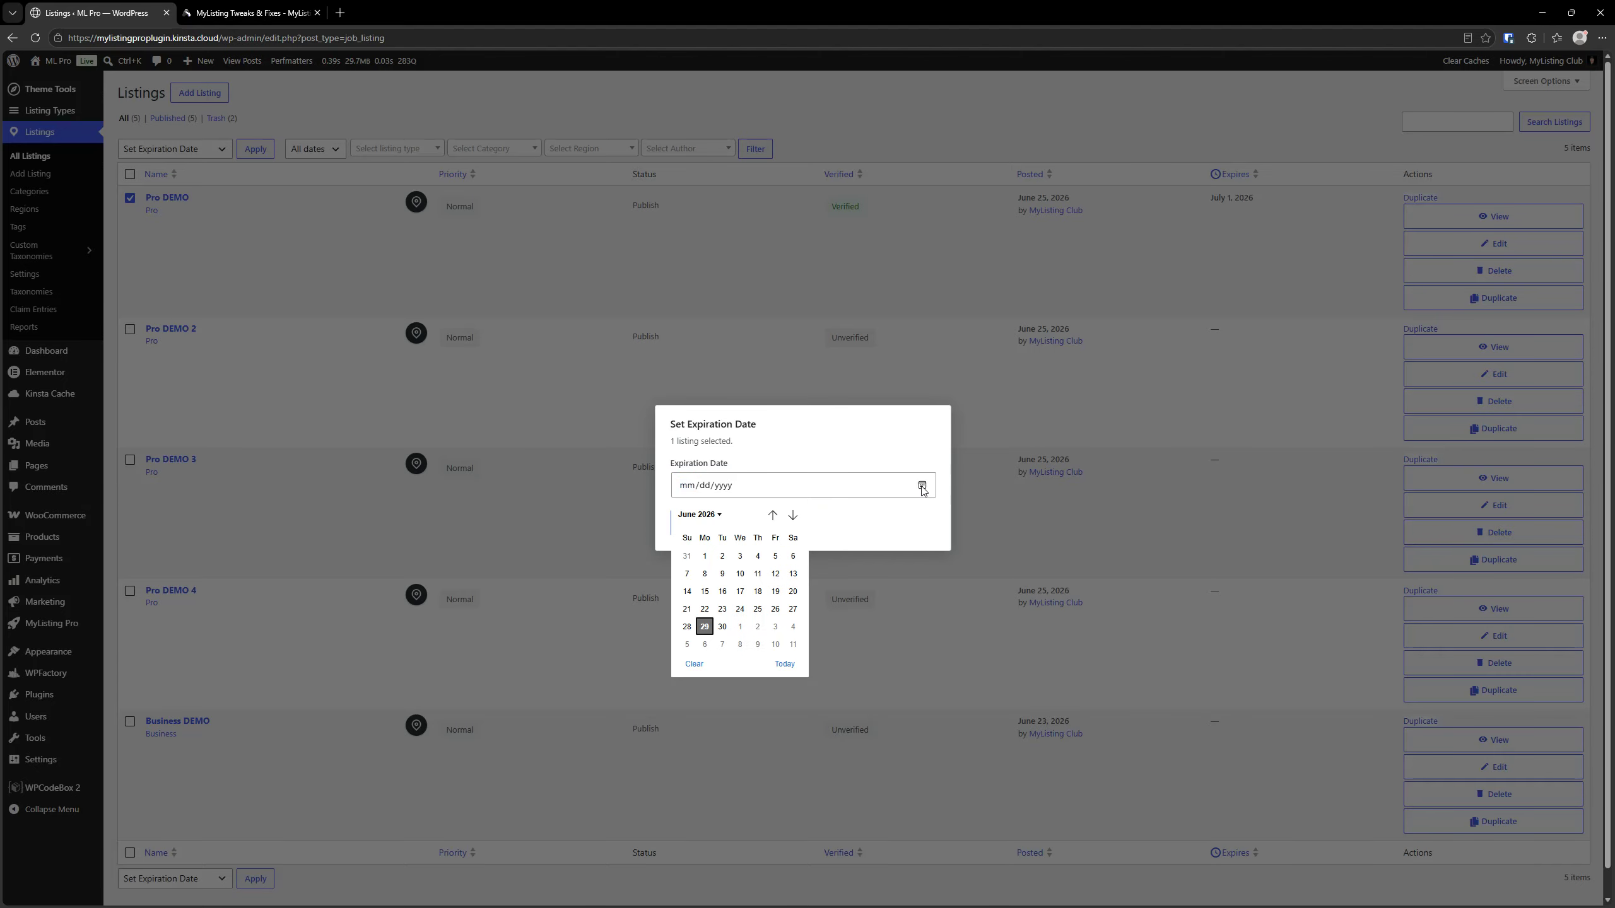
left_click(720, 516)
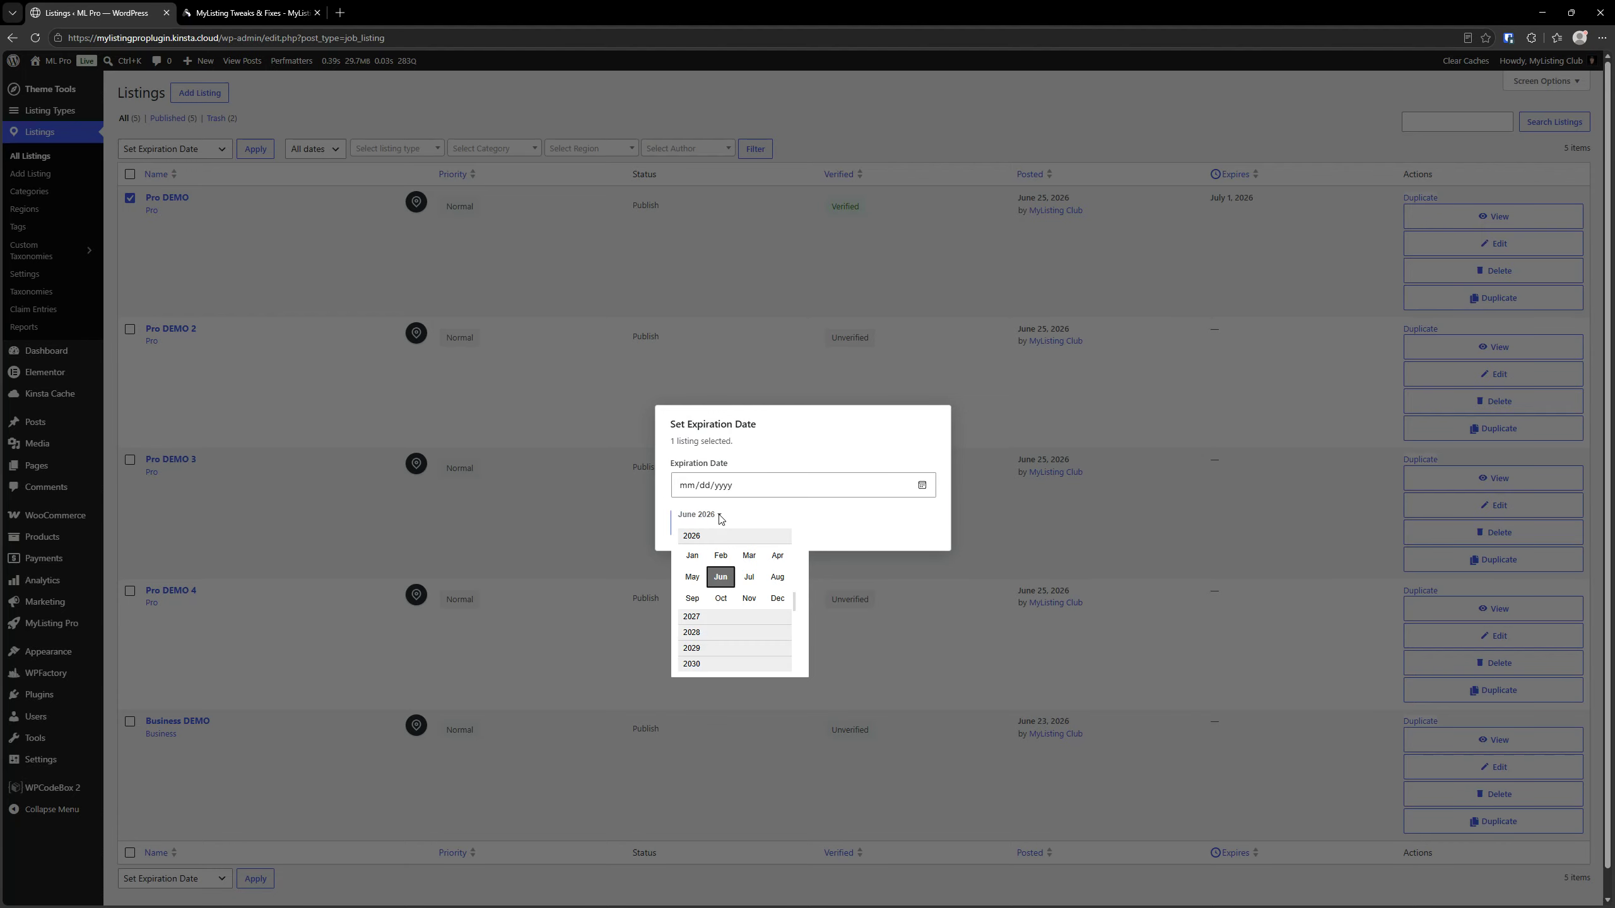
left_click(776, 577)
left_click(793, 556)
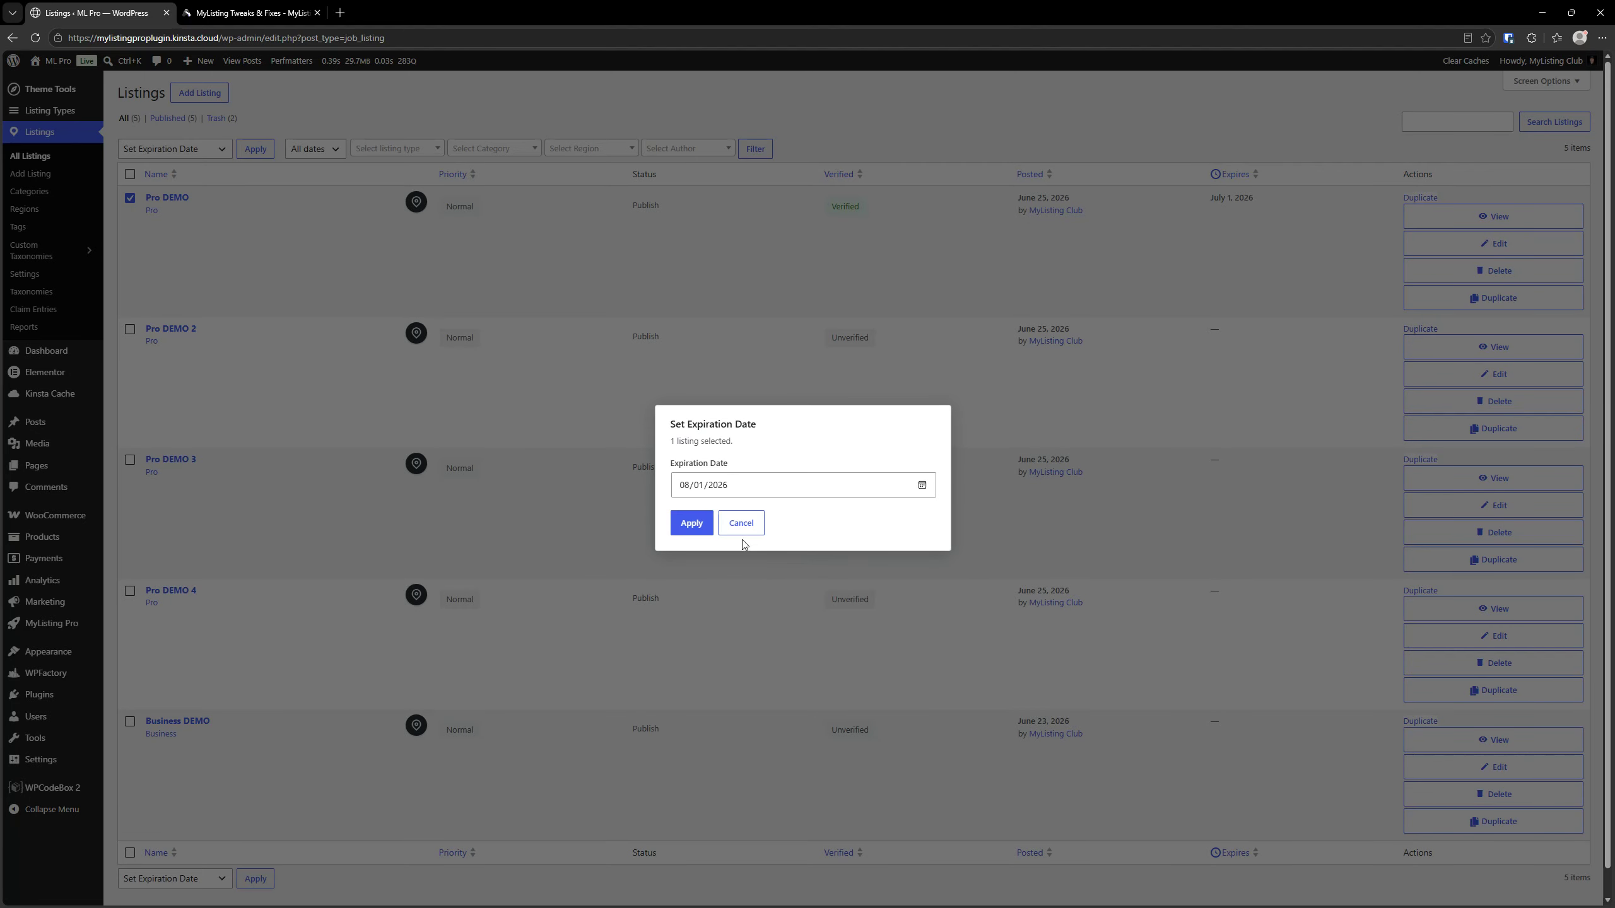
left_click(687, 530)
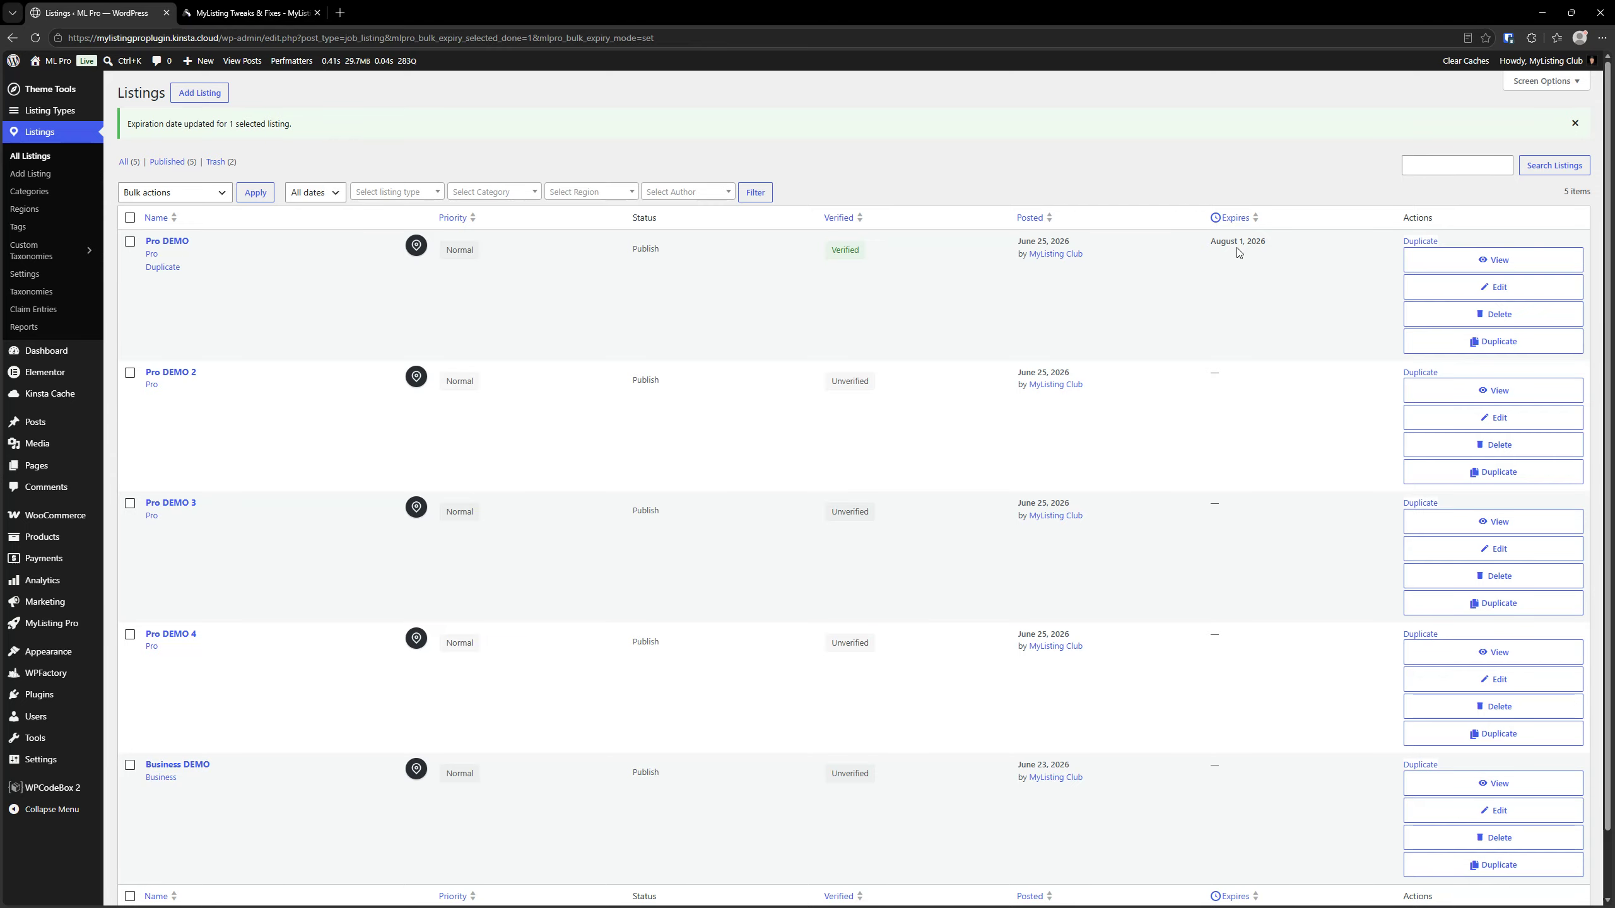
Select all listings and apply the Remove Expiration Date bulk action to them
left_click(176, 194)
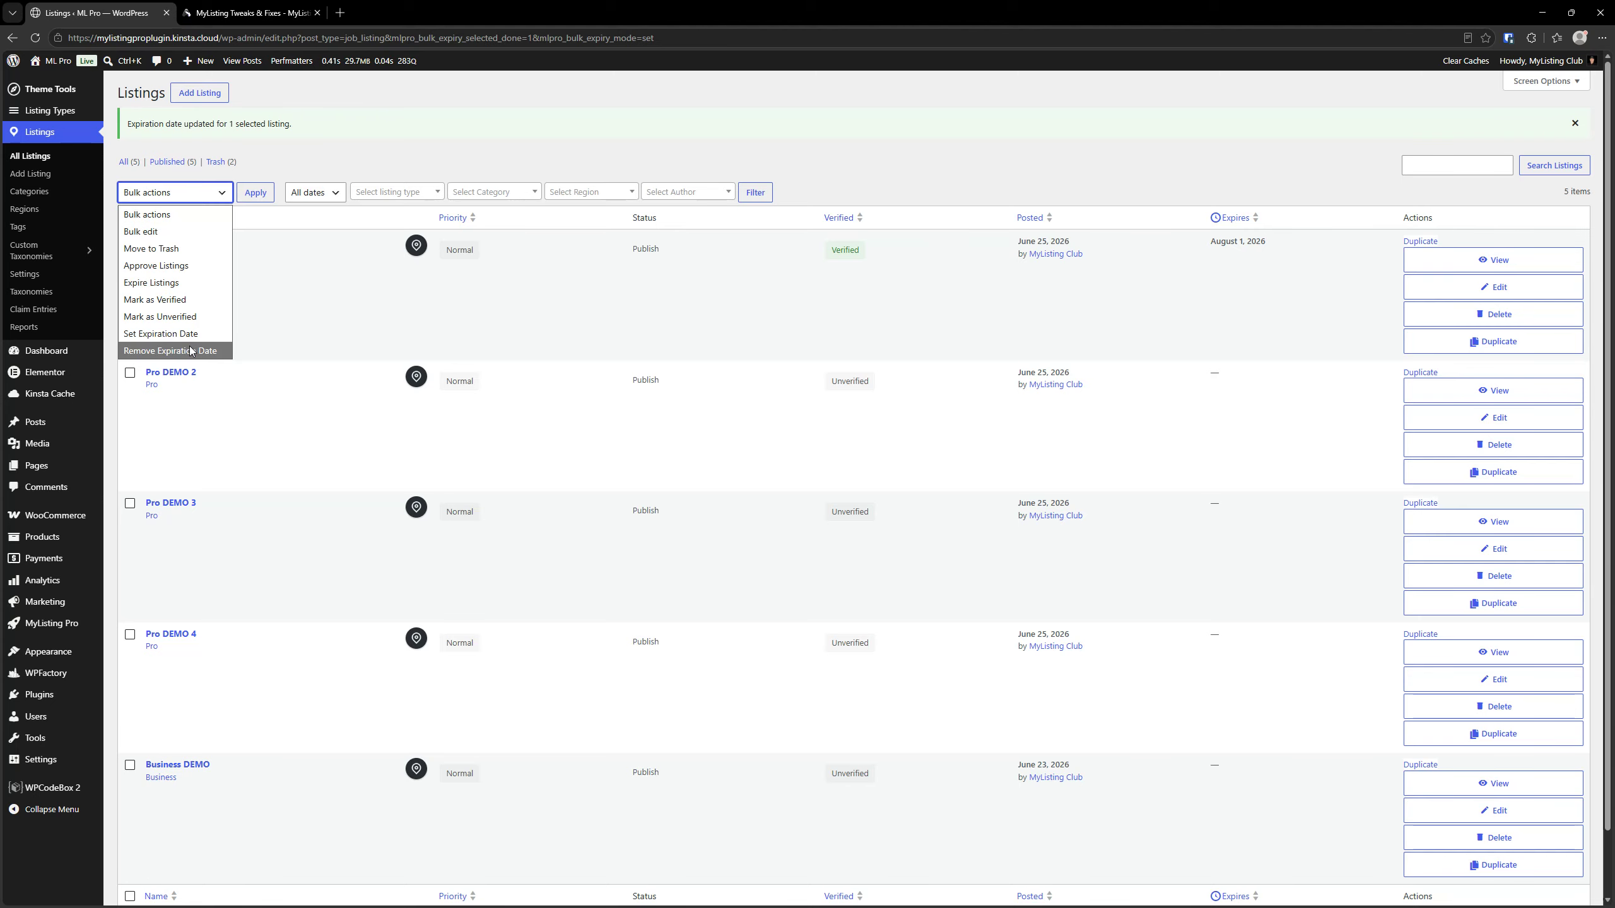
left_click(386, 124)
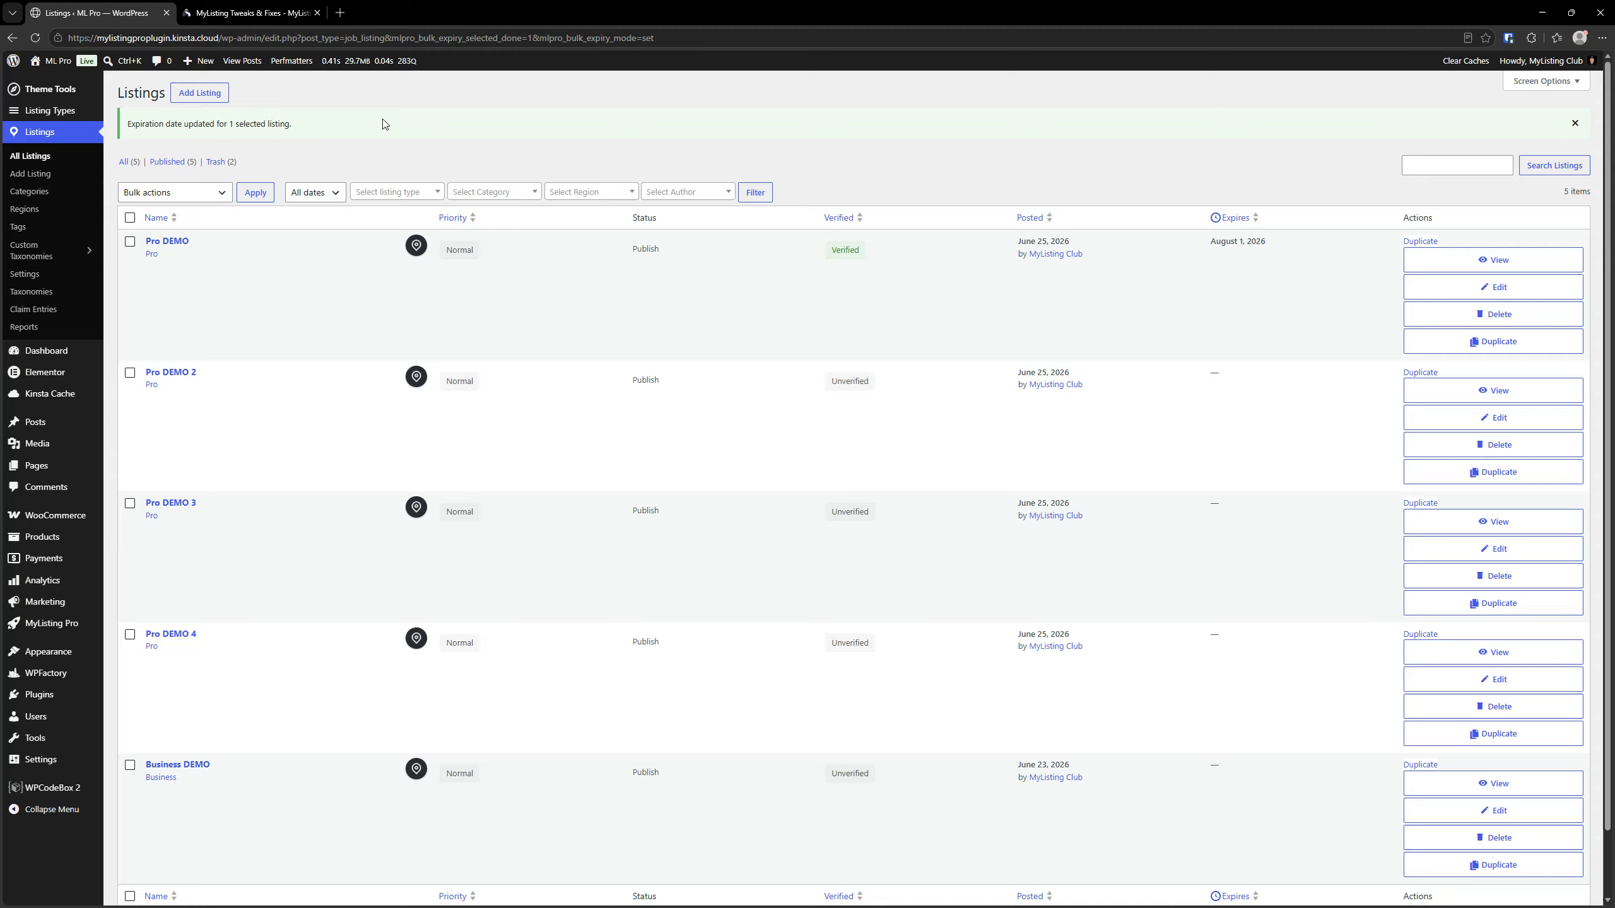
left_click(130, 219)
left_click(153, 199)
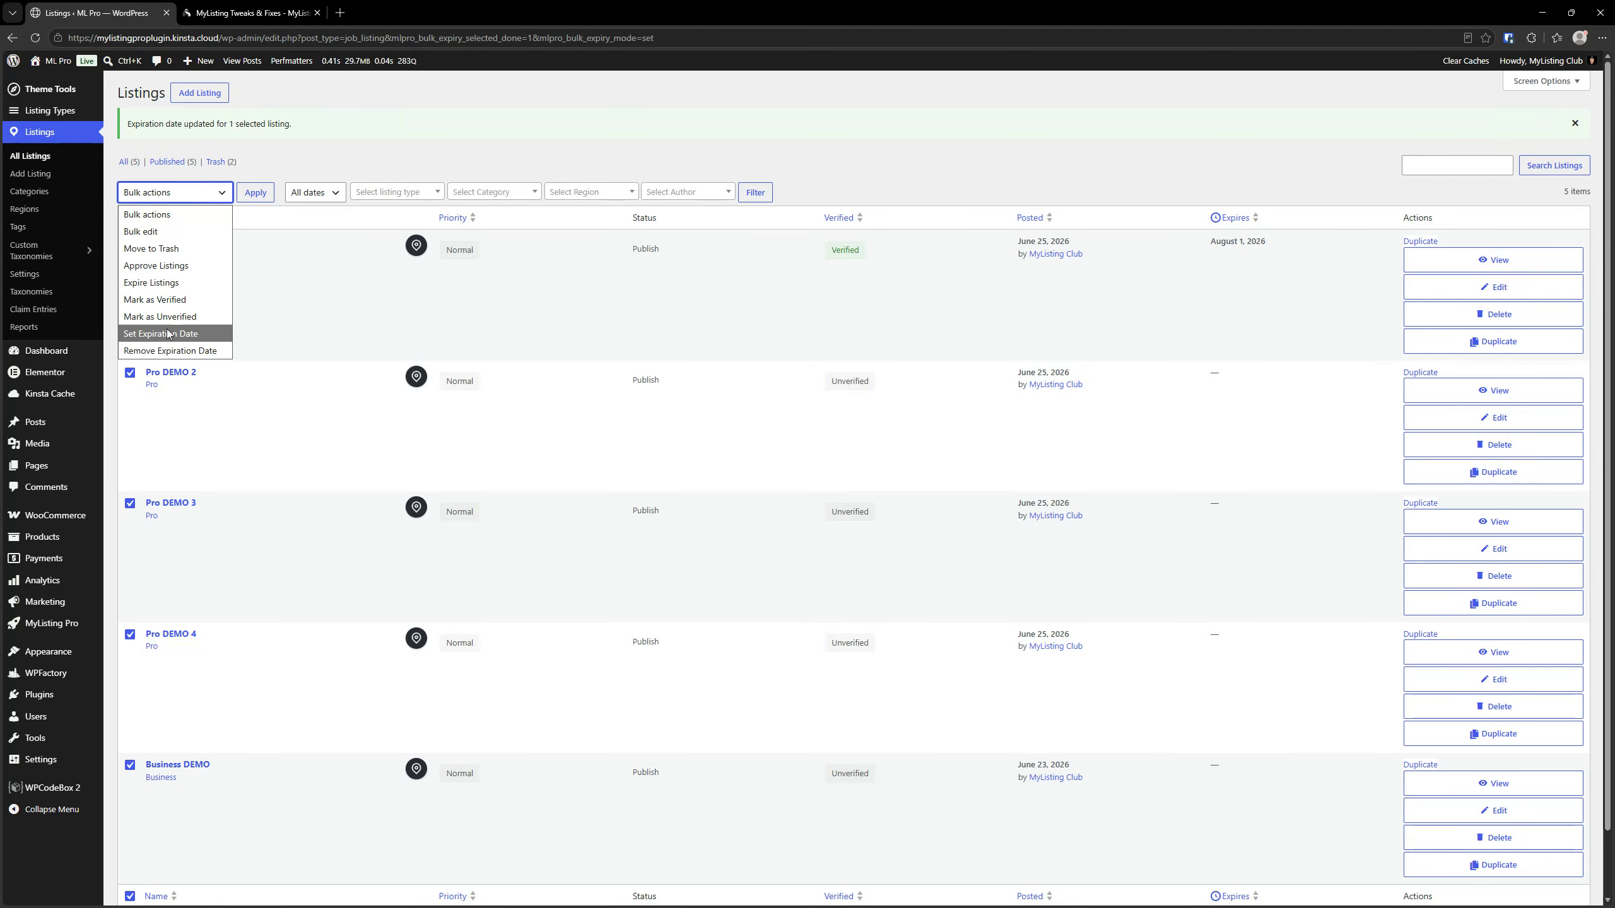
left_click(175, 354)
left_click(255, 192)
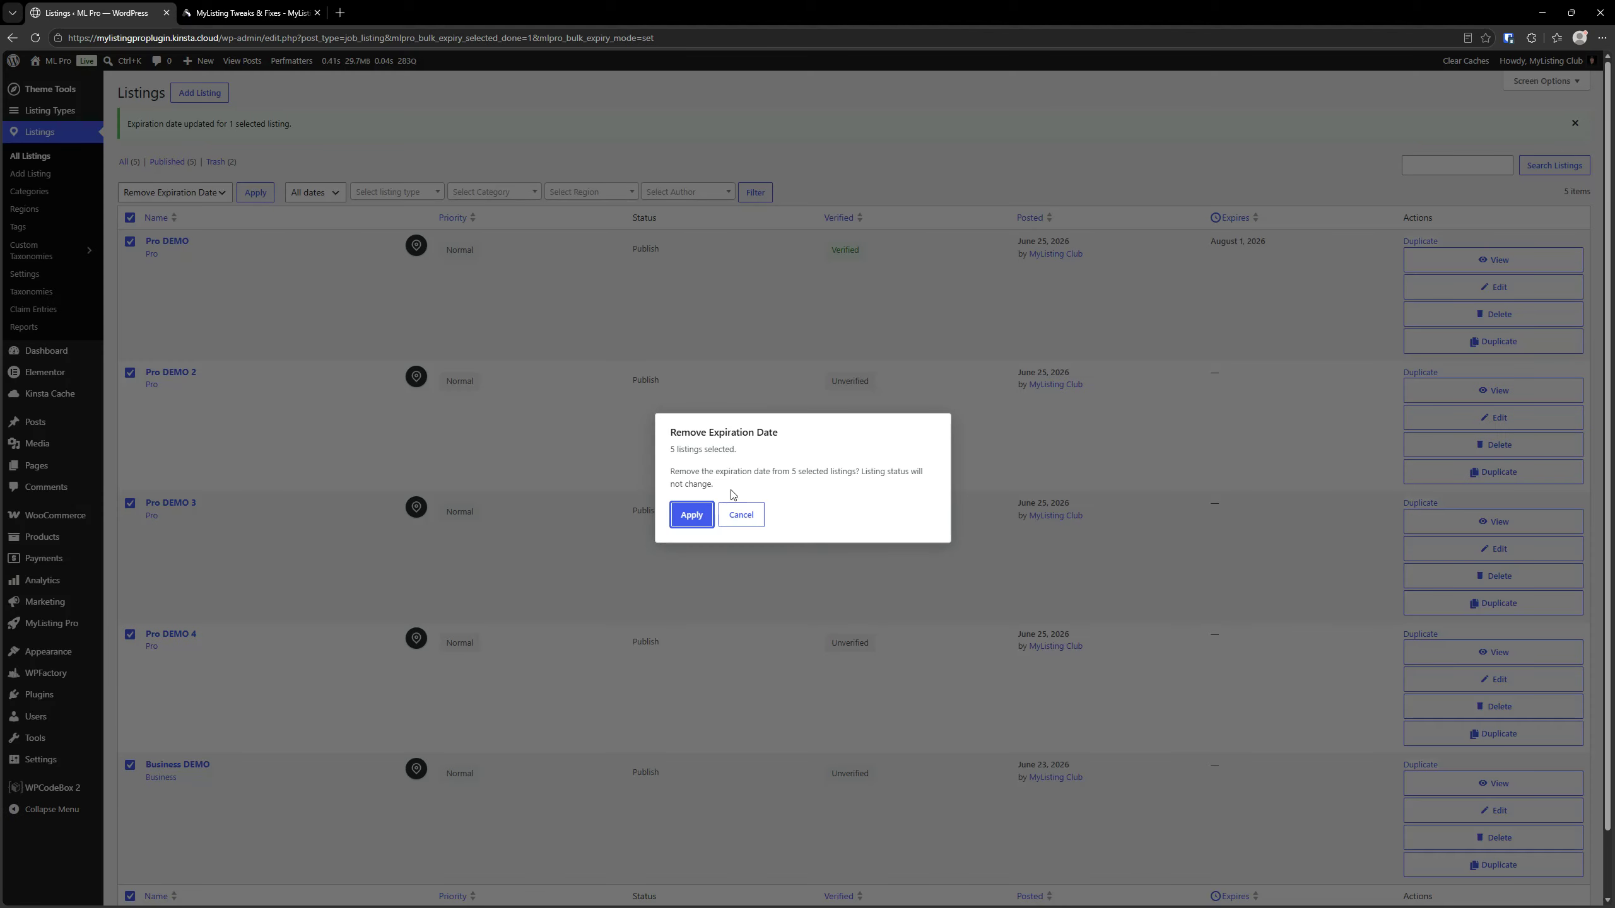
key("ctrl")
key("ctrl")
left_click(691, 518)
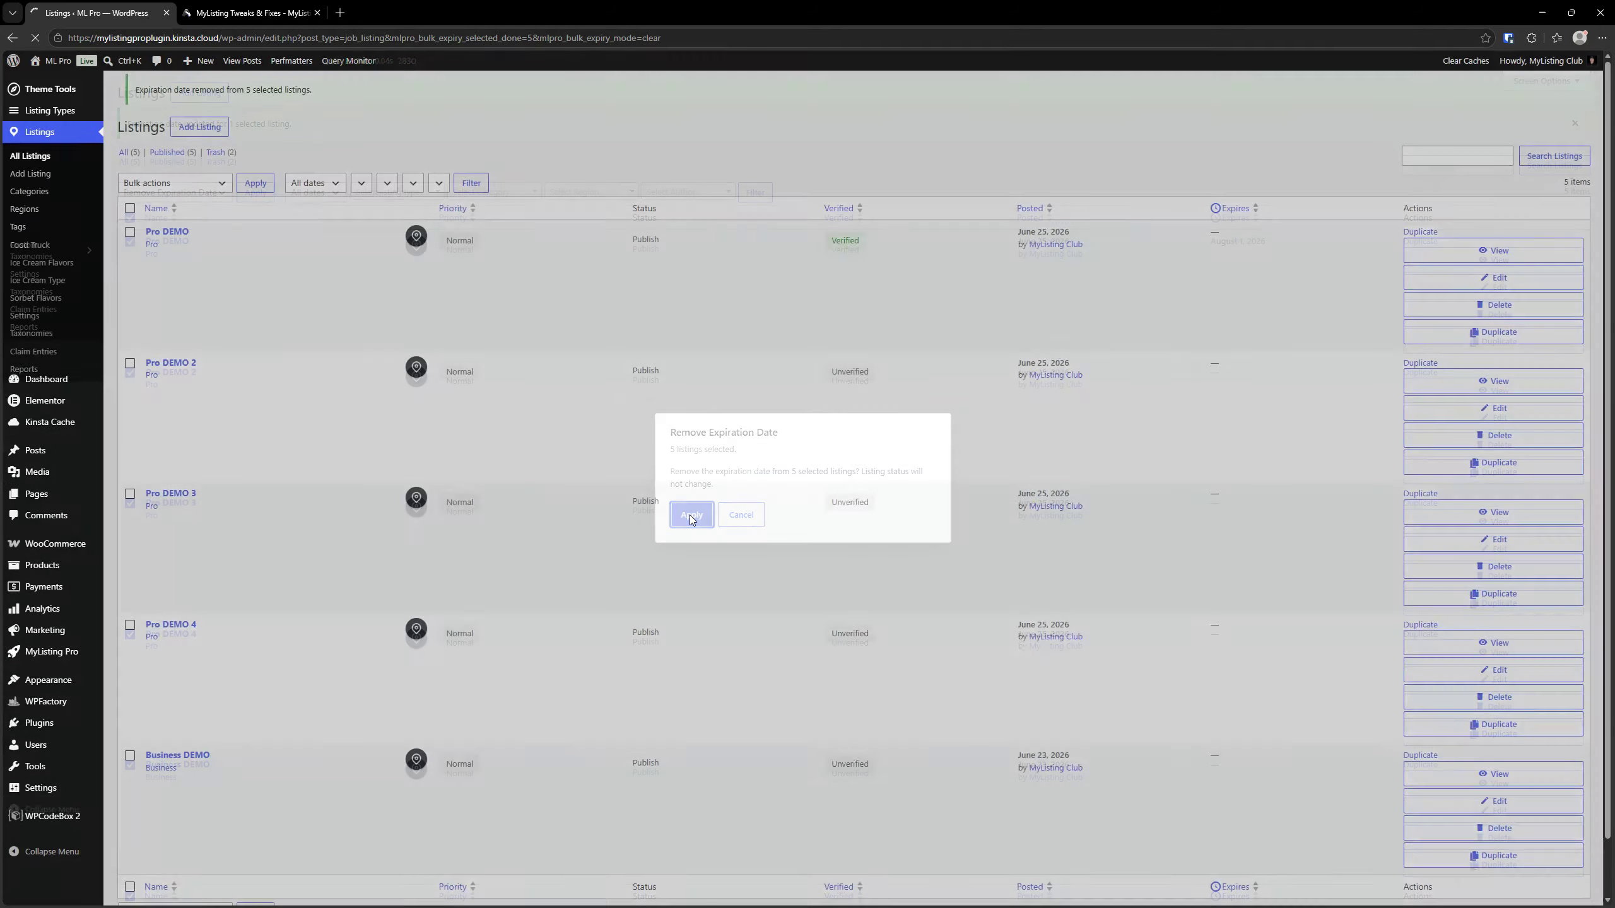
key("ctrl")
key("ctrl")
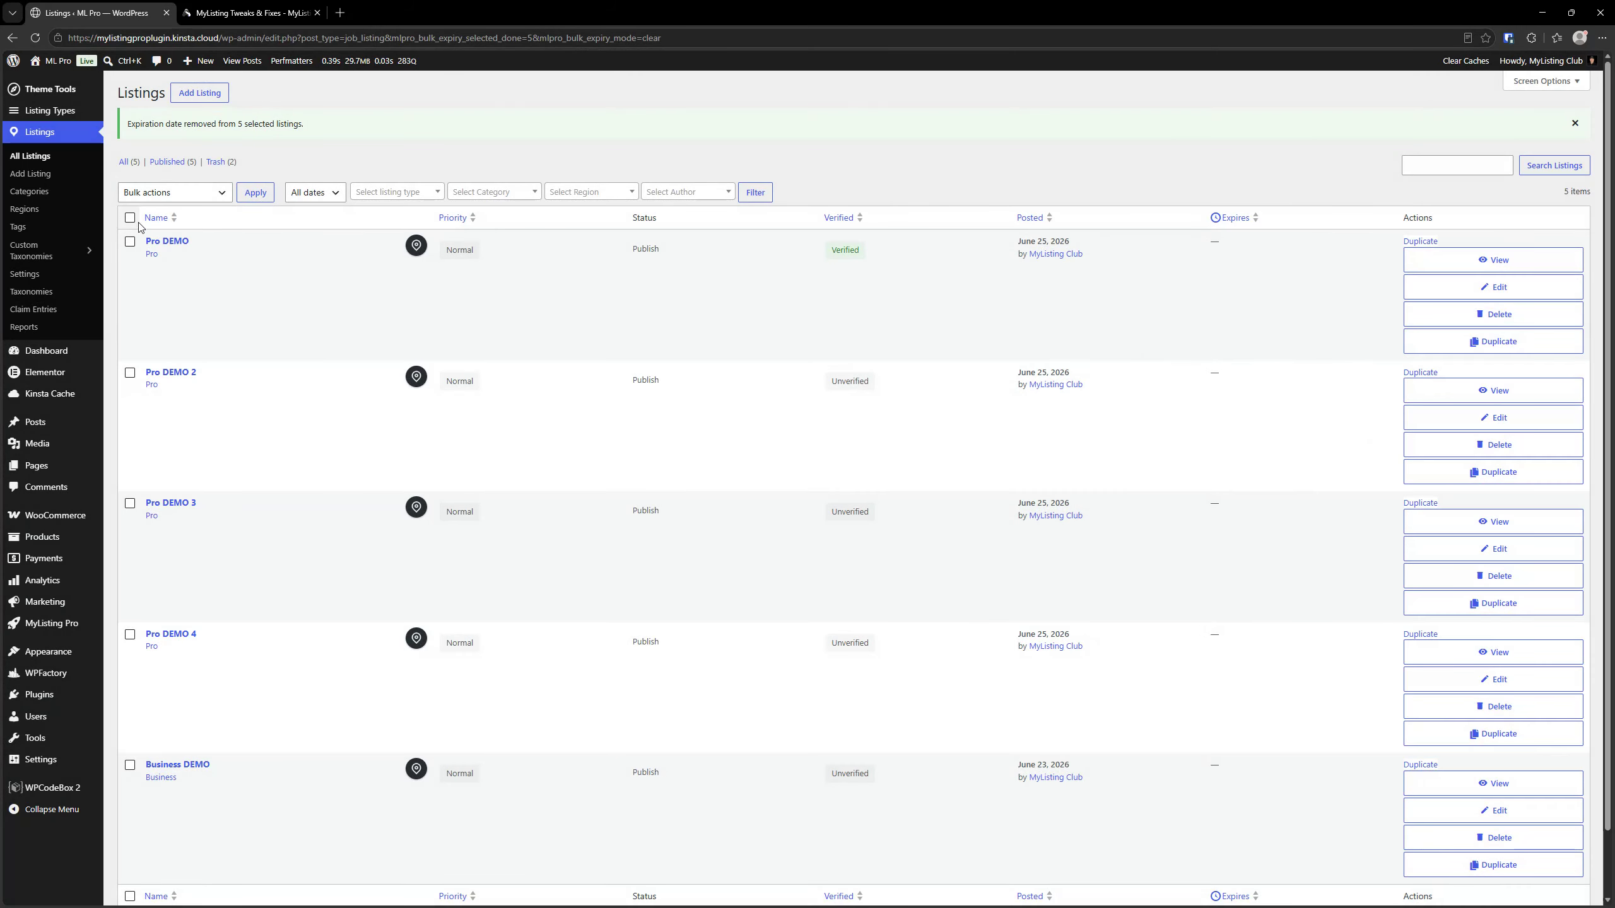
Select all listings and bulk set their expiration date to 07/01/2026
left_click(130, 218)
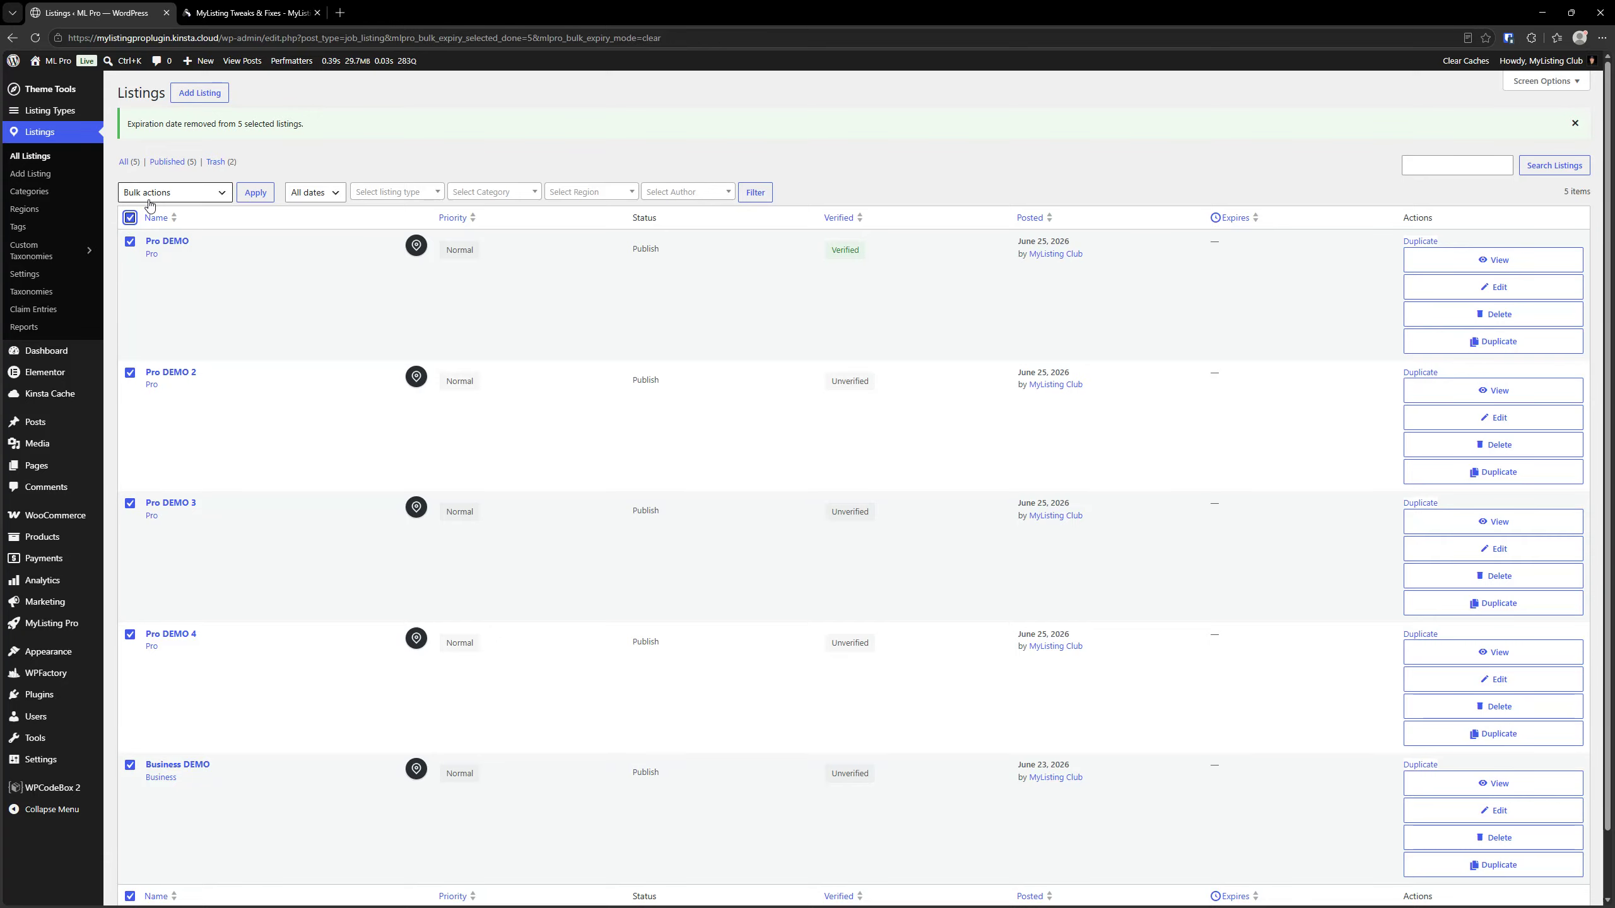
left_click(156, 192)
left_click(171, 333)
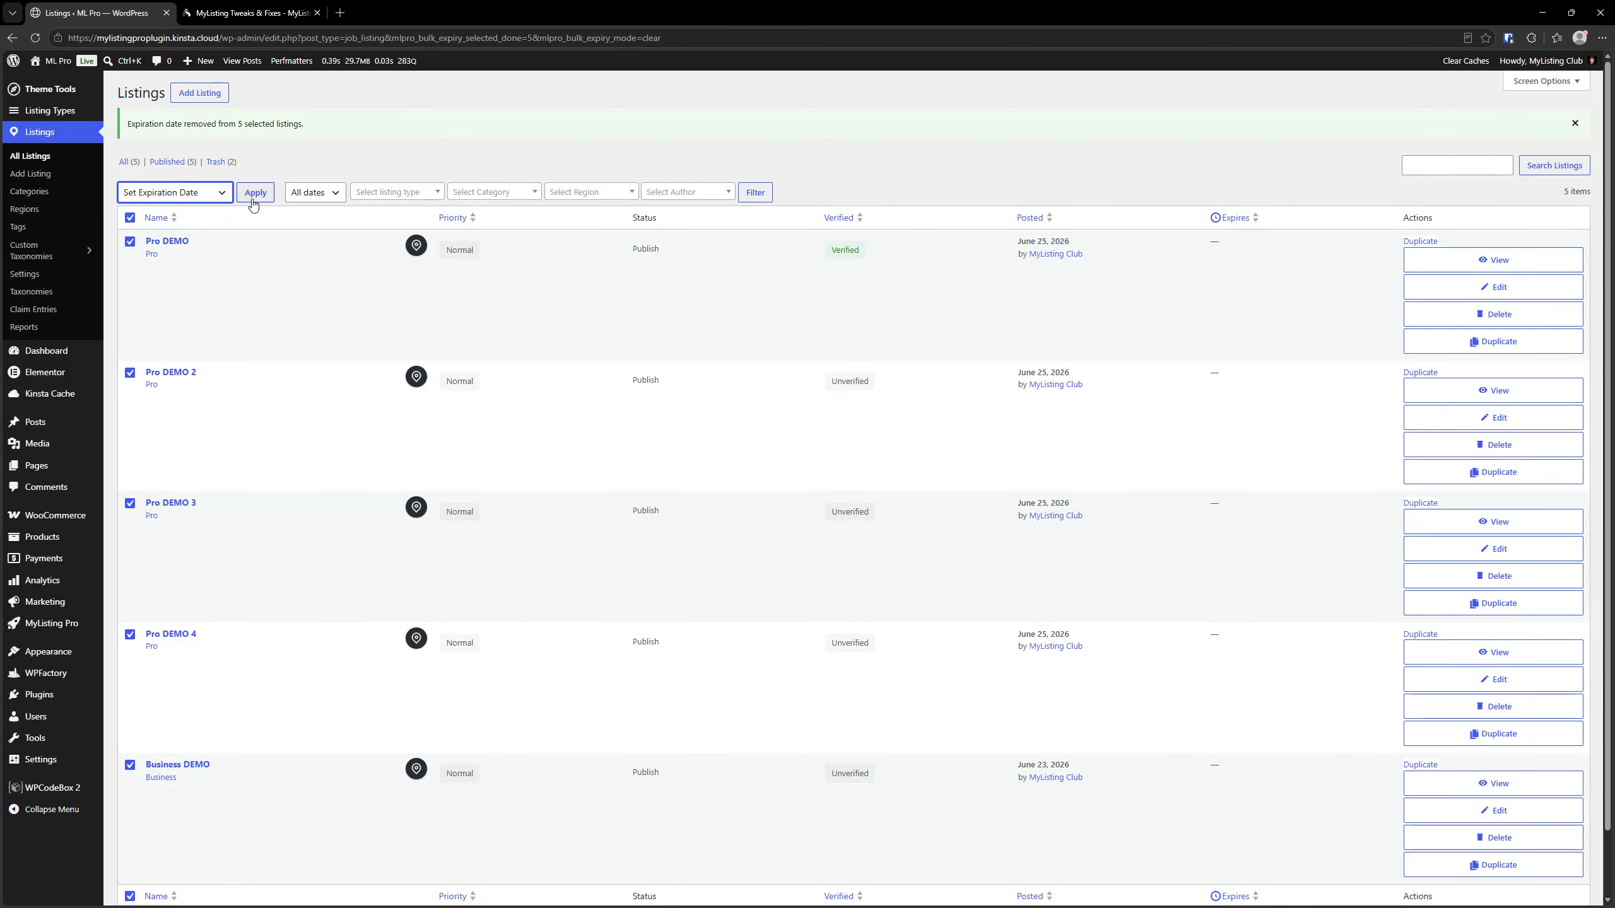
left_click(254, 194)
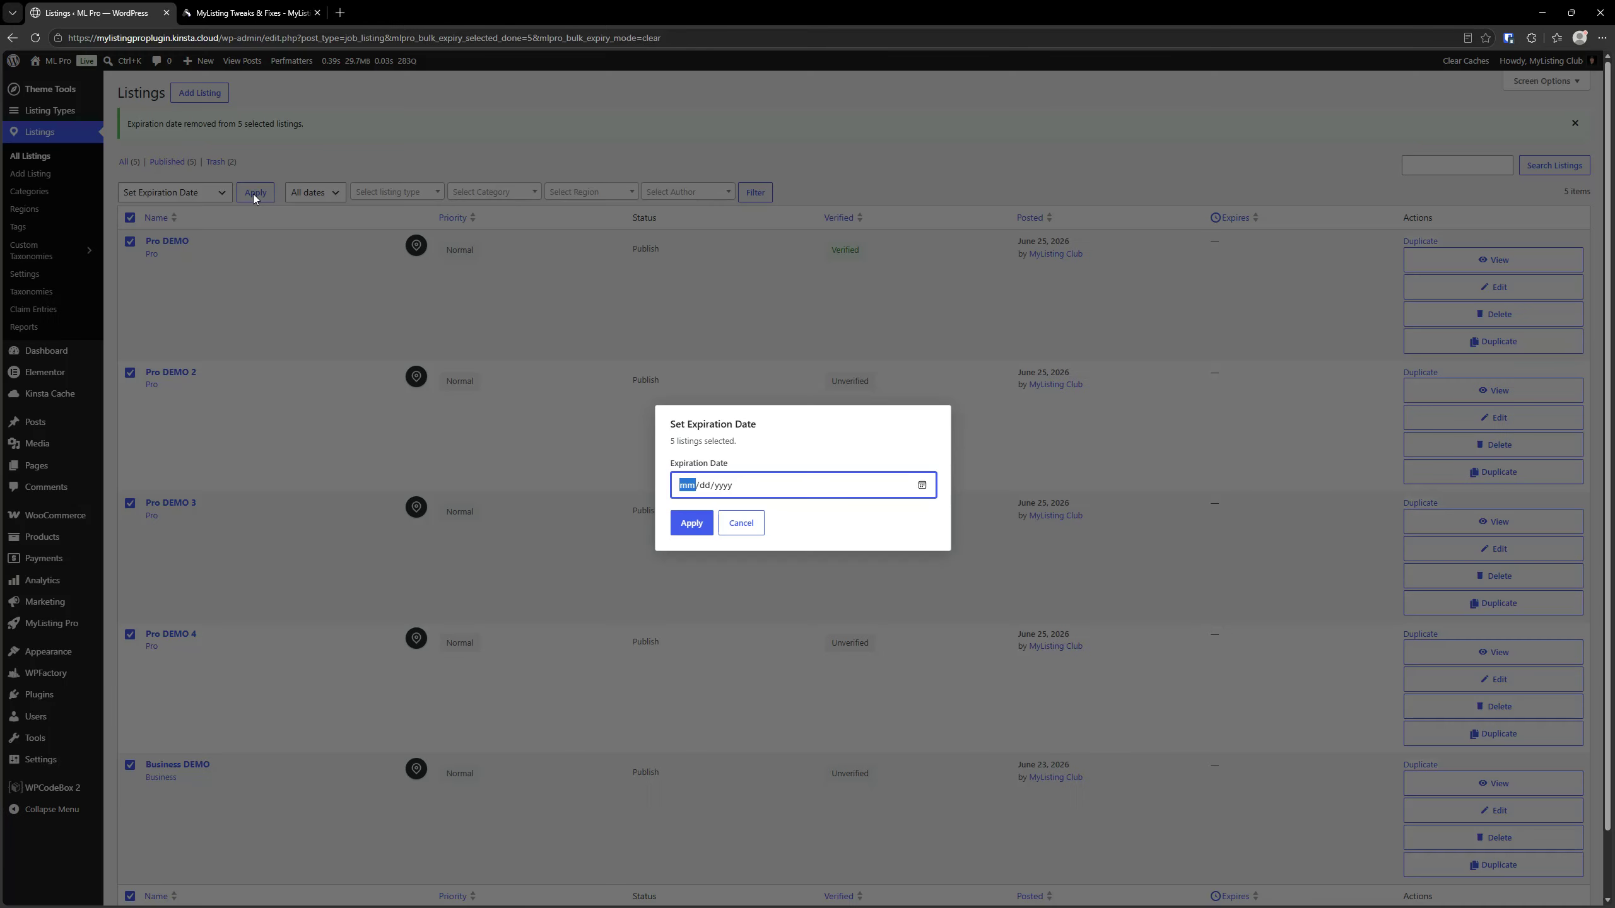
left_click(922, 485)
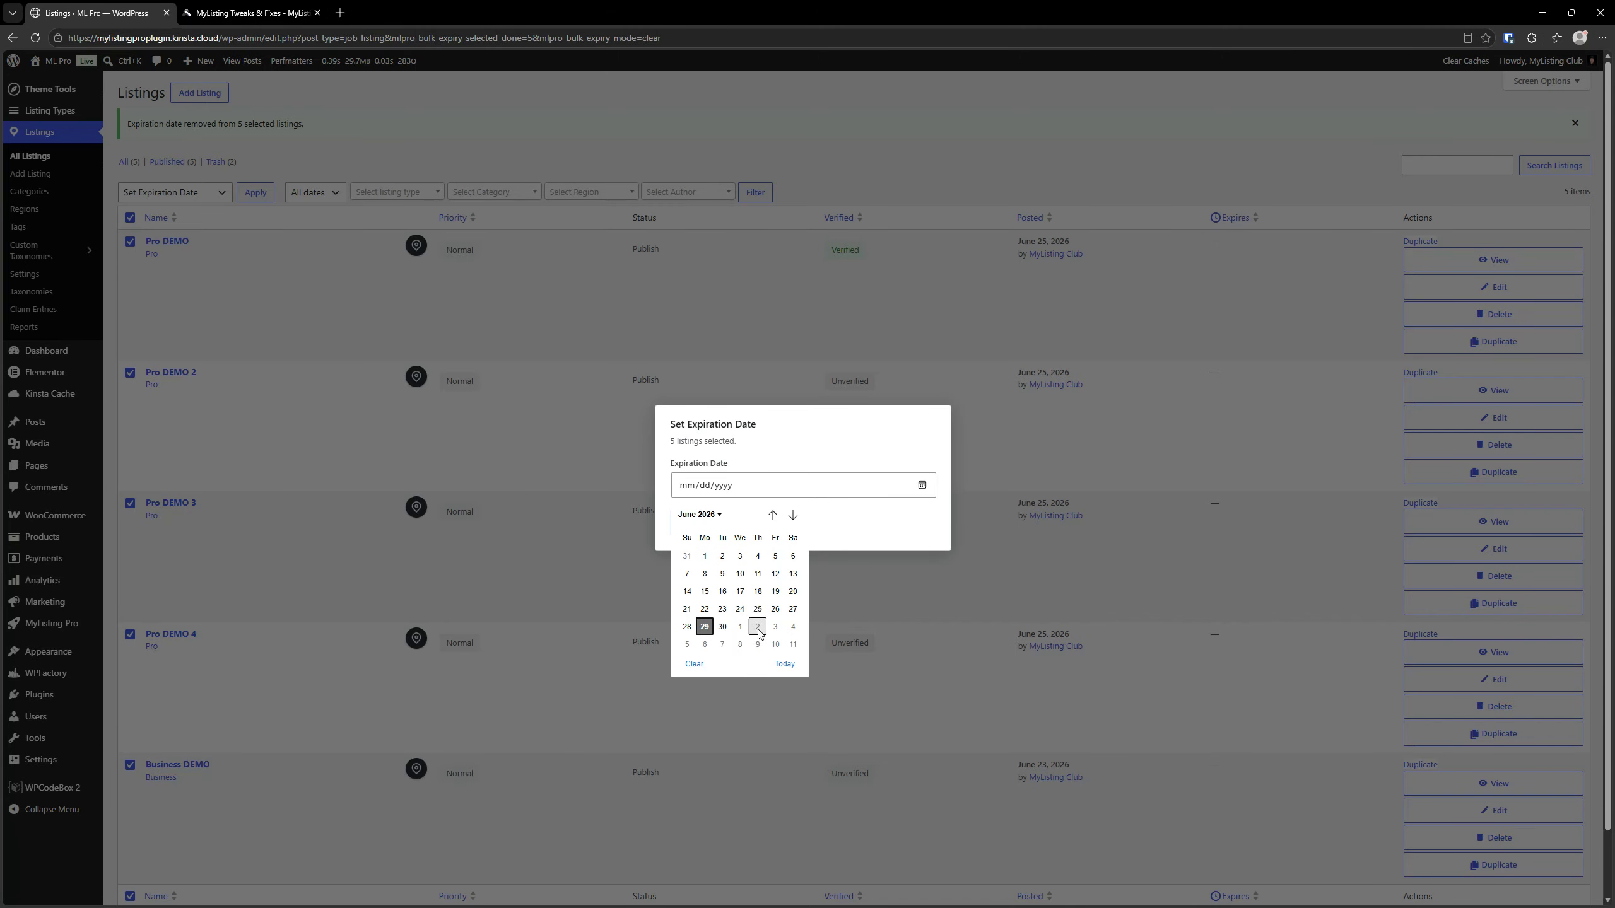
left_click(740, 627)
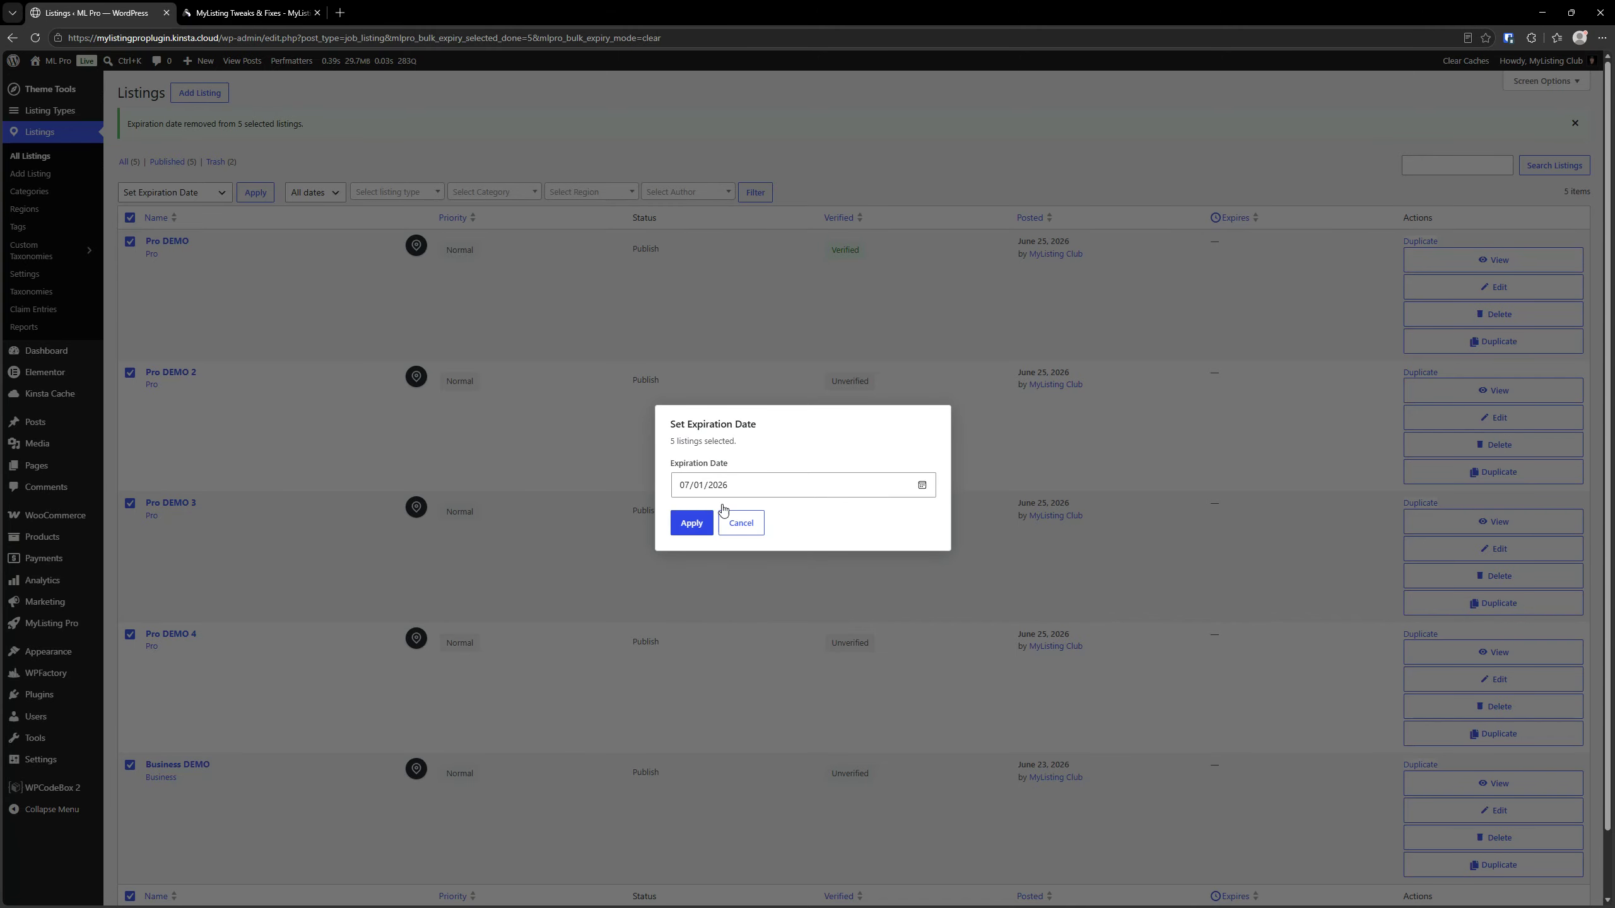
left_click(697, 536)
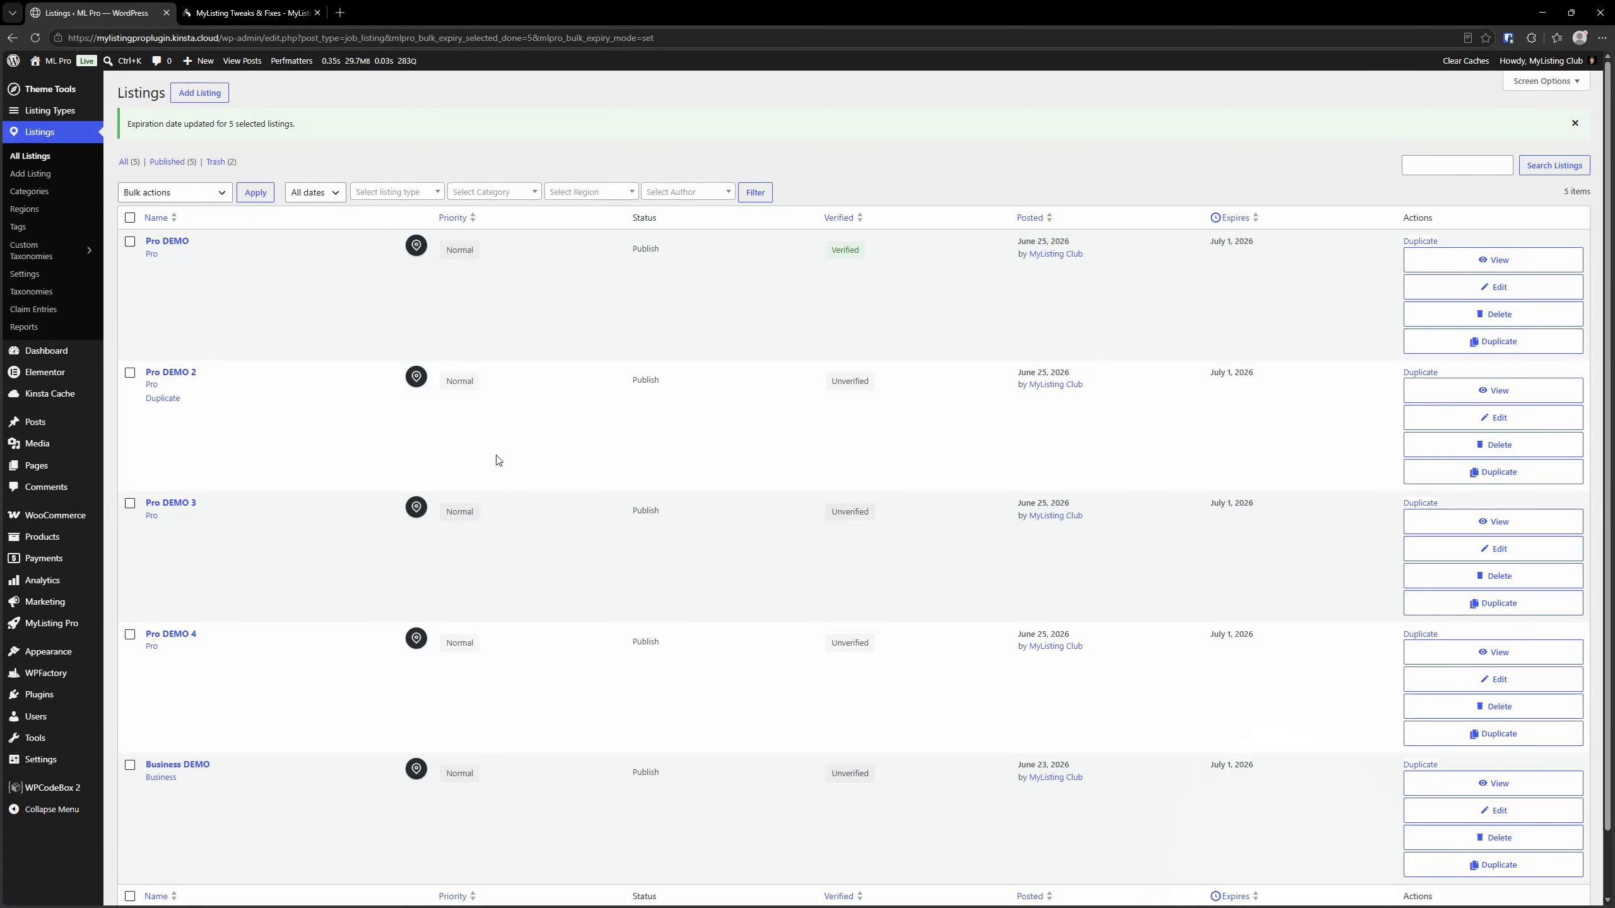
Clear the July 1, 2026 expiration date from all listings with the Remove Expiration Date bulk action
left_click(130, 217)
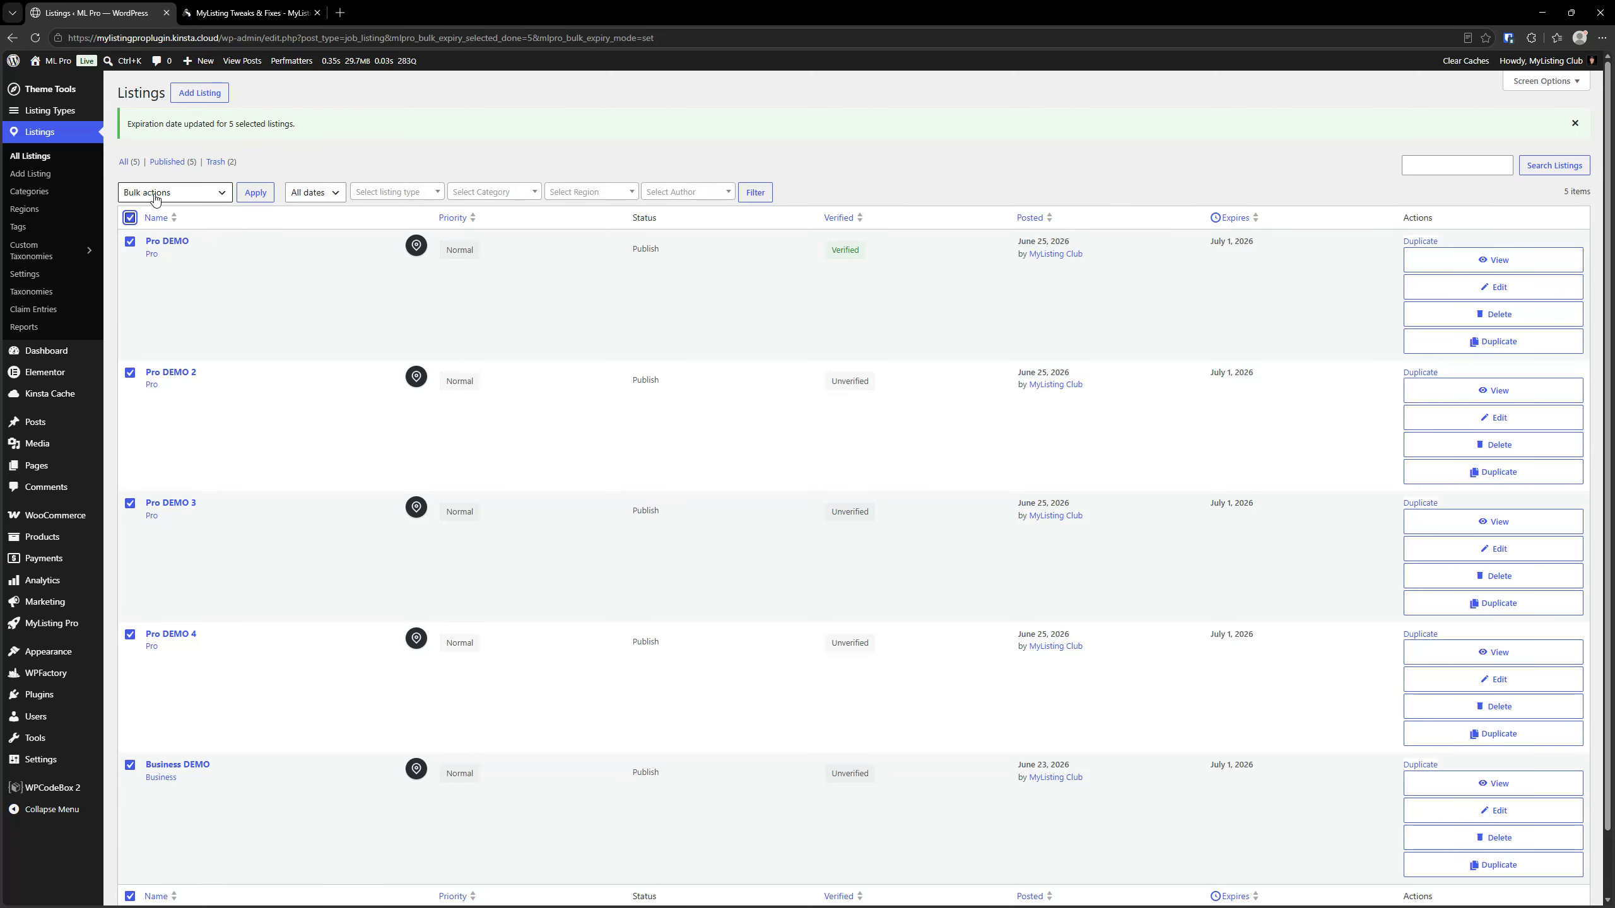
left_click(156, 195)
left_click(170, 350)
left_click(256, 192)
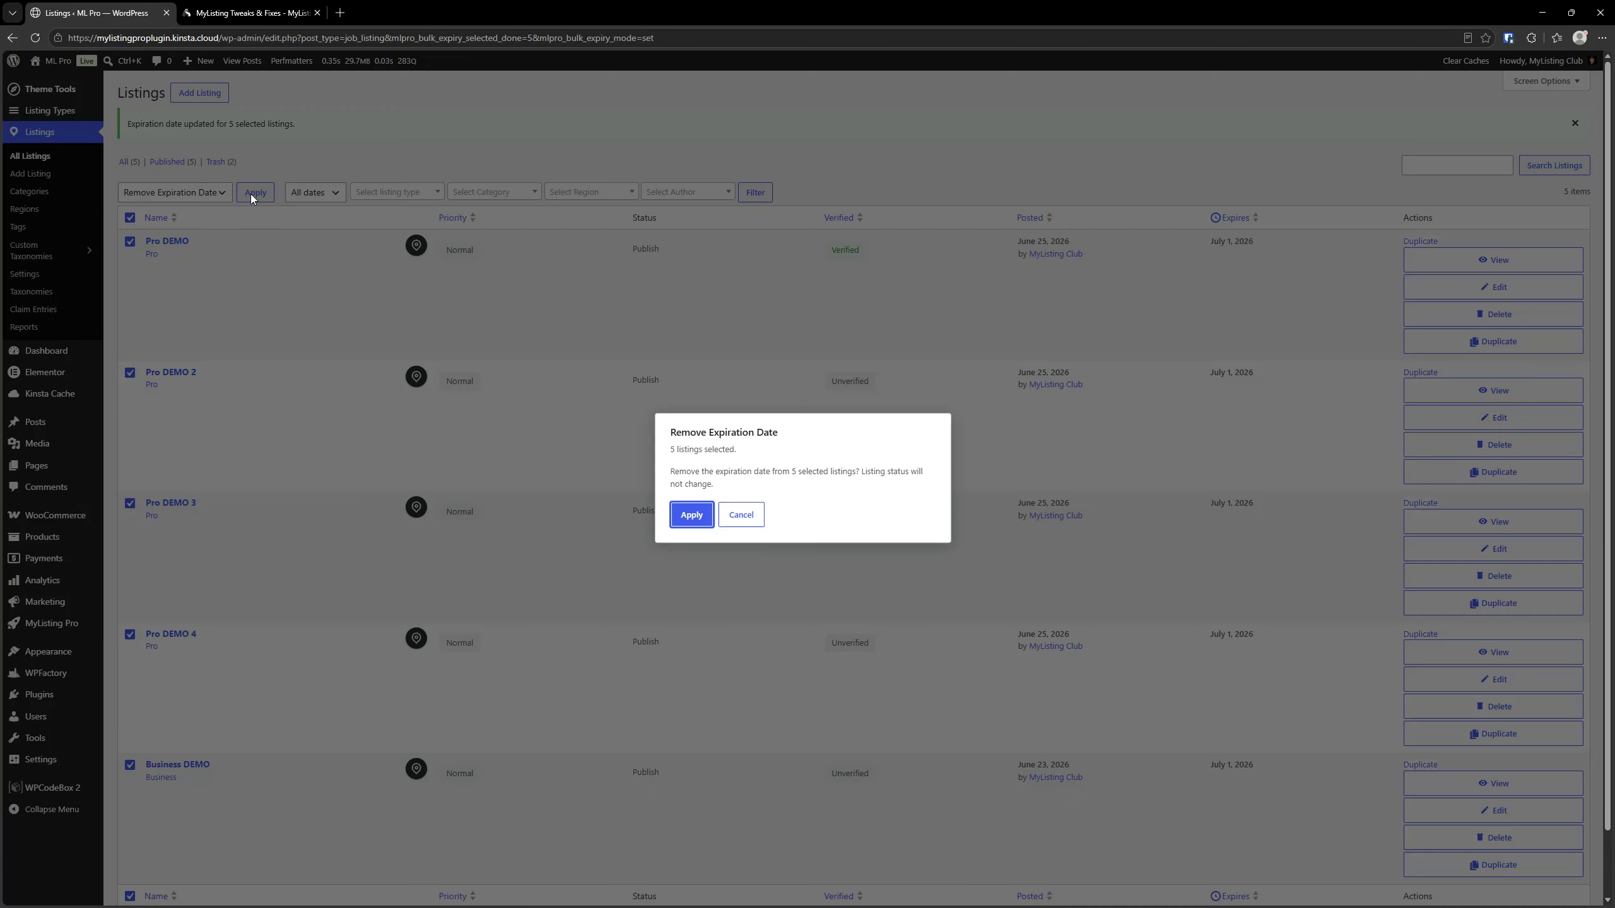
left_click(694, 515)
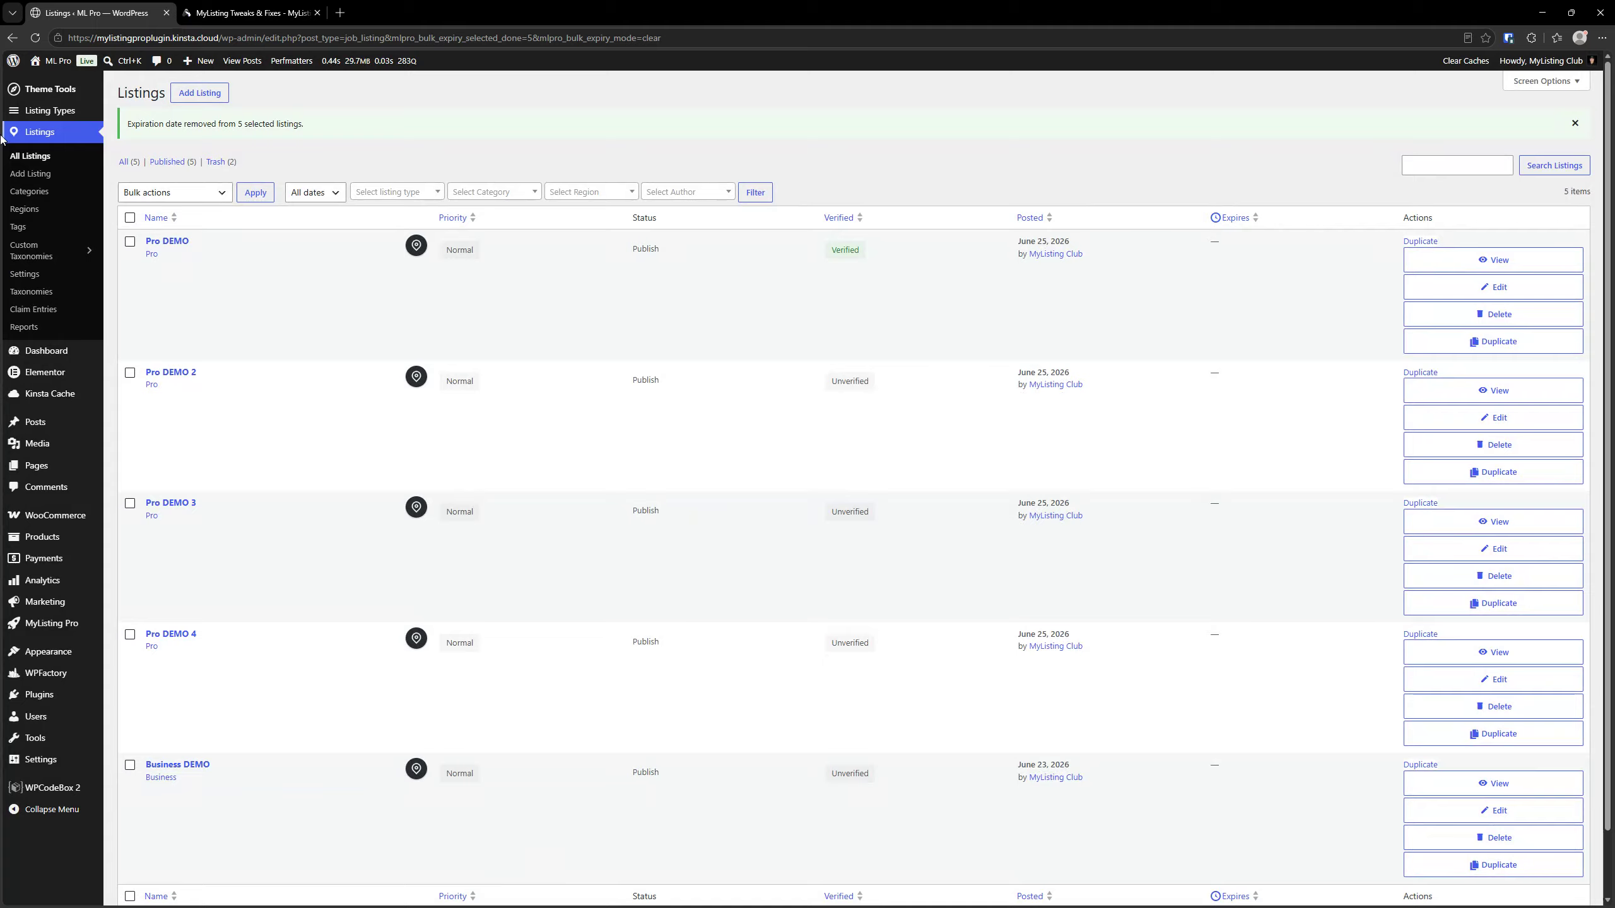
Open the ML Pro site's front end in a new browser tab and switch to it
left_click(248, 13)
left_click(103, 23)
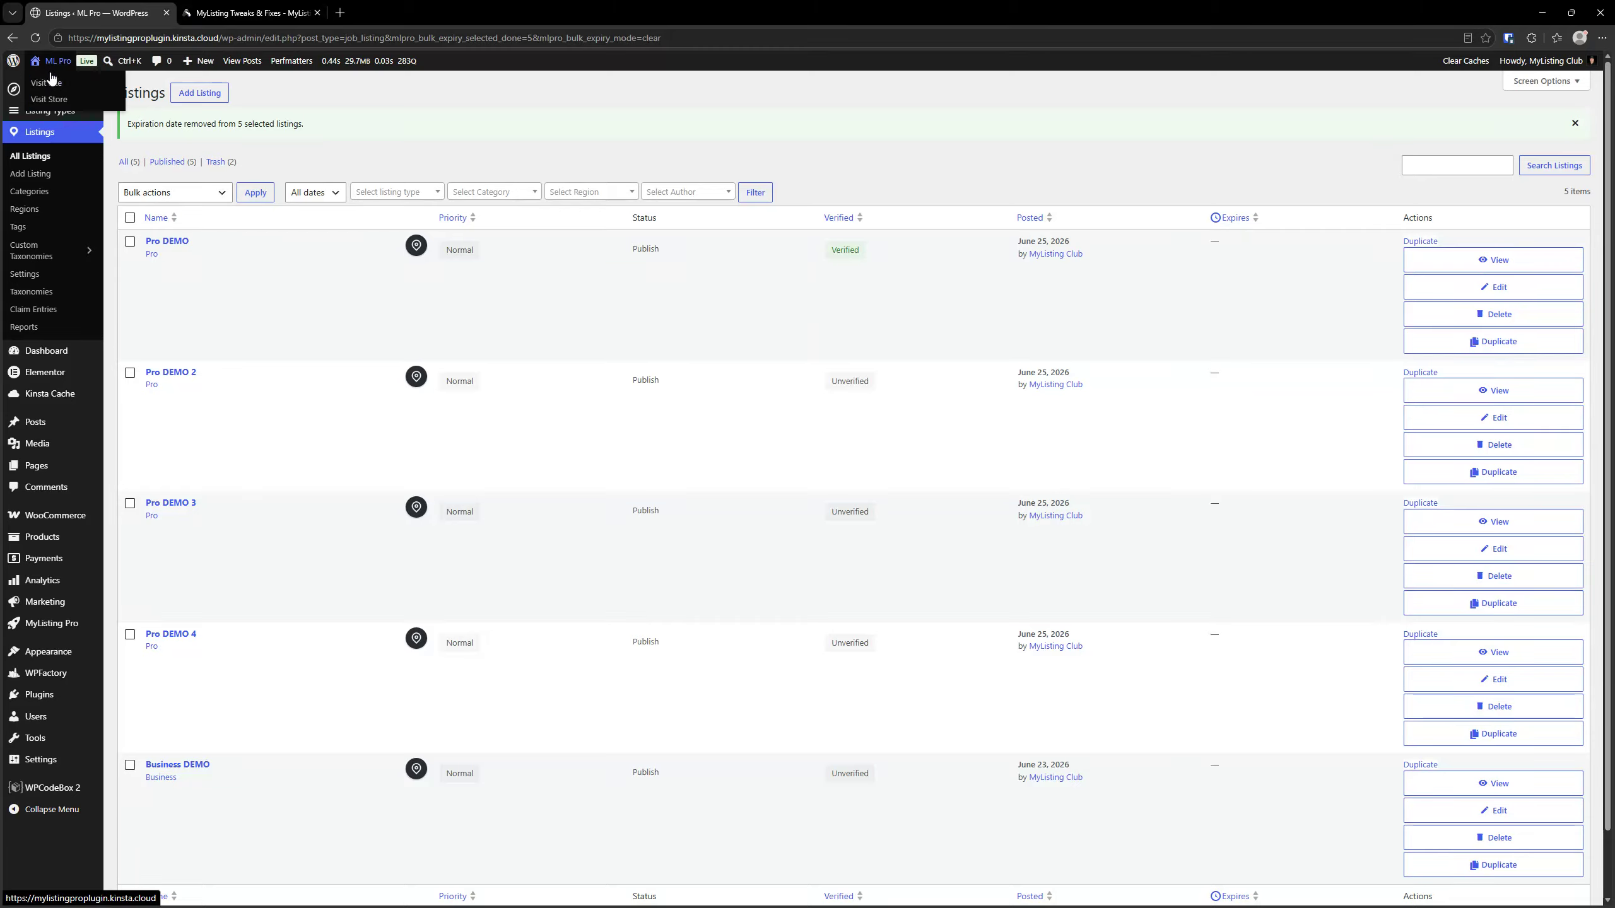
right_click(51, 78)
left_click(78, 91)
left_click(221, 7)
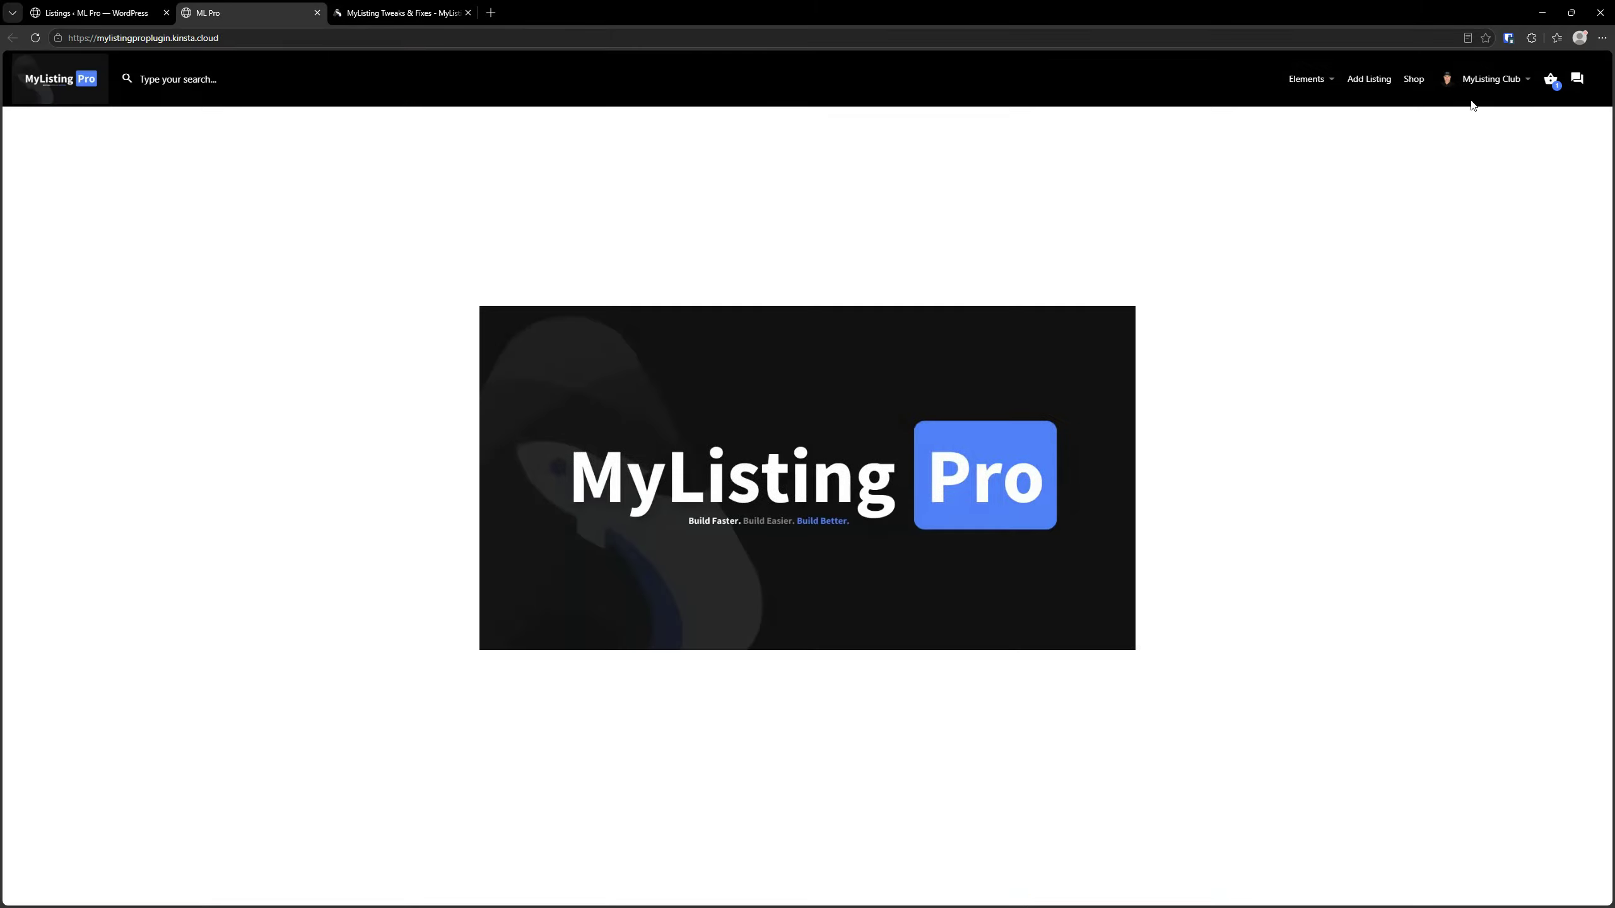
View the cart page with its coupon code field and proceed to the checkout page
left_click(1552, 82)
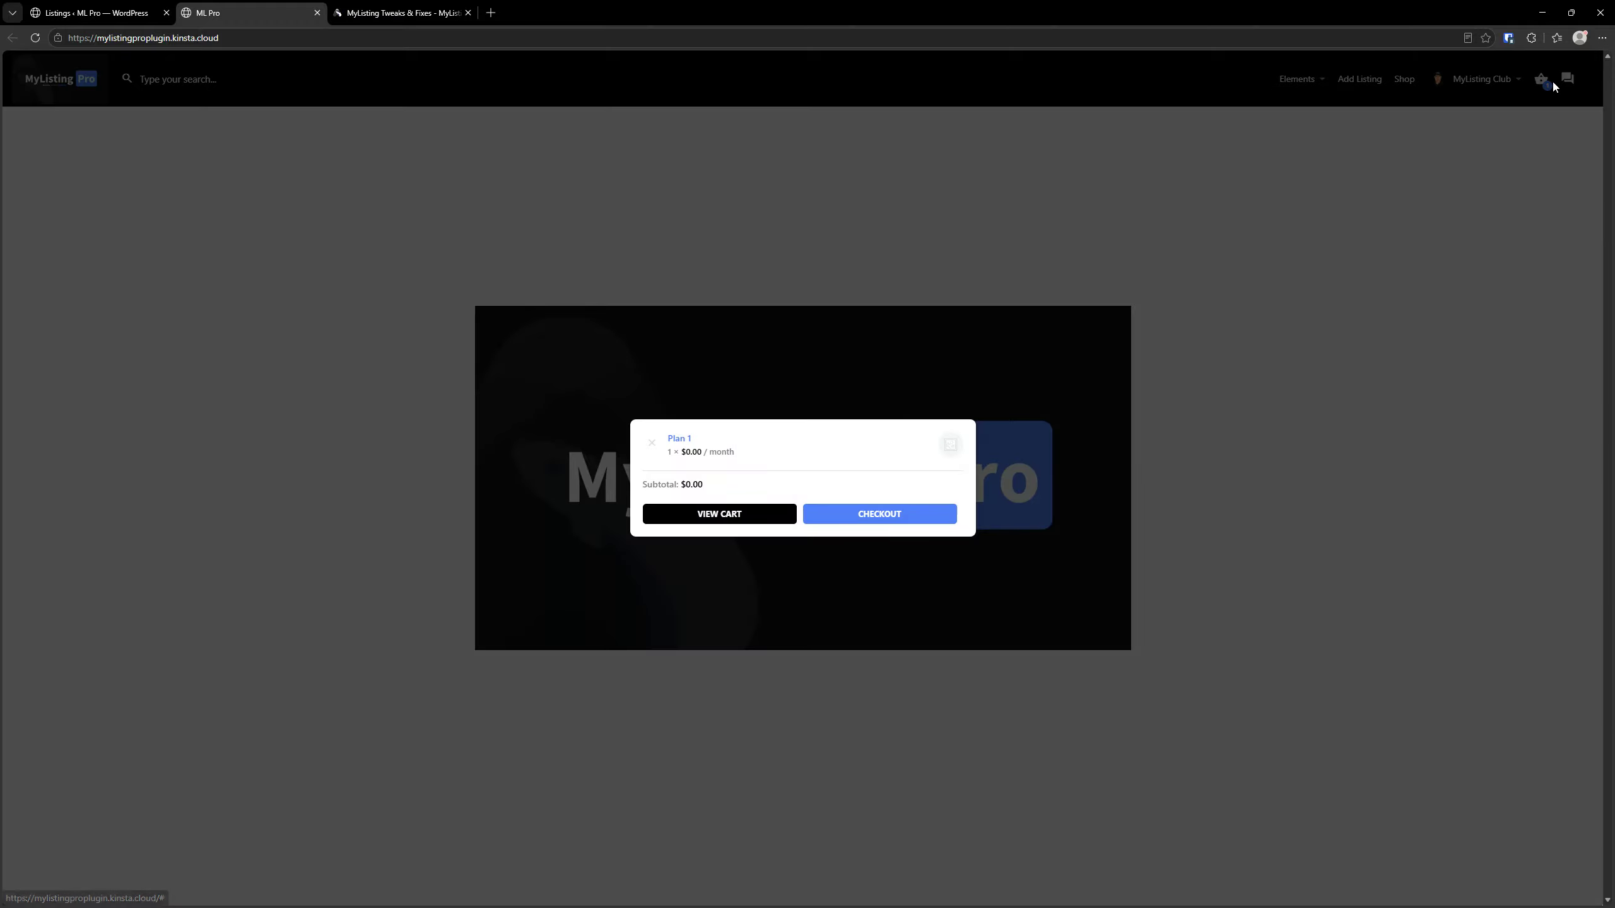
left_click(700, 517)
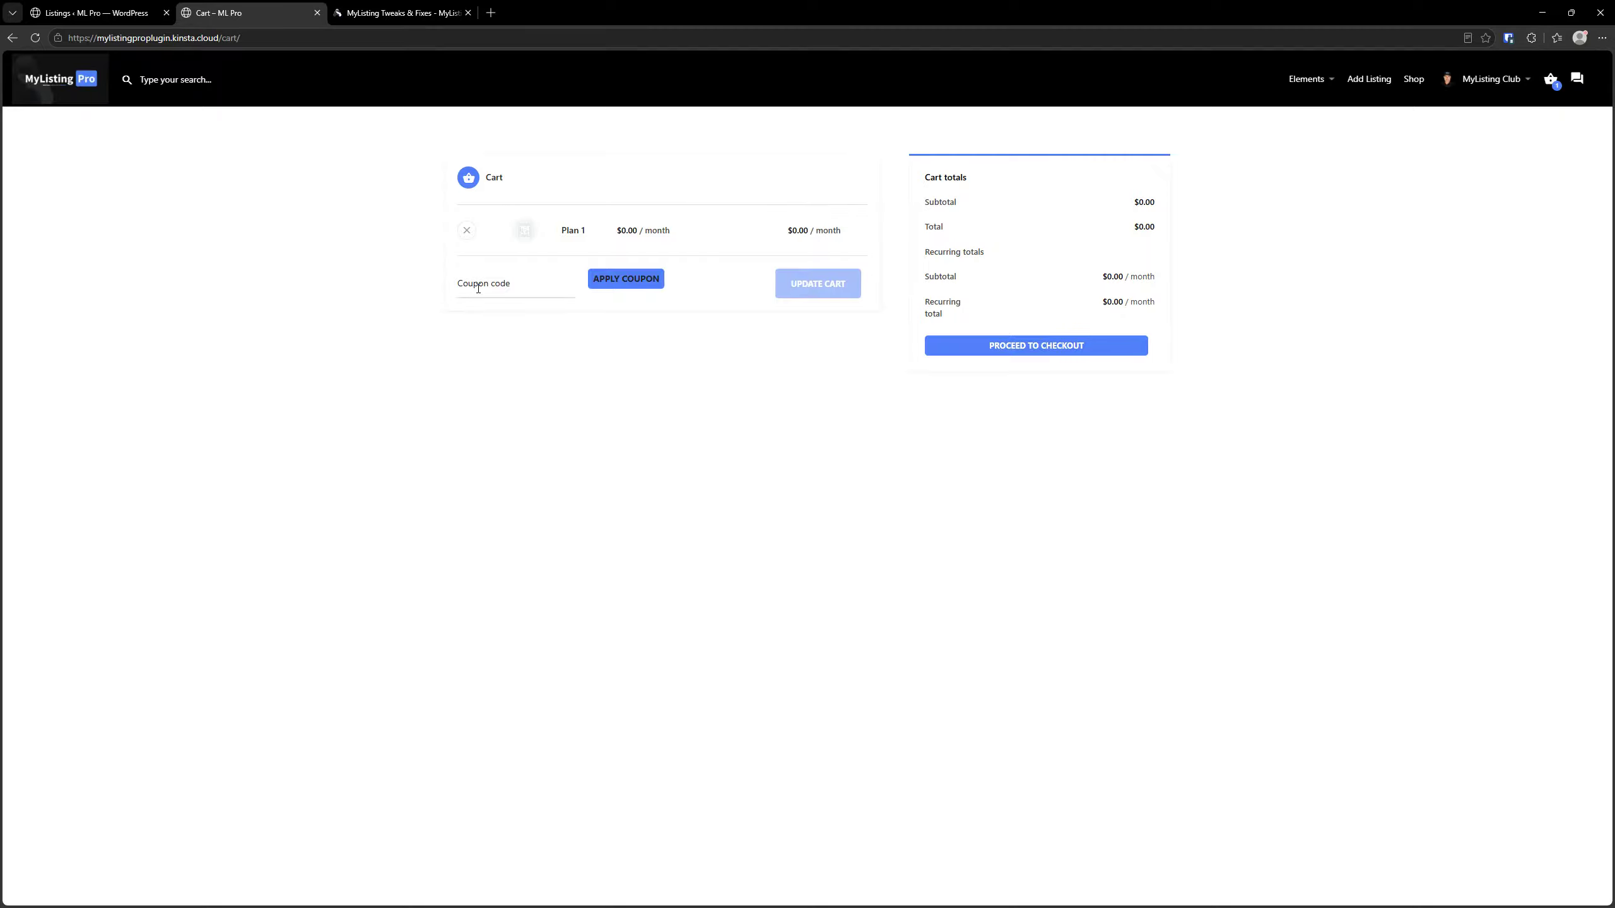
left_click(516, 285)
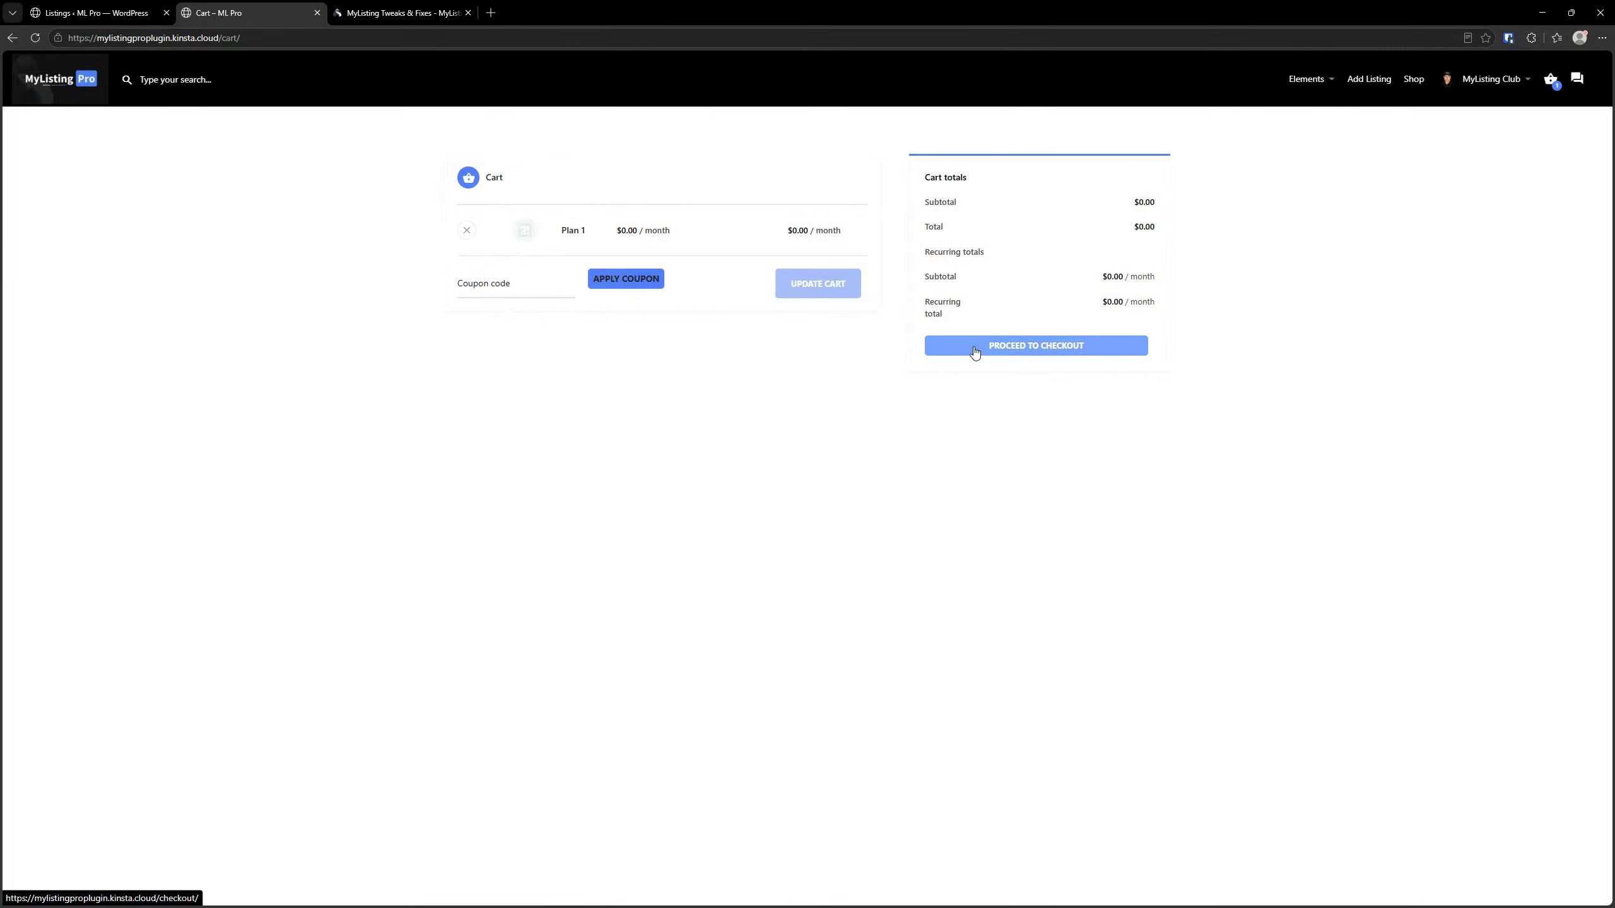
left_click(974, 346)
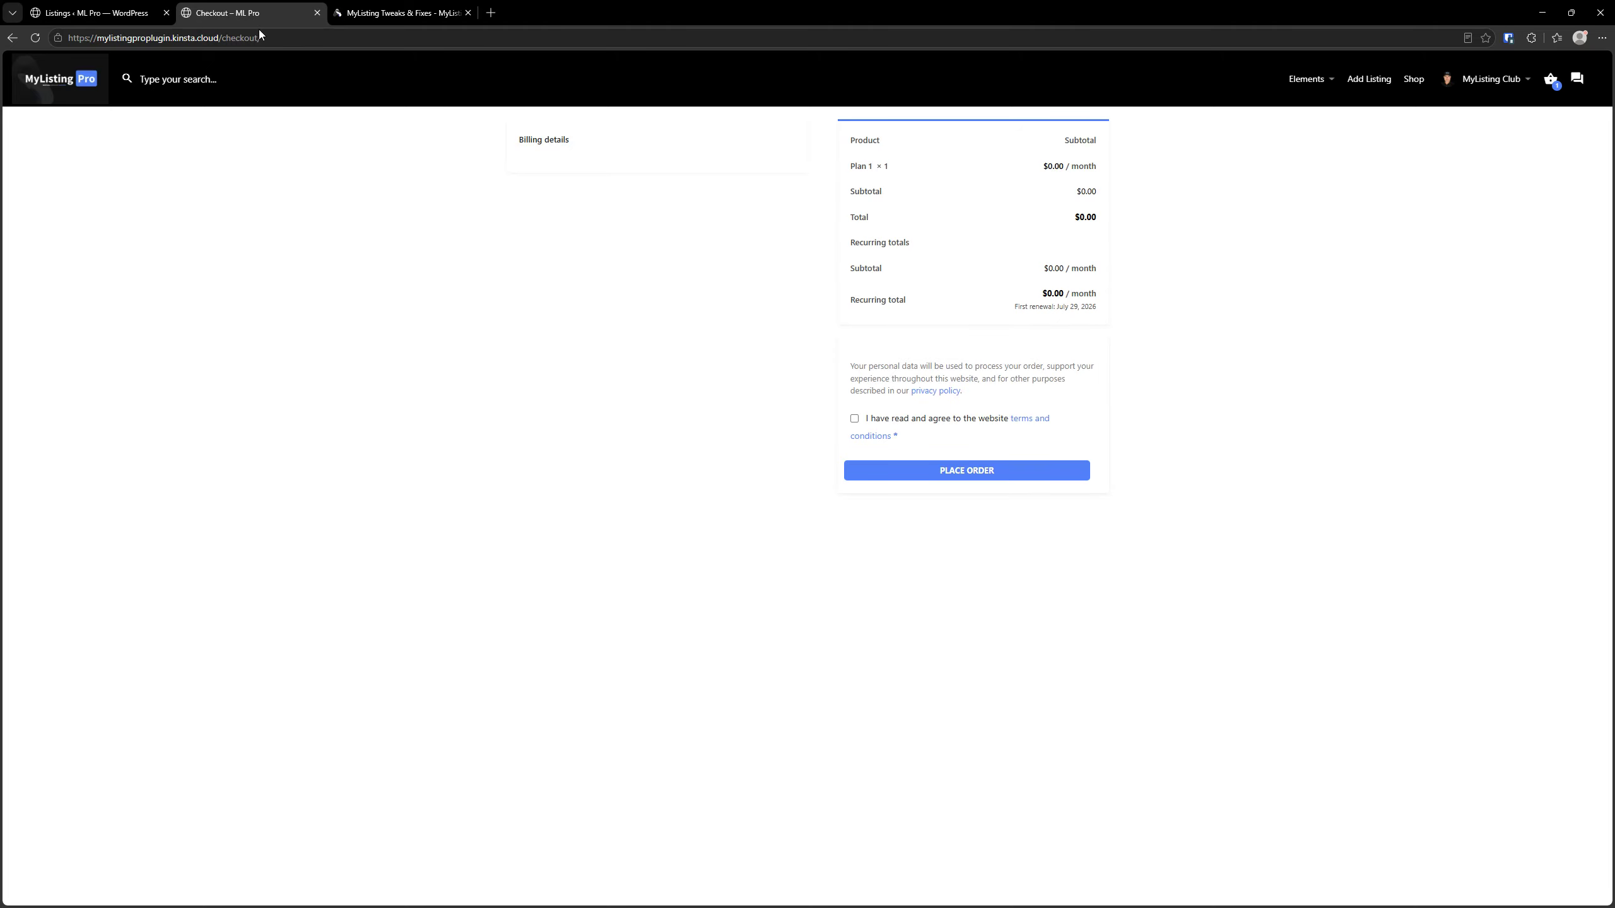
left_click(398, 12)
left_click(293, 12)
left_click(130, 7)
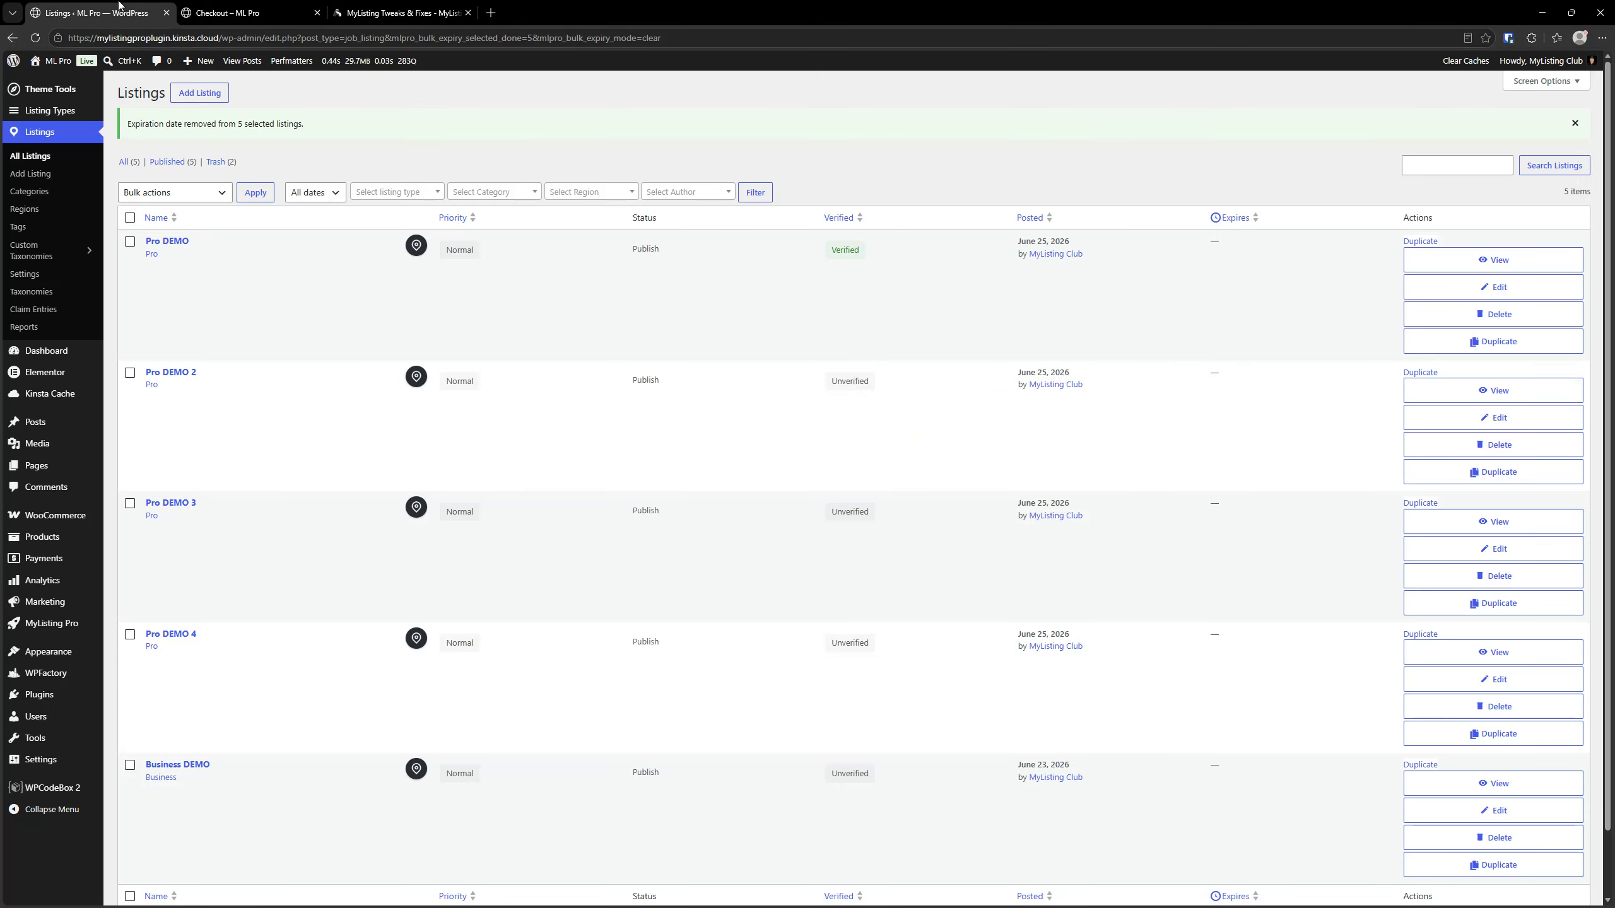
left_click(196, 9)
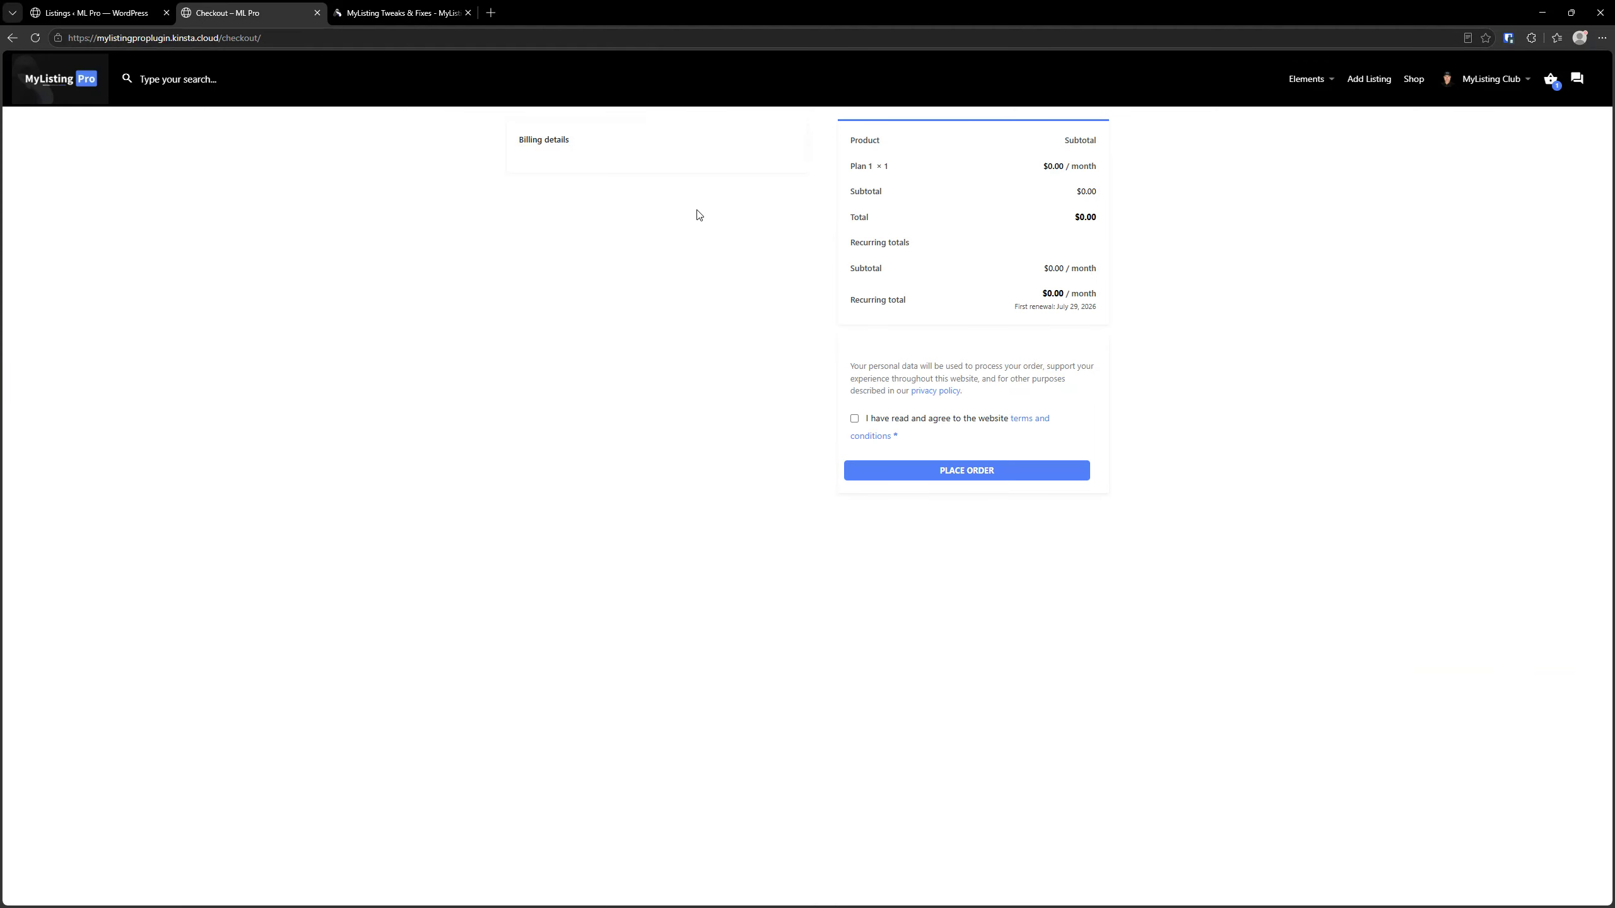
From the WordPress admin, open MyListing Pro's WooCommerce module settings in a new browser tab and search the page for "coupon"
left_click(95, 12)
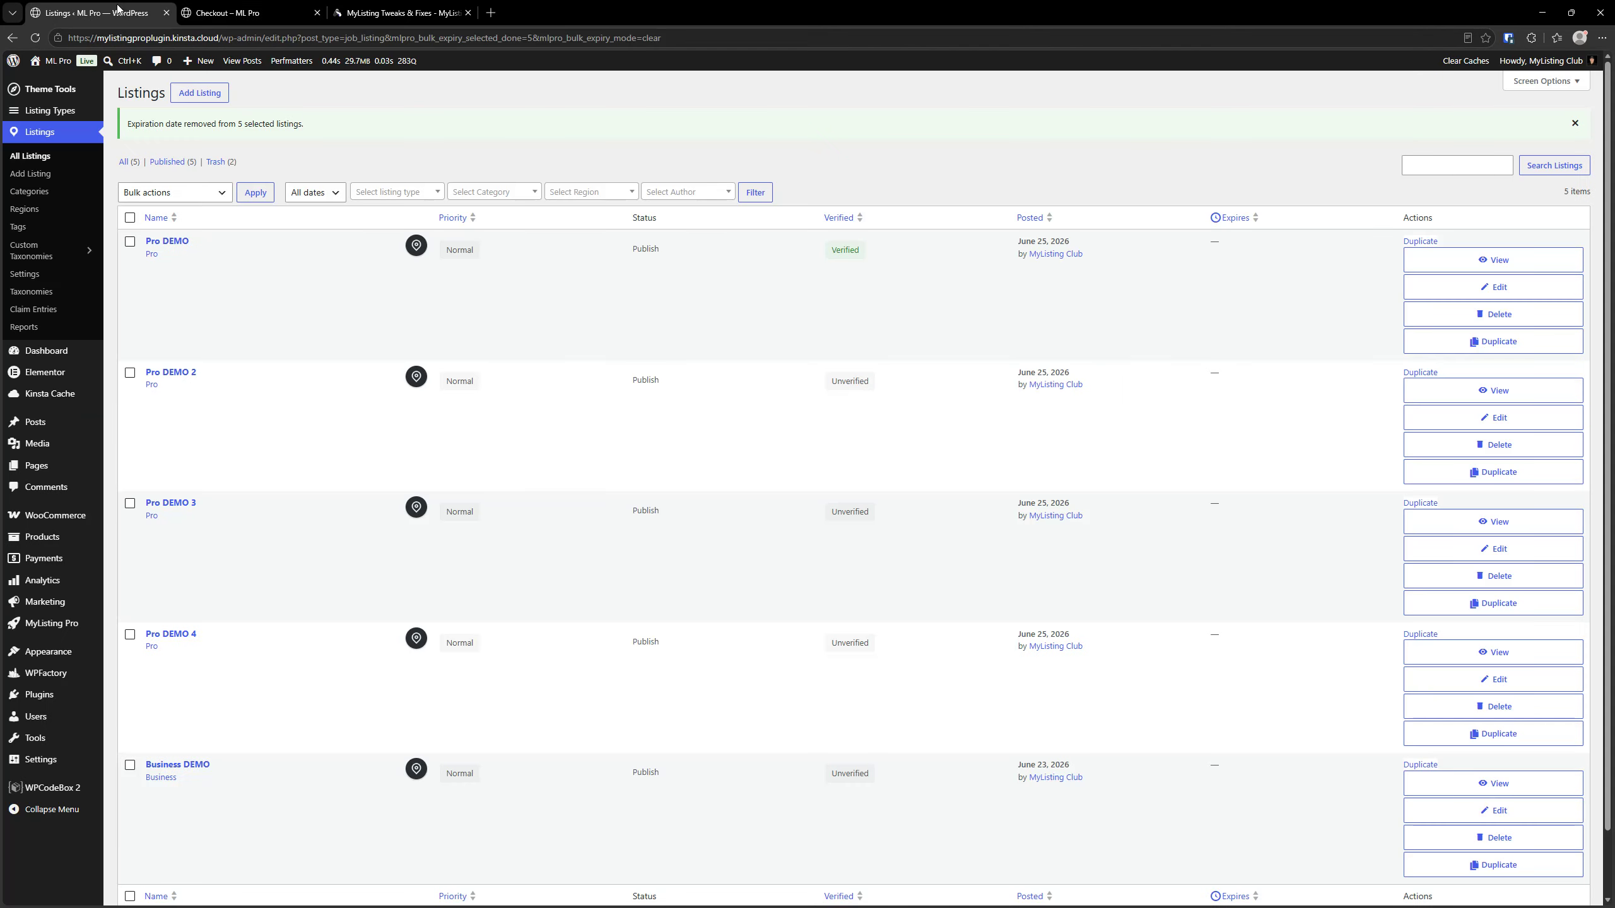
mouse_move(79, 633)
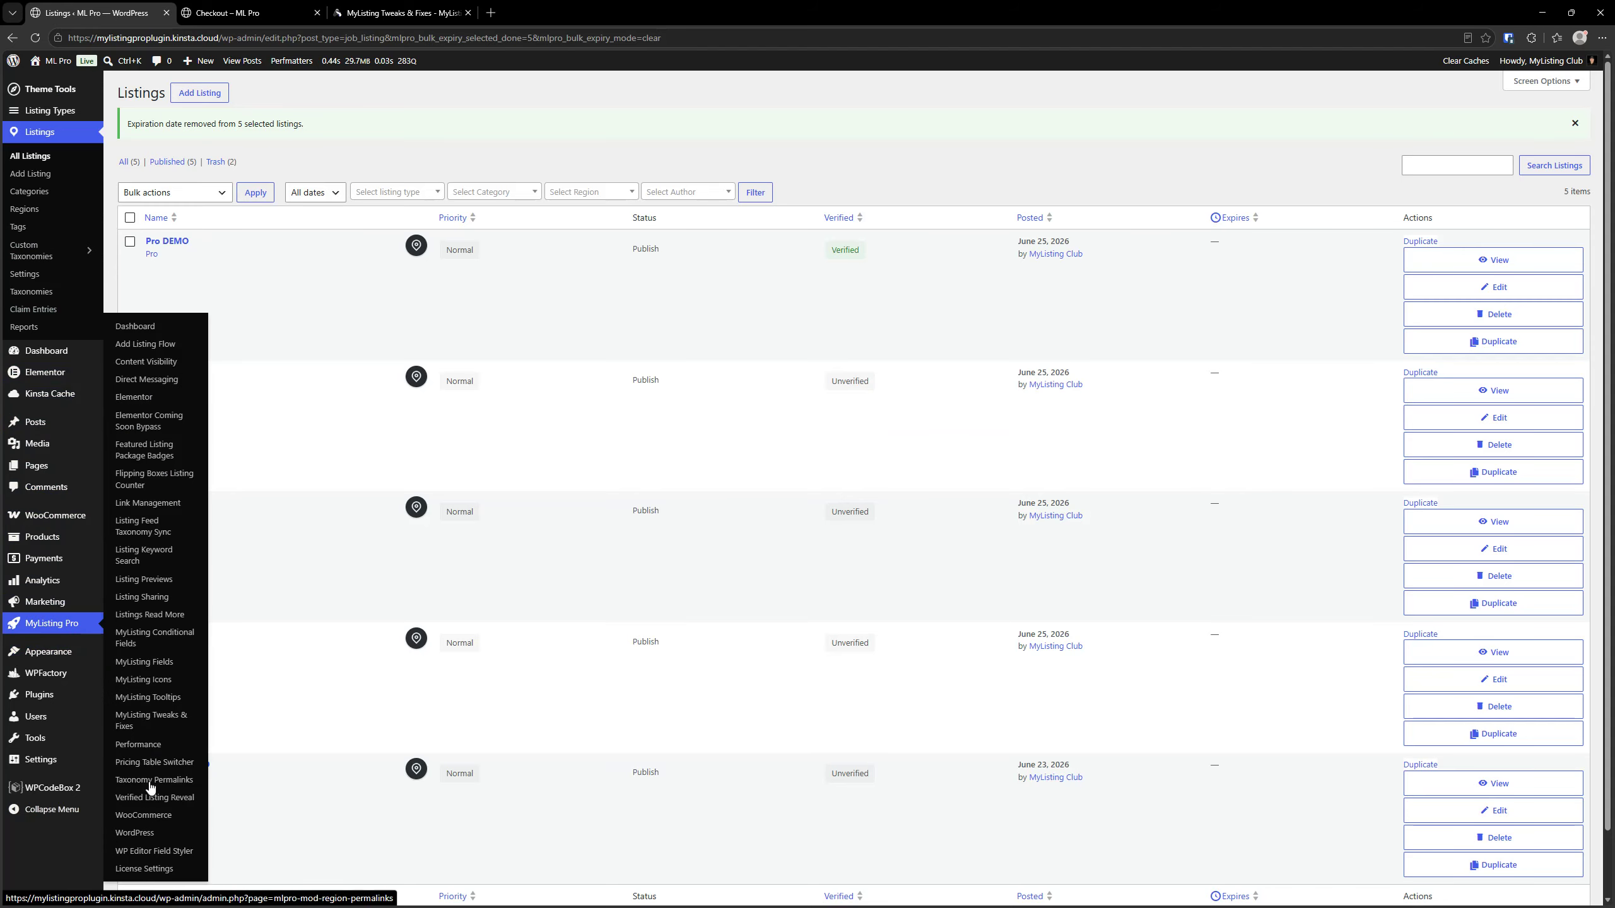
right_click(144, 815)
left_click(224, 560)
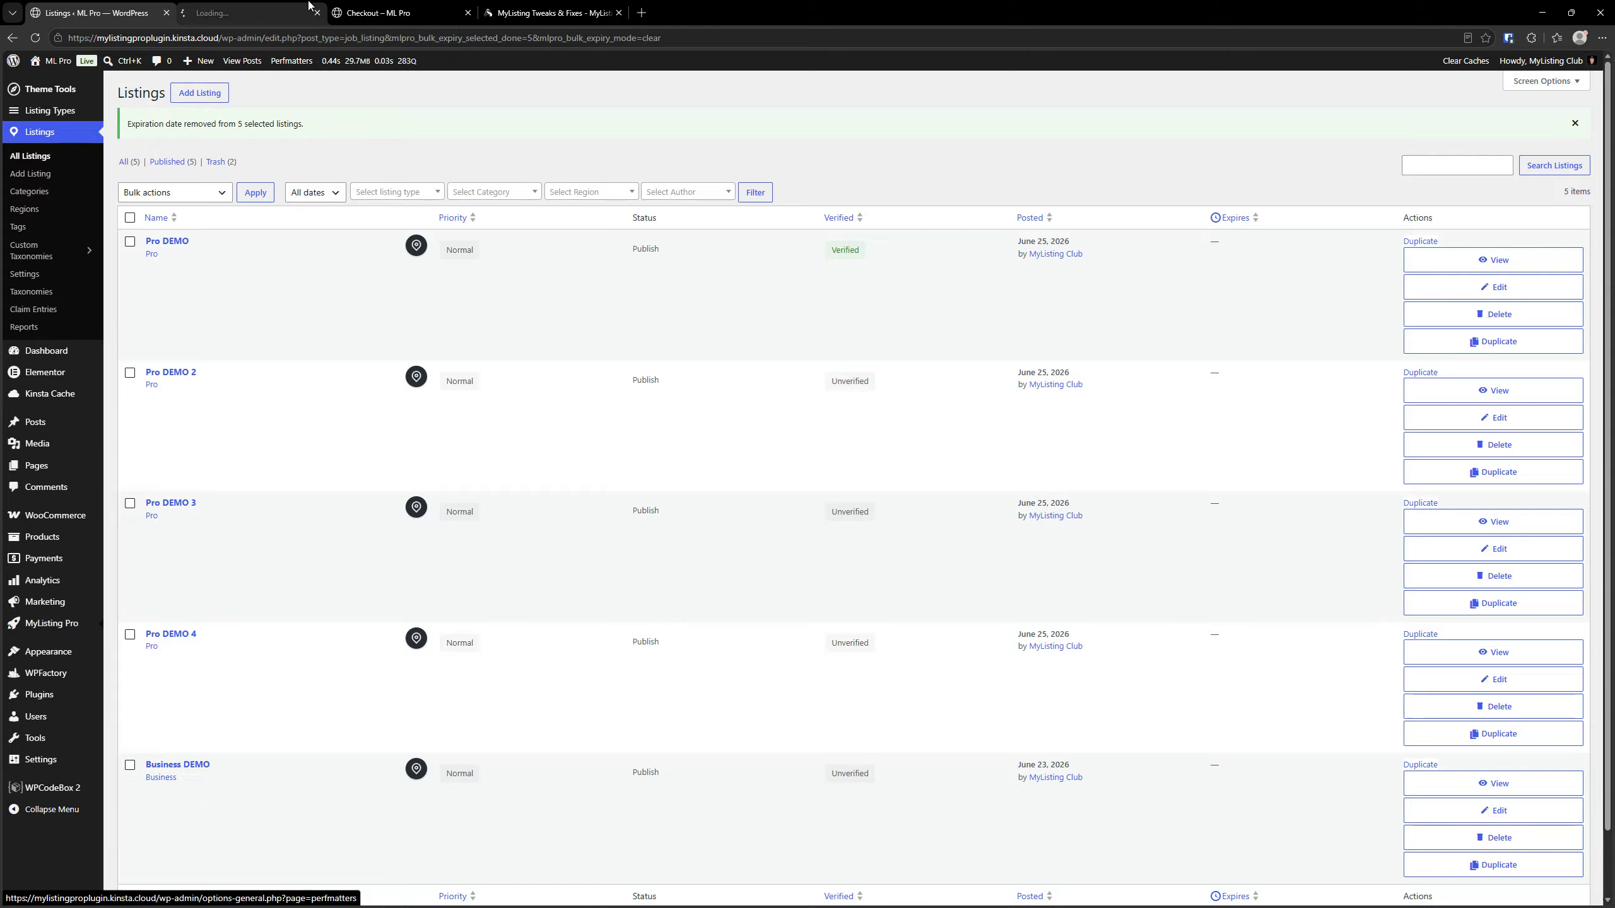
left_click(251, 13)
key("ctrl+f")
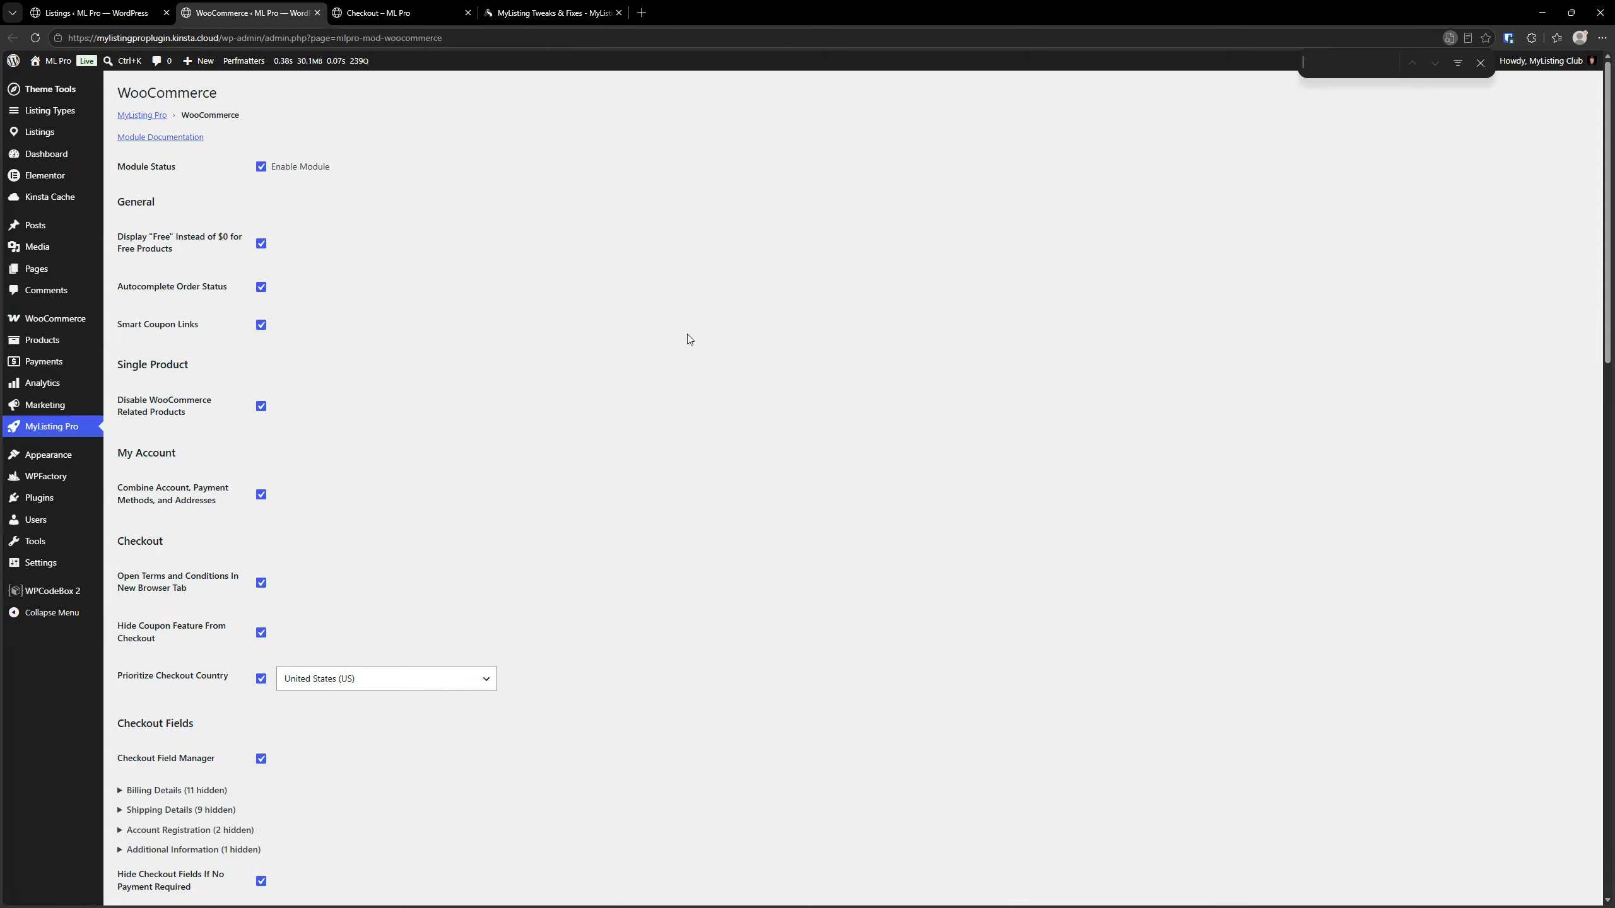
type("coupon")
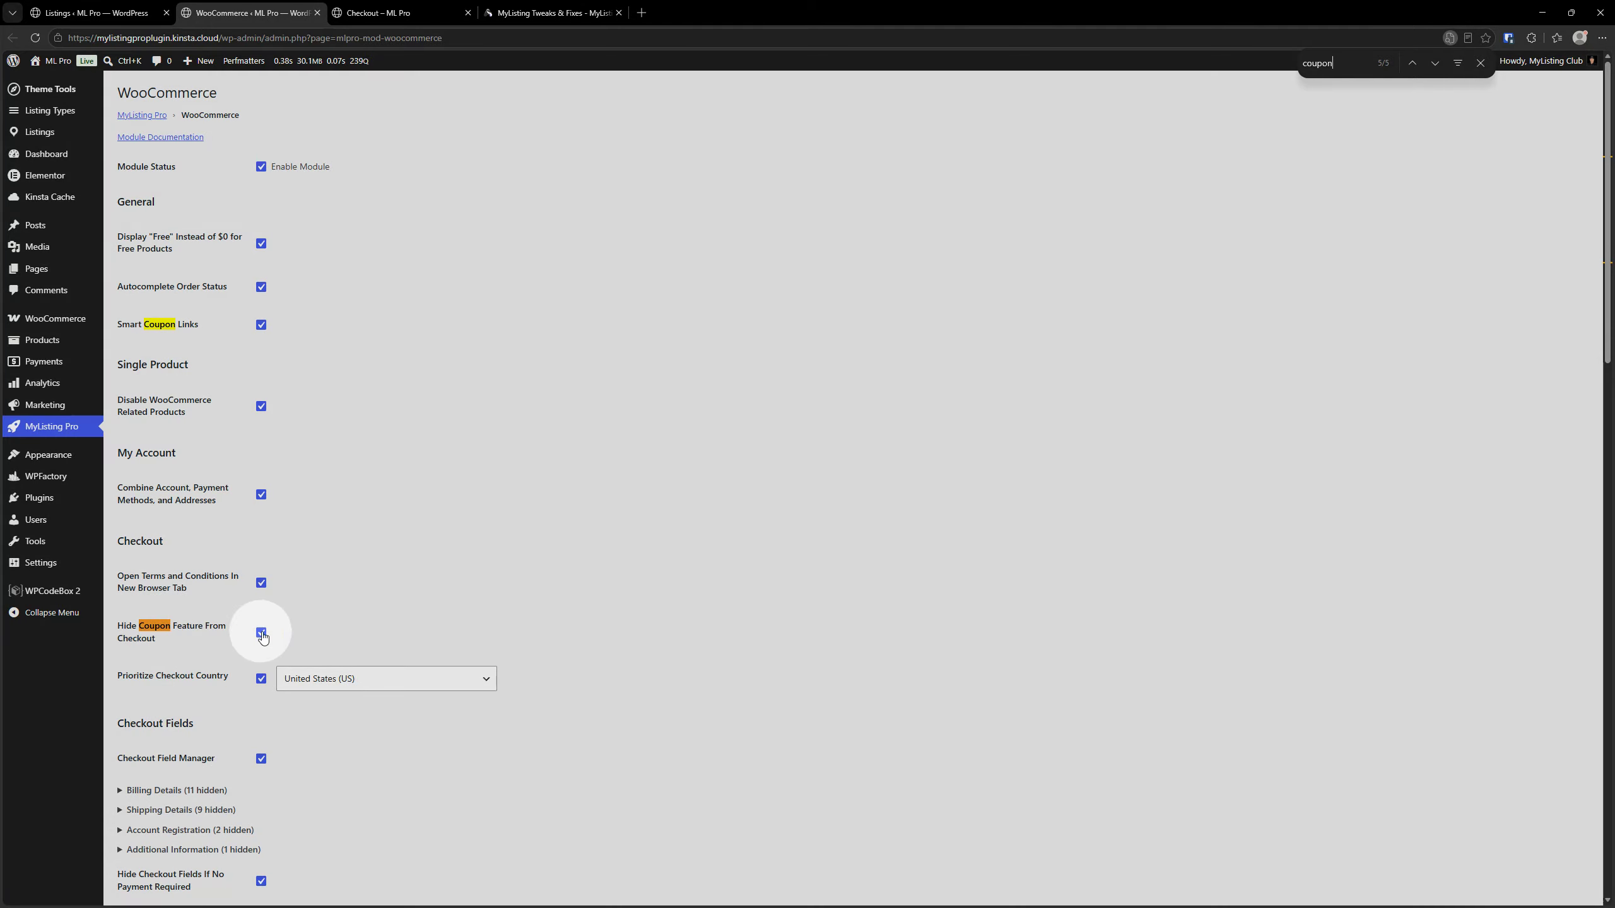
Turn off Hide Coupon Feature From Checkout, save the module settings and reload the checkout page
left_click(260, 632)
scroll(190, 732, "down", 20)
left_click(159, 837)
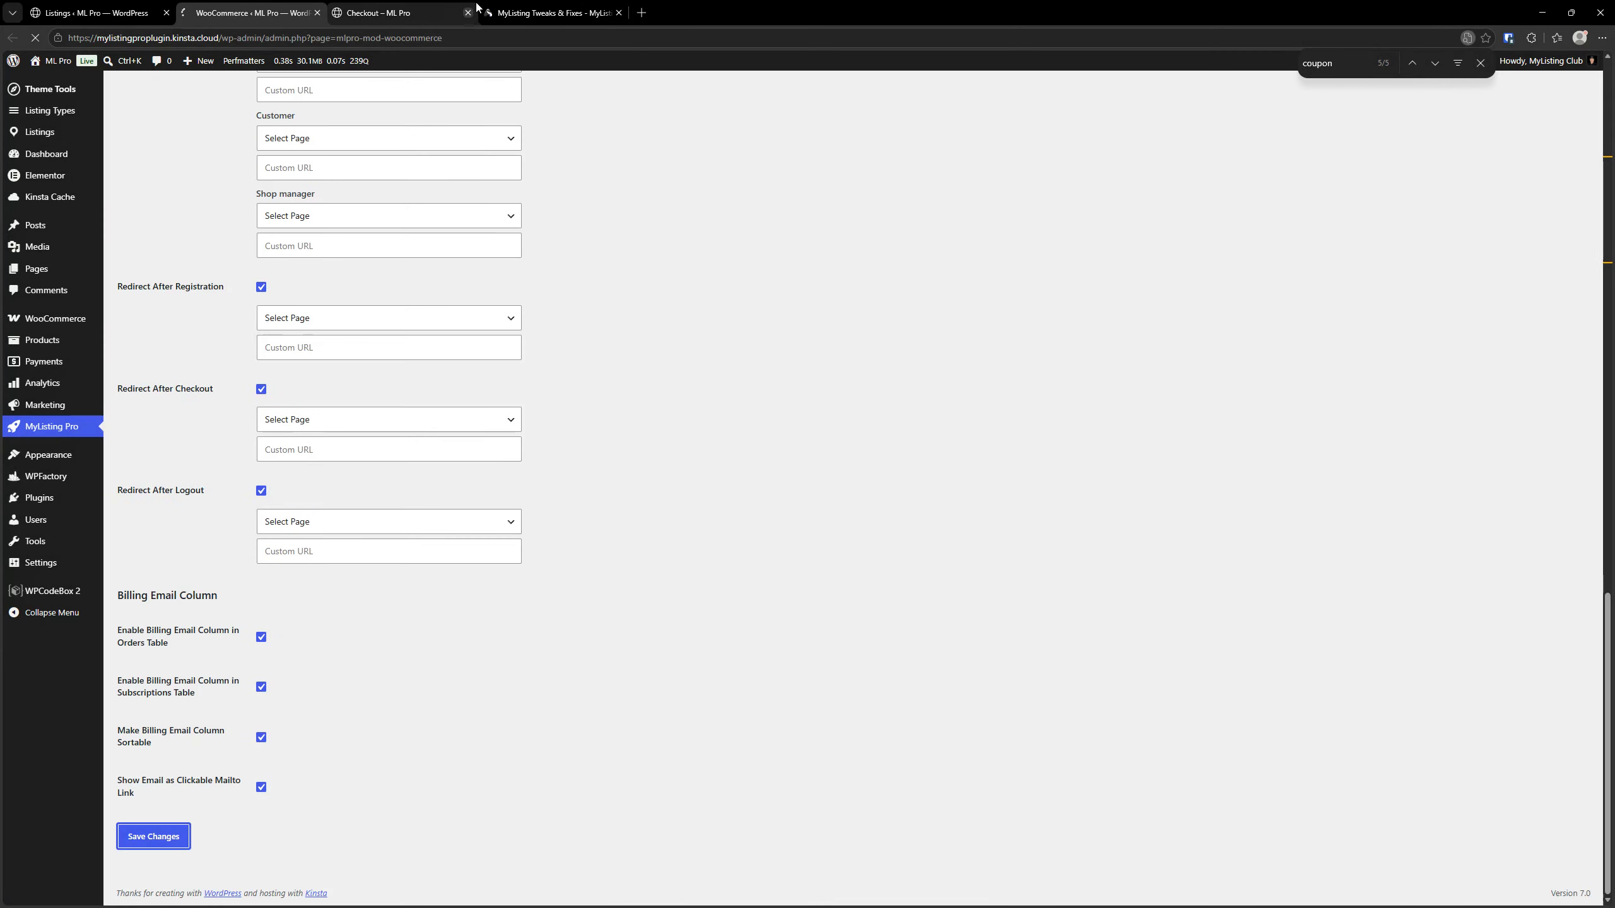
left_click(384, 14)
left_click(36, 38)
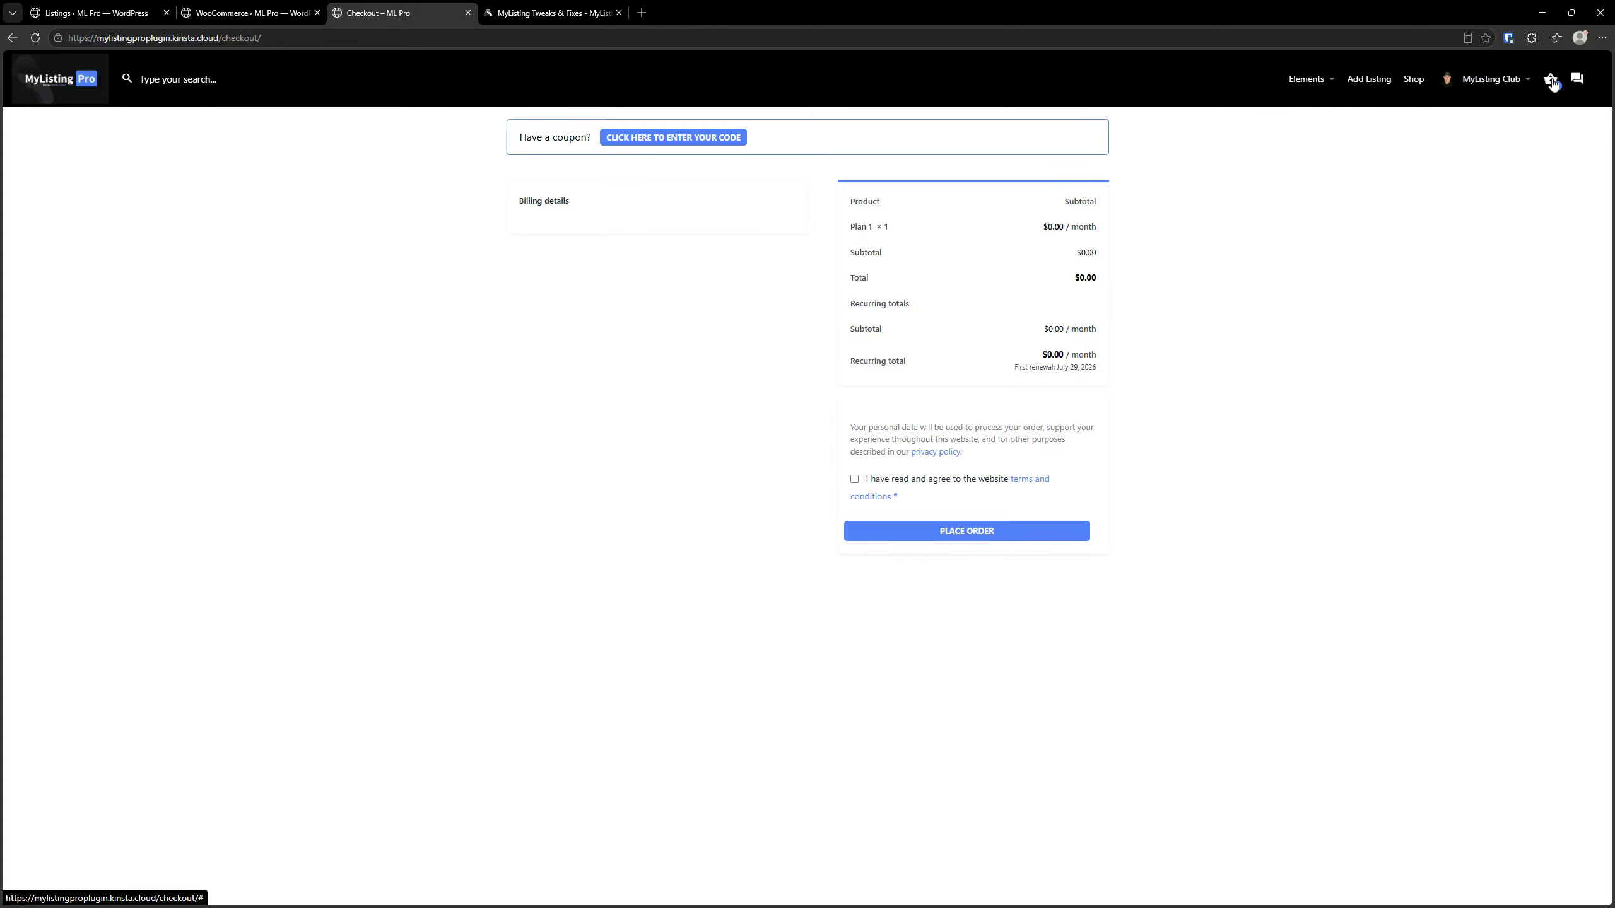
Load the site's /cart/ page, view its coupon code field, and proceed to the coupon prompt on the checkout page
left_click(248, 39)
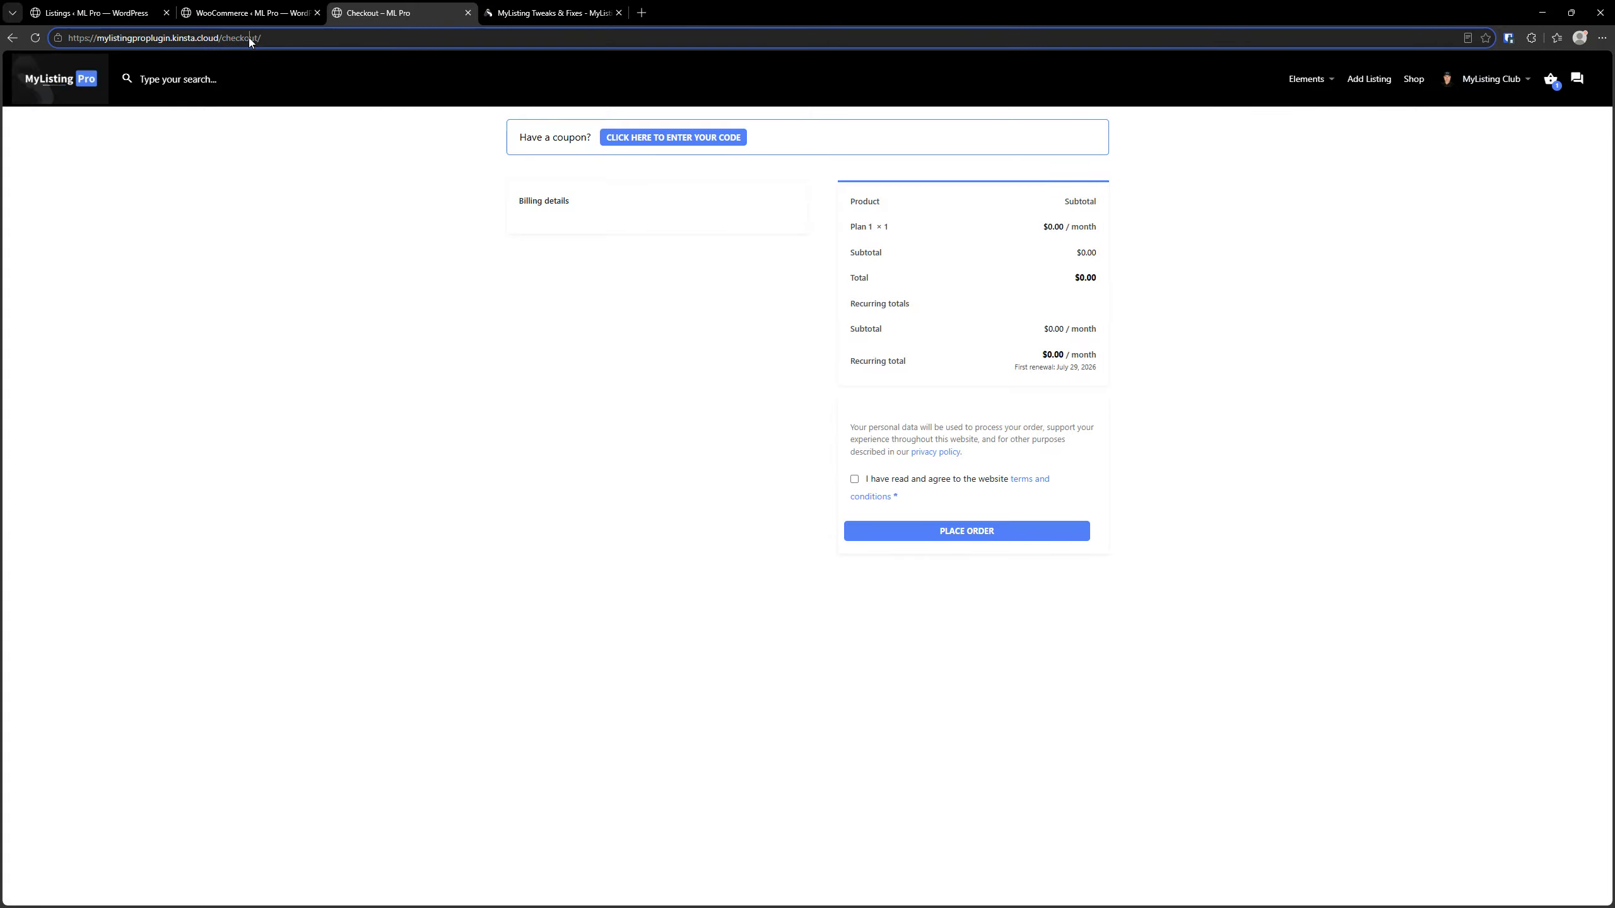
double_click(248, 38)
type("cart")
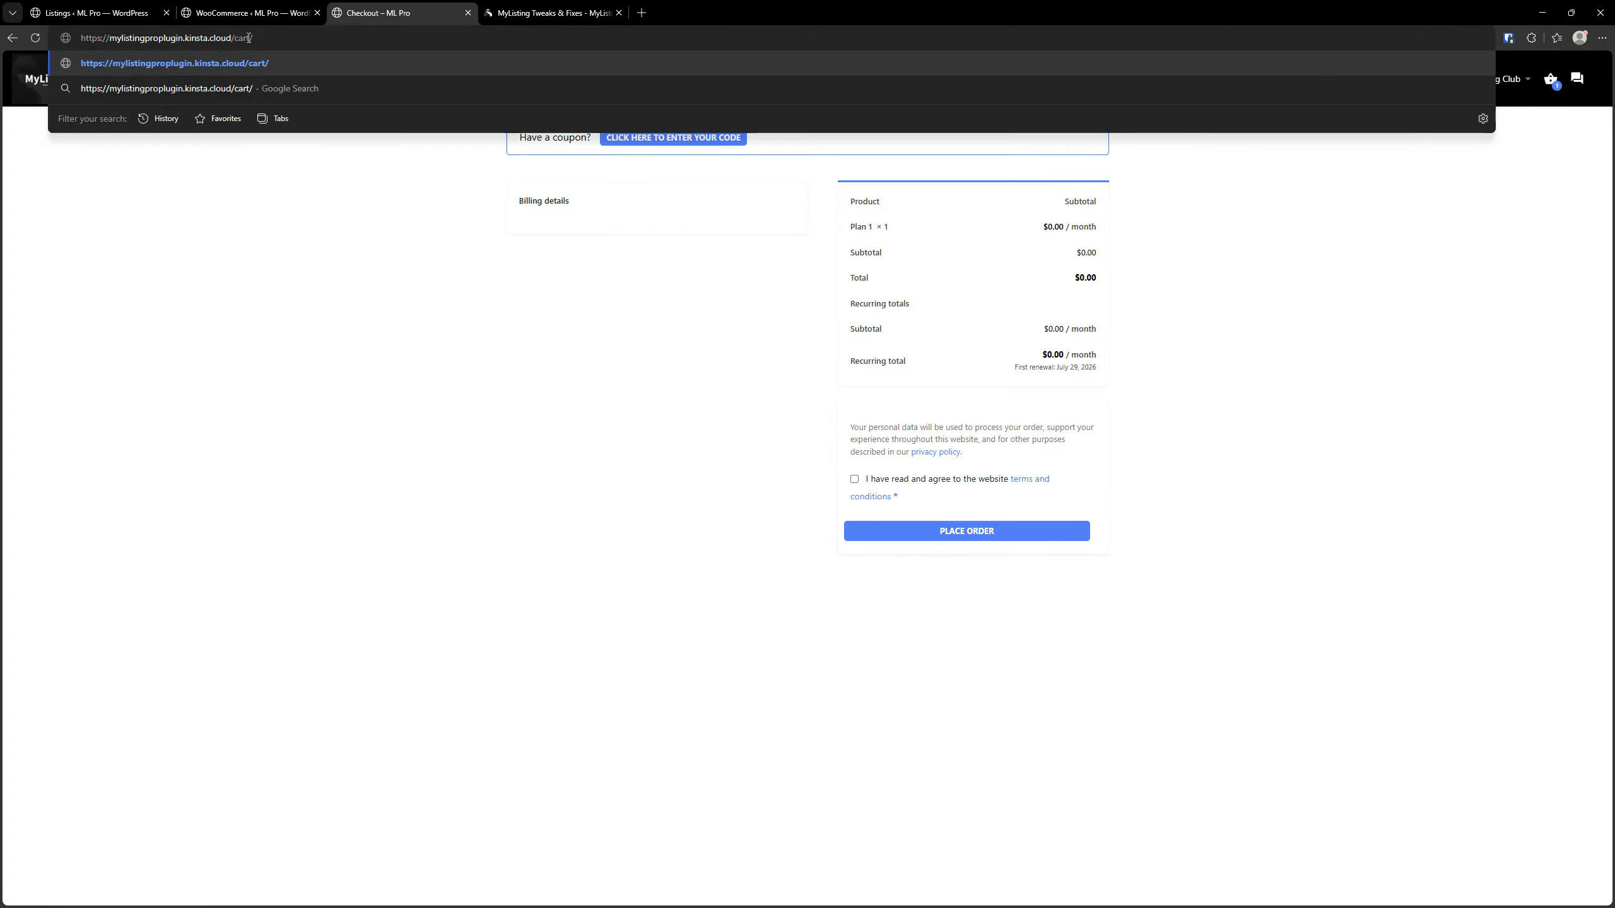
key("Return")
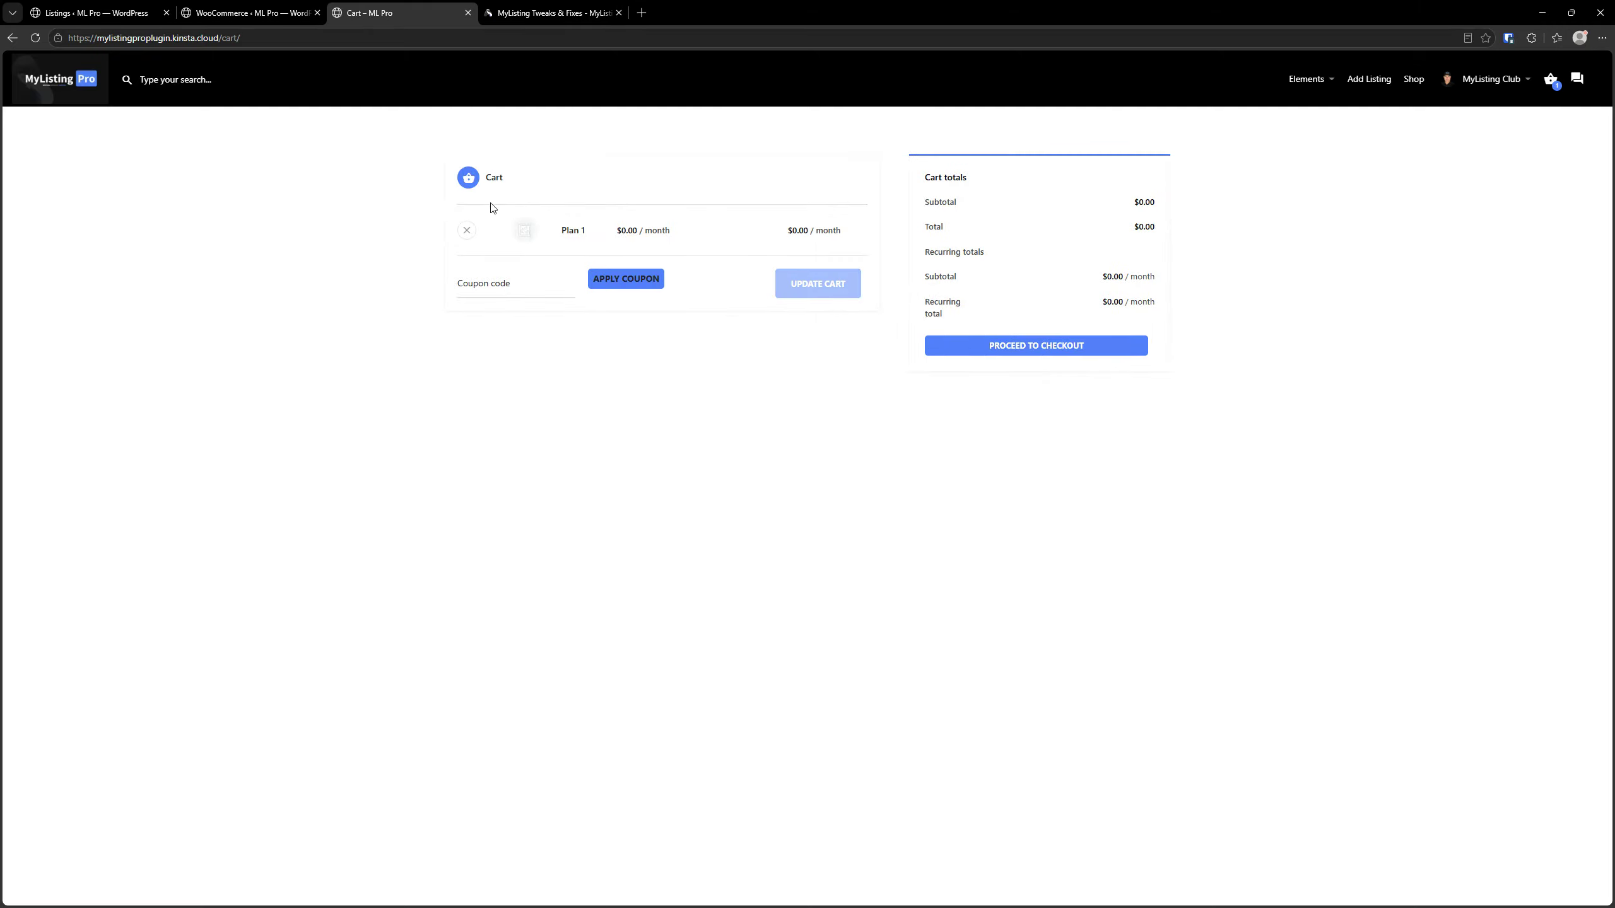
left_click(492, 286)
left_click(988, 349)
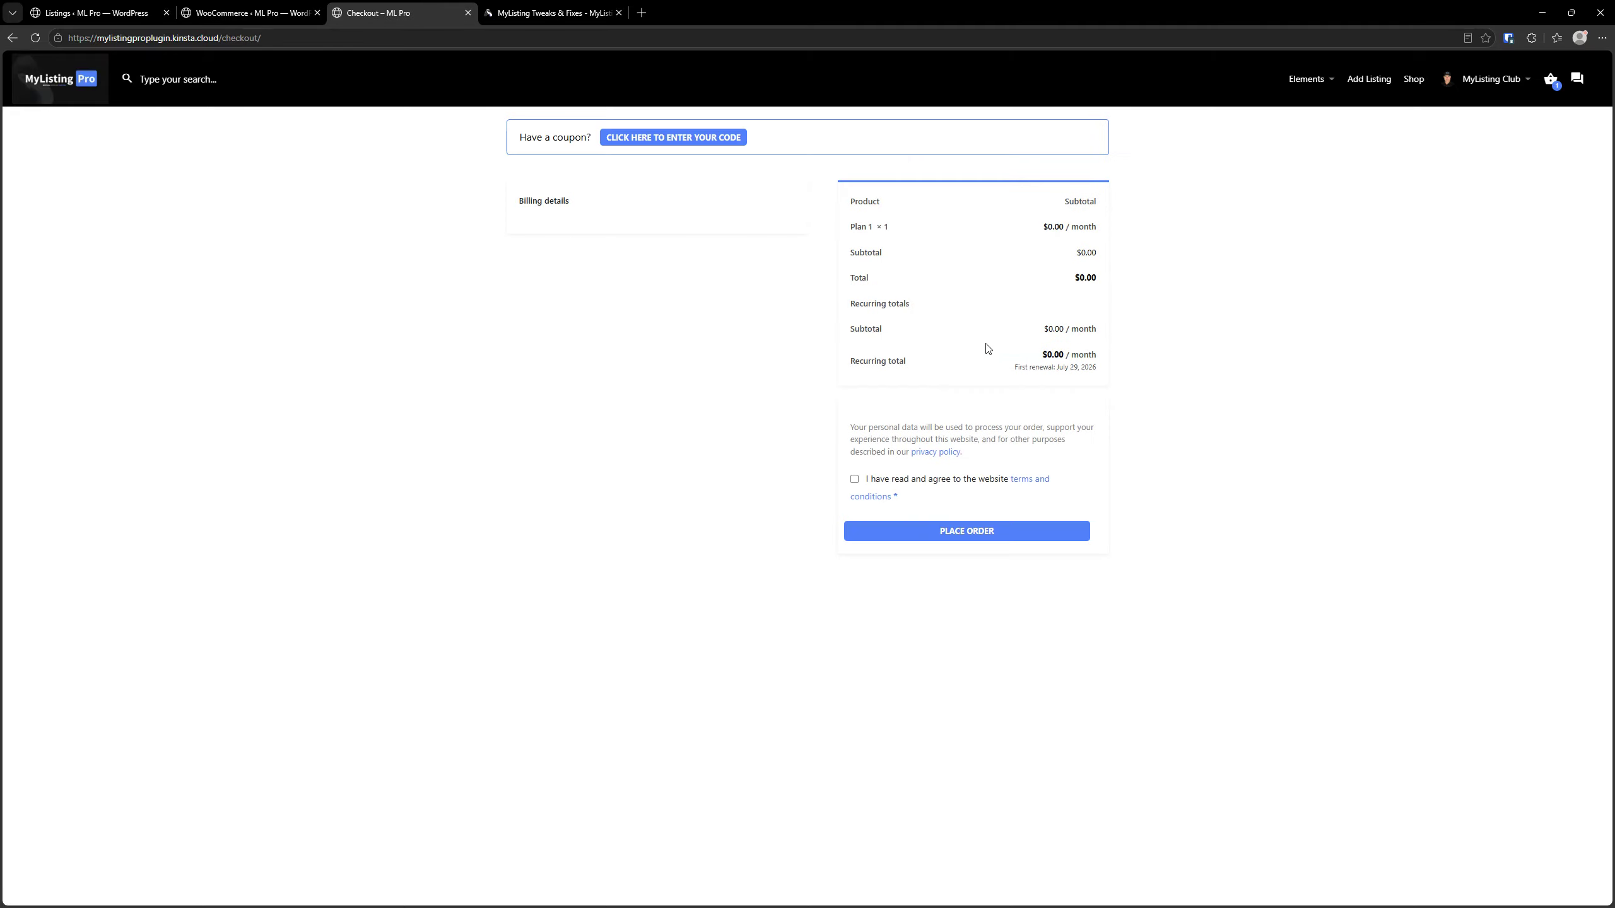
left_click(682, 140)
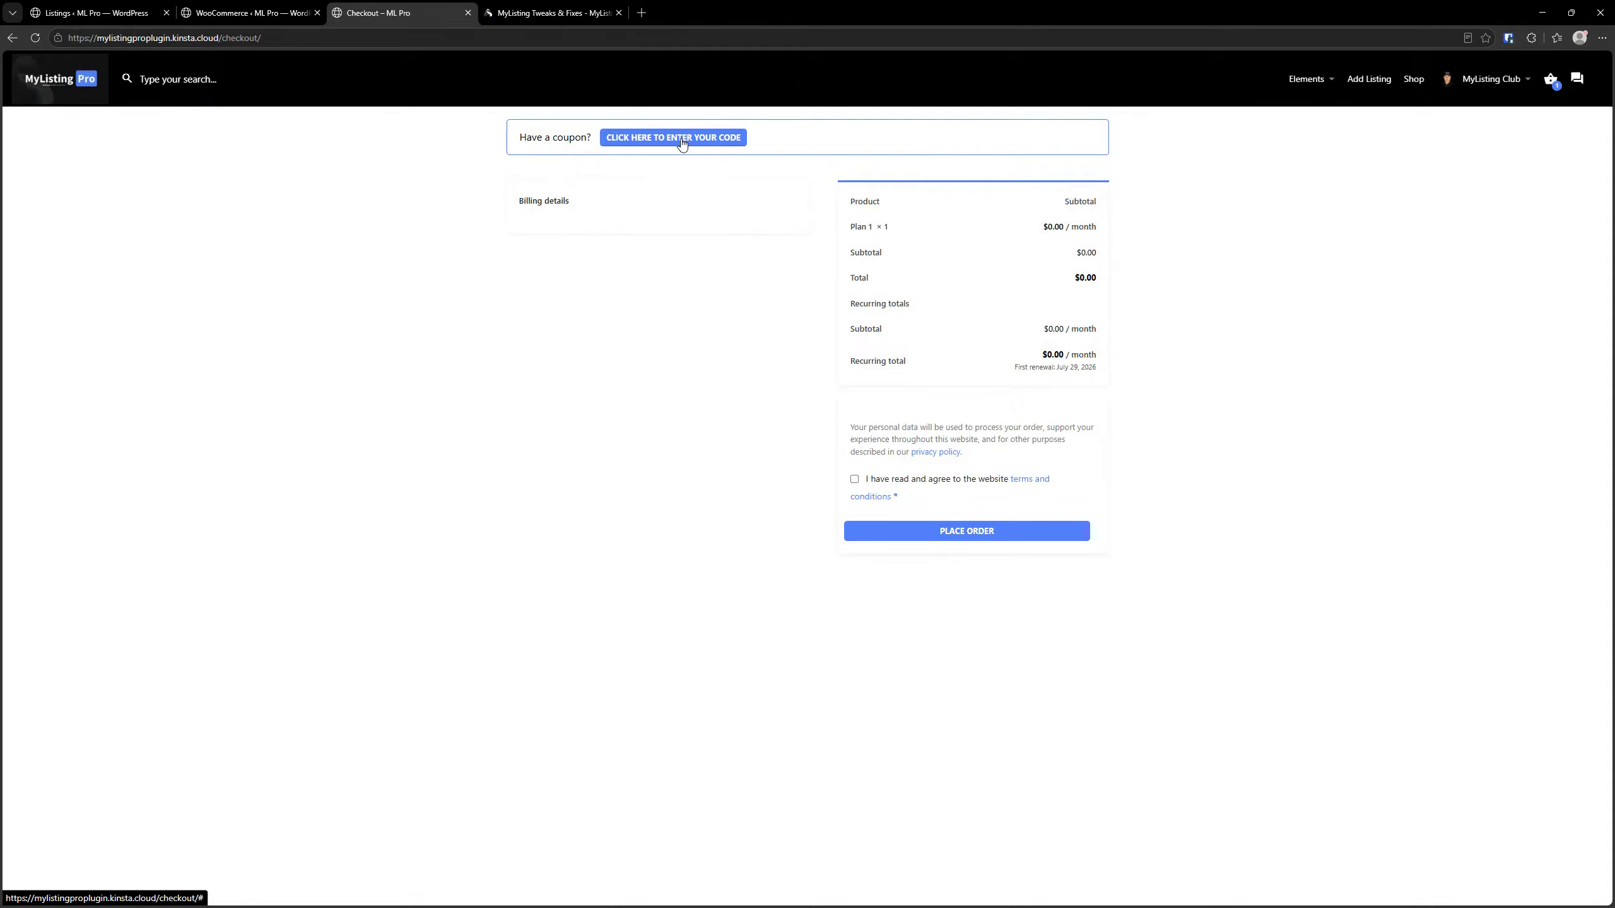
left_click(682, 142)
Turn on Hide Coupon Feature From Checkout in the WooCommerce module, save the settings and reload the checkout page
left_click(232, 5)
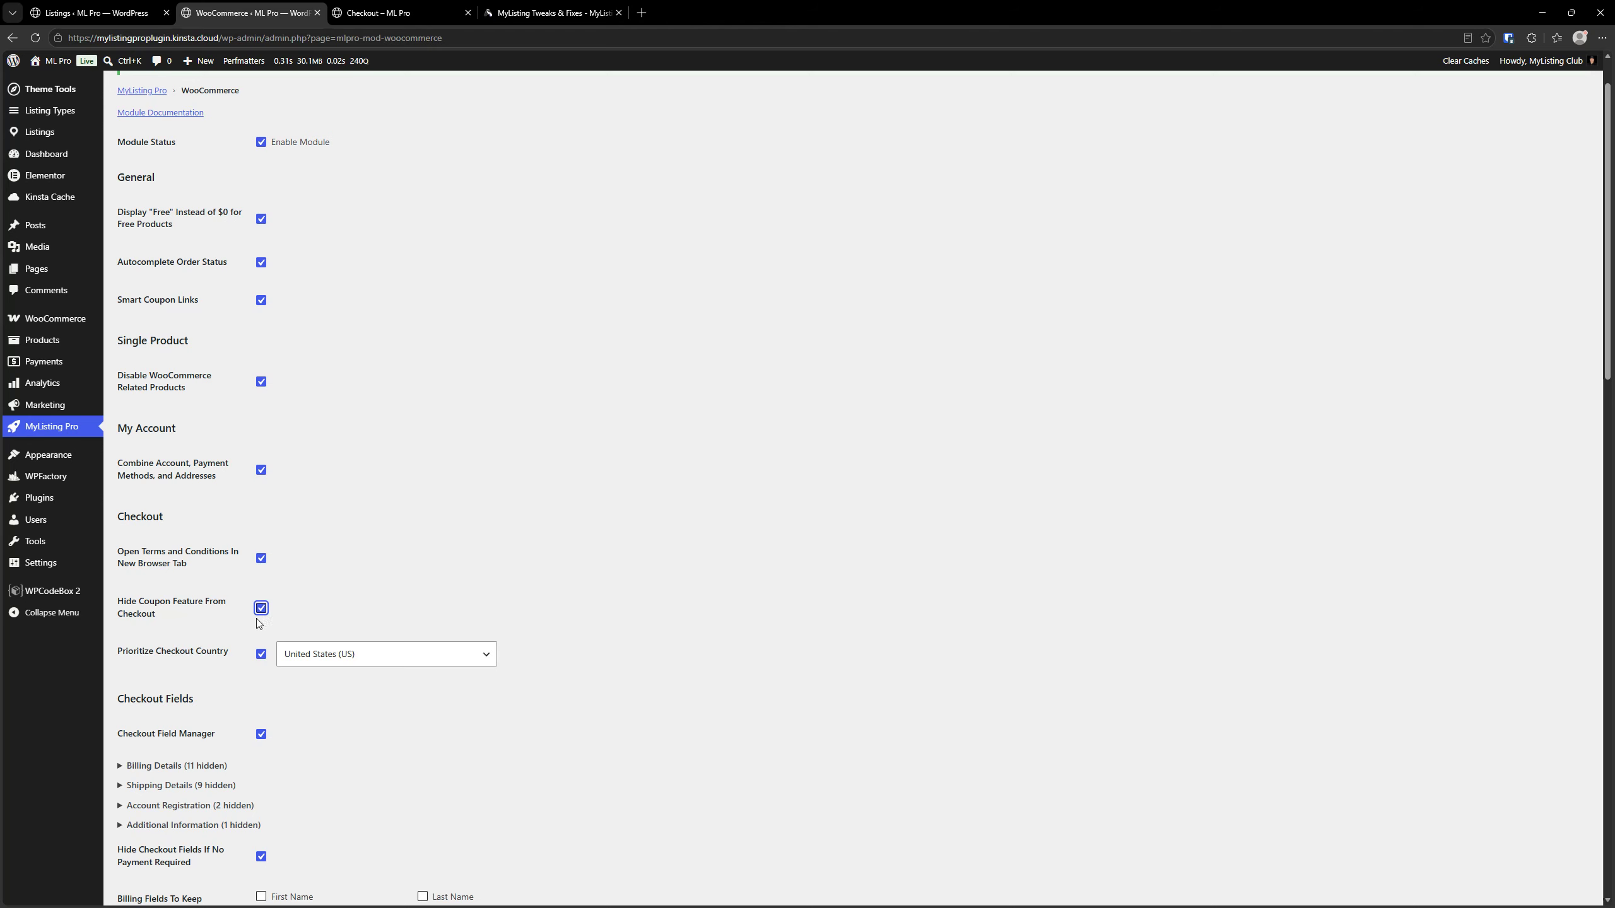
scroll(147, 716, "down", 20)
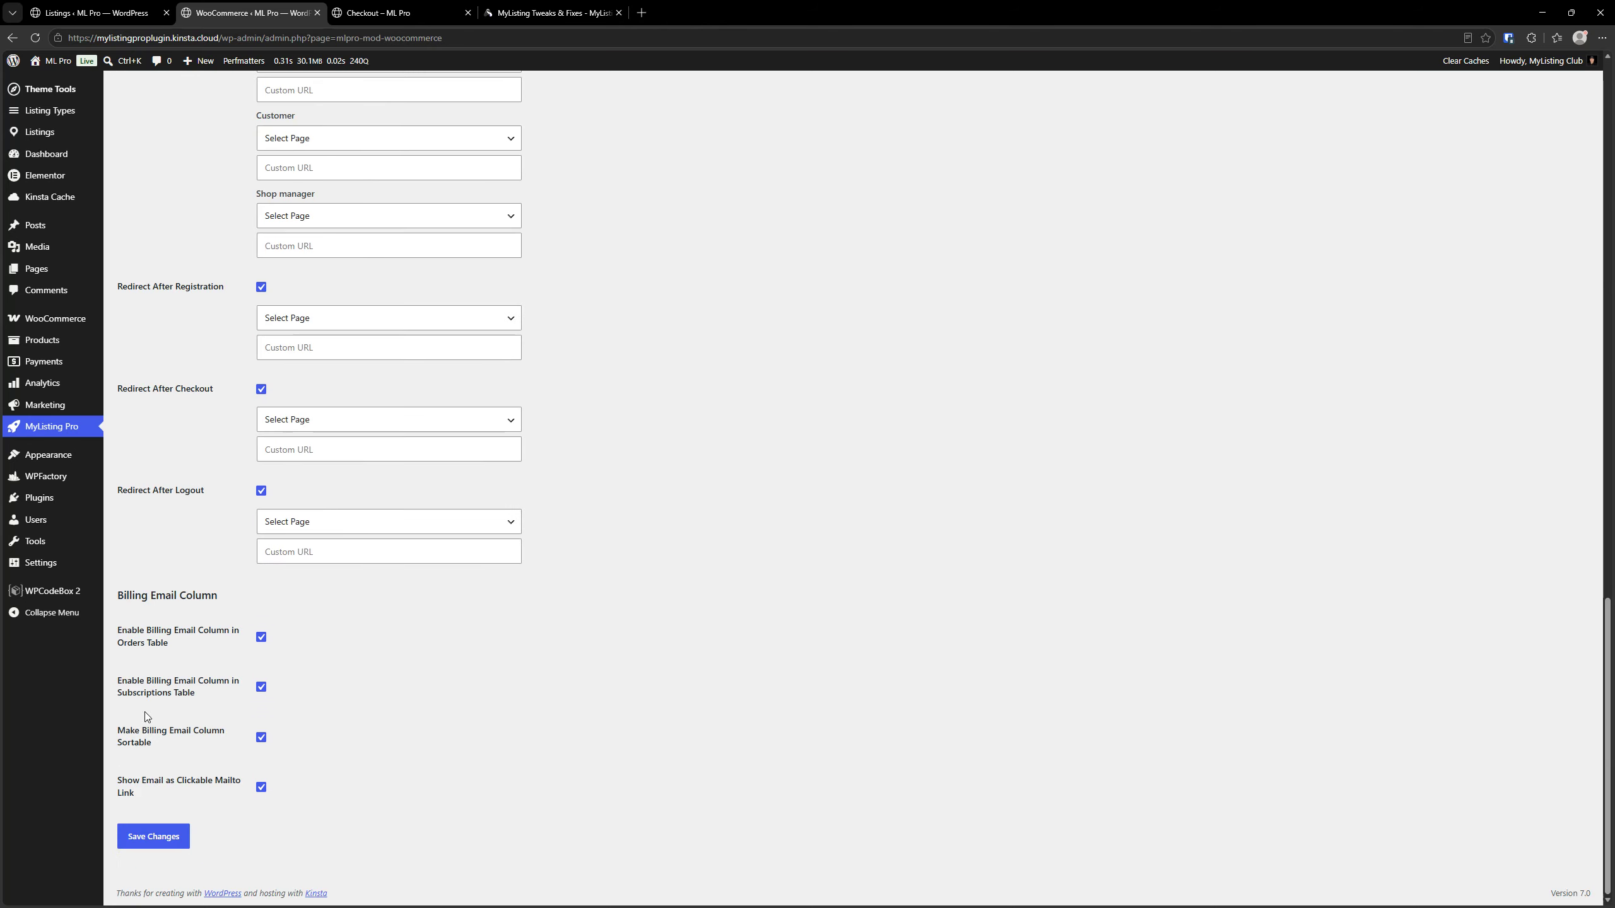
left_click(382, 13)
left_click(35, 38)
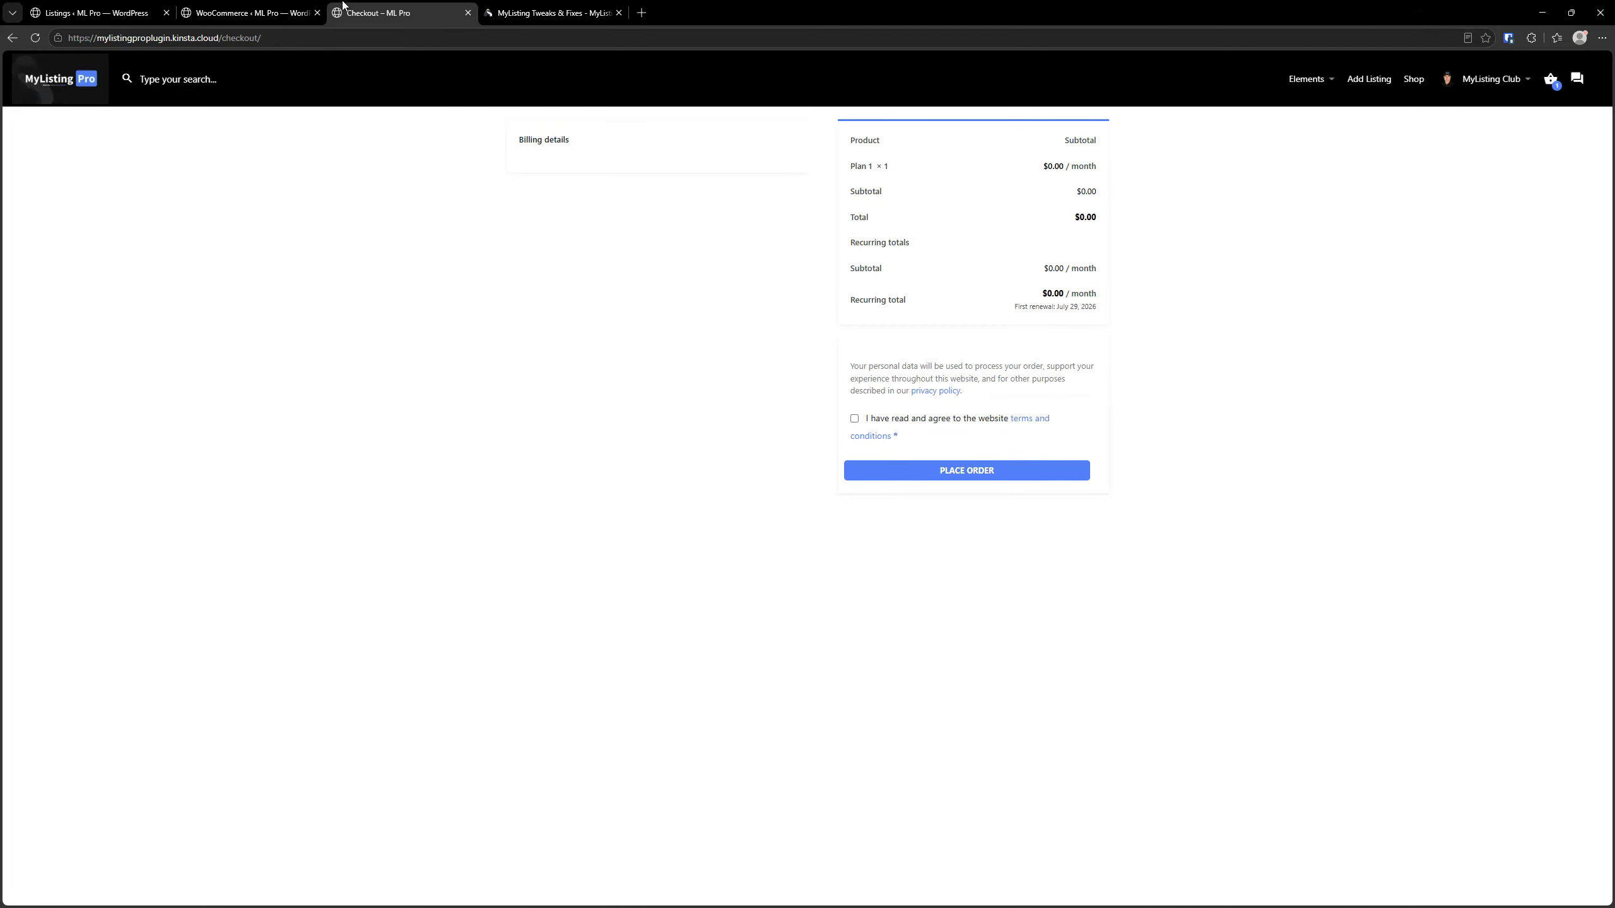
Return to the WooCommerce module settings and search the page for "requir"
key("ctrl+shift+Tab")
key("ctrl+f")
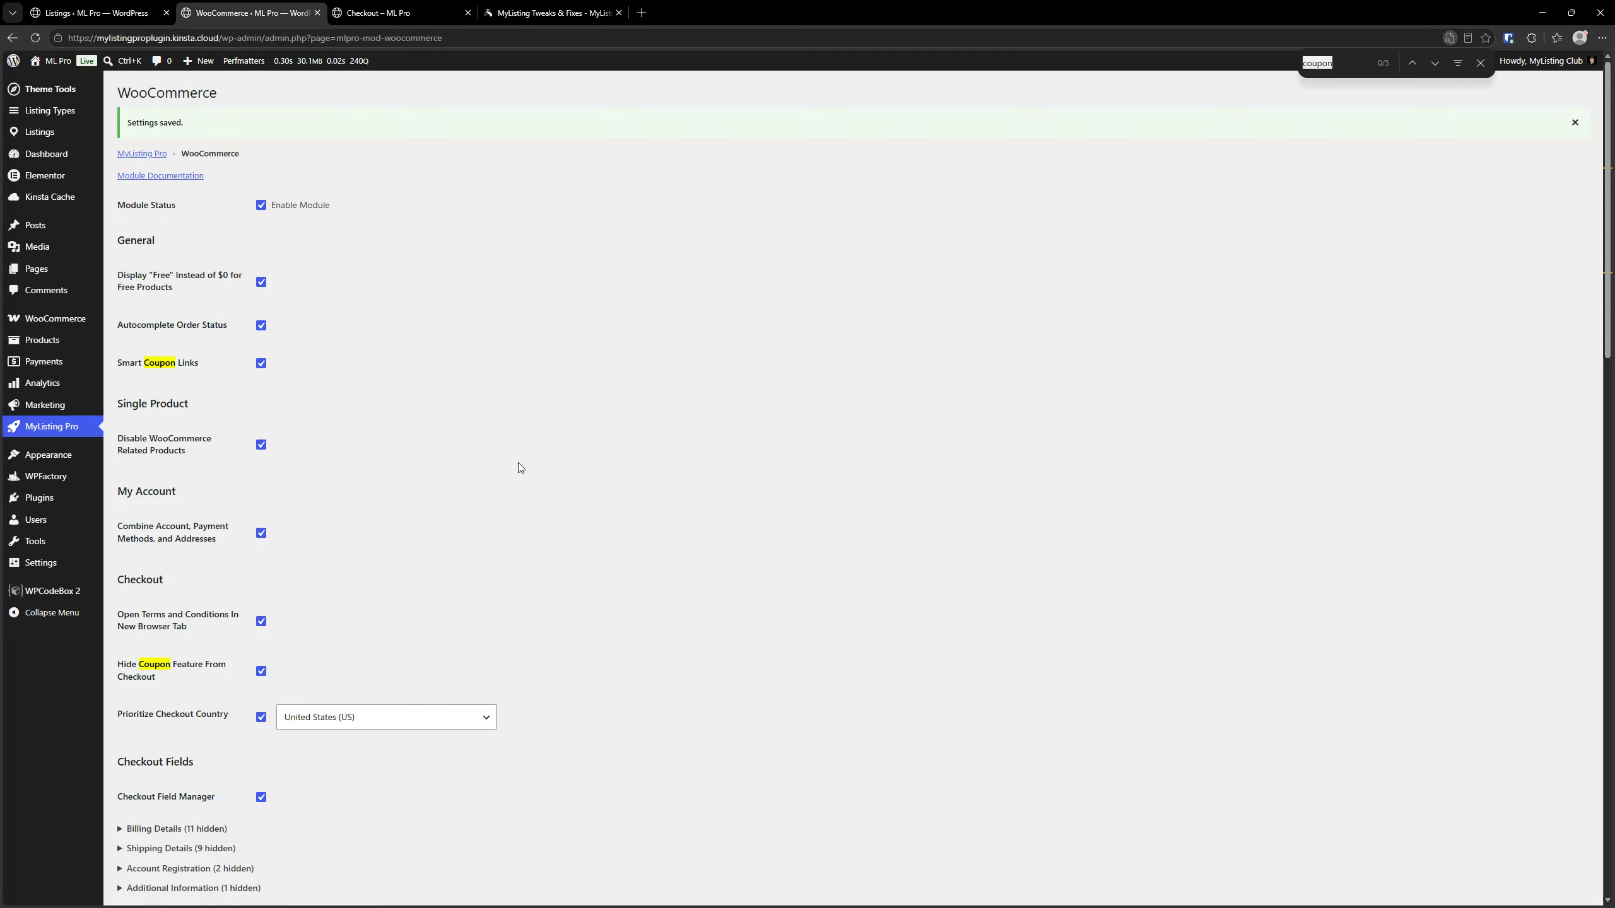
type("reu")
key("BackSpace")
type("quir")
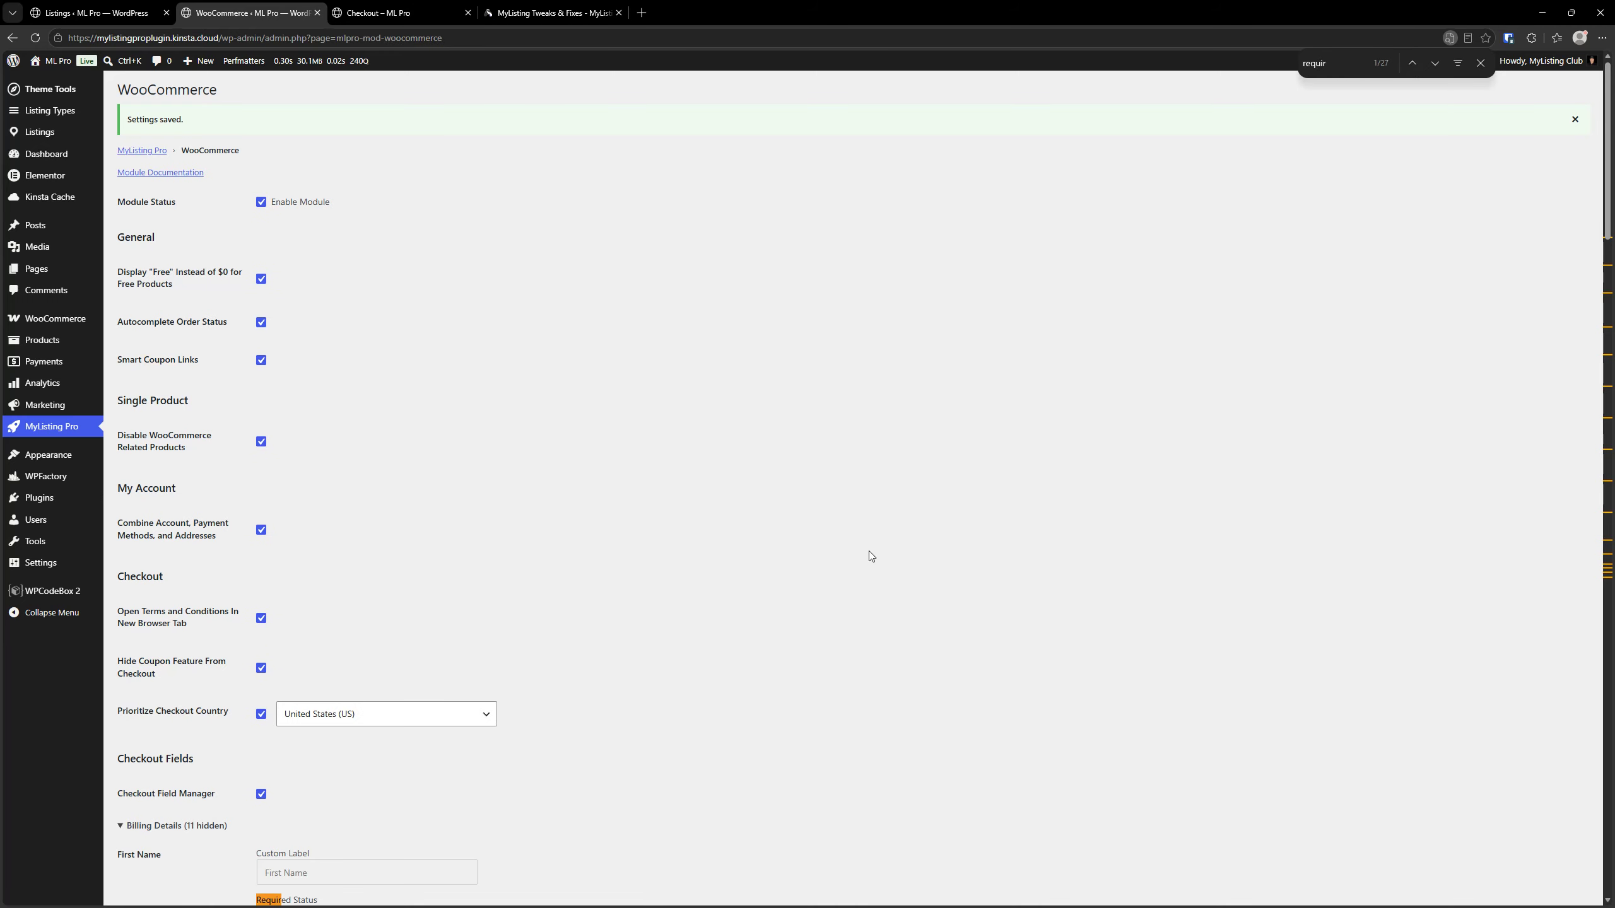
scroll(461, 586, "down", 6)
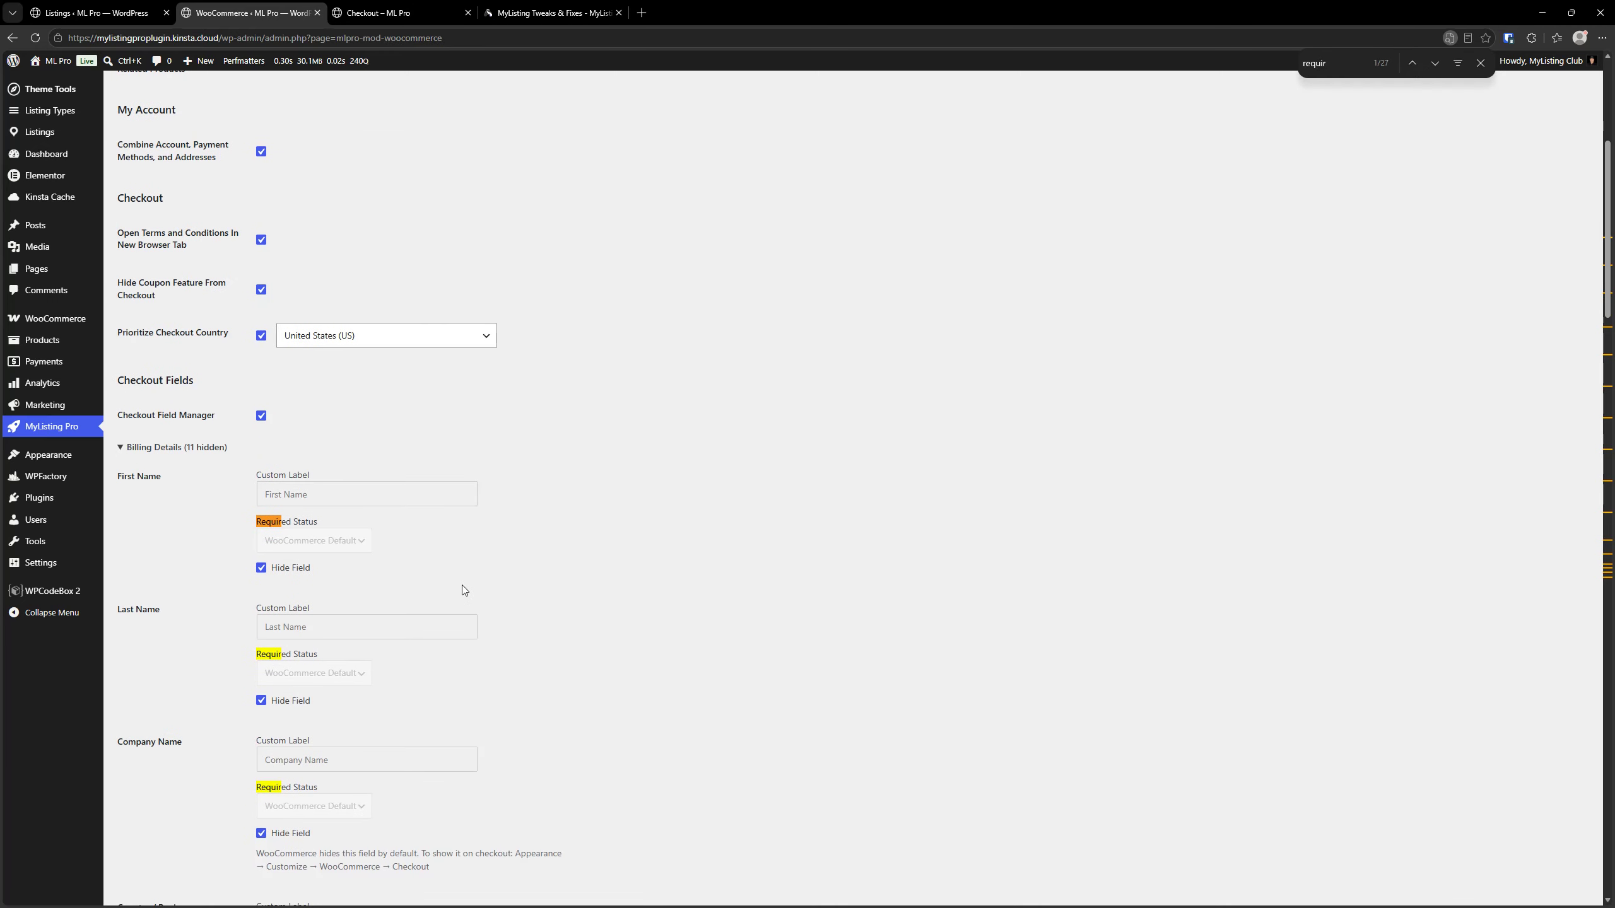
key("Return")
key("Return")
Replace the page search with "hide check" to locate the Hide Checkout Fields If No Payment Required setting
key("BackSpace")
key("BackSpace")
key("BackSpace")
key("BackSpace")
key("BackSpace")
key("BackSpace")
type("hid")
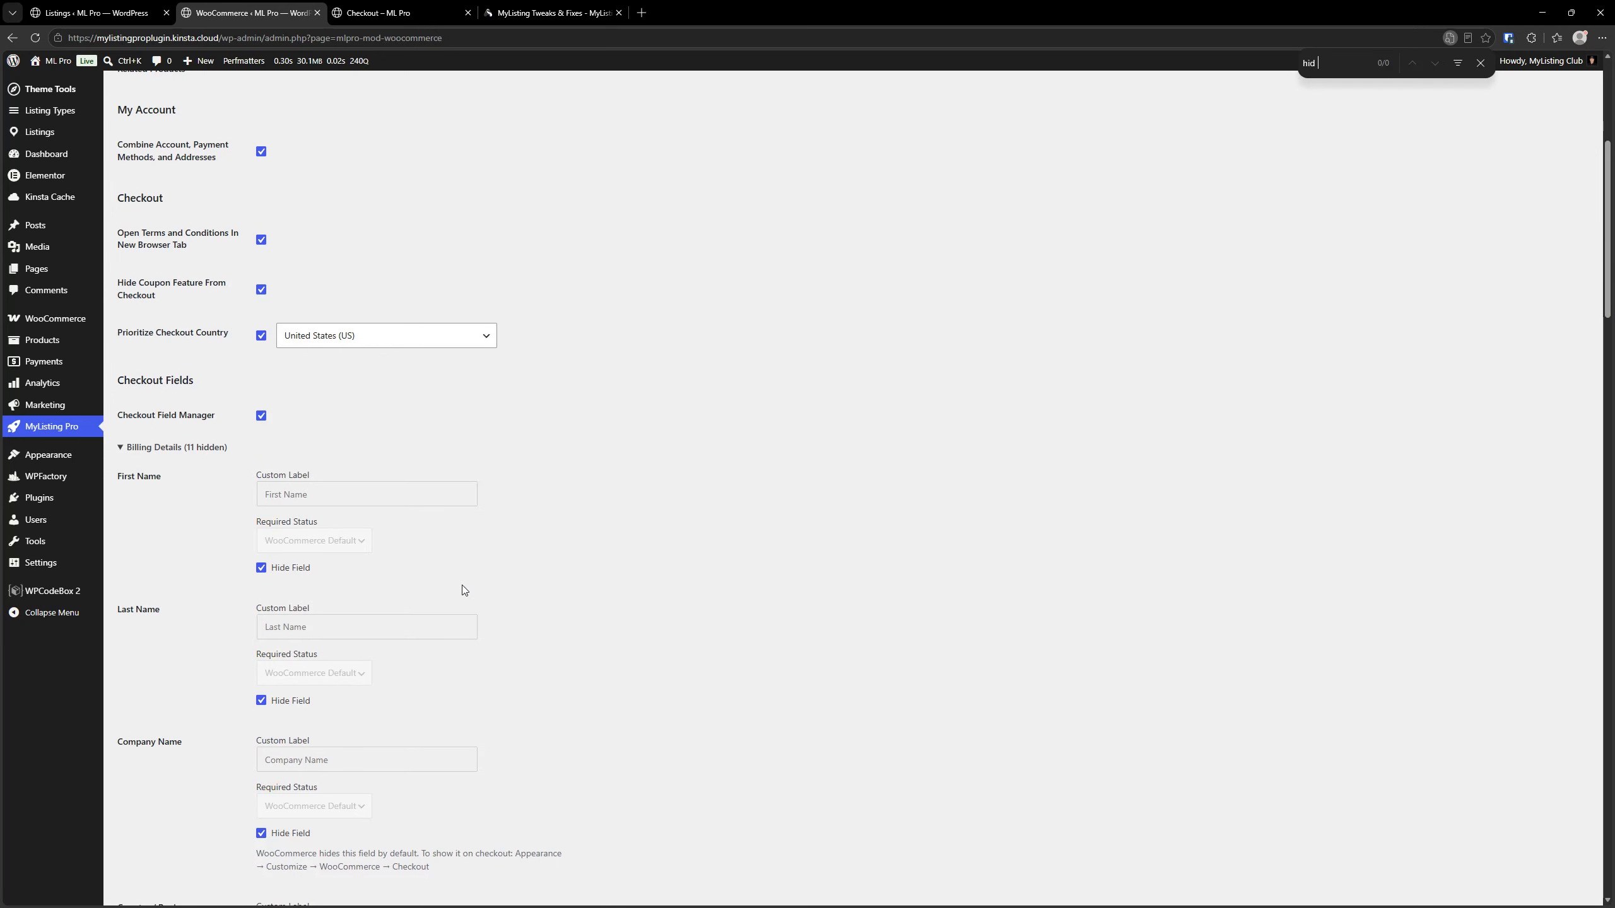
type(" check")
key("BackSpace")
key("BackSpace")
key("BackSpace")
key("BackSpace")
key("BackSpace")
key("BackSpace")
type("e check")
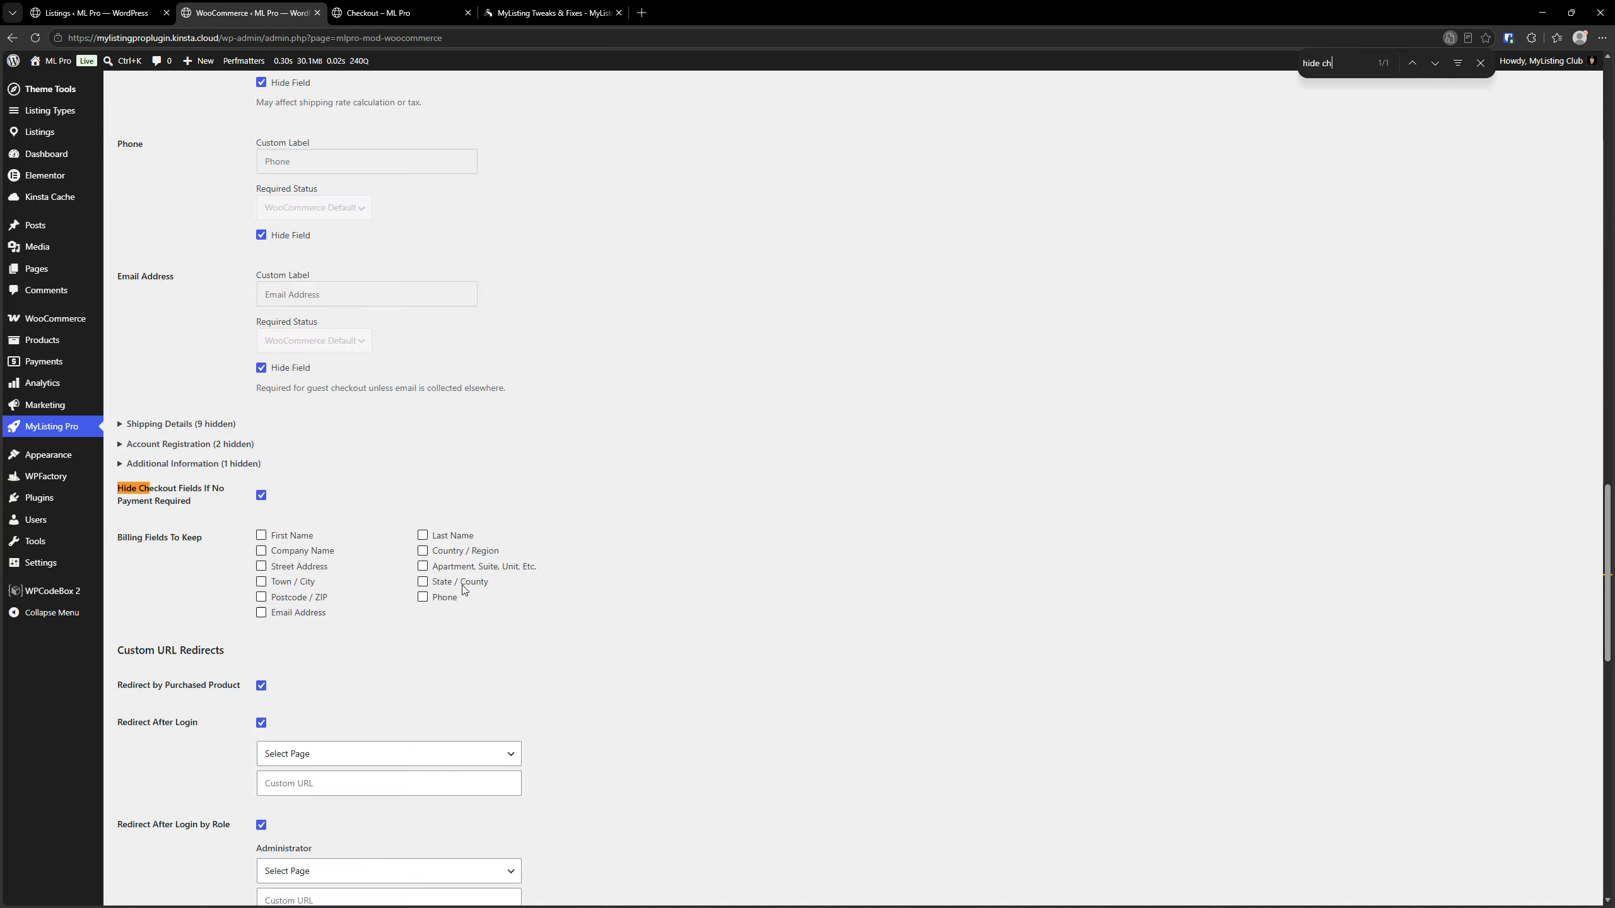
Turn off Hide Checkout Fields If No Payment Required, save the settings and reload the checkout page
left_click(261, 496)
scroll(233, 586, "down", 8)
left_click(172, 837)
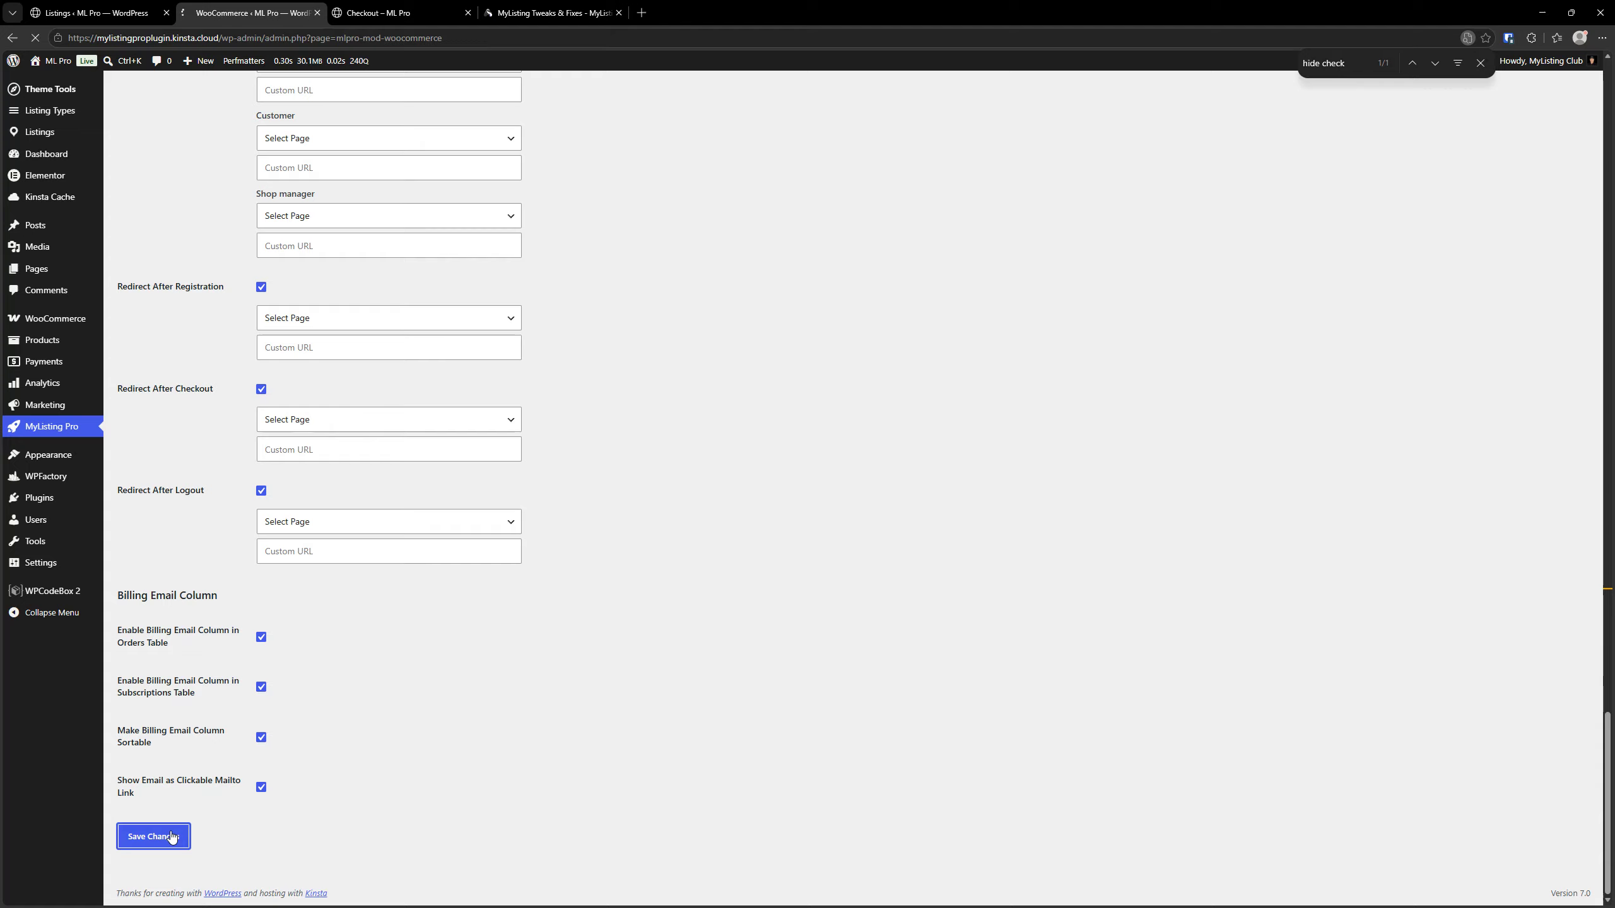
left_click(388, 13)
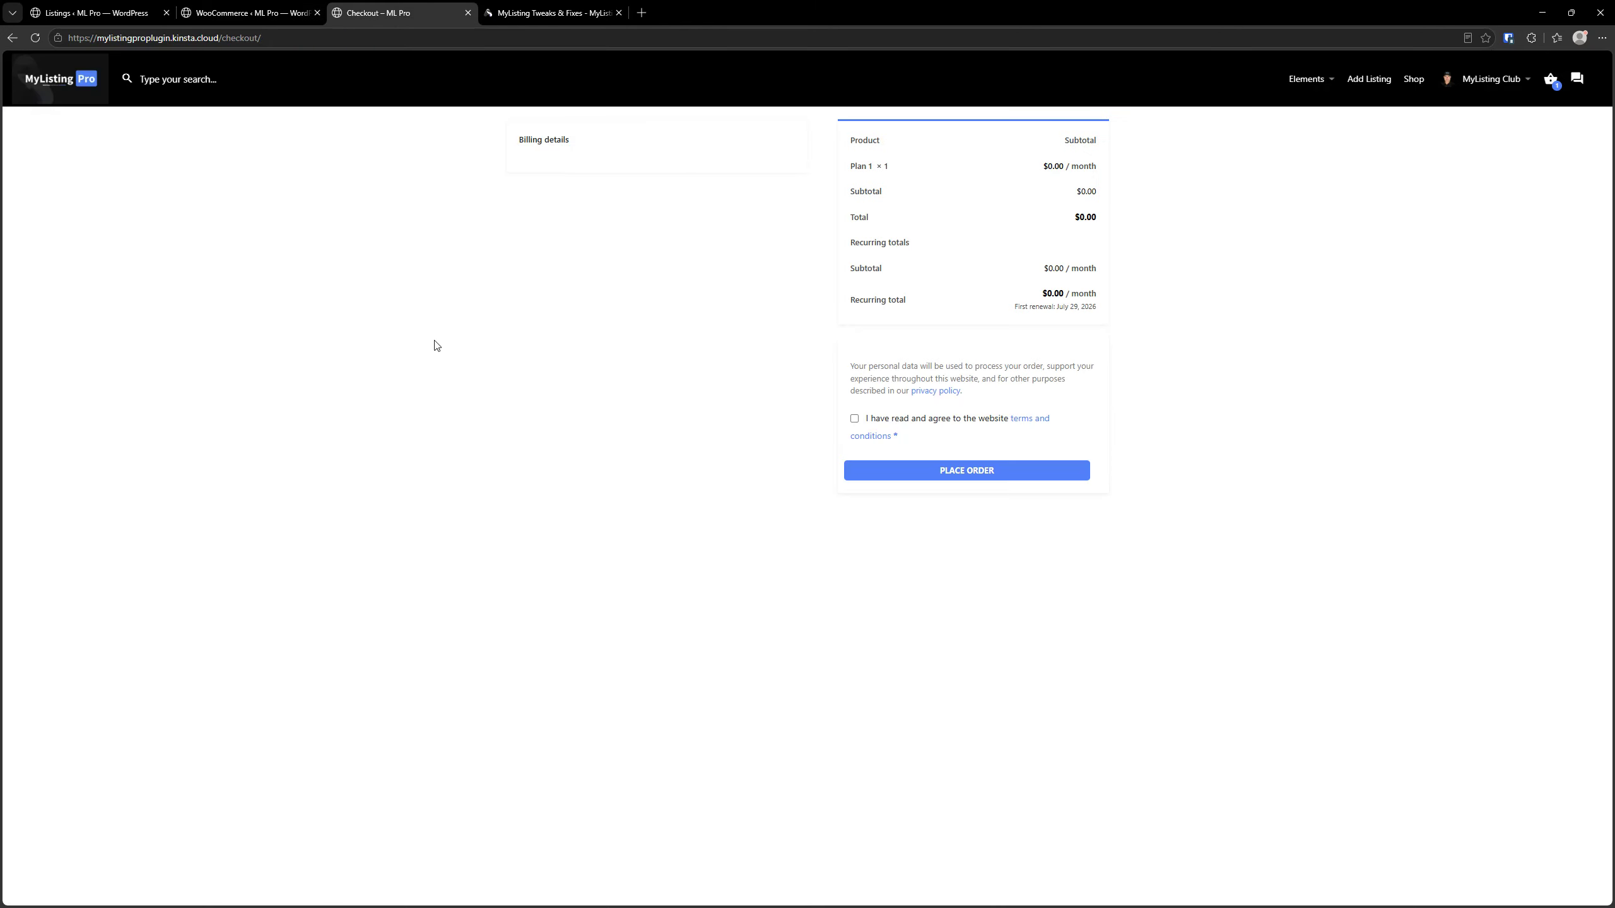
left_click(29, 42)
Turn off Checkout Field Manager in the WooCommerce module, save the settings and reload the checkout page
left_click(245, 13)
scroll(439, 474, "down", 6)
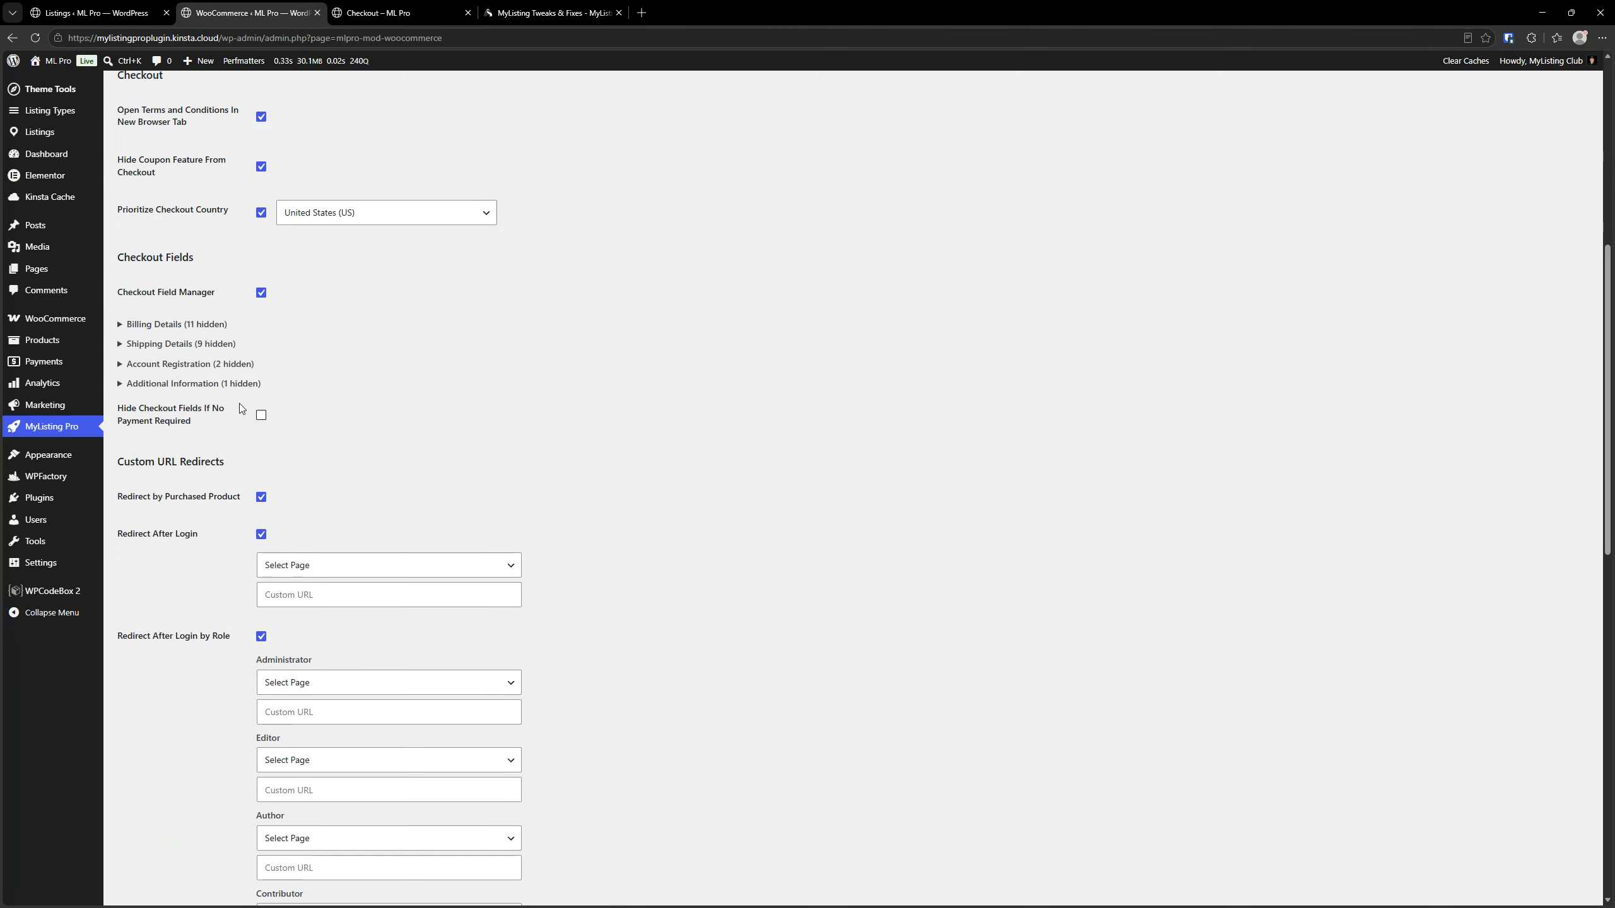
left_click(261, 294)
scroll(239, 404, "down", 7)
scroll(239, 404, "down", 5)
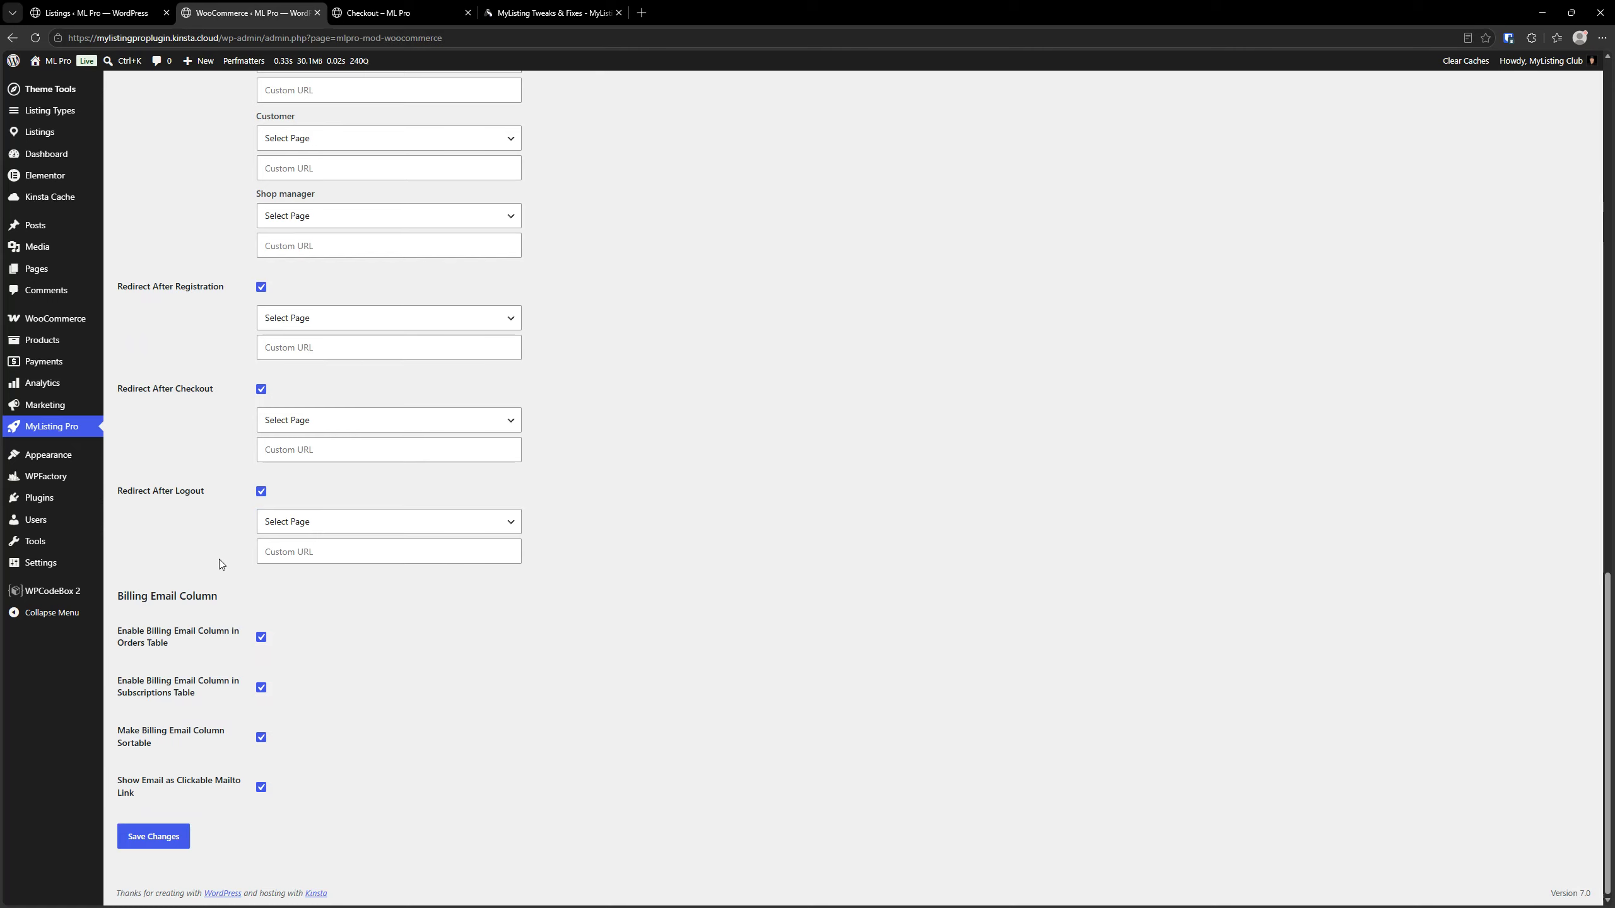
left_click(173, 841)
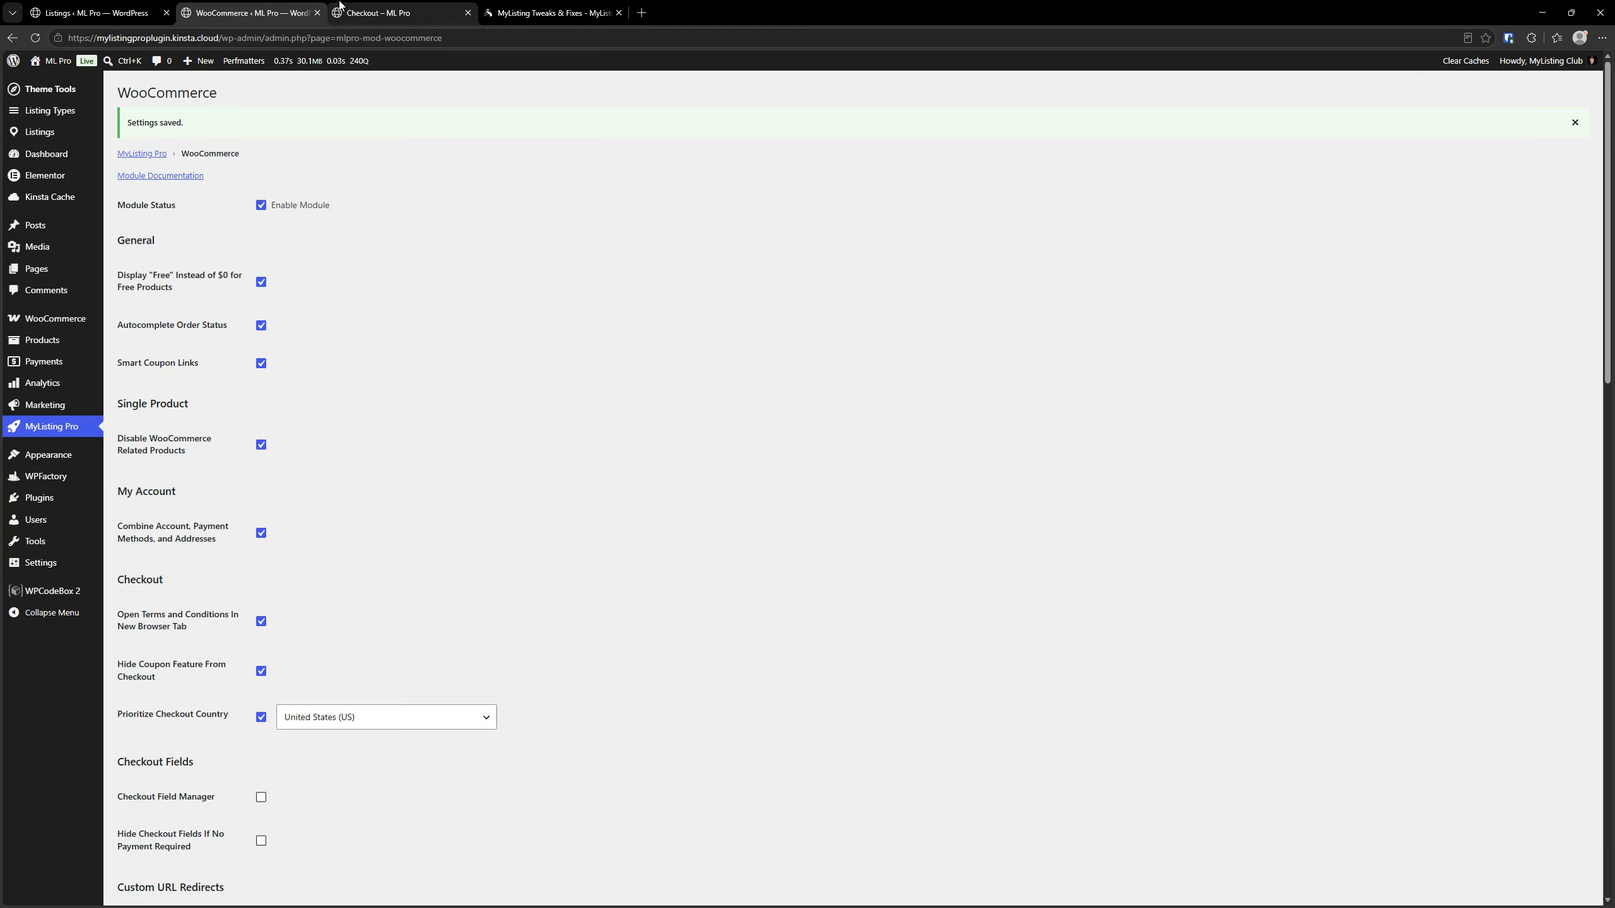
left_click(382, 13)
left_click(36, 37)
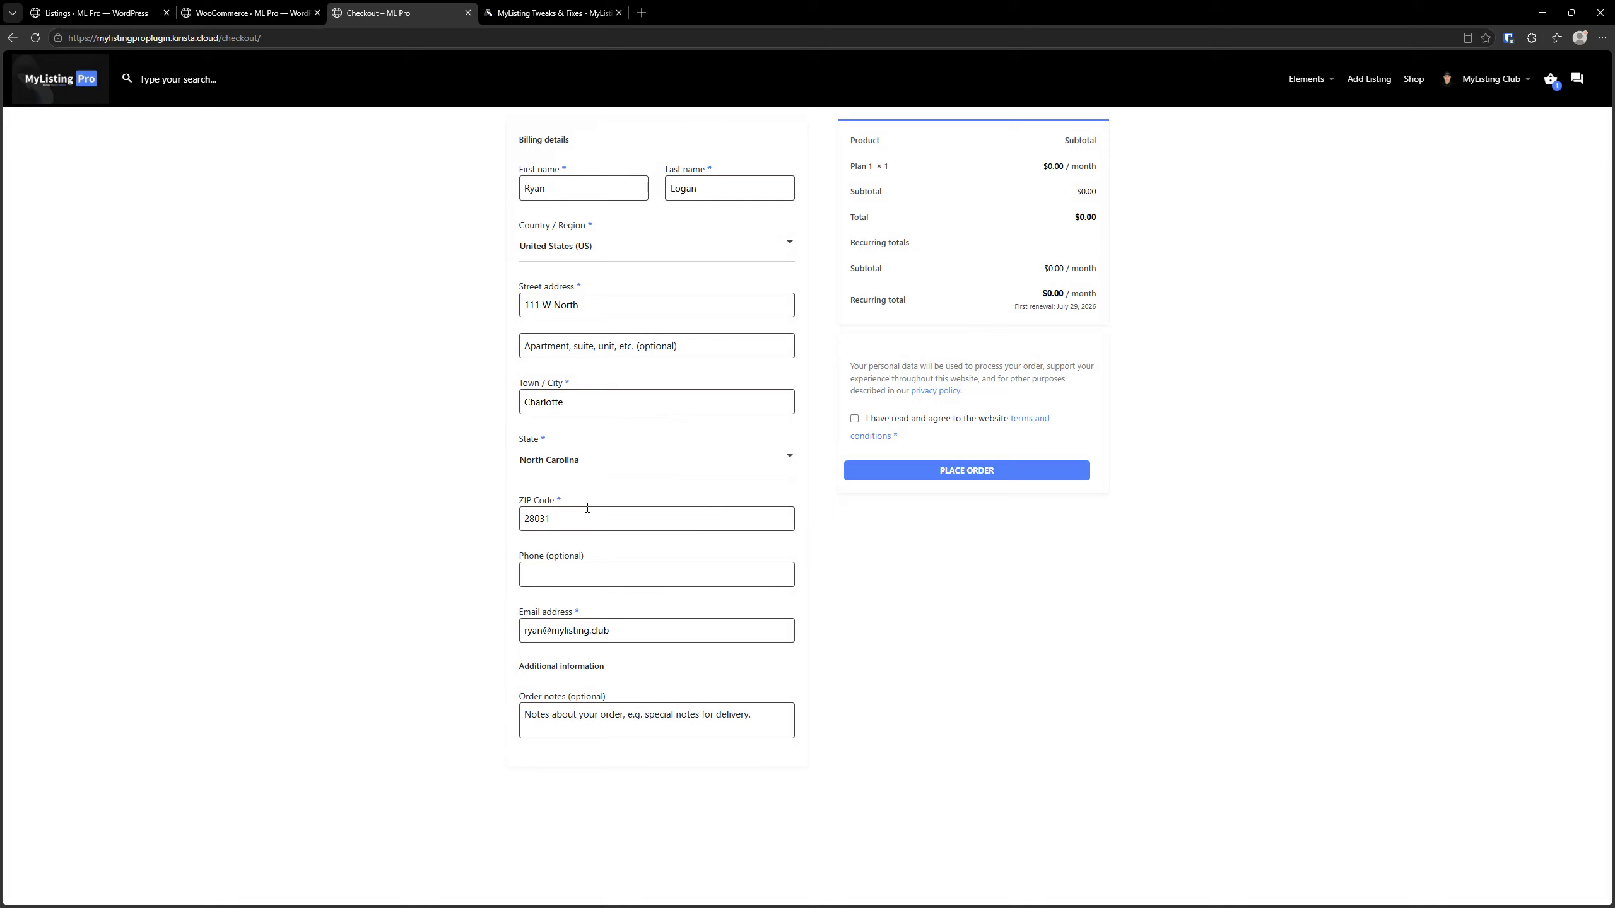
Turn on Hide Checkout Fields If No Payment Required in the WooCommerce module, save the settings and reload the checkout page
left_click(248, 12)
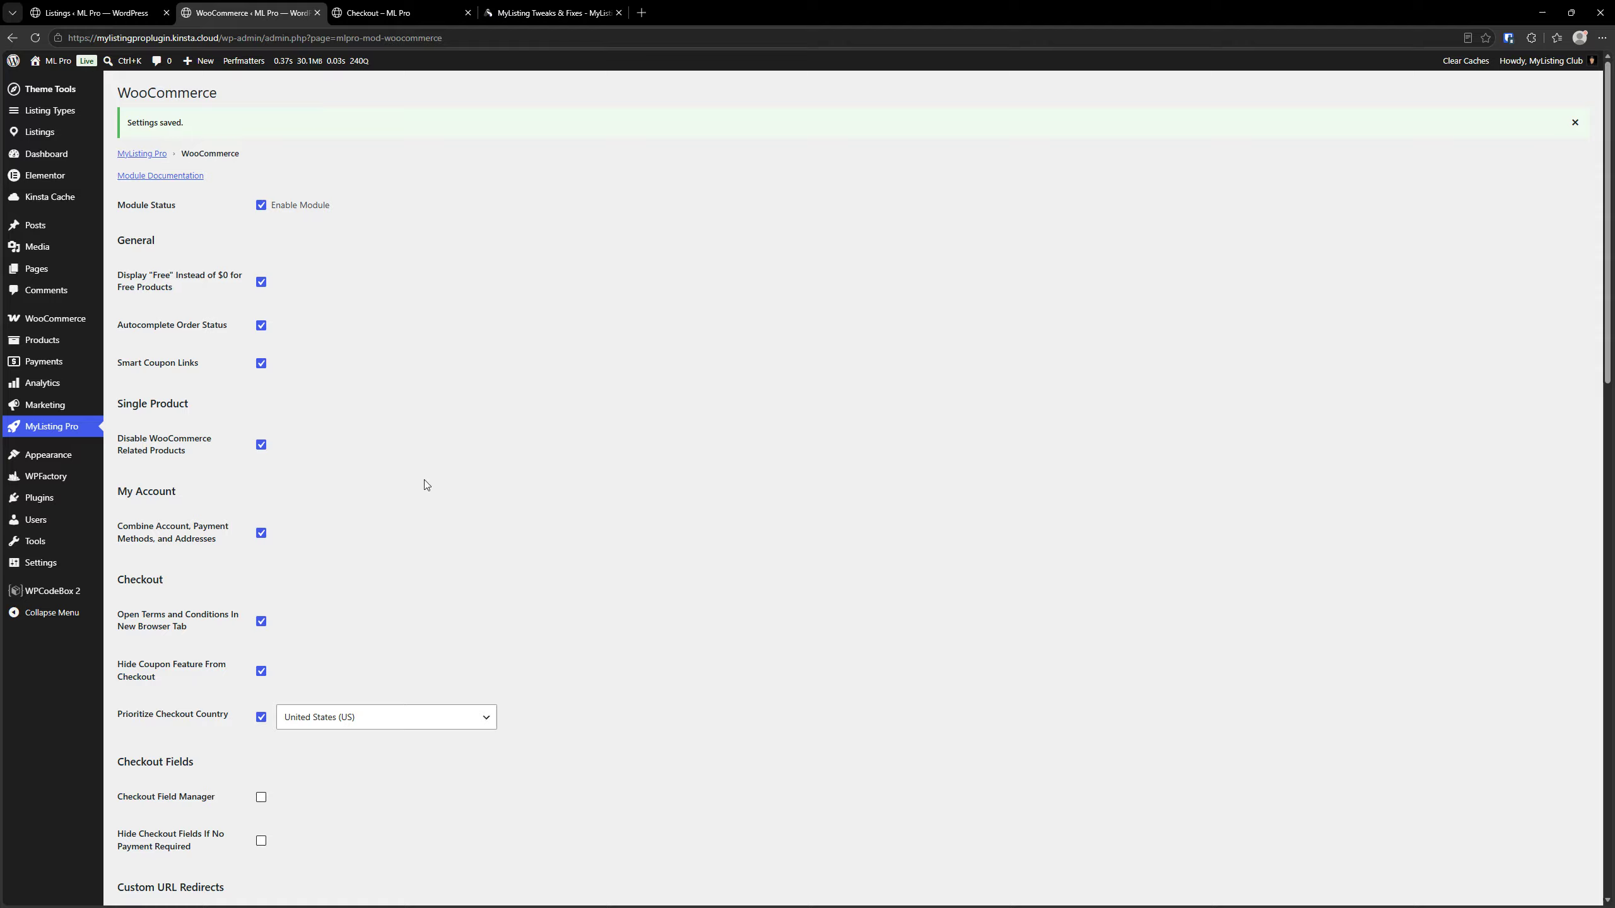
scroll(448, 483, "down", 6)
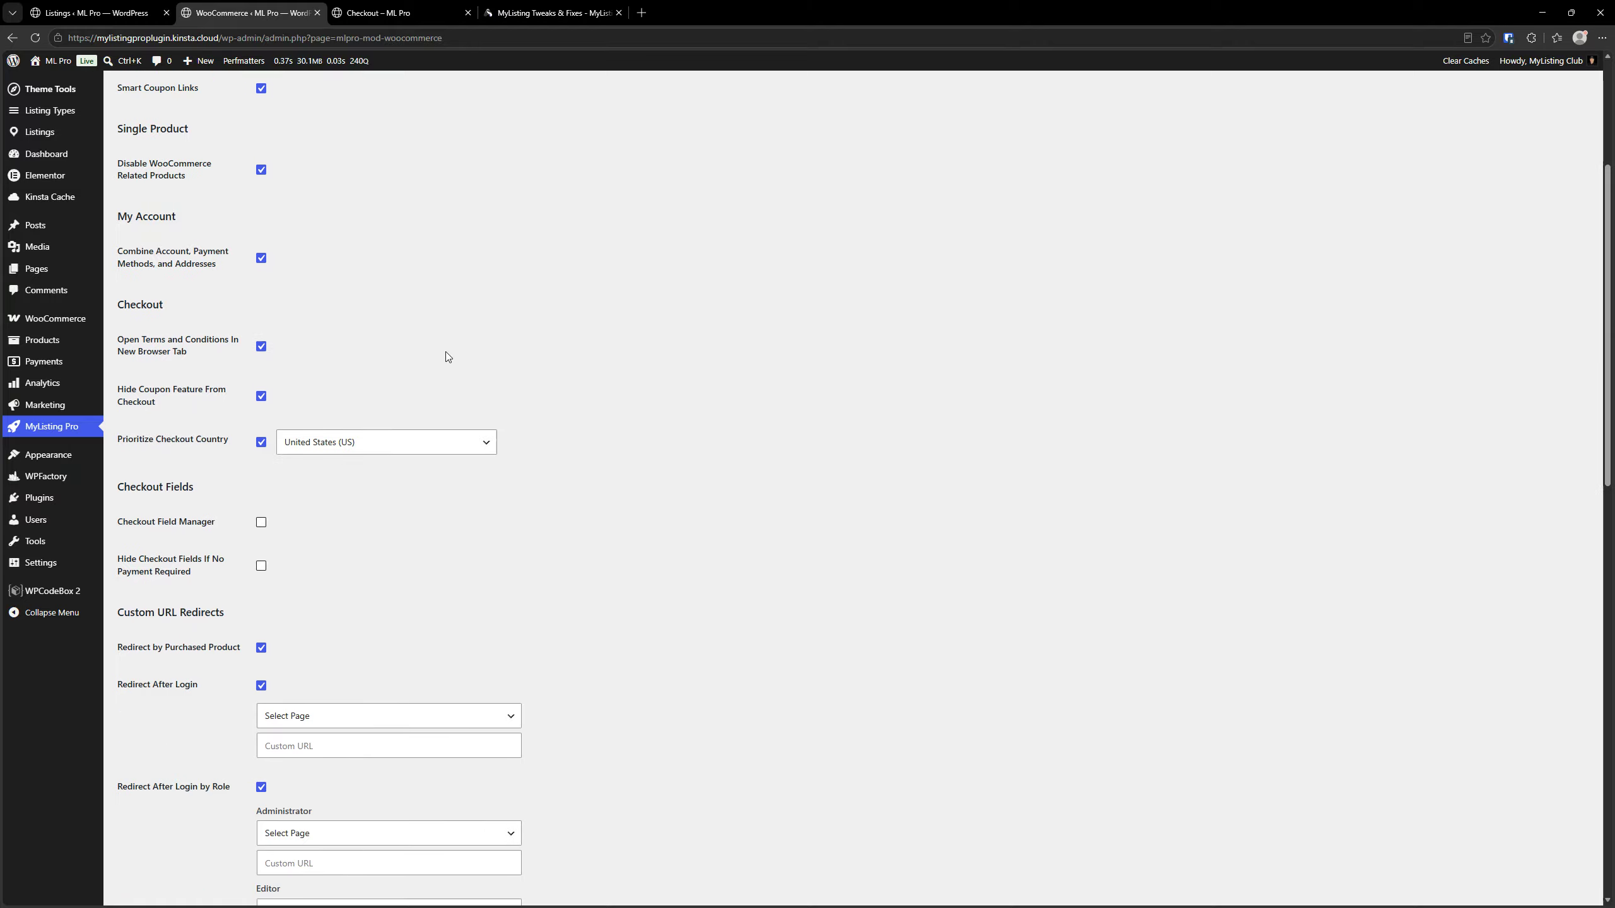
scroll(448, 358, "down", 2)
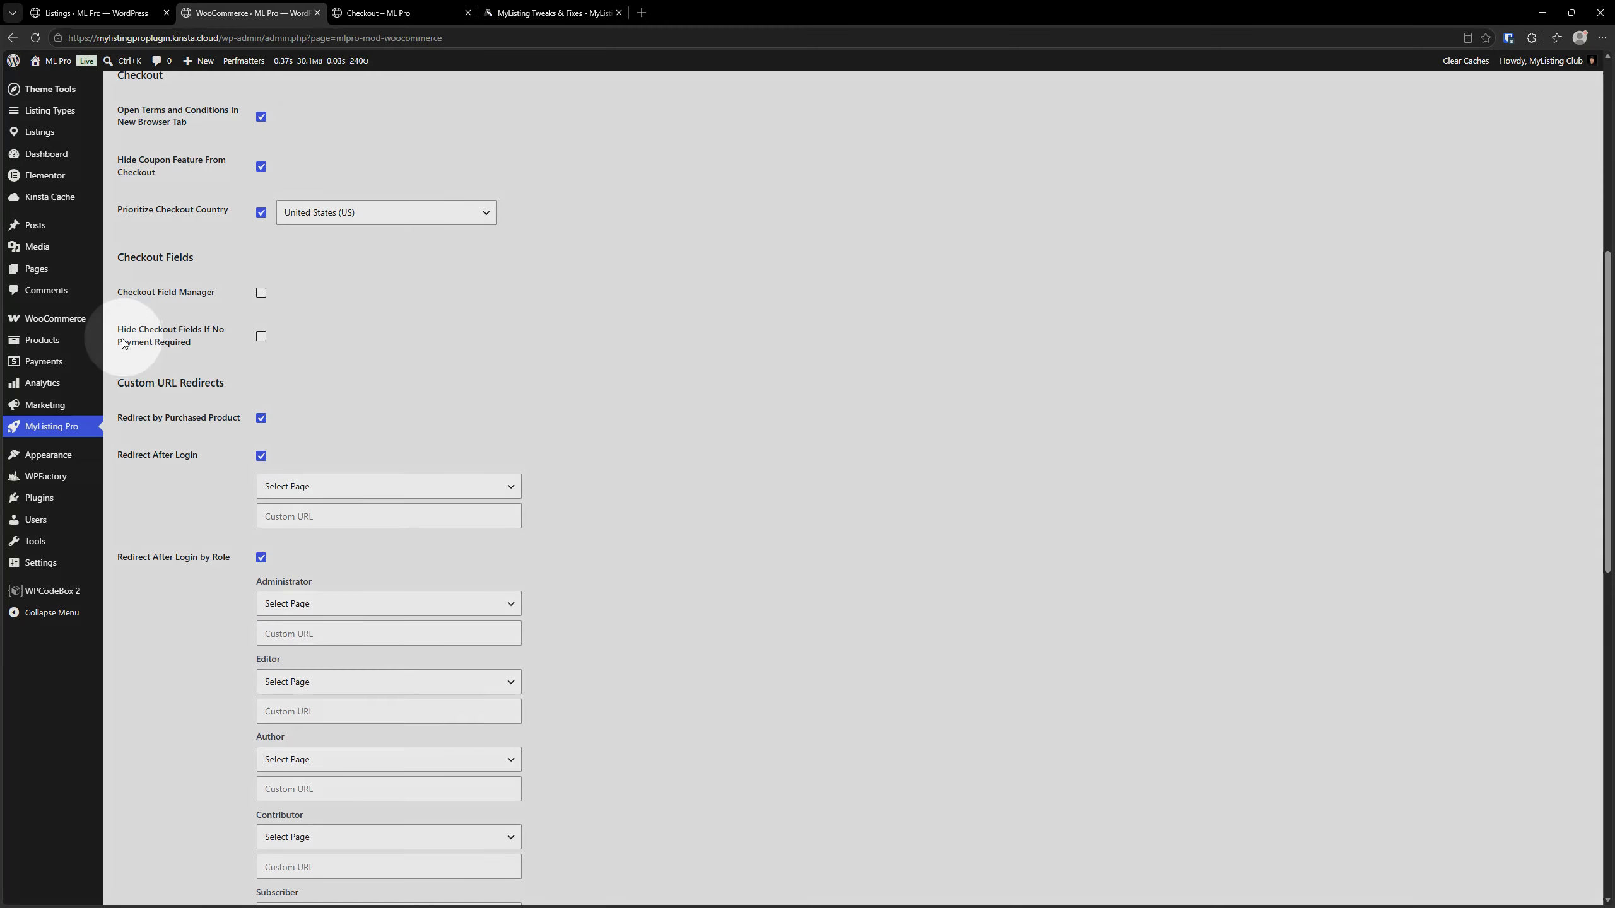
left_click(261, 336)
scroll(265, 474, "down", 10)
scroll(364, 382, "up", 11)
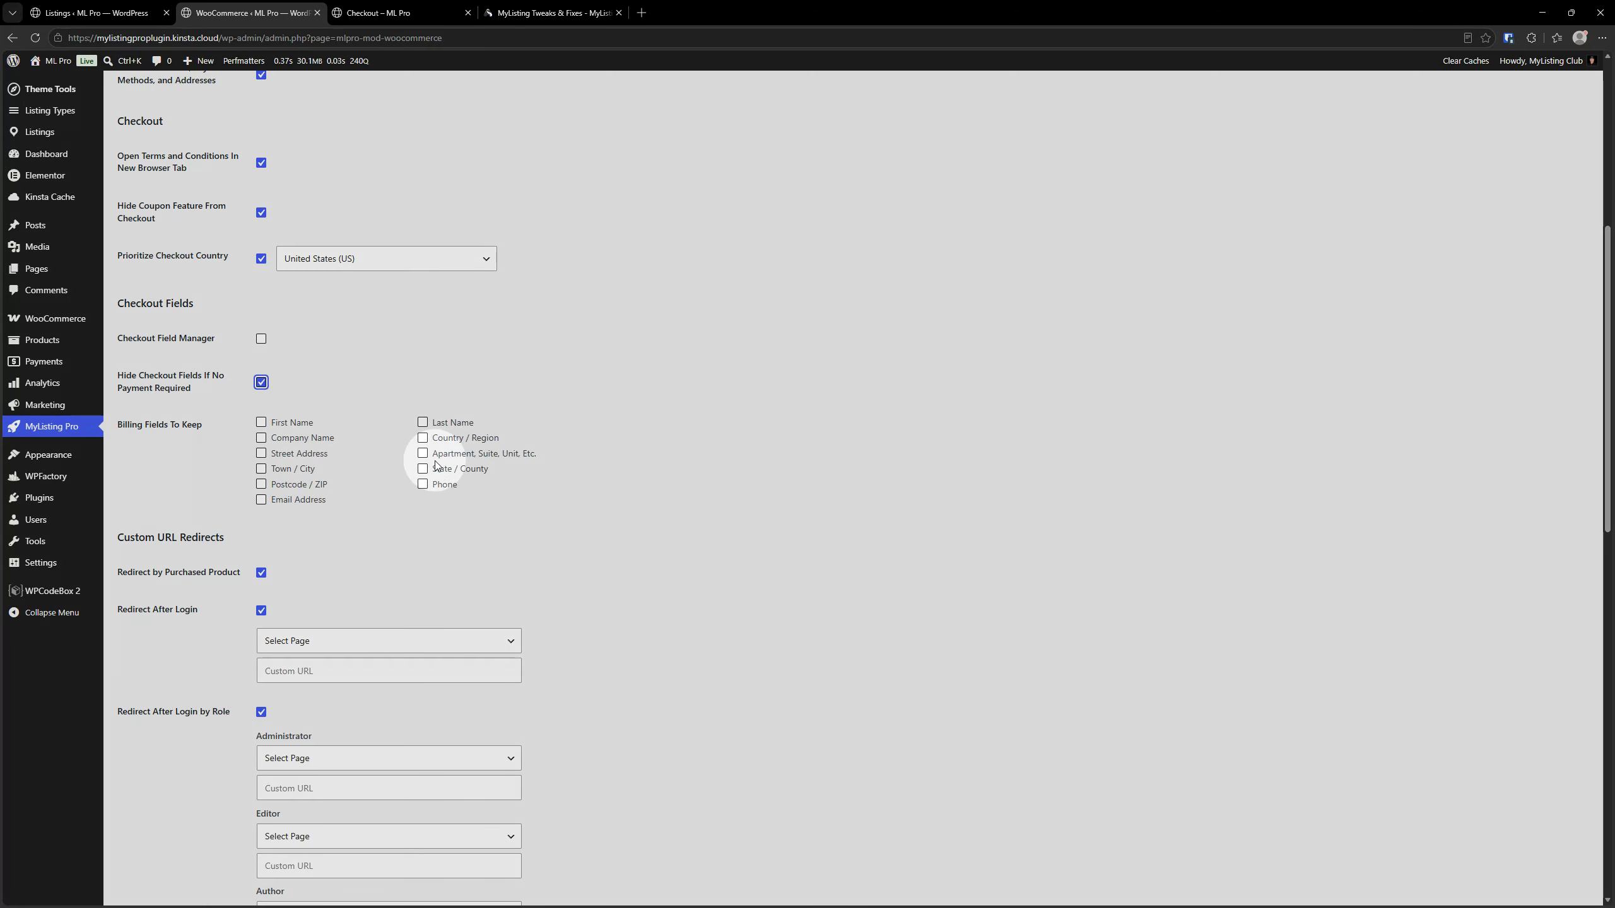
scroll(528, 510, "down", 10)
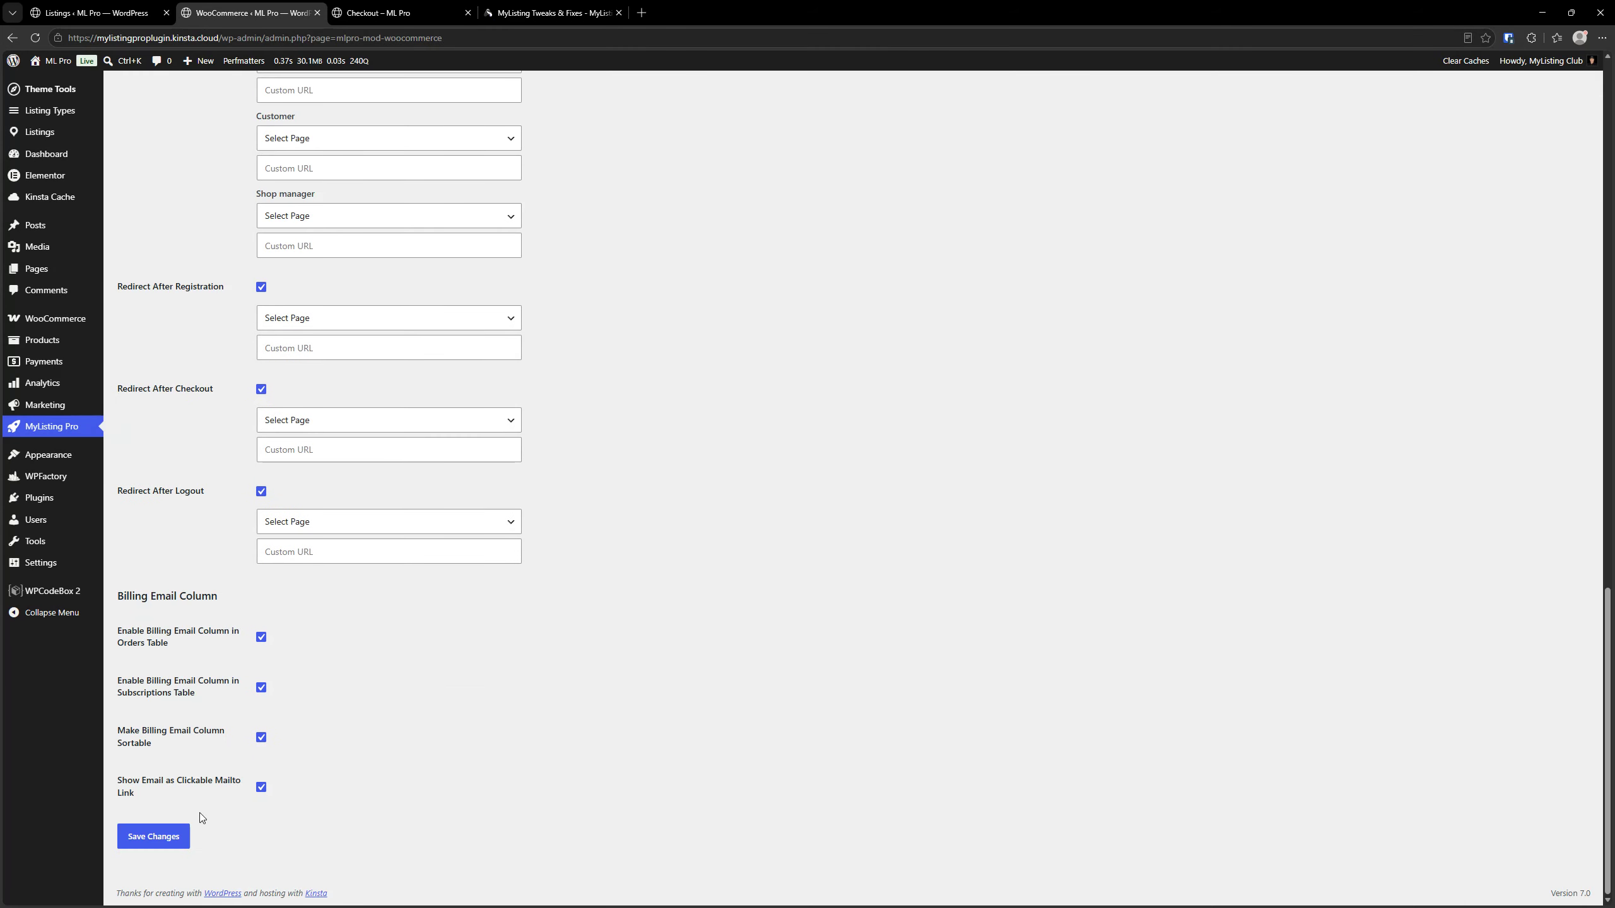
left_click(175, 841)
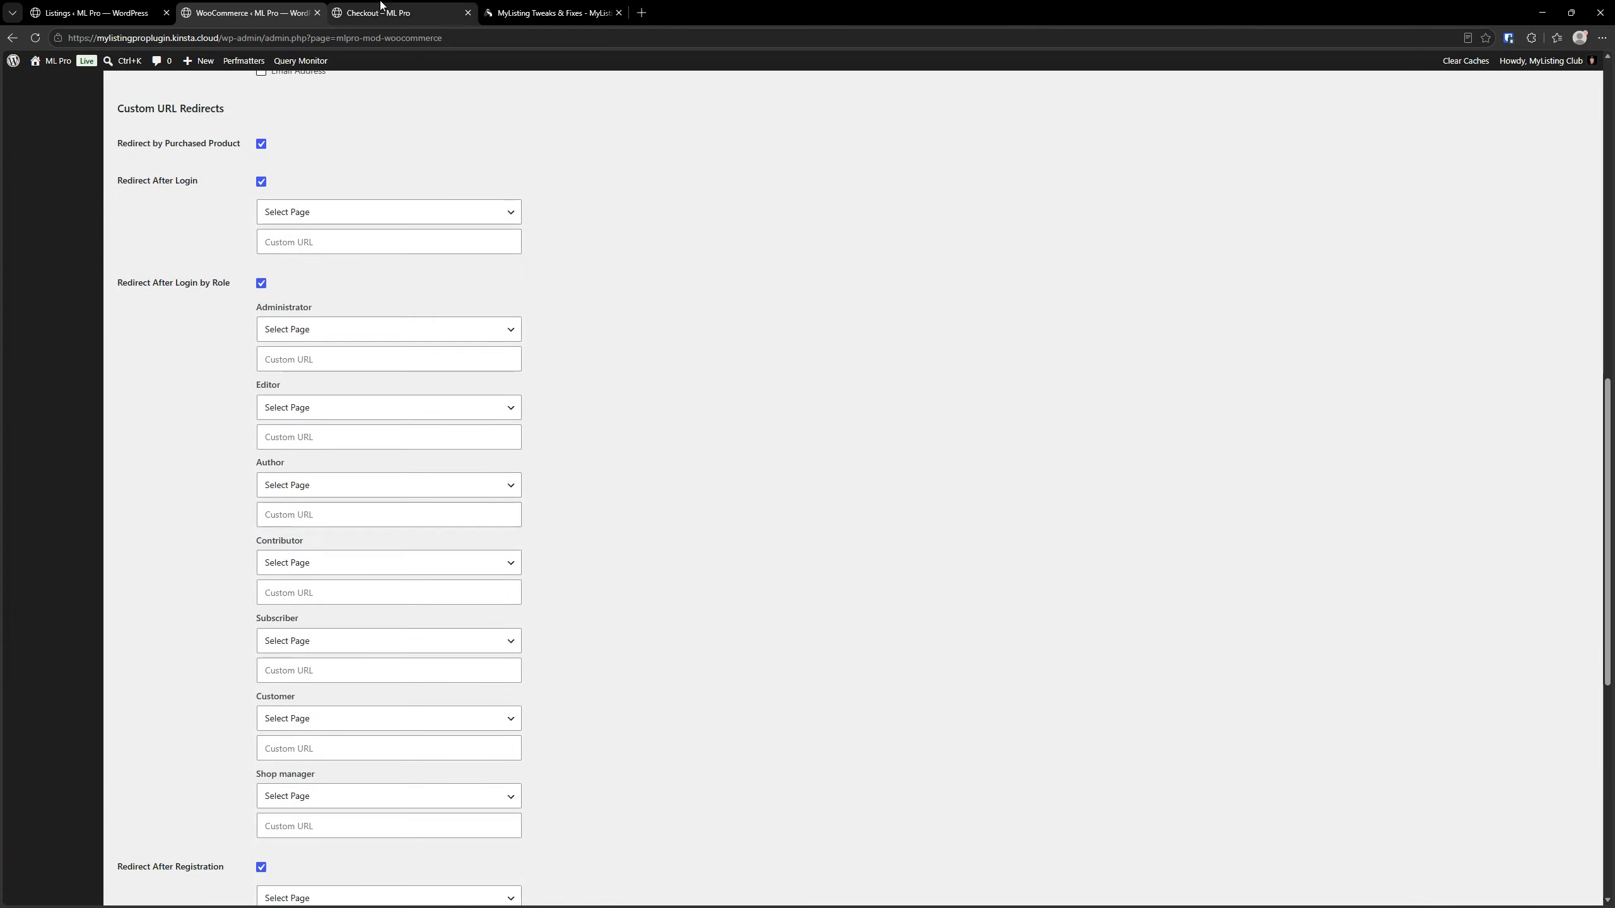
left_click(382, 12)
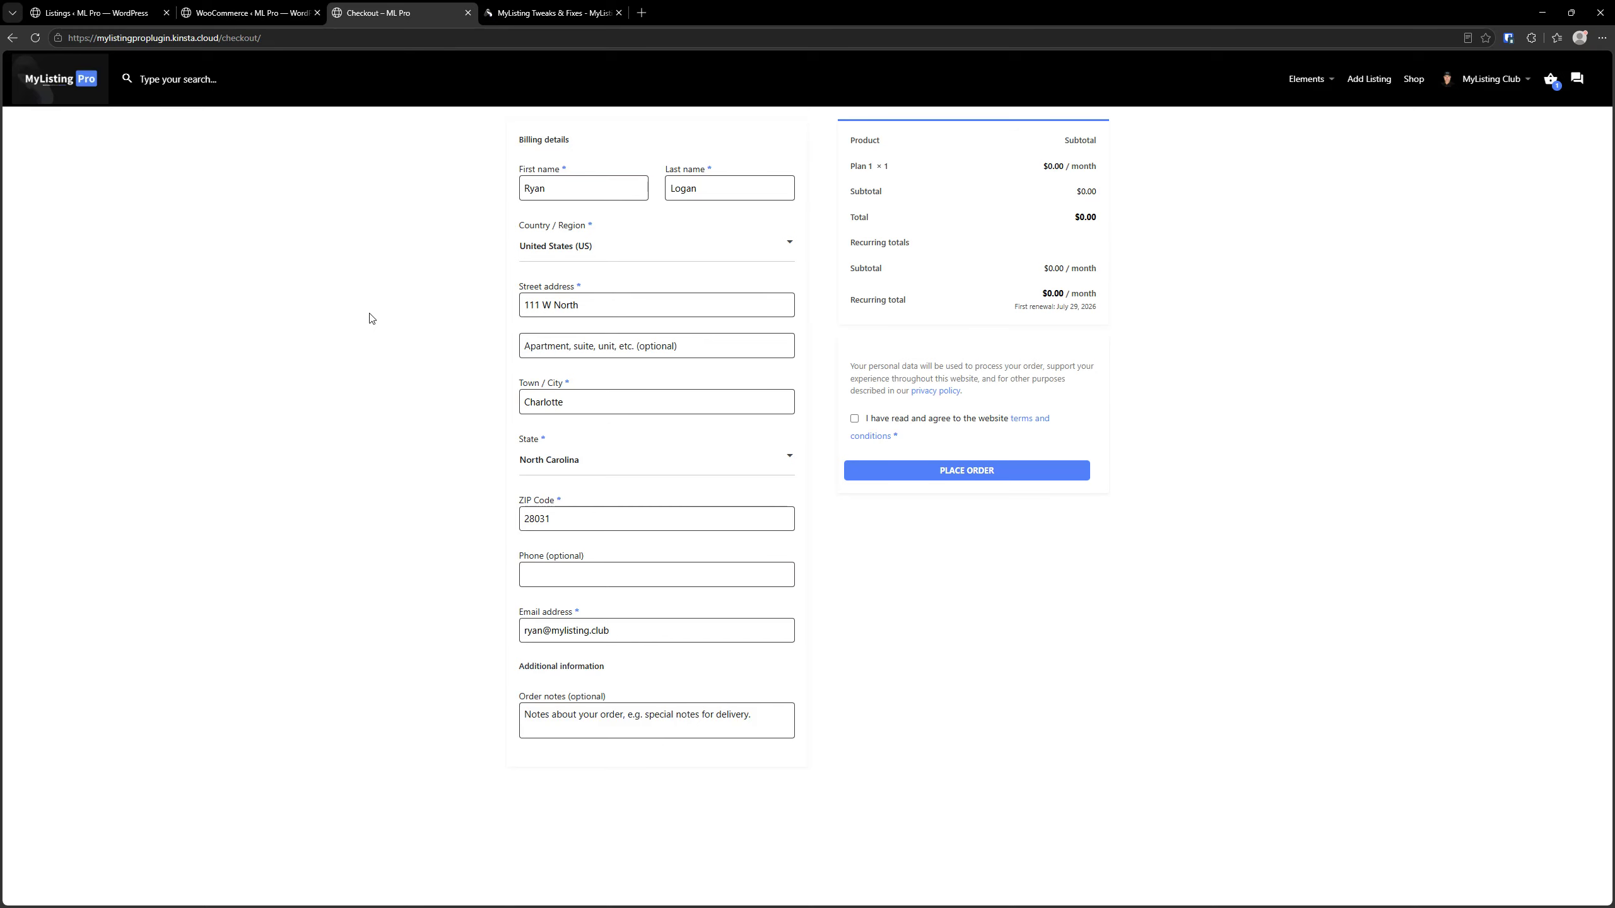
left_click(35, 37)
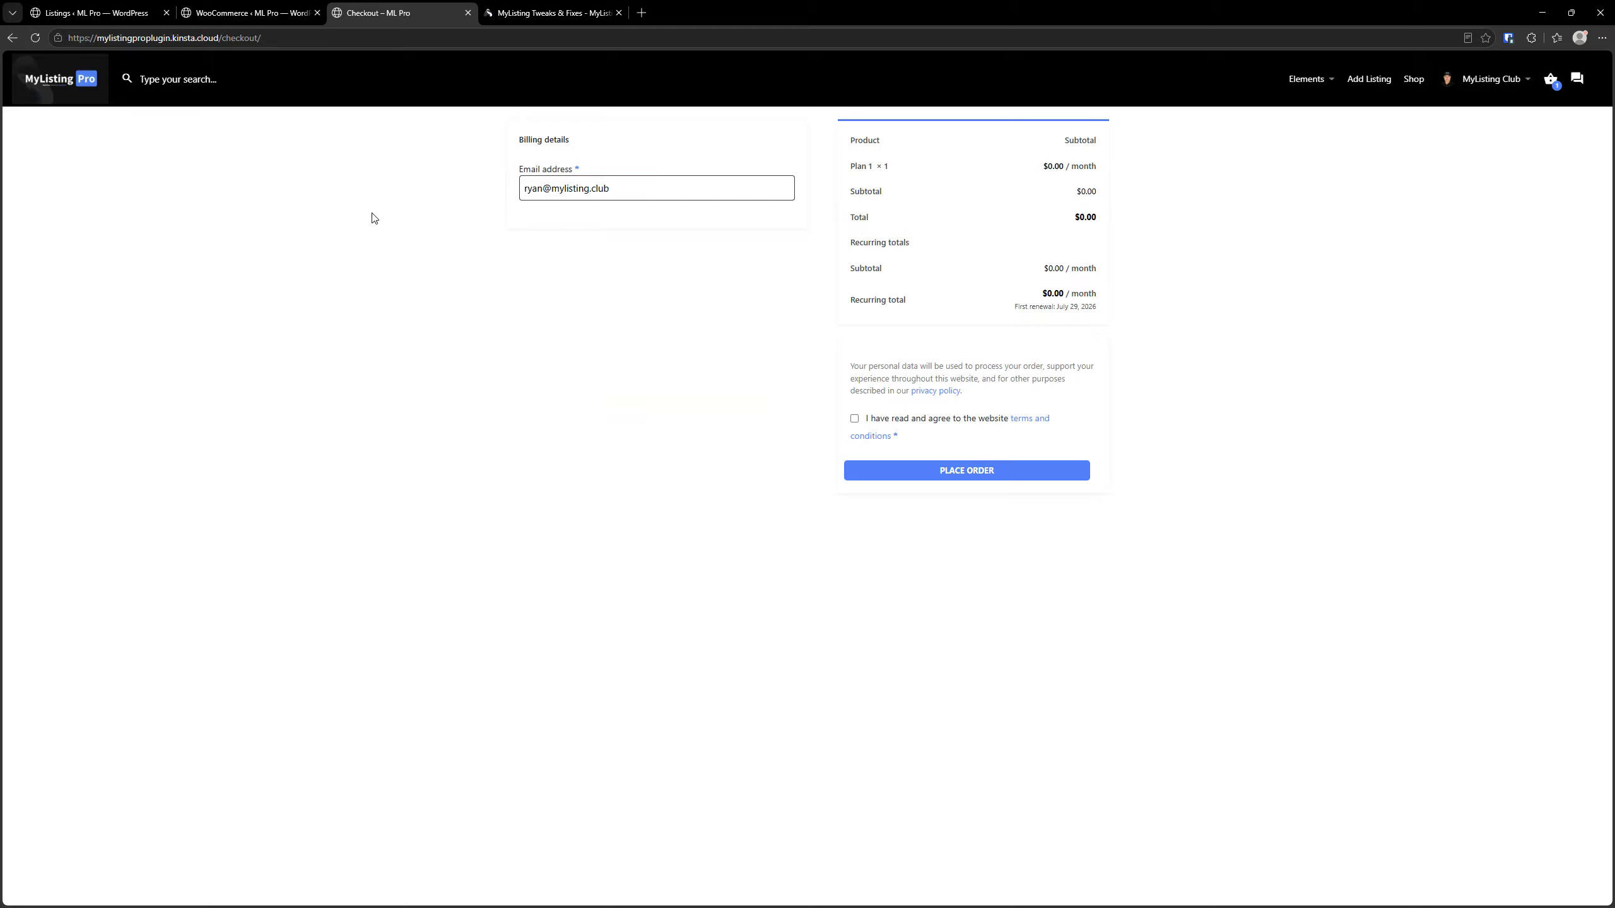
Choose First Name and Last Name as billing fields to keep, save the WooCommerce module settings and reload the checkout page
left_click(229, 7)
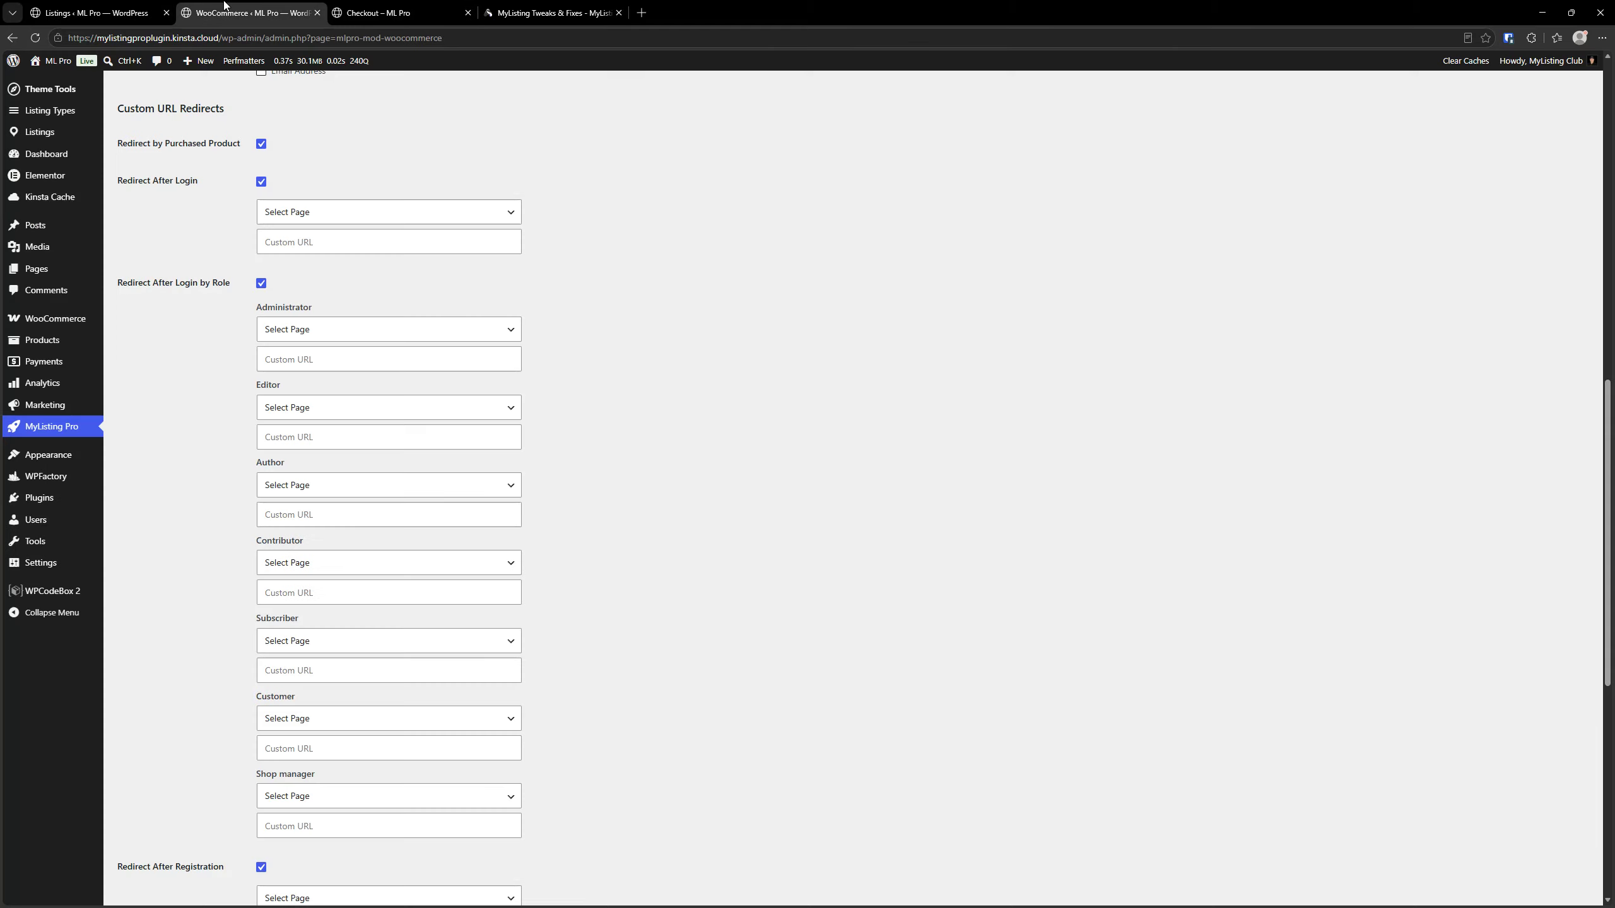
scroll(186, 326, "up", 8)
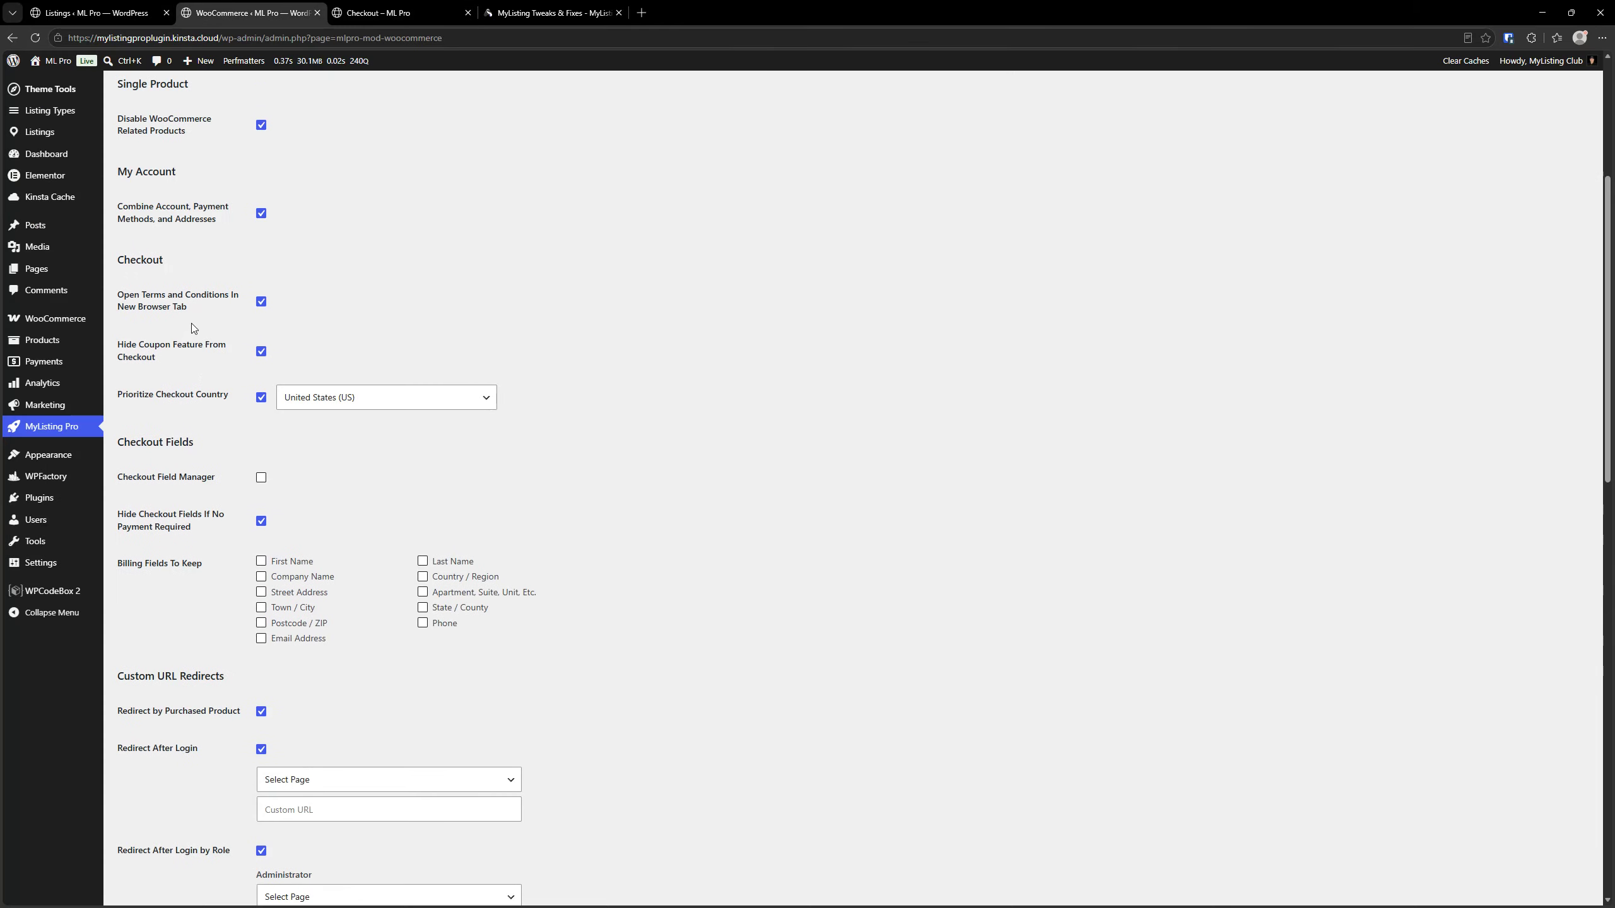
scroll(234, 452, "down", 3)
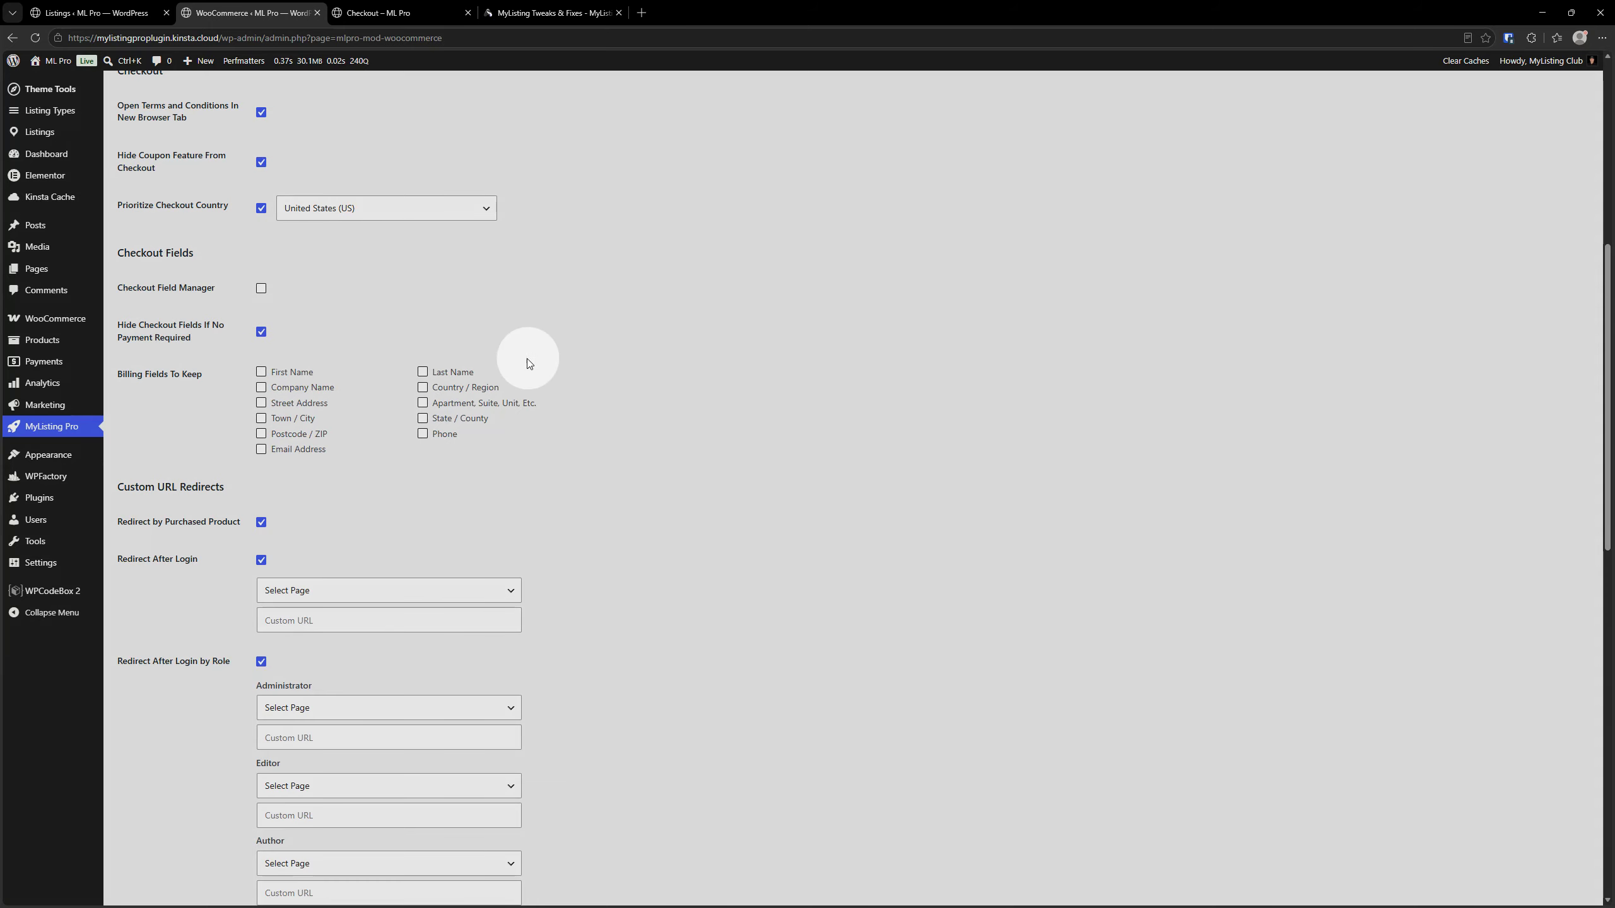
left_click(261, 372)
left_click(423, 373)
scroll(356, 438, "down", 7)
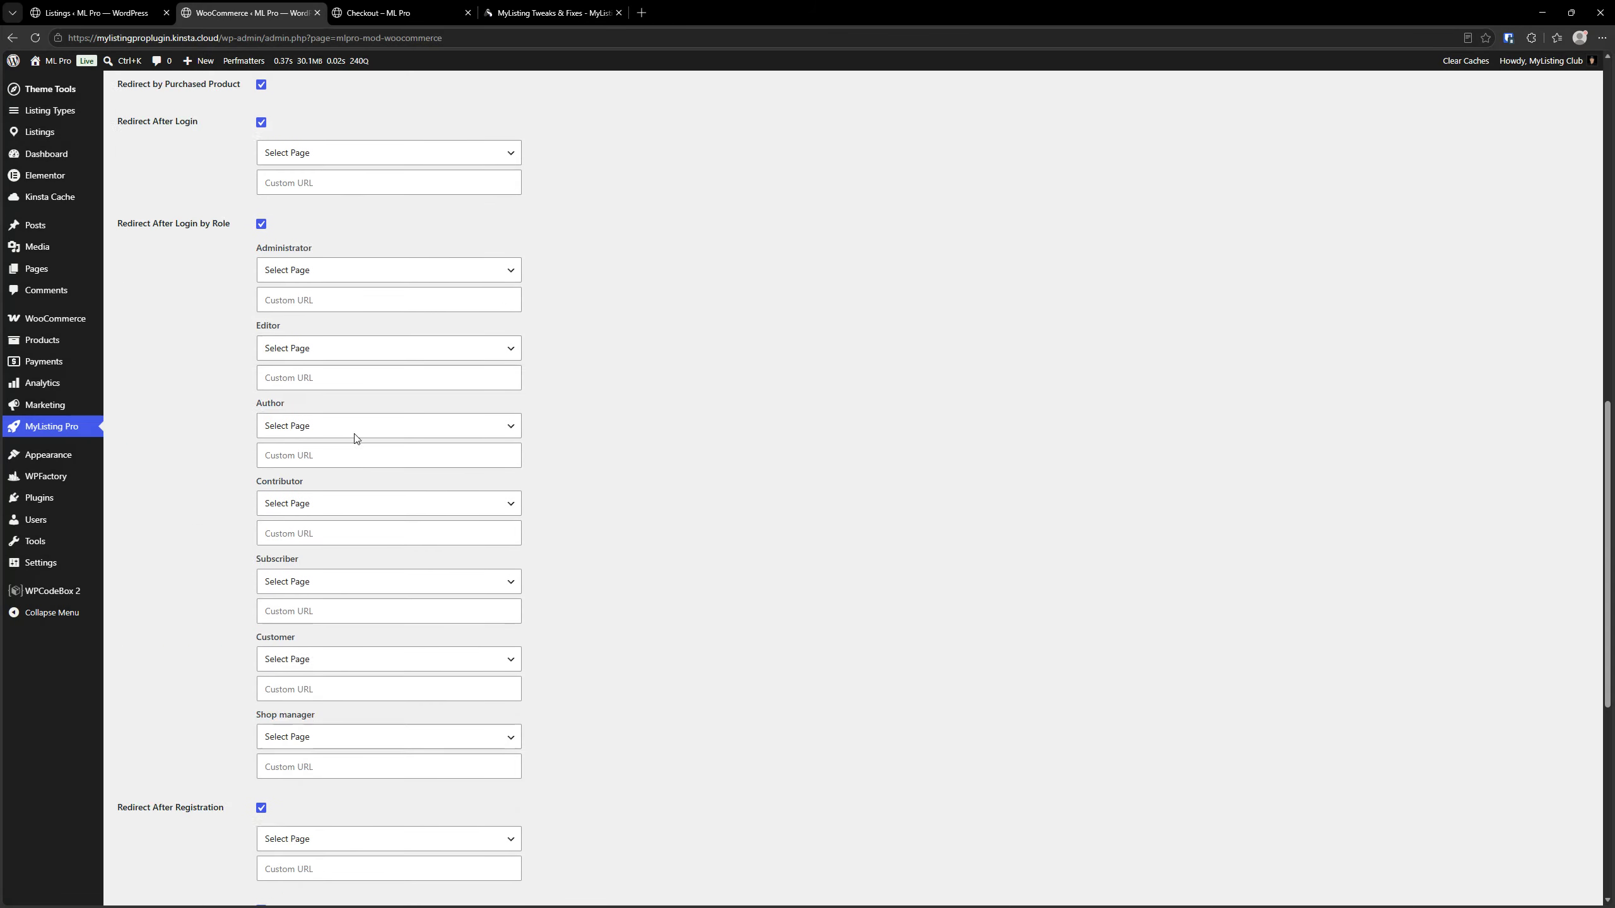
scroll(356, 438, "down", 8)
left_click(159, 838)
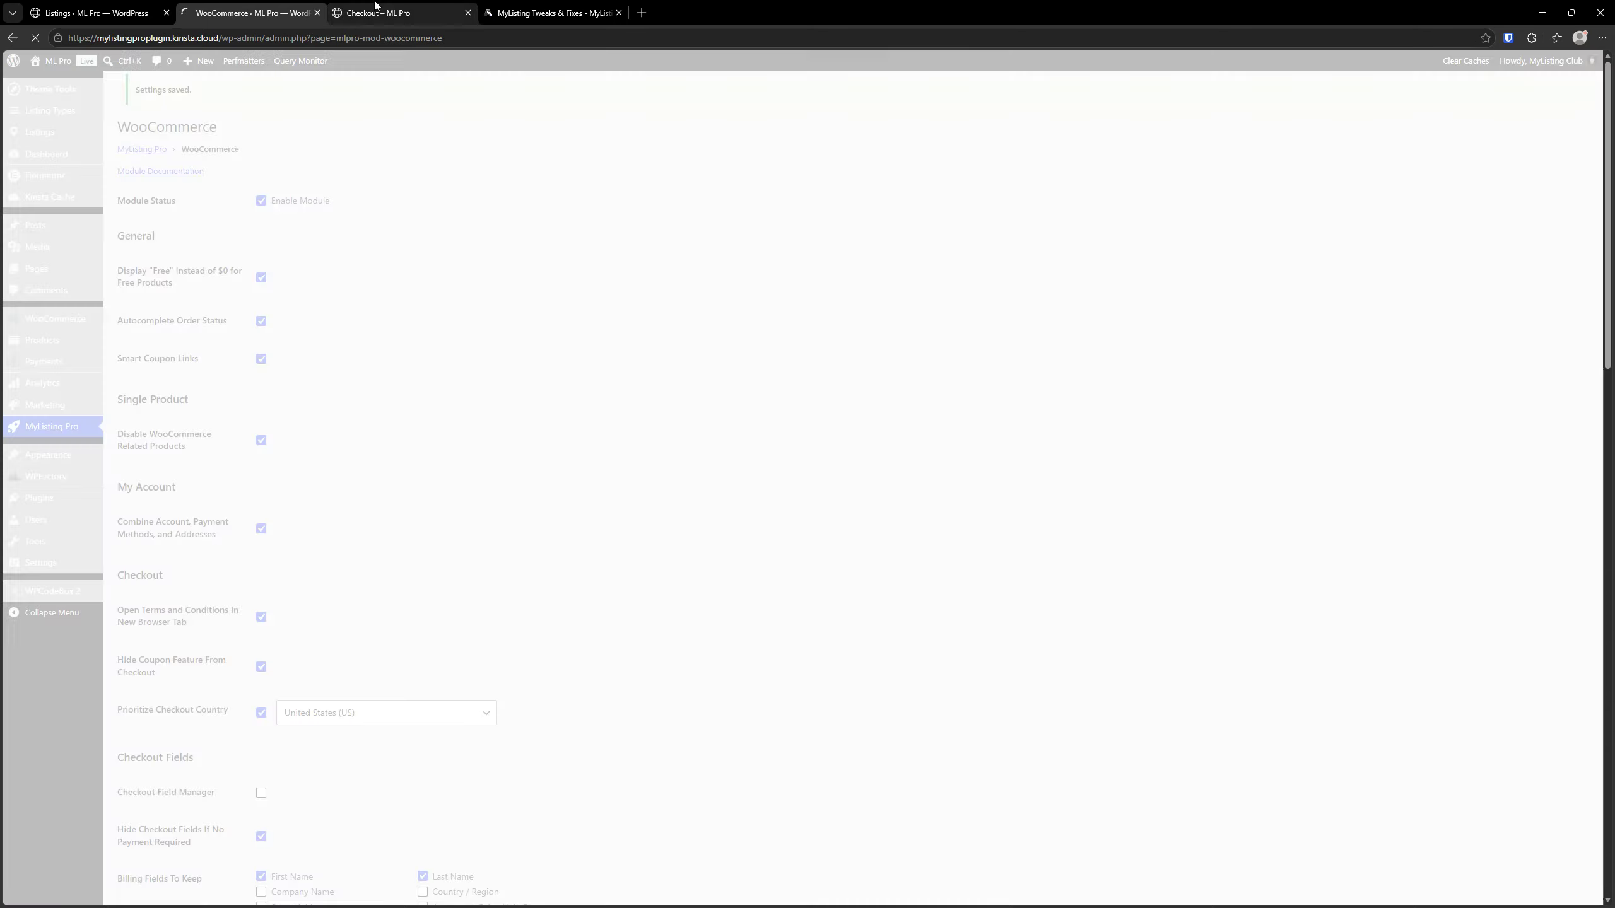
left_click(375, 11)
left_click(36, 38)
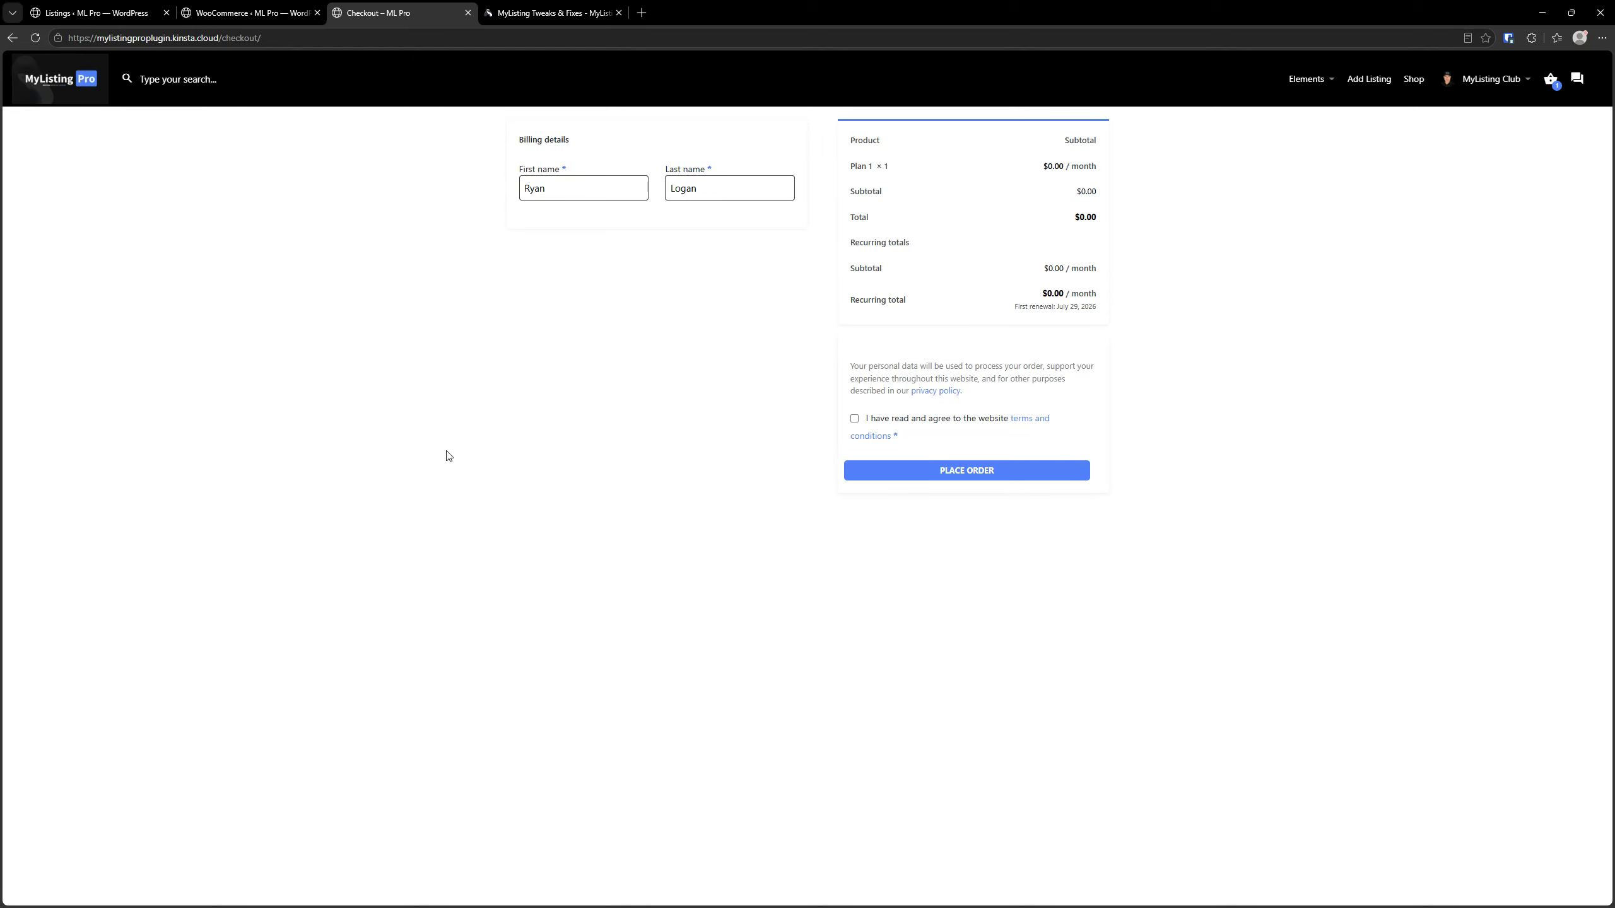
Keep the Email Address billing field instead of Last Name, save the WooCommerce module settings and reload the checkout page
left_click(280, 12)
scroll(379, 308, "down", 9)
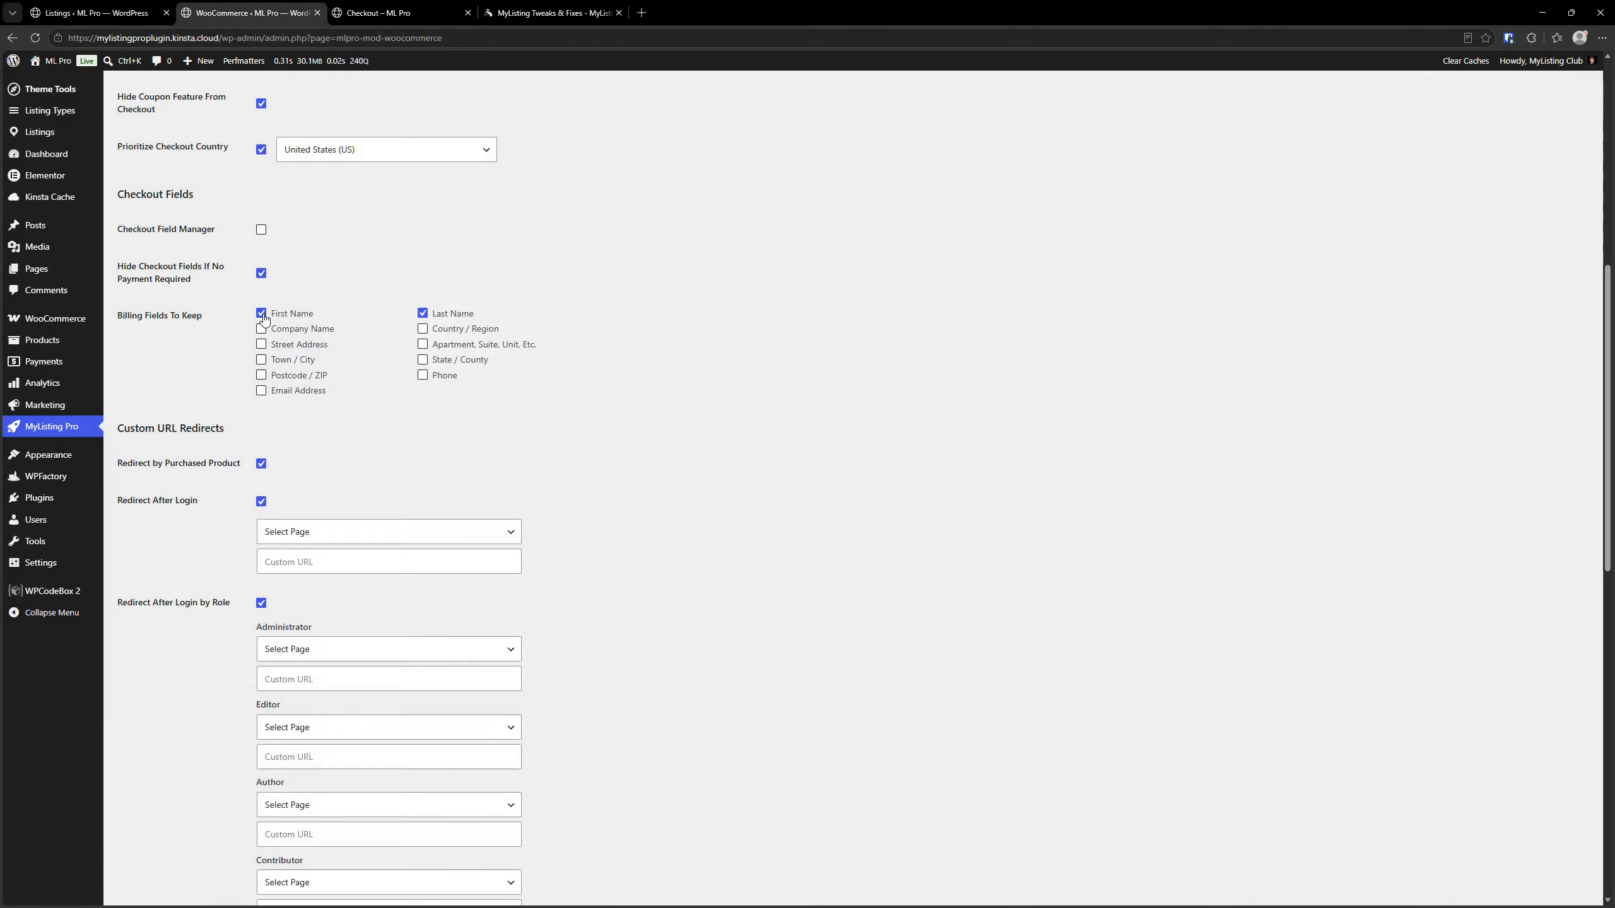
left_click(261, 390)
left_click(423, 313)
scroll(391, 338, "down", 14)
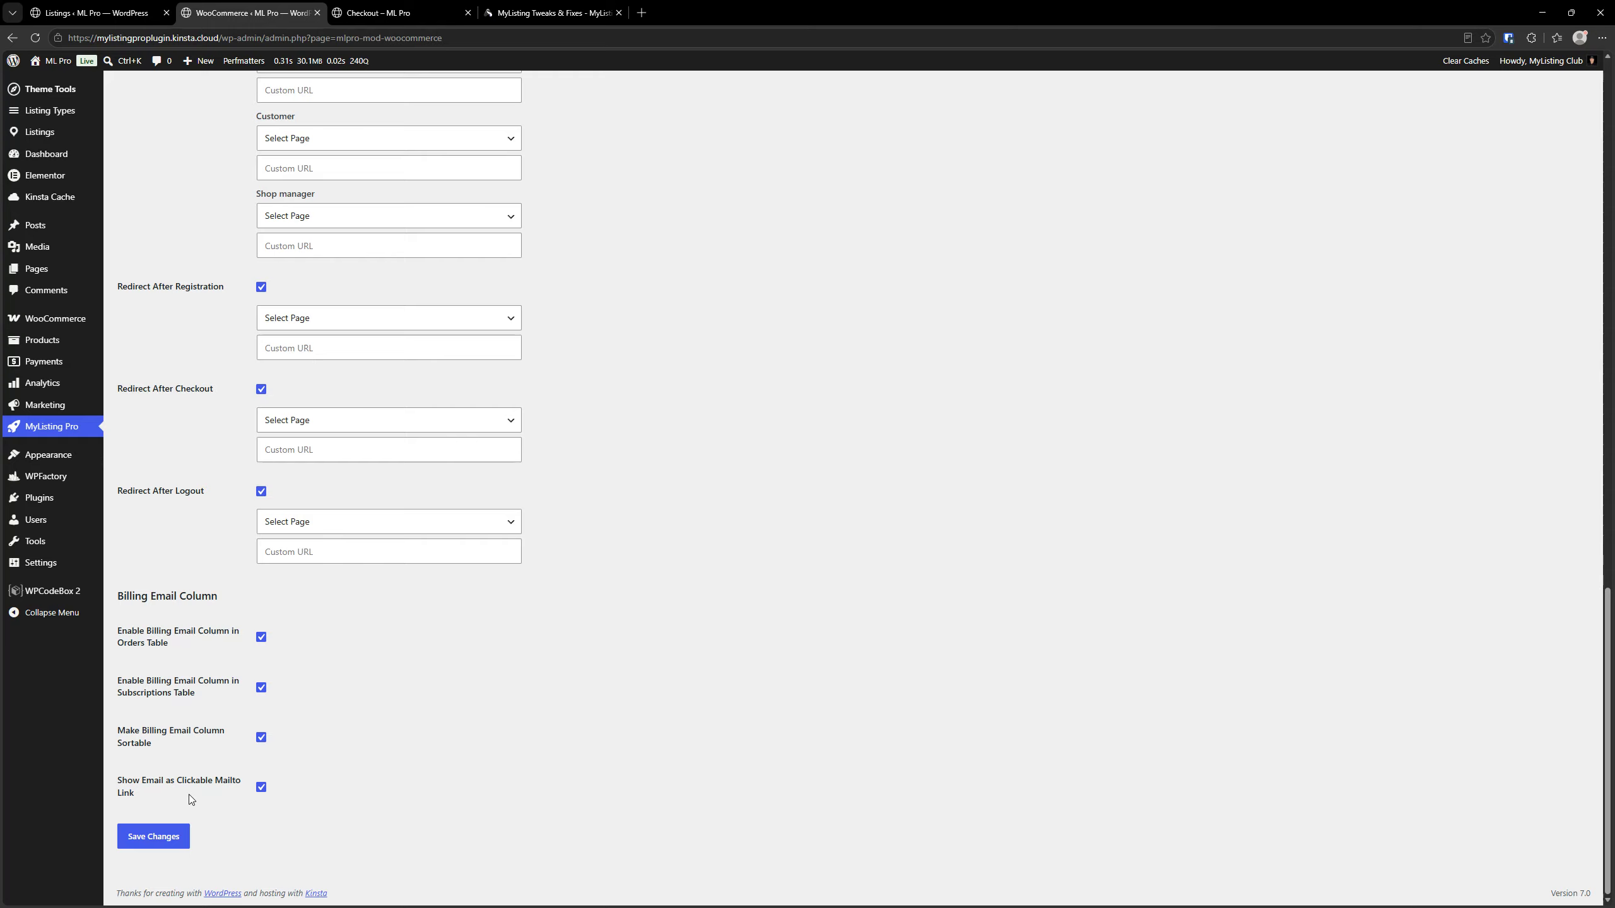
left_click(170, 836)
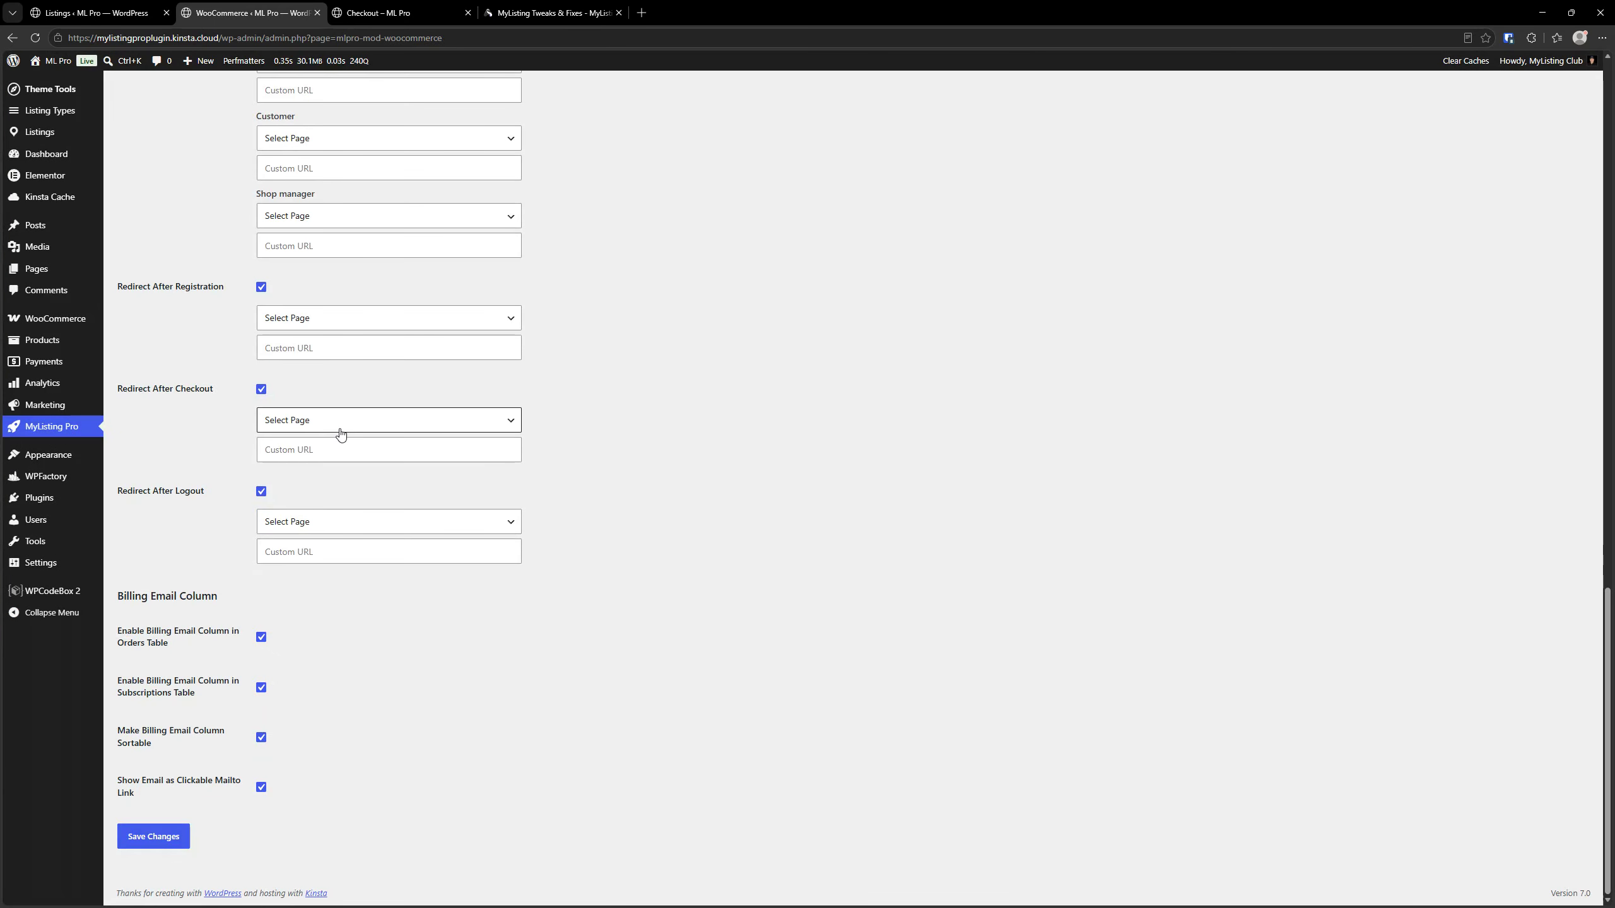
left_click(382, 8)
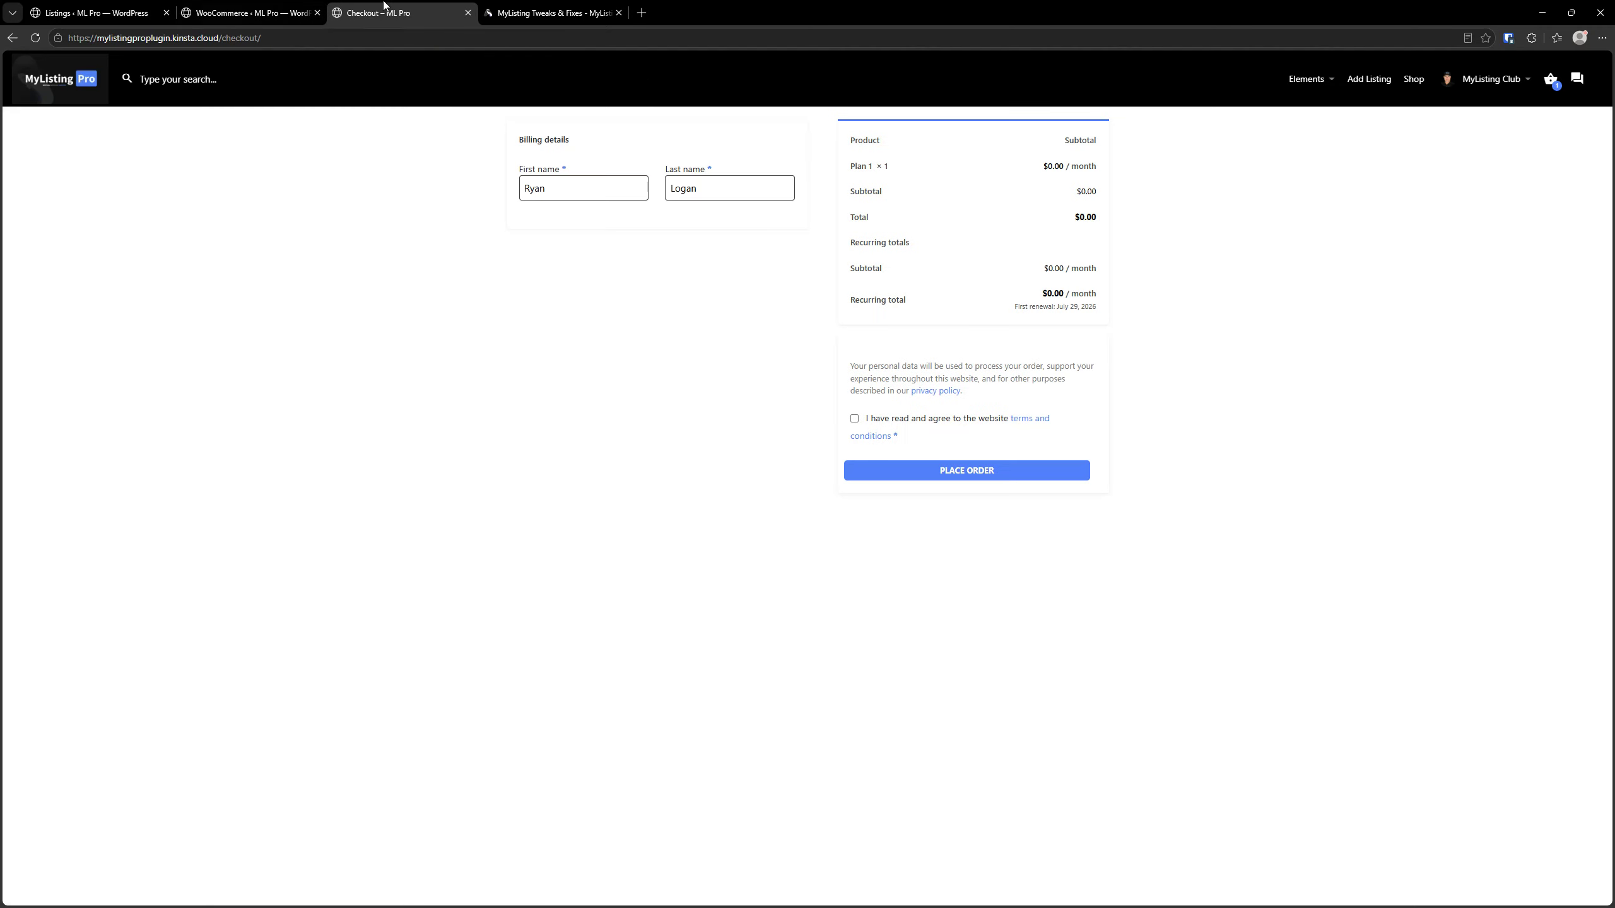
left_click(34, 38)
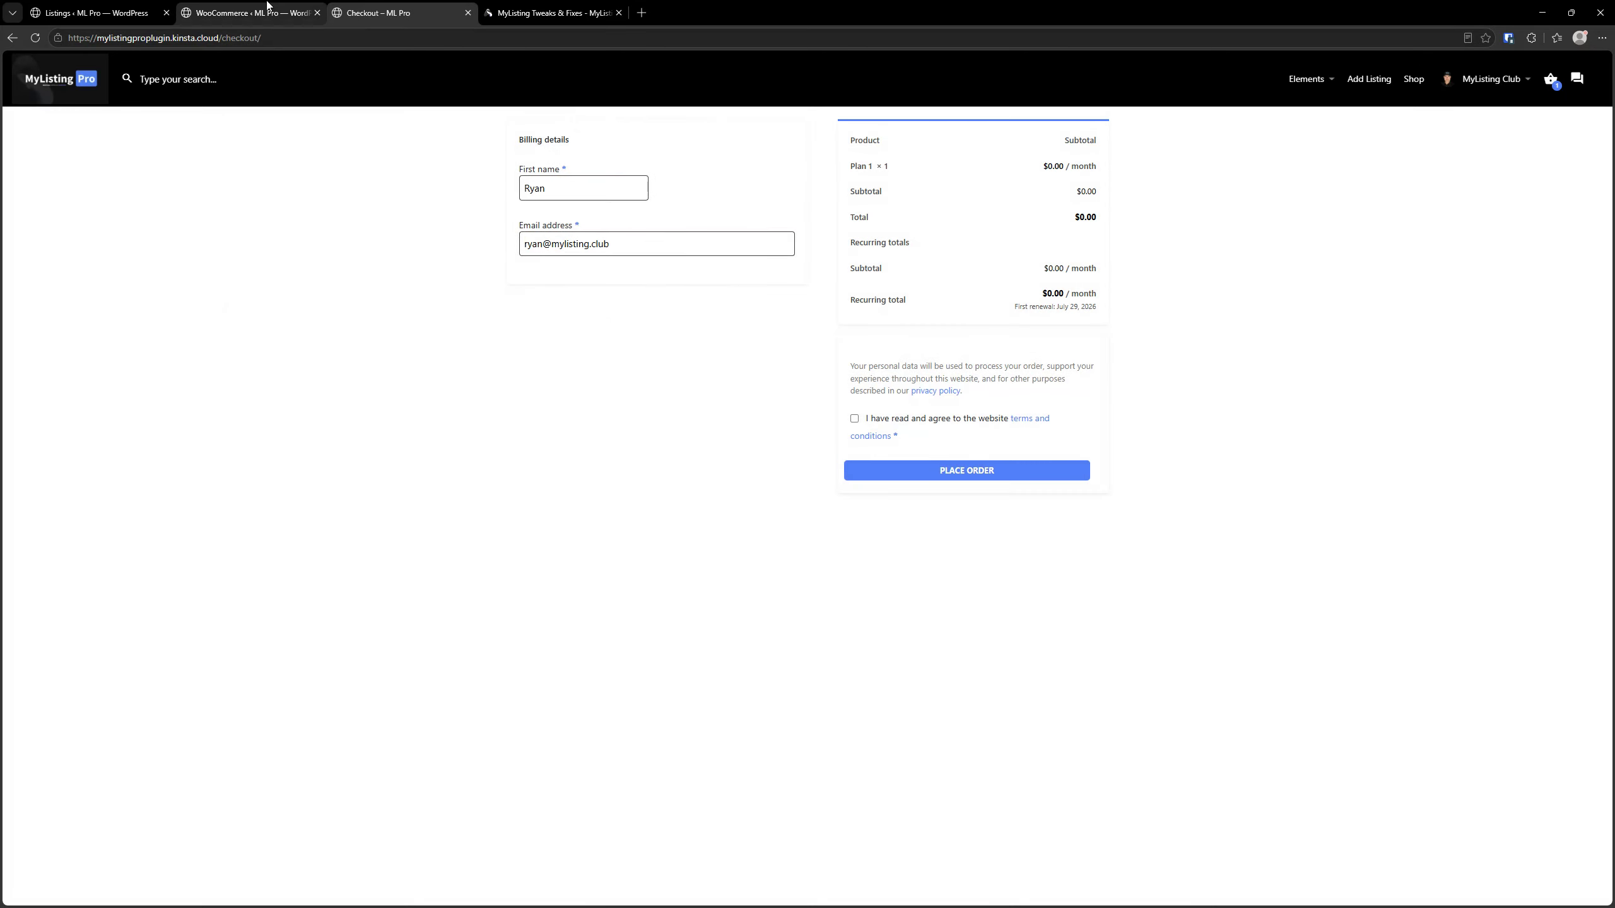
Review the Checkout Fields options in the WooCommerce module settings
left_click(266, 11)
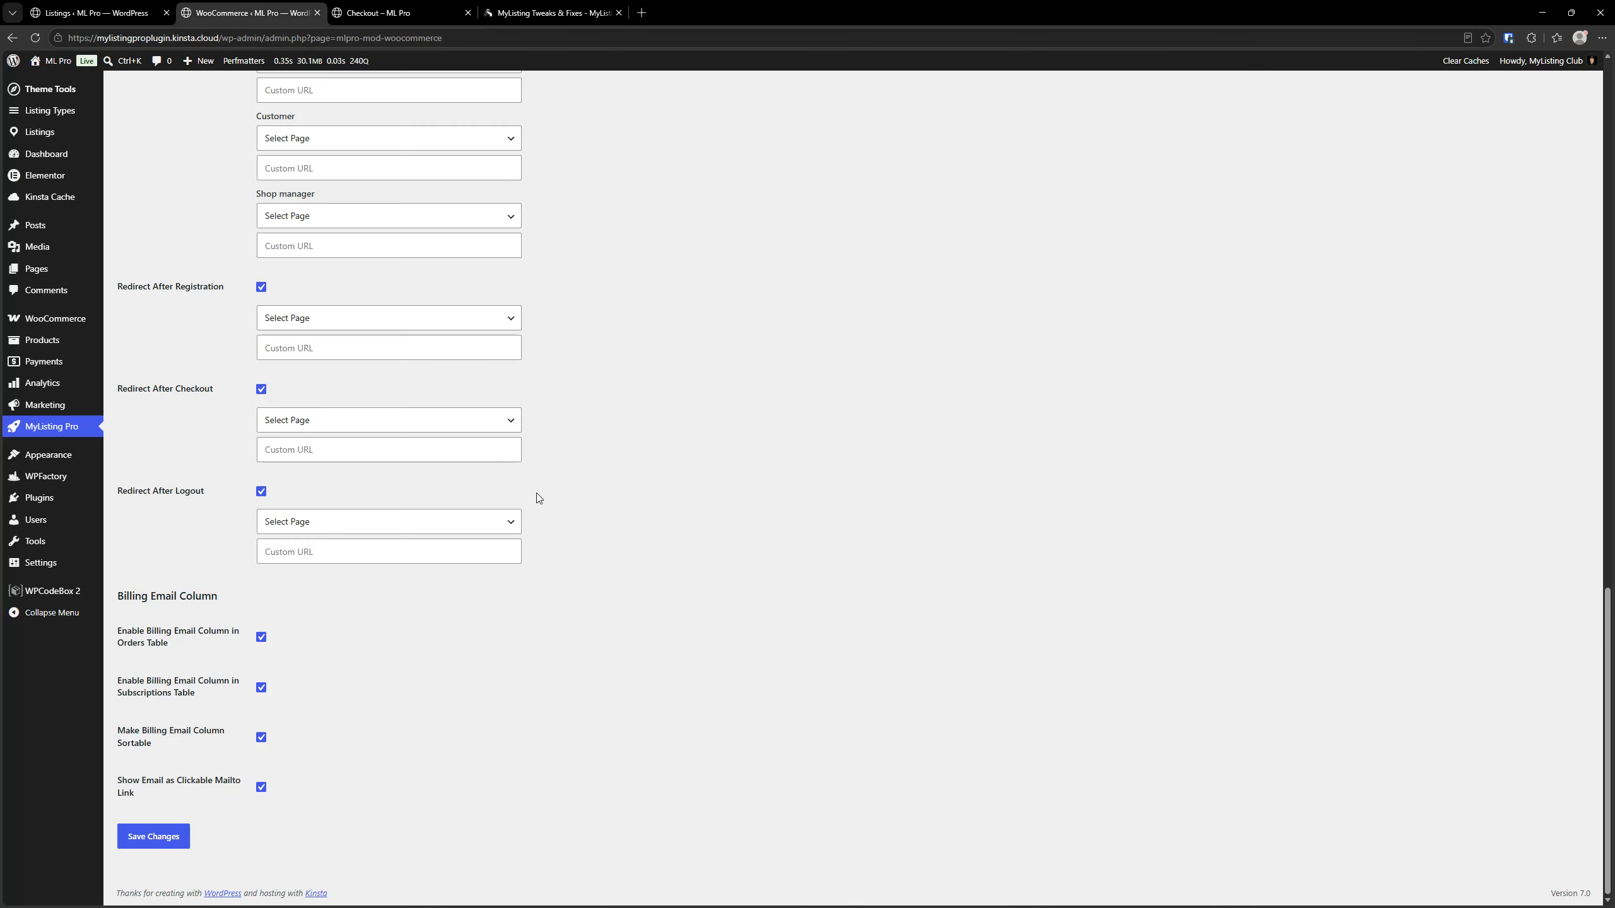
scroll(638, 525, "up", 9)
scroll(642, 530, "up", 5)
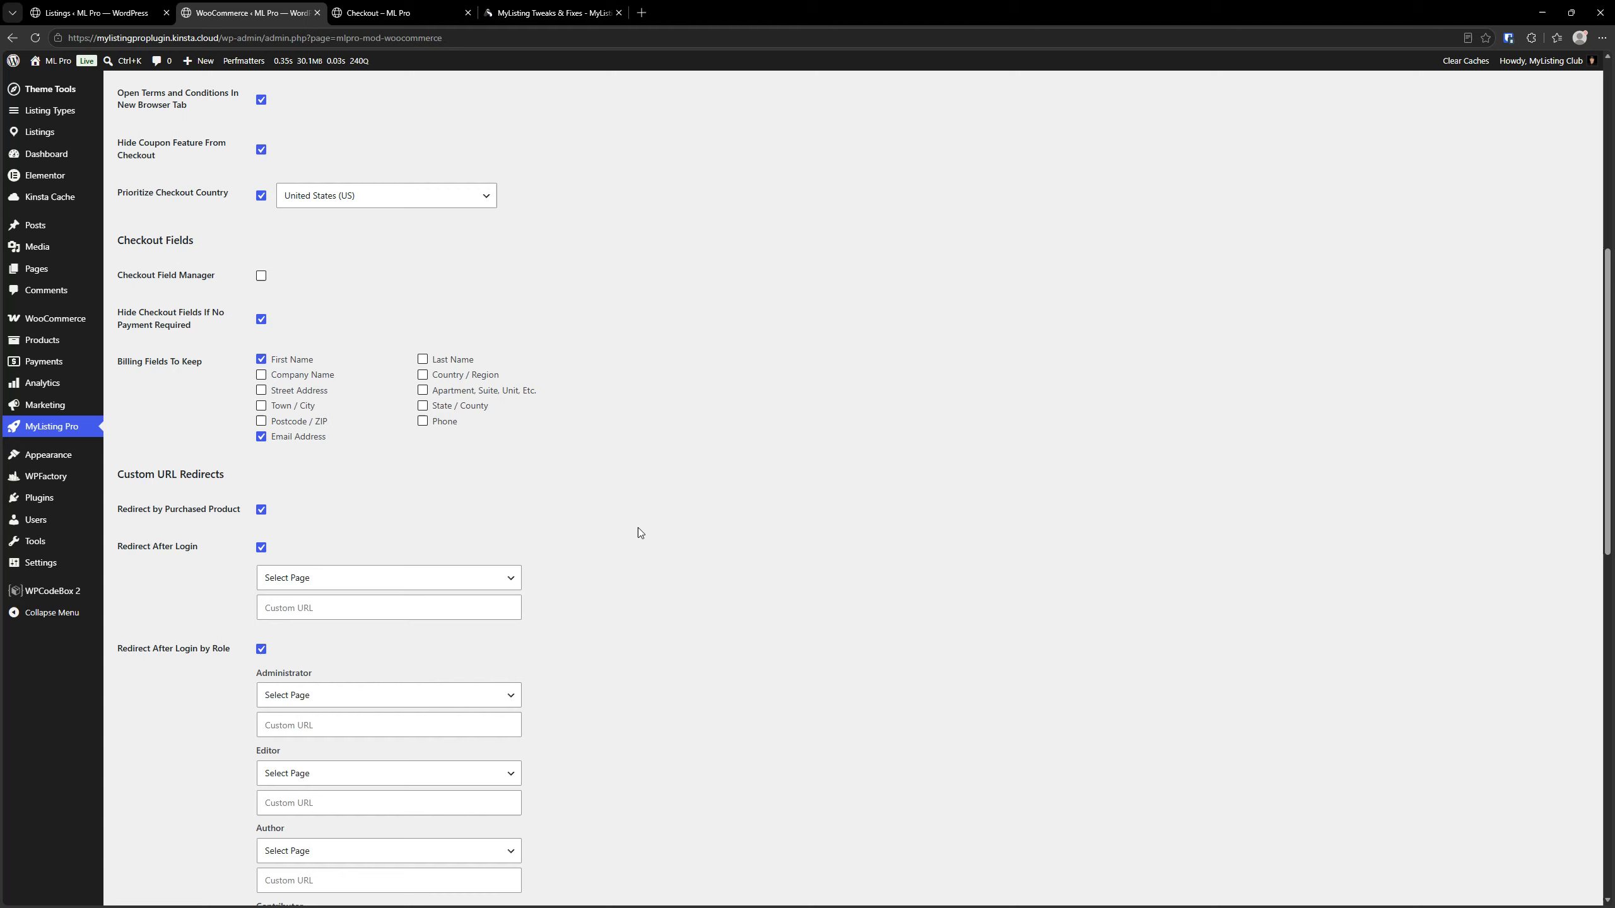
Go to the shop from the checkout page and open the Plan 3 product page
left_click(382, 12)
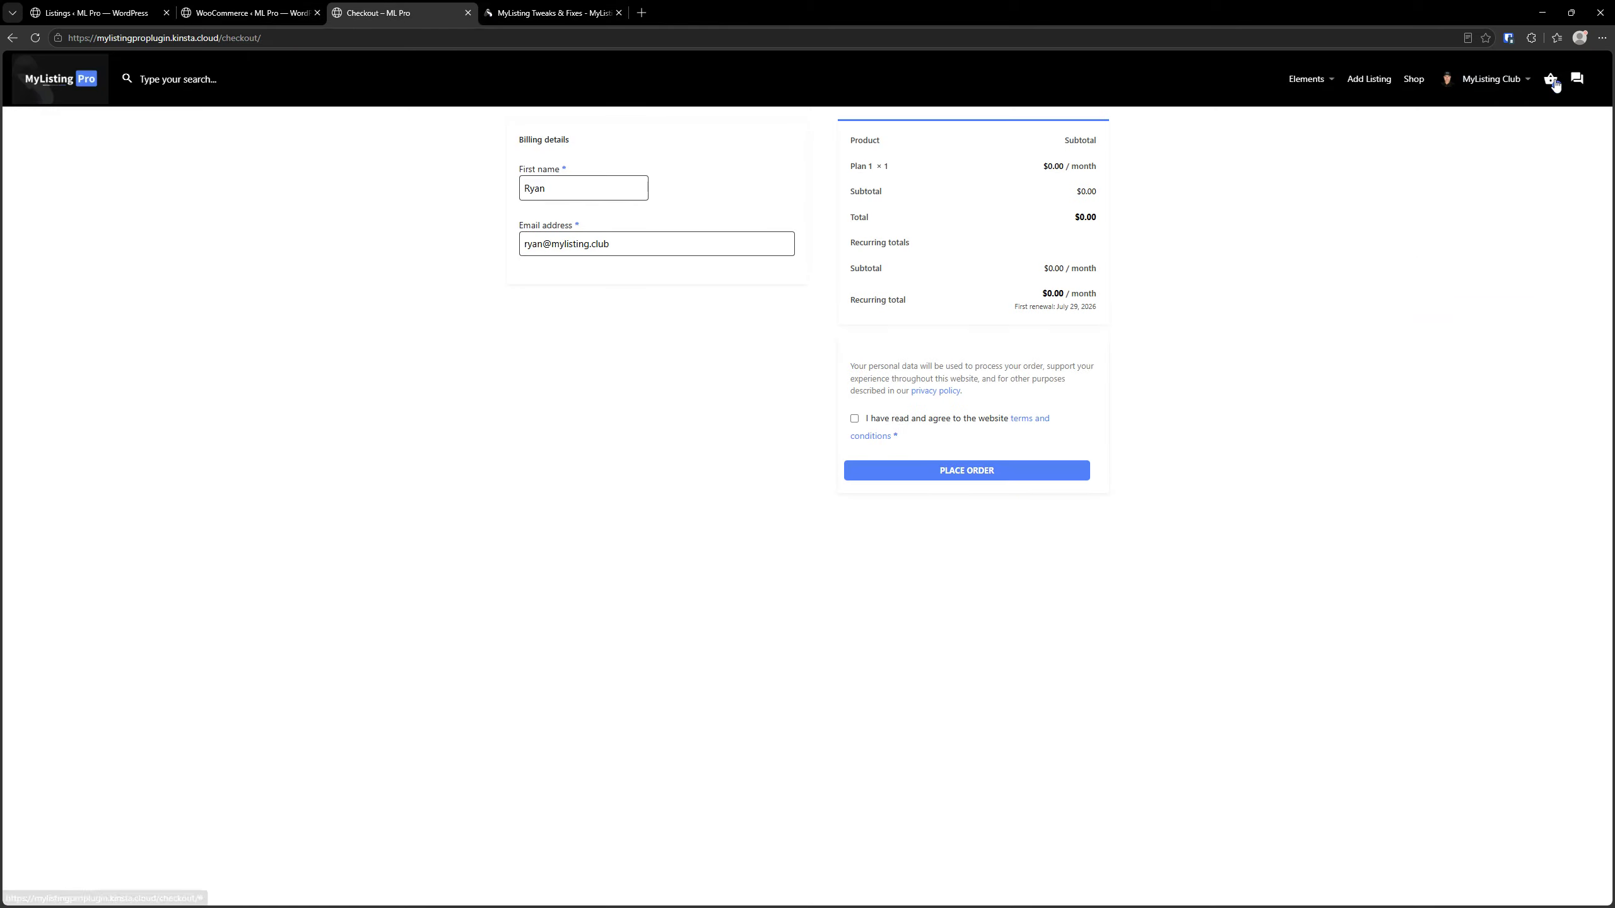
mouse_move(1349, 81)
left_click(1414, 78)
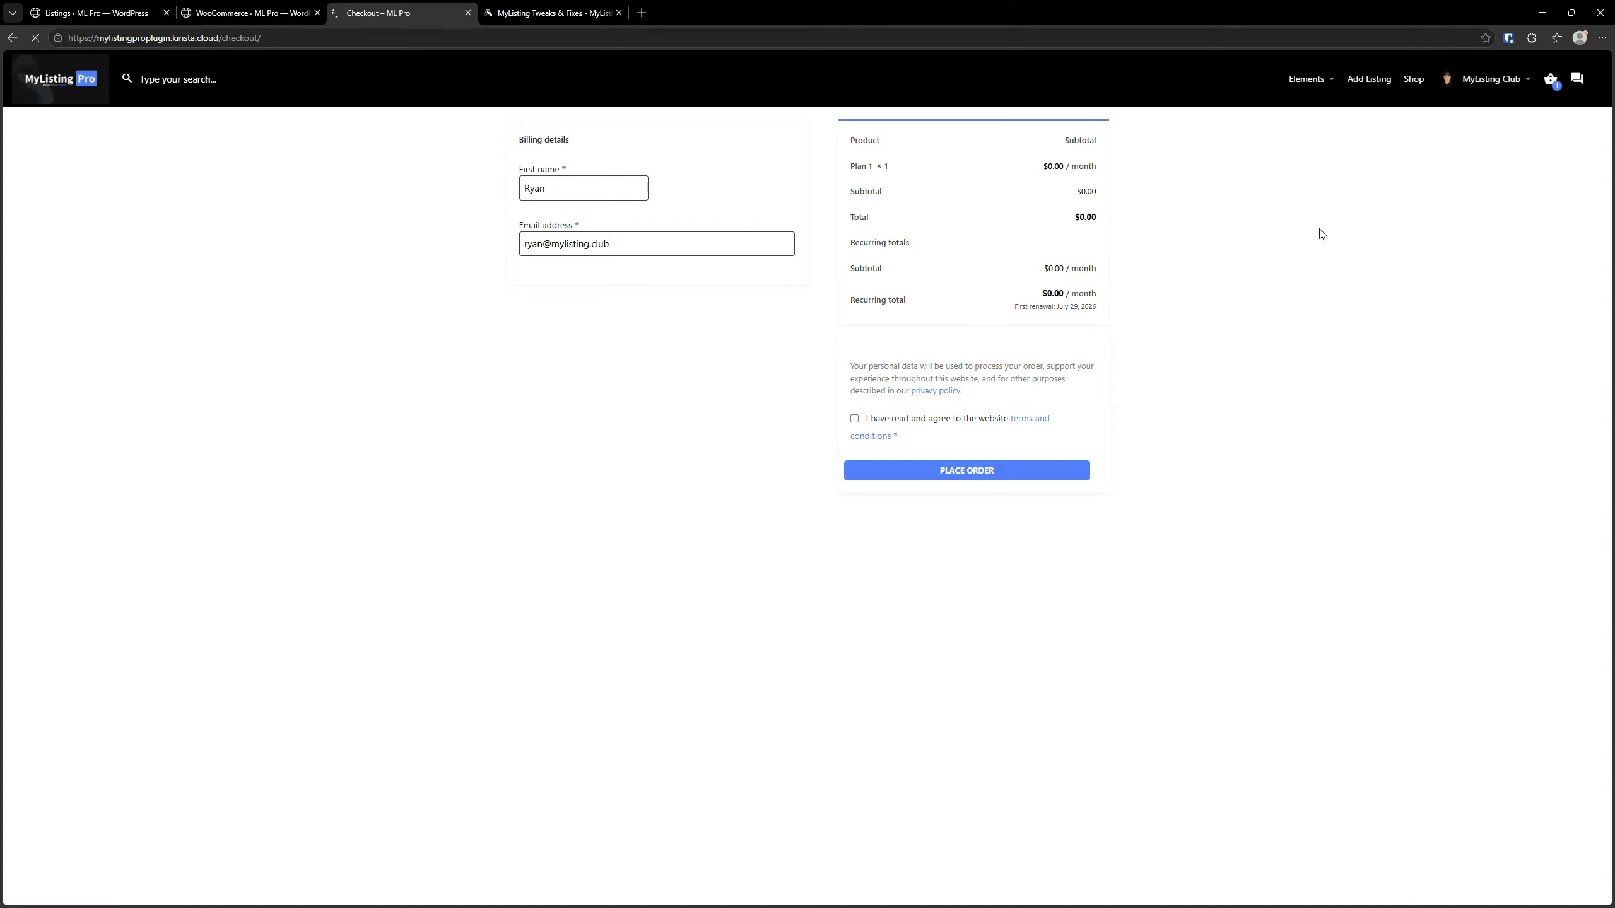
scroll(602, 541, "down", 20)
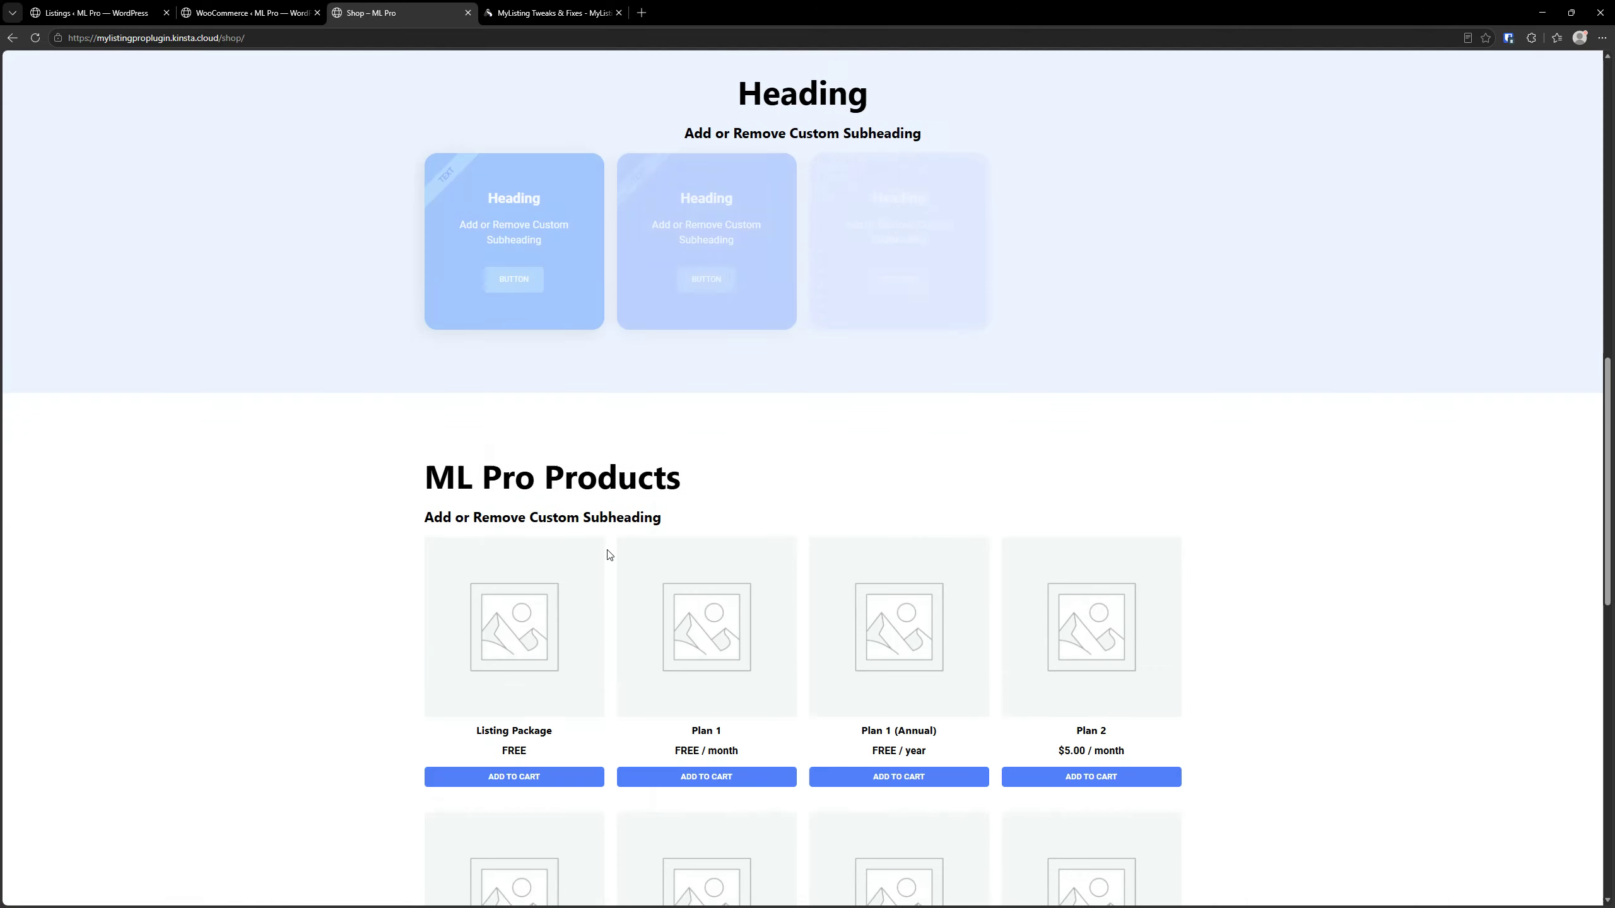
scroll(717, 473, "up", 3)
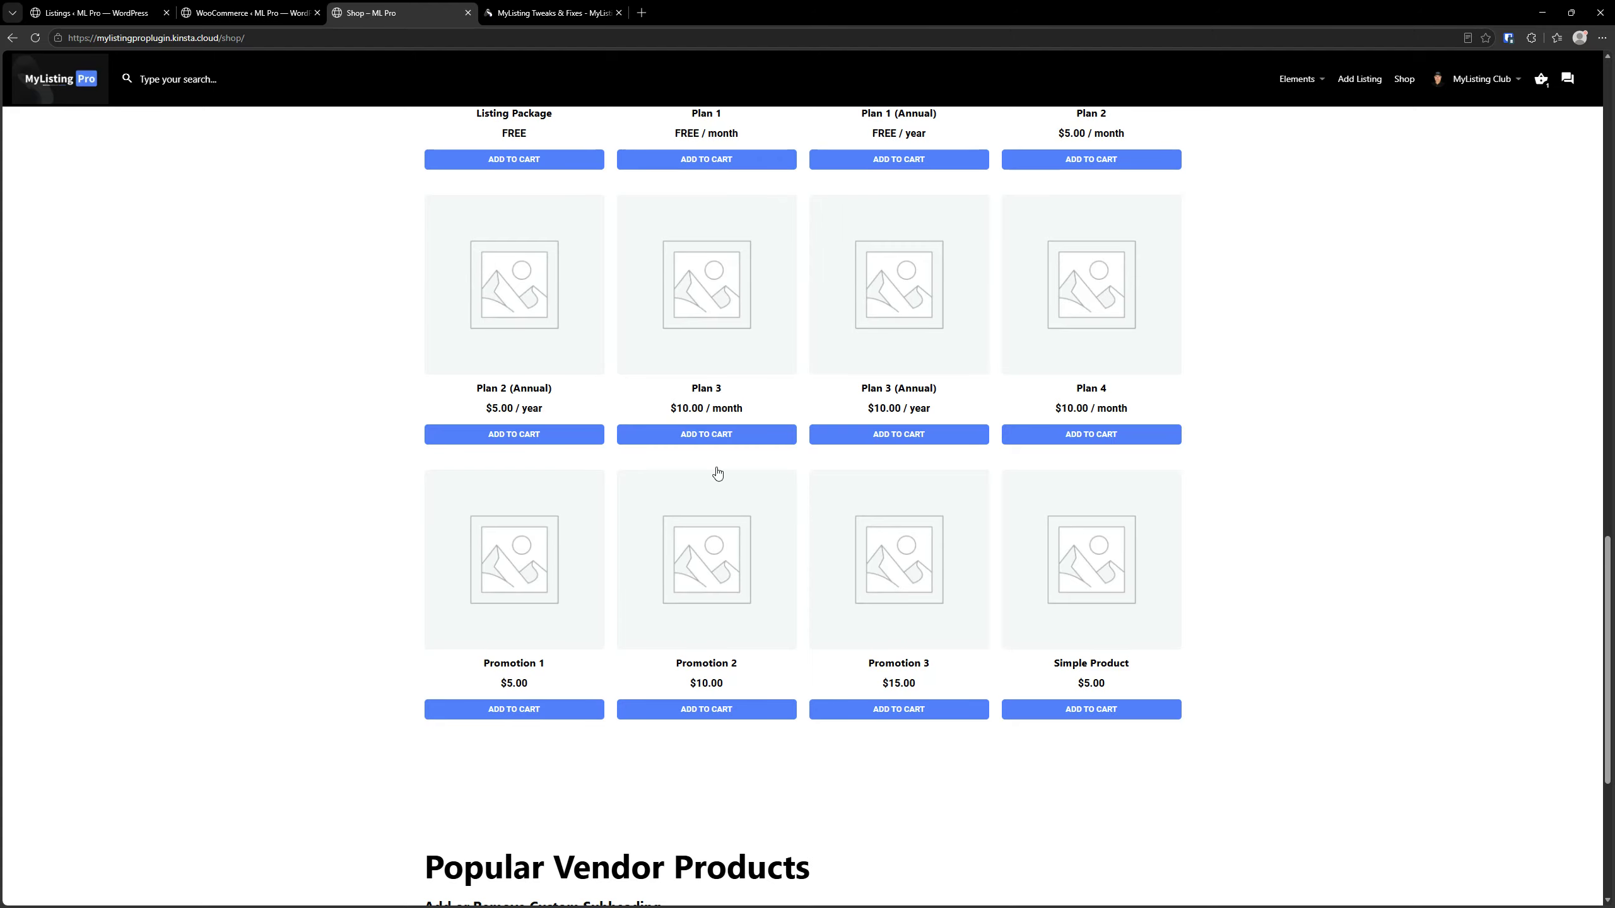
left_click(704, 299)
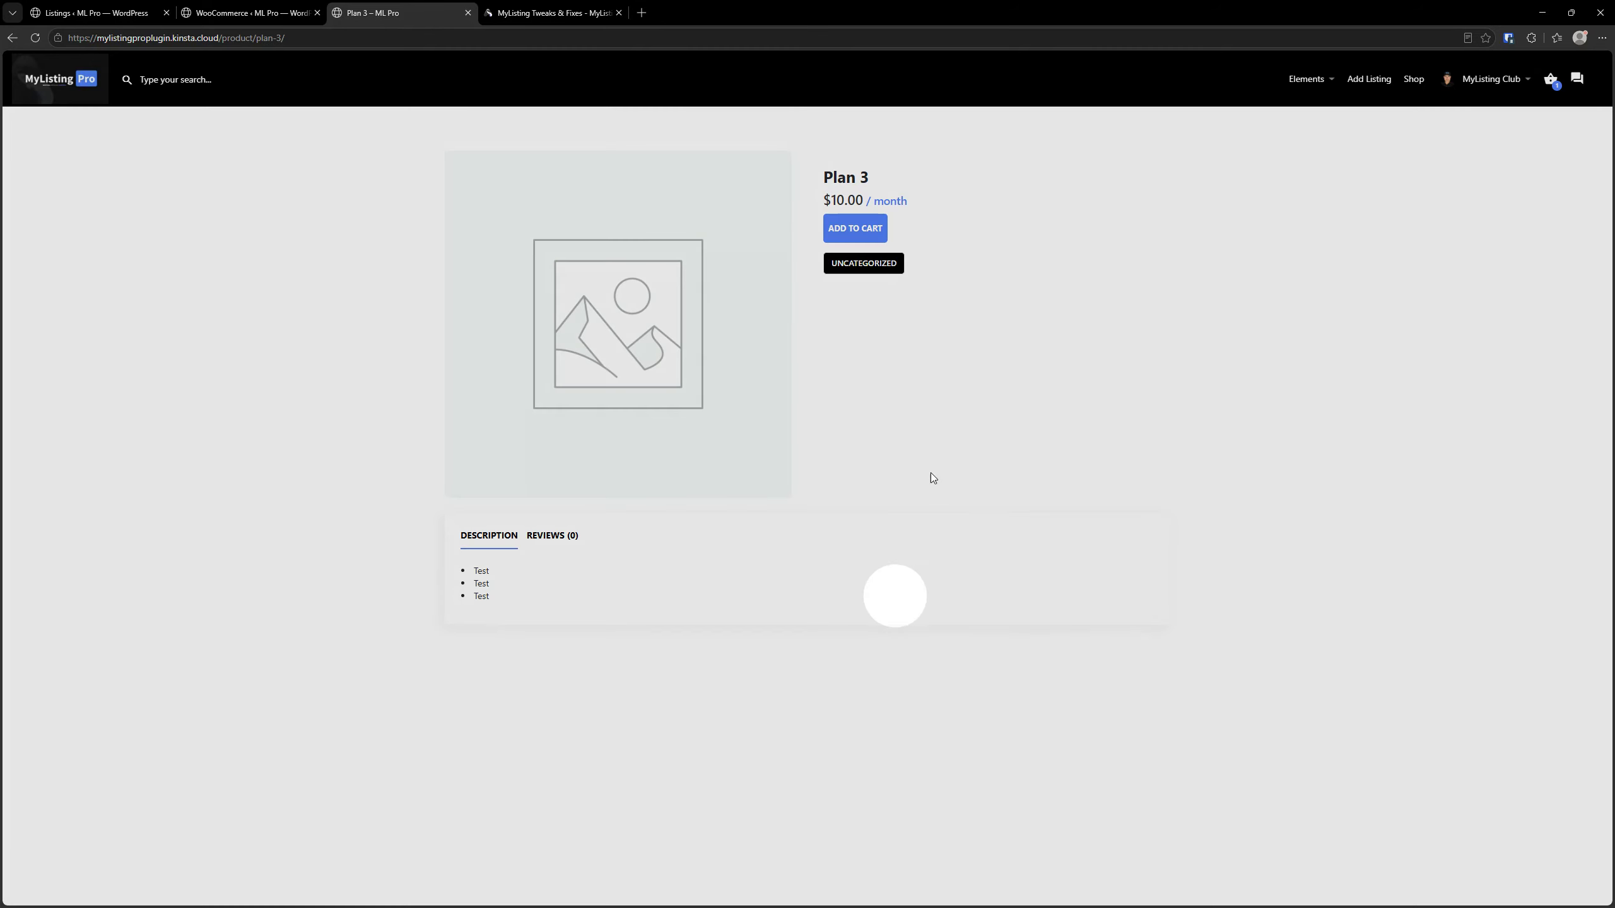
Find "related" in the WooCommerce module settings, turn off Disable WooCommerce Related Products and save the settings
key("ctrl+shift+Tab")
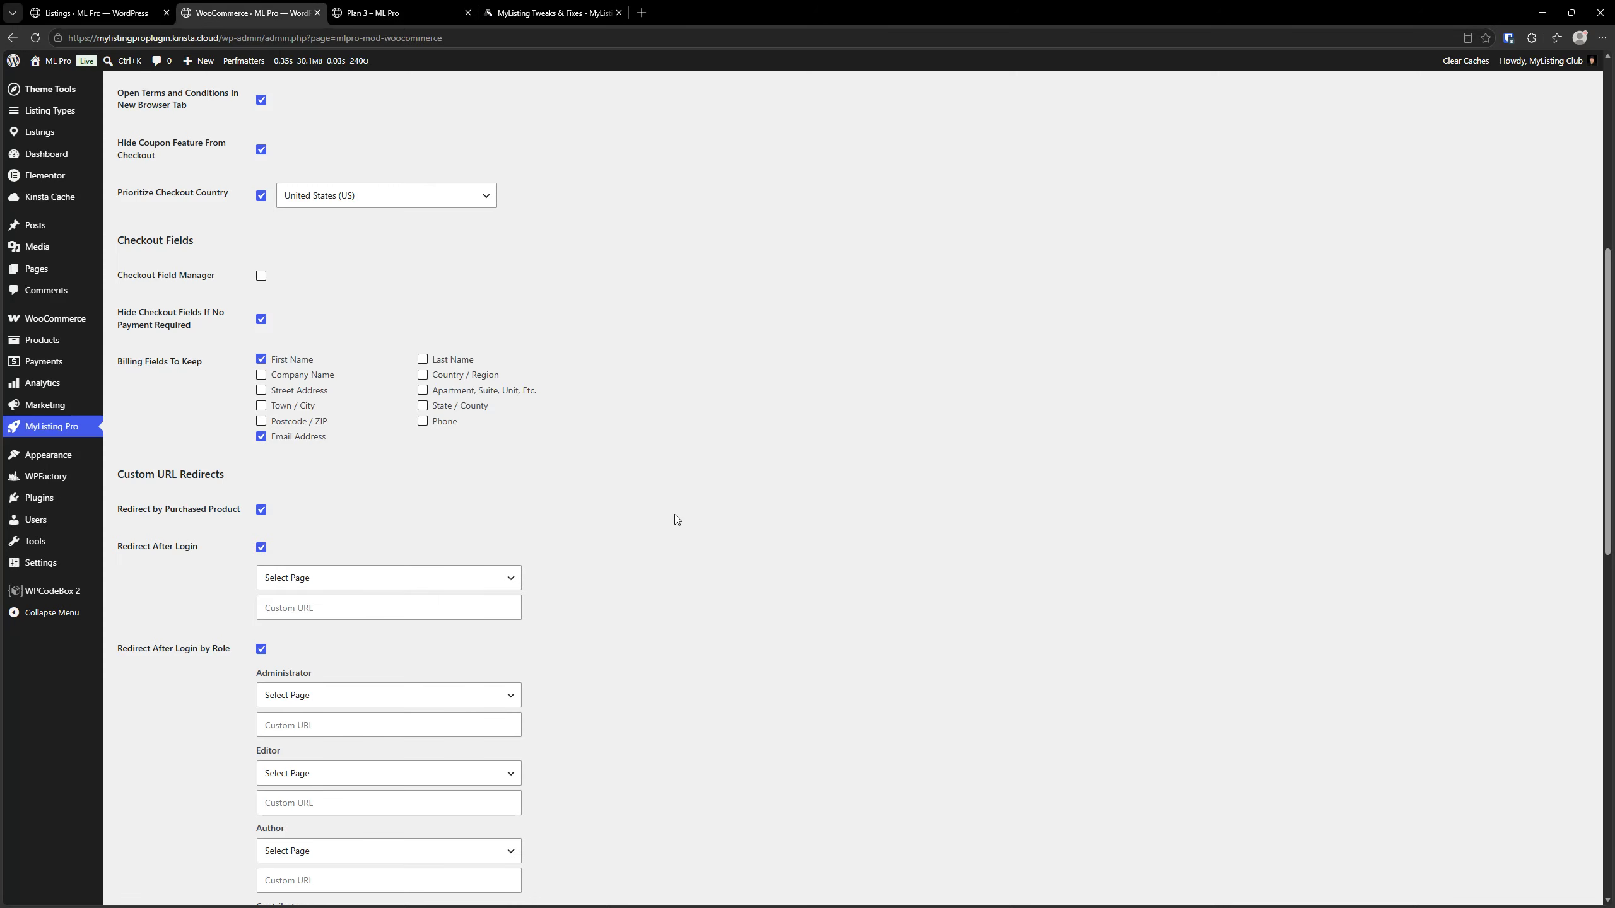
key("ctrl+f")
type("related")
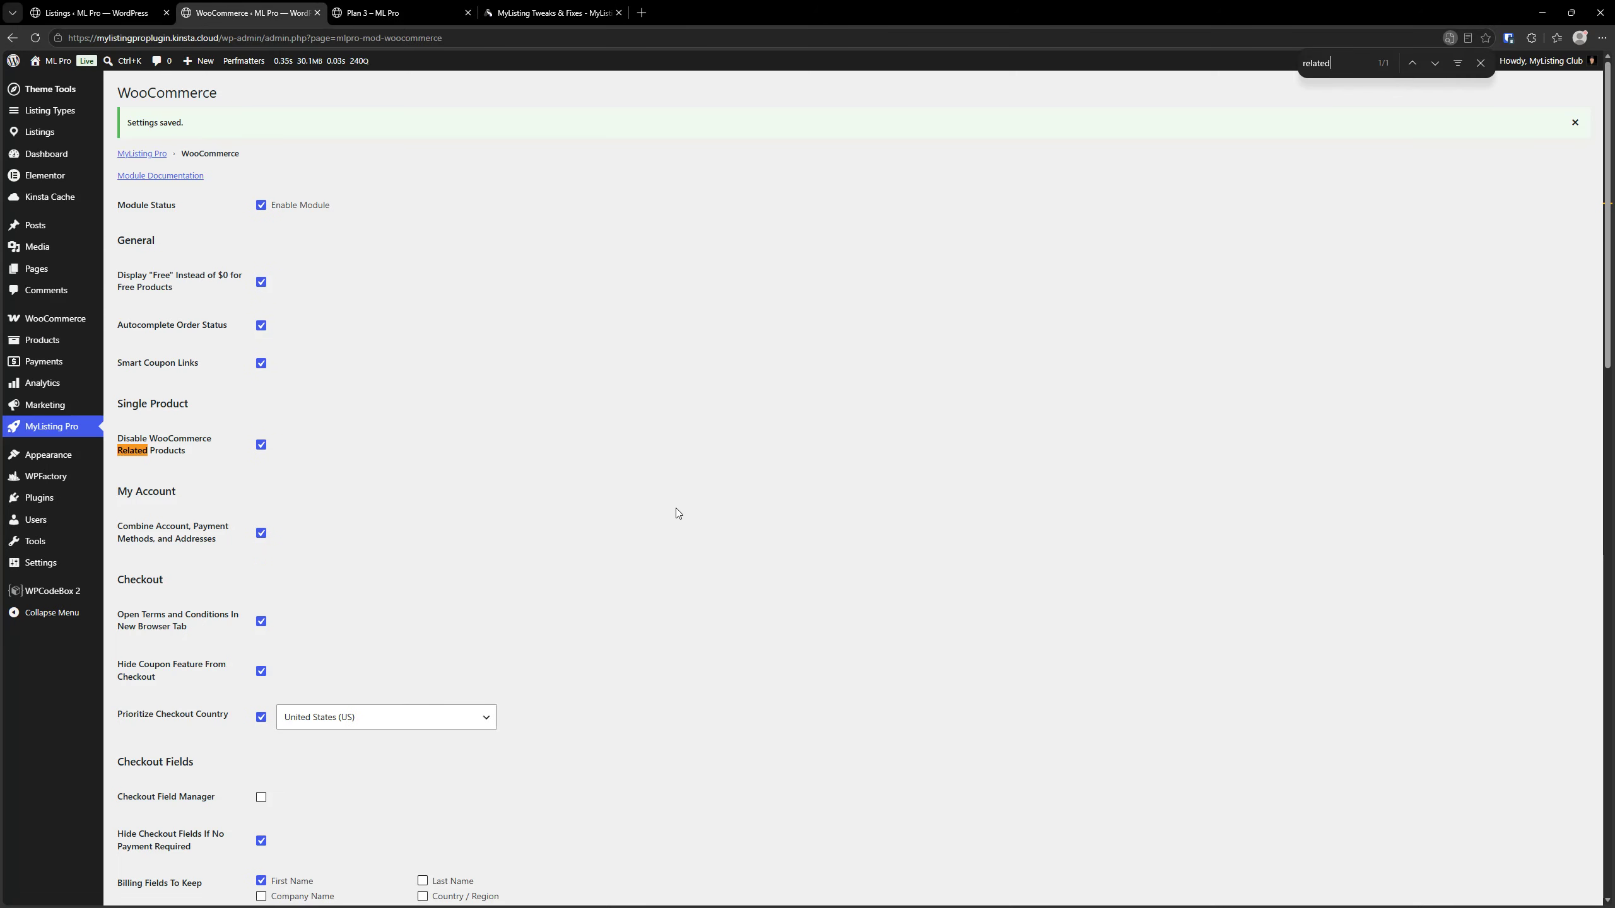
left_click(260, 444)
scroll(222, 618, "down", 15)
left_click(159, 837)
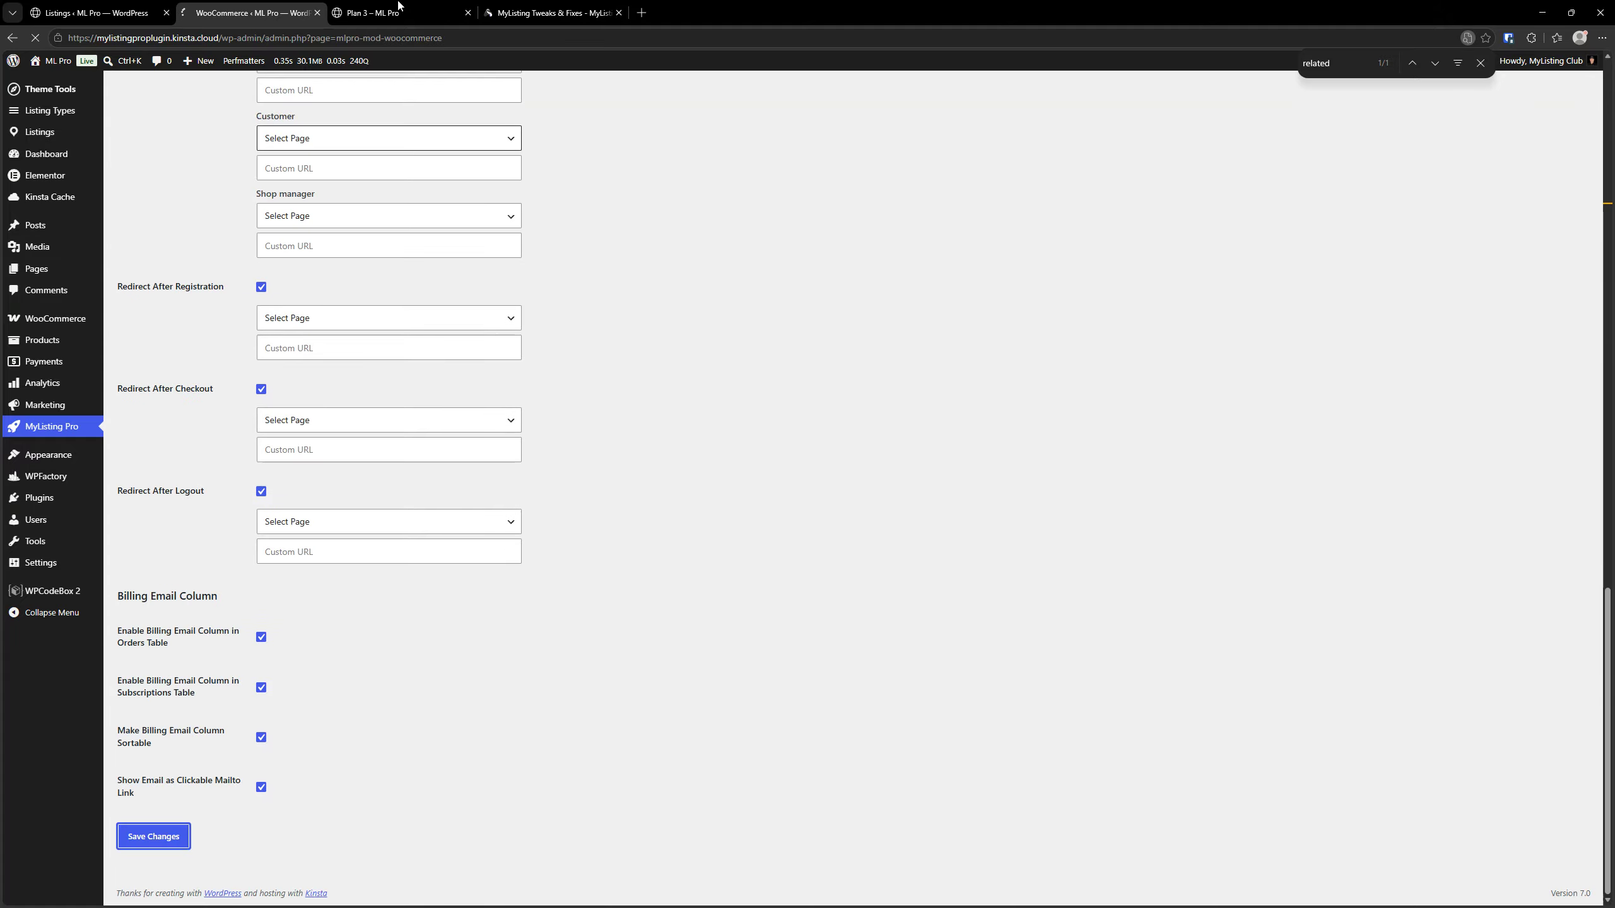
Reload the Plan 3 product page and examine its Related Products section
left_click(397, 6)
key("F5")
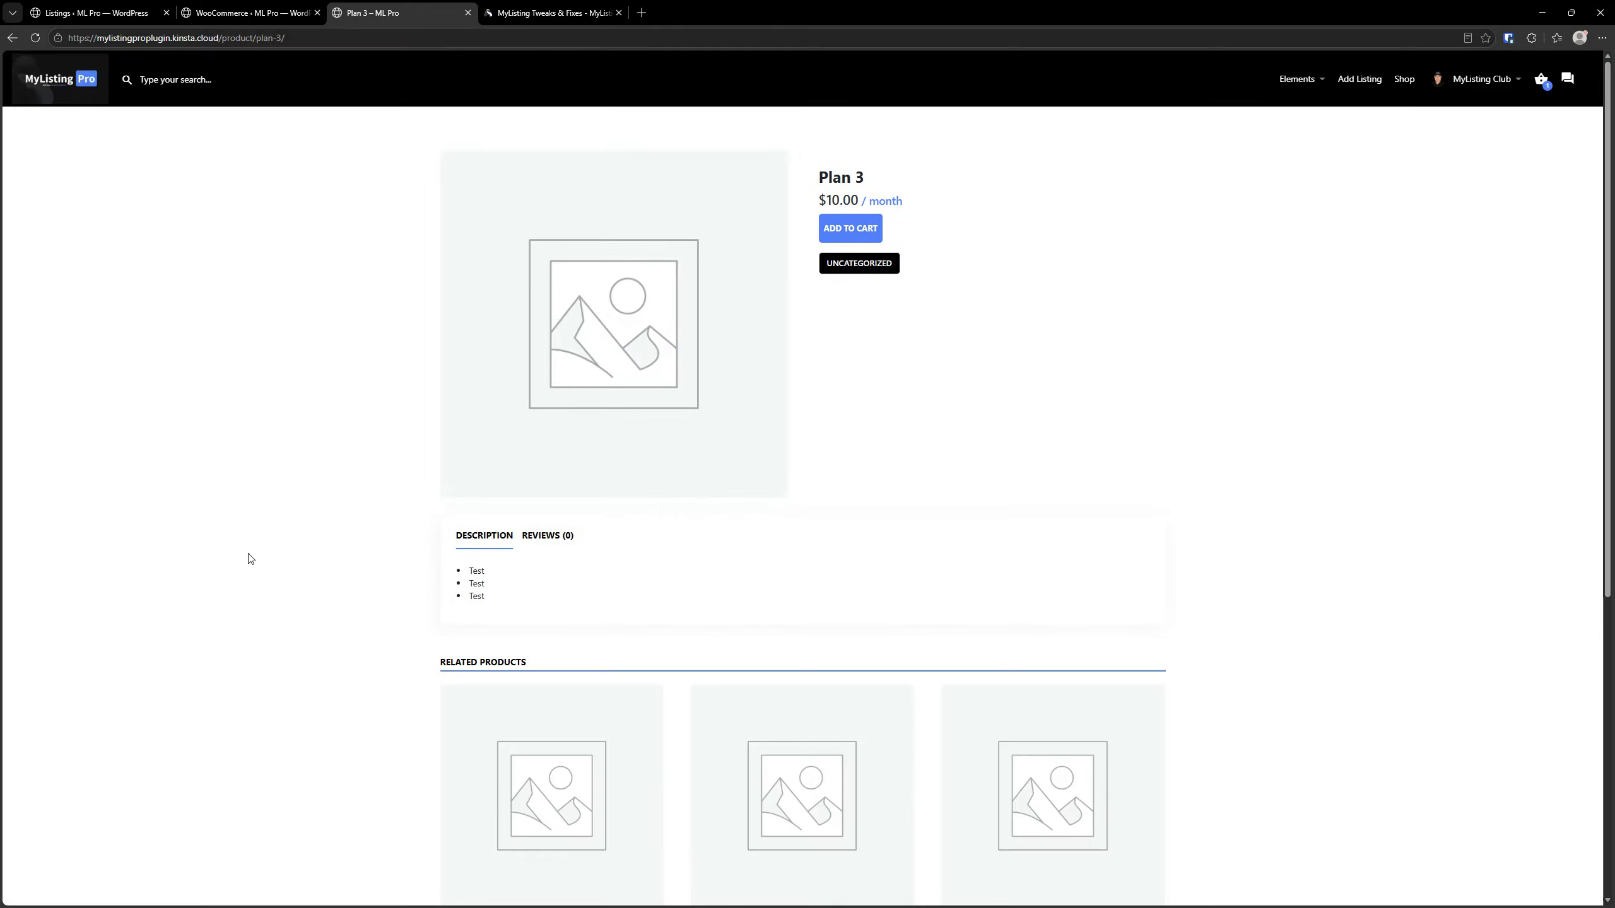
scroll(250, 588, "down", 2)
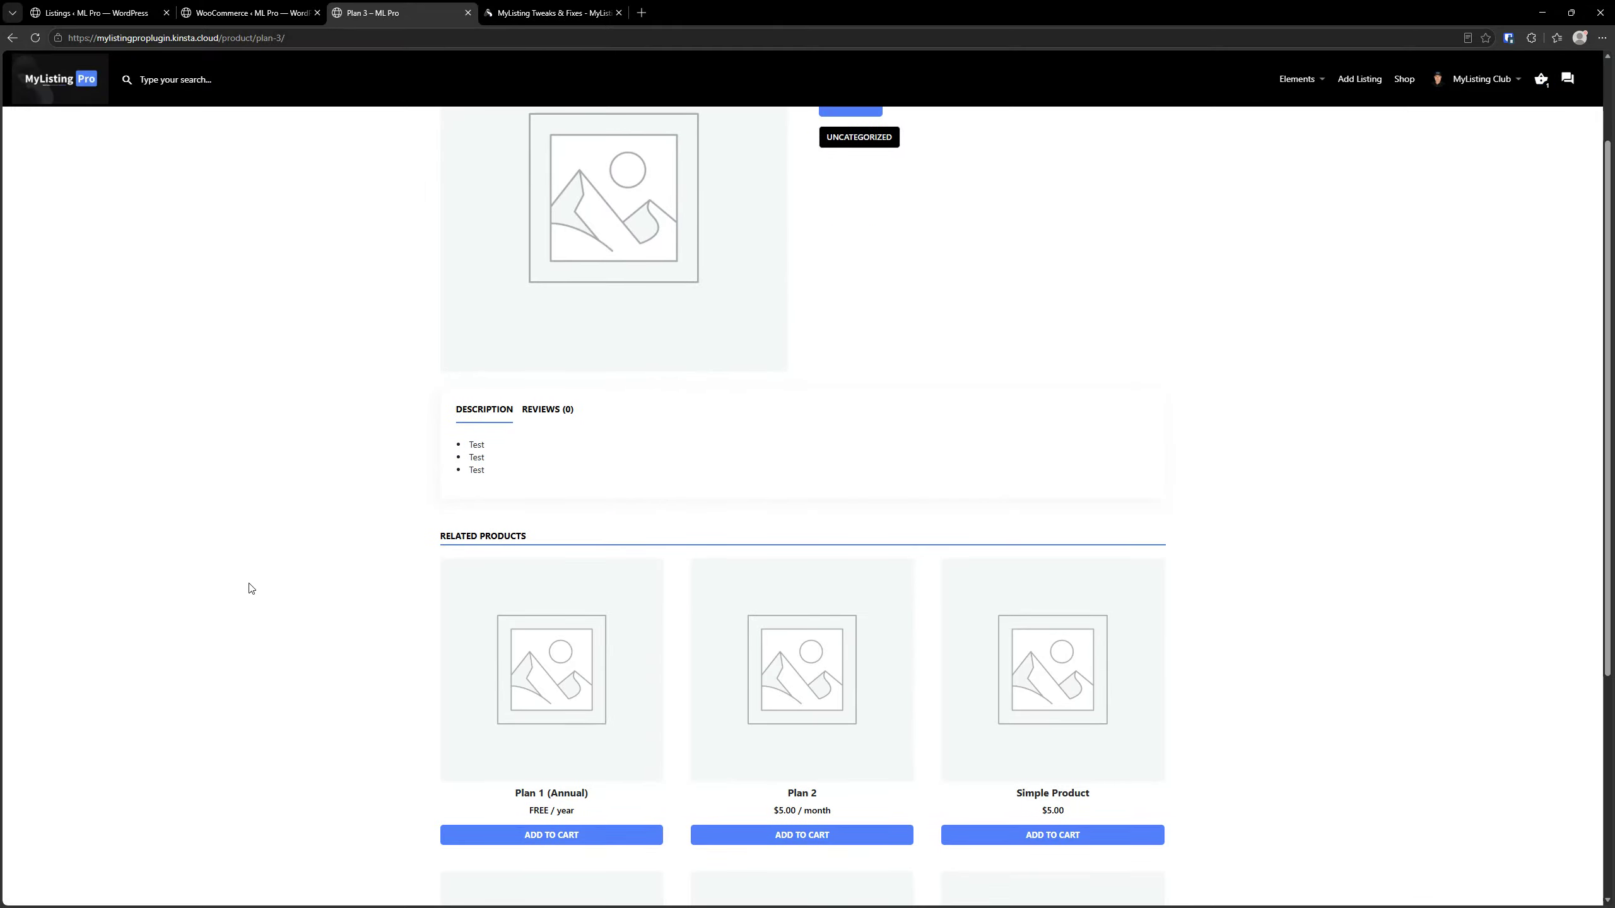
scroll(248, 589, "down", 6)
scroll(247, 589, "up", 5)
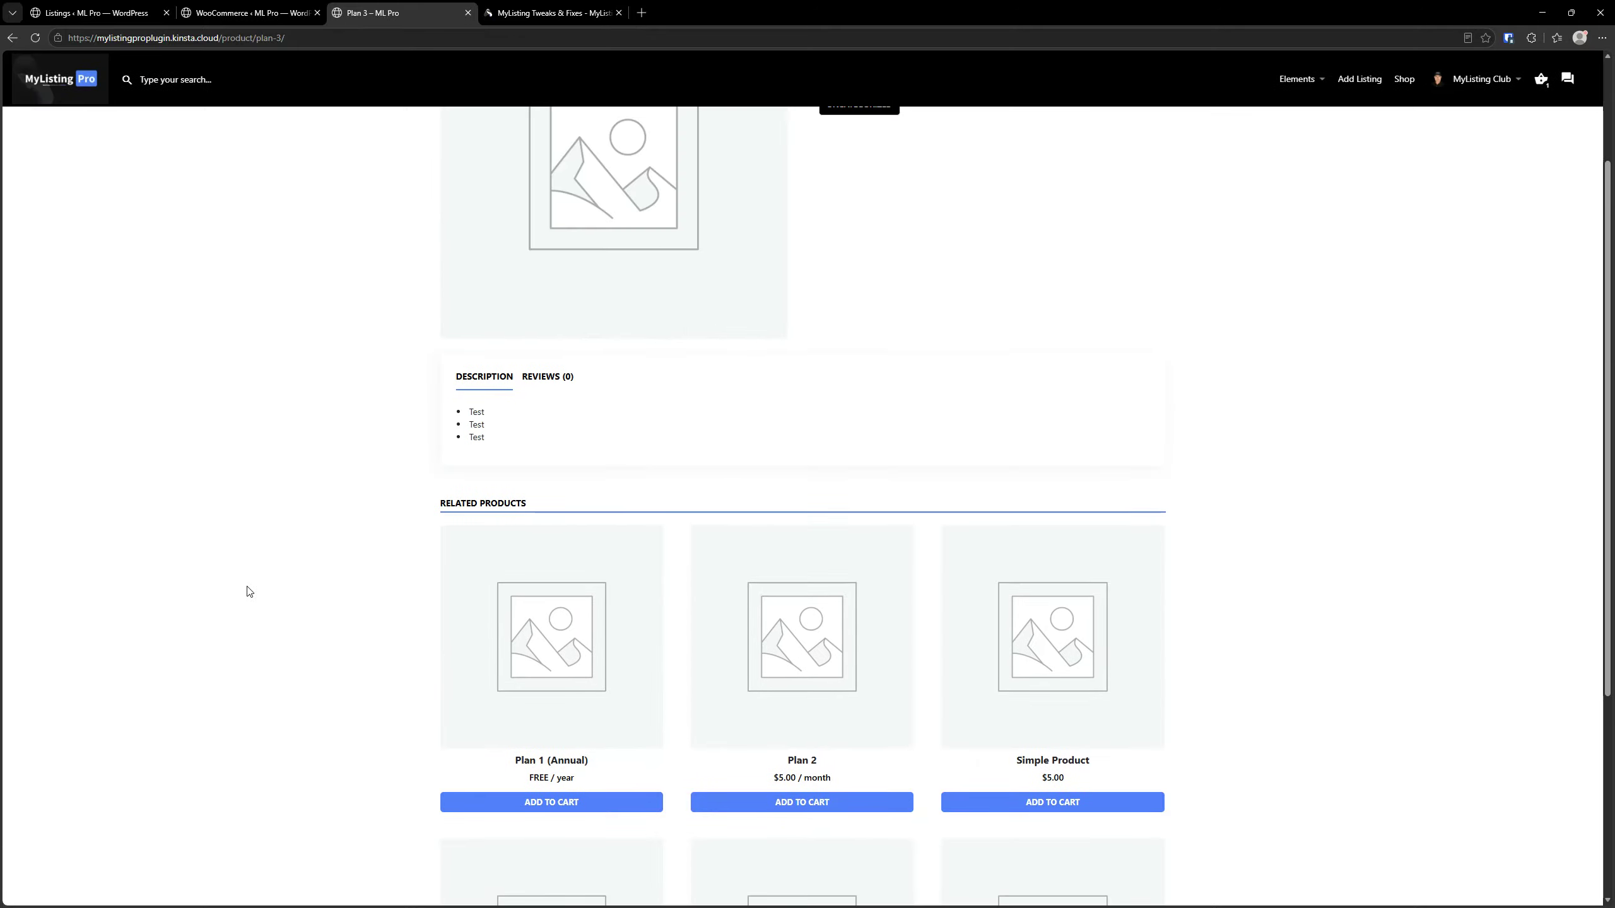
scroll(249, 590, "up", 3)
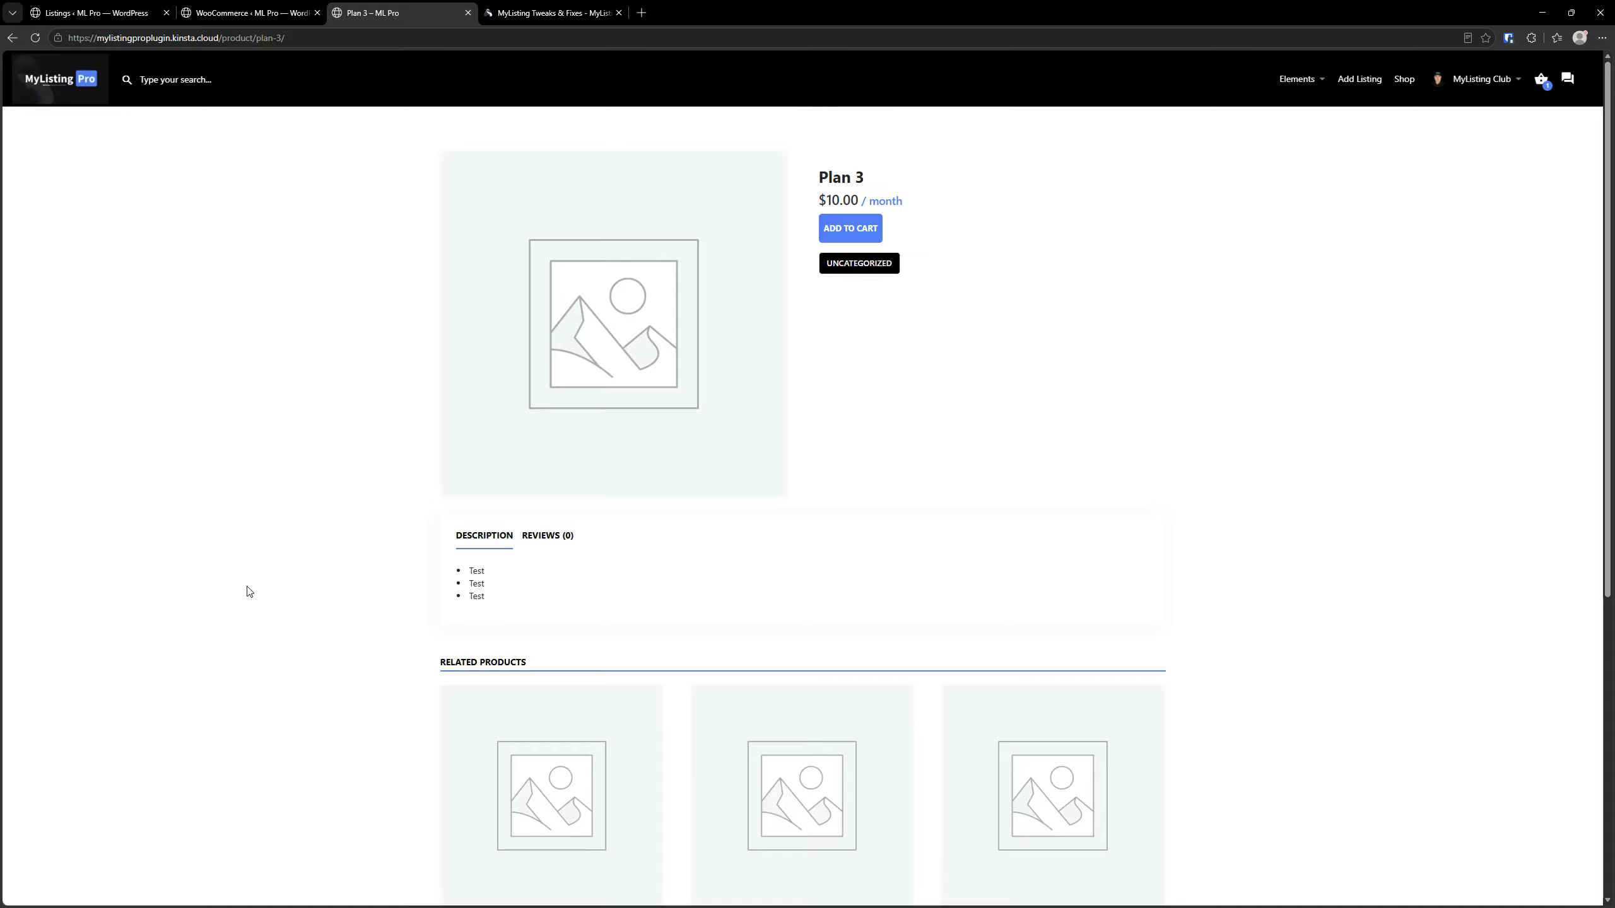
scroll(247, 590, "down", 4)
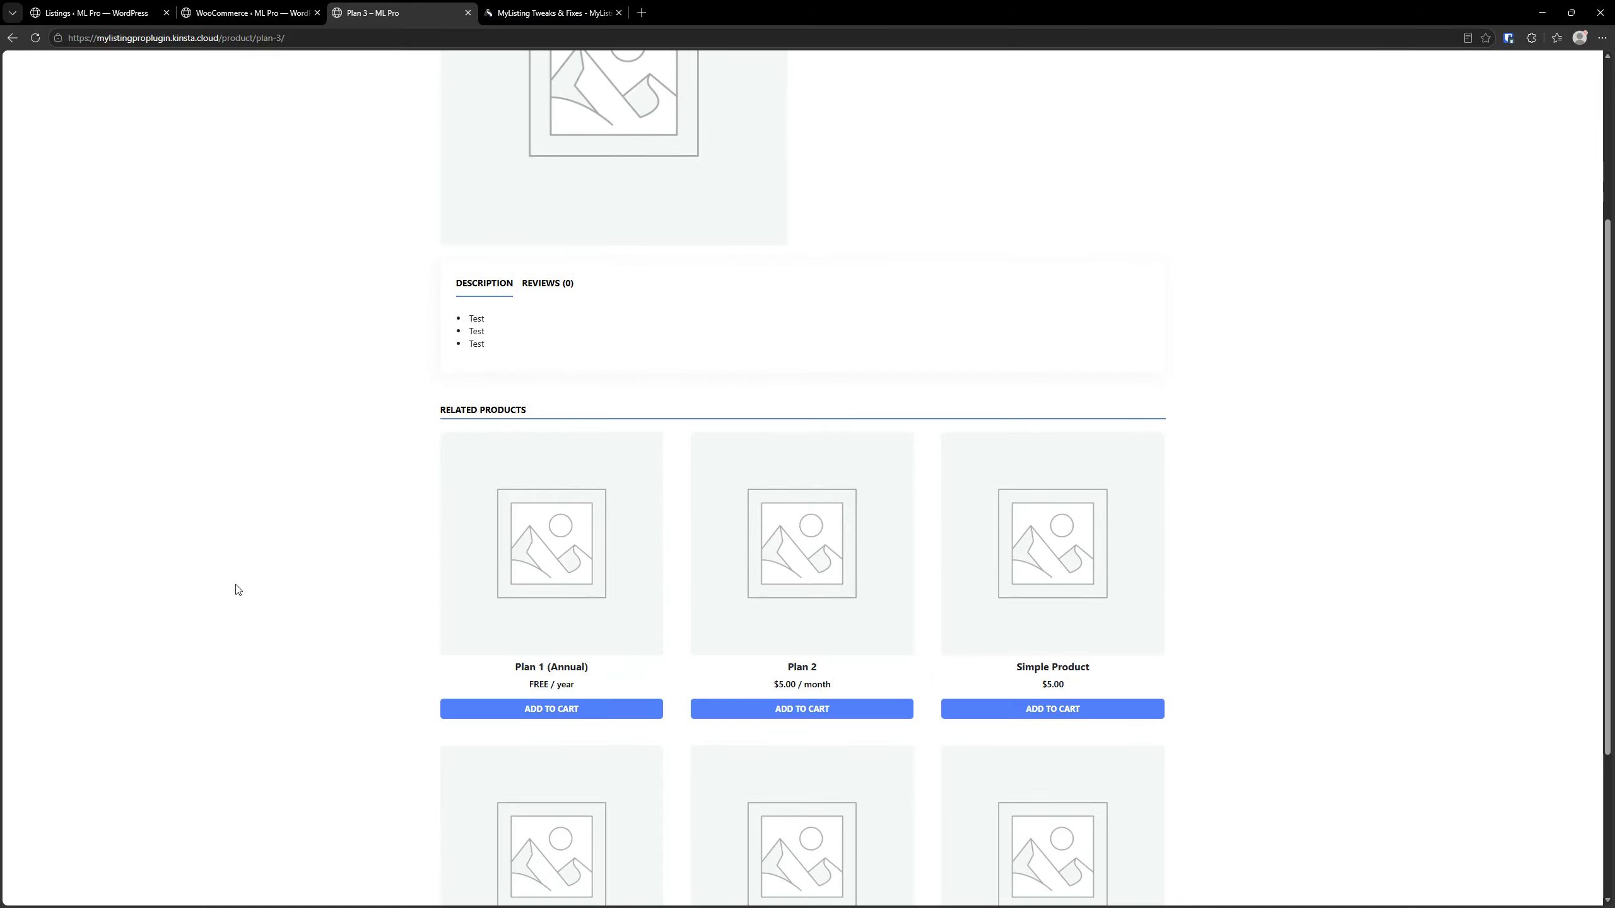
left_click(237, 589)
scroll(235, 600, "down", 3)
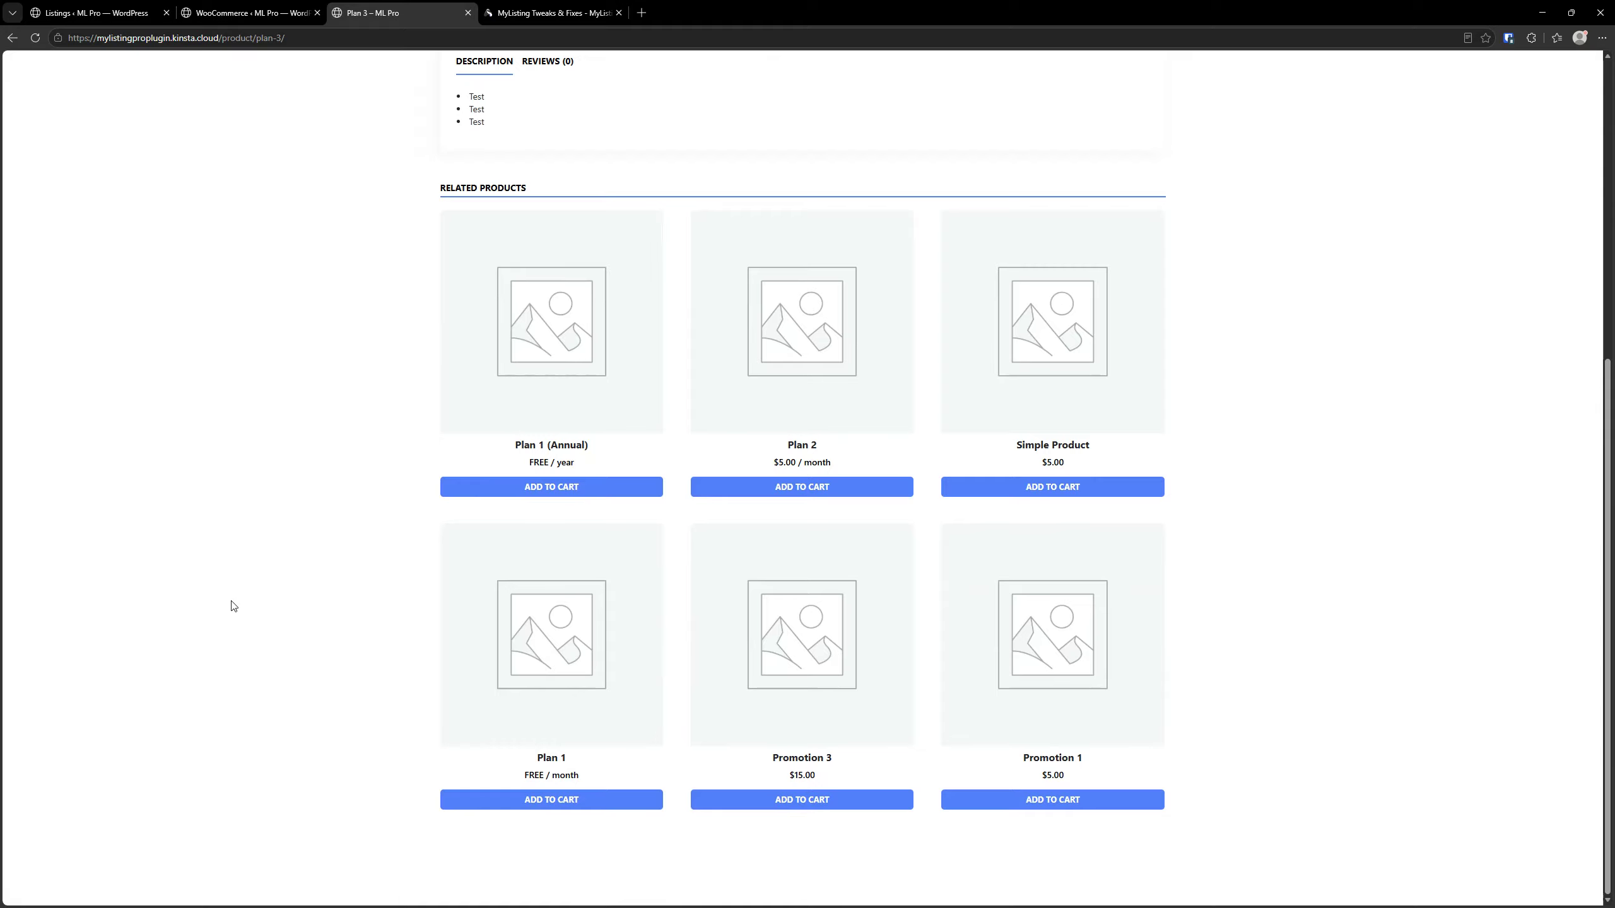
scroll(234, 605, "up", 7)
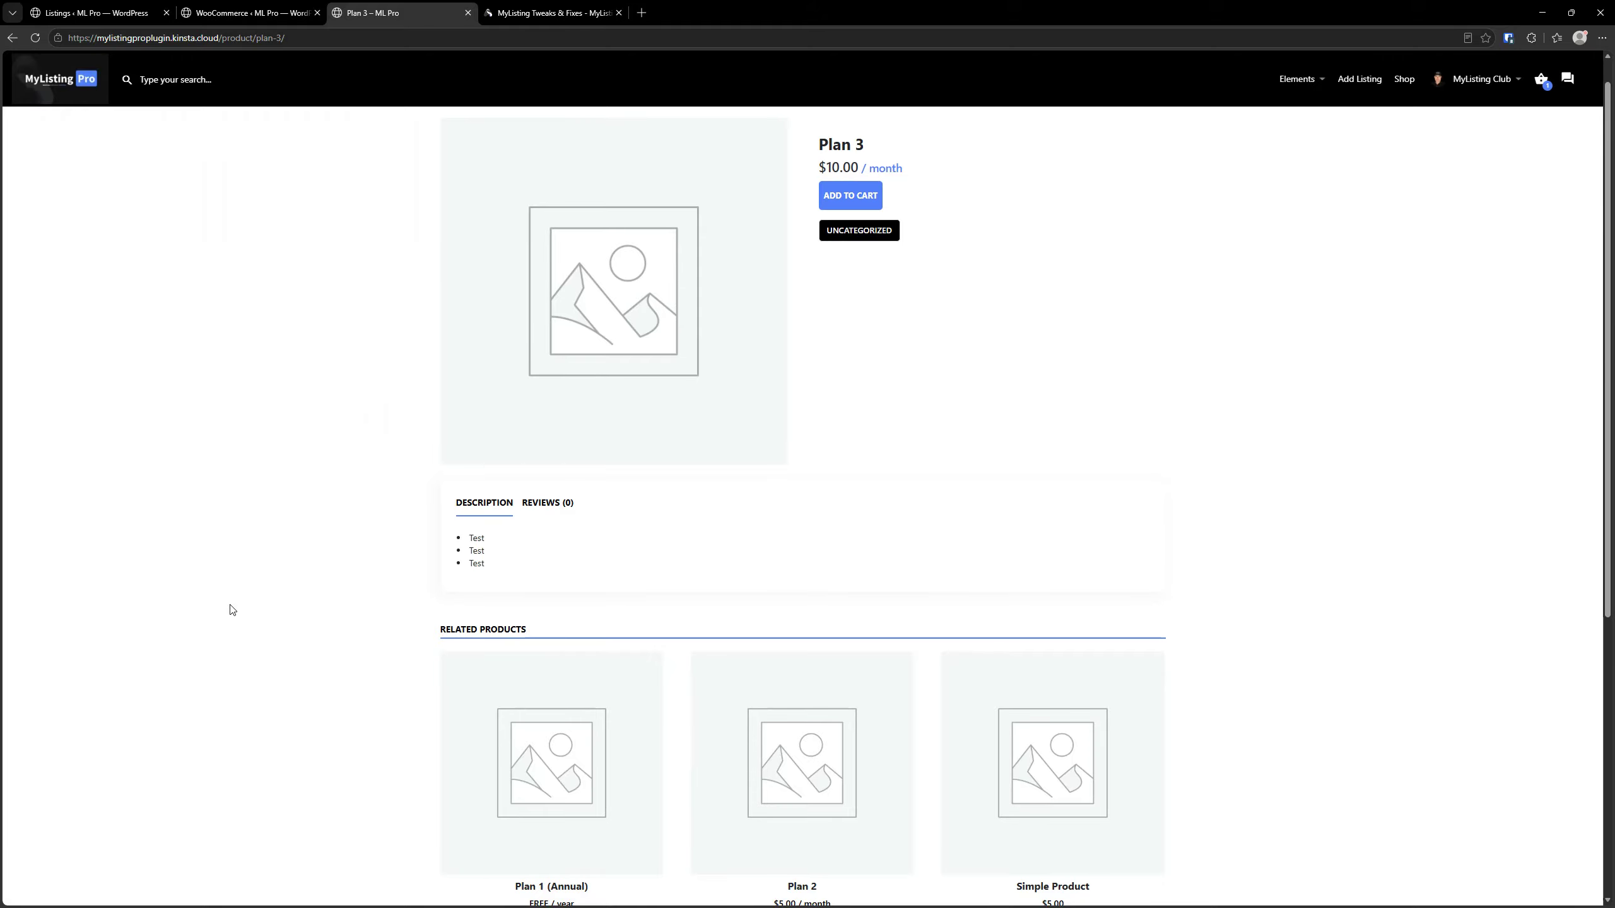
scroll(230, 611, "up", 1)
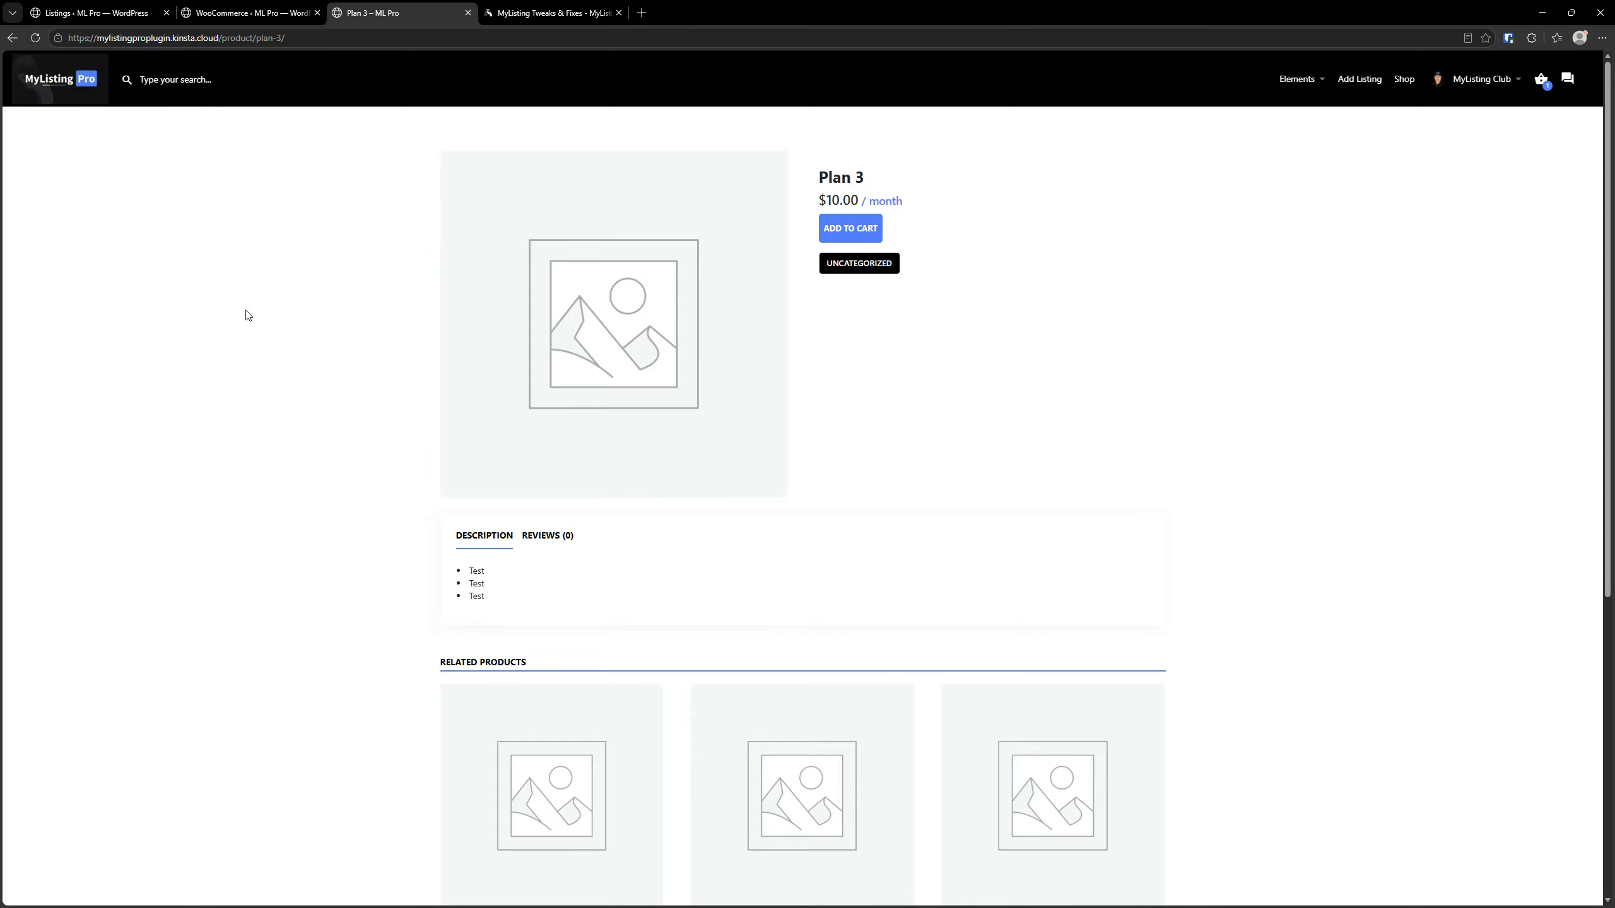
Turn on Disable WooCommerce Related Products, save the settings and reload the Plan 3 product page
left_click(246, 12)
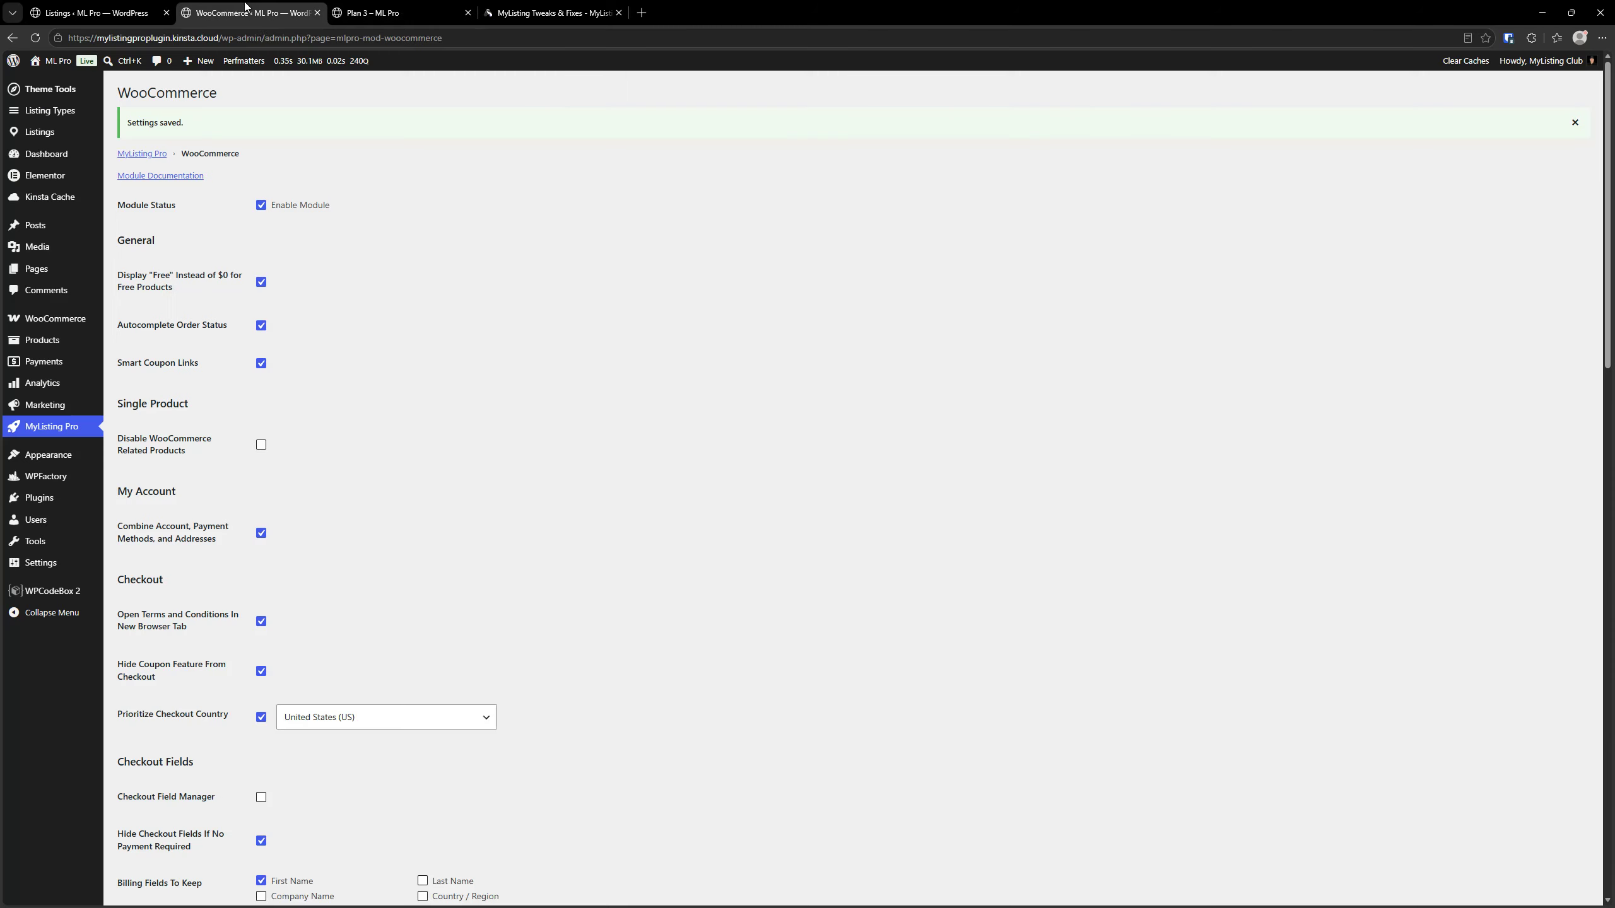
left_click(261, 445)
scroll(210, 636, "down", 15)
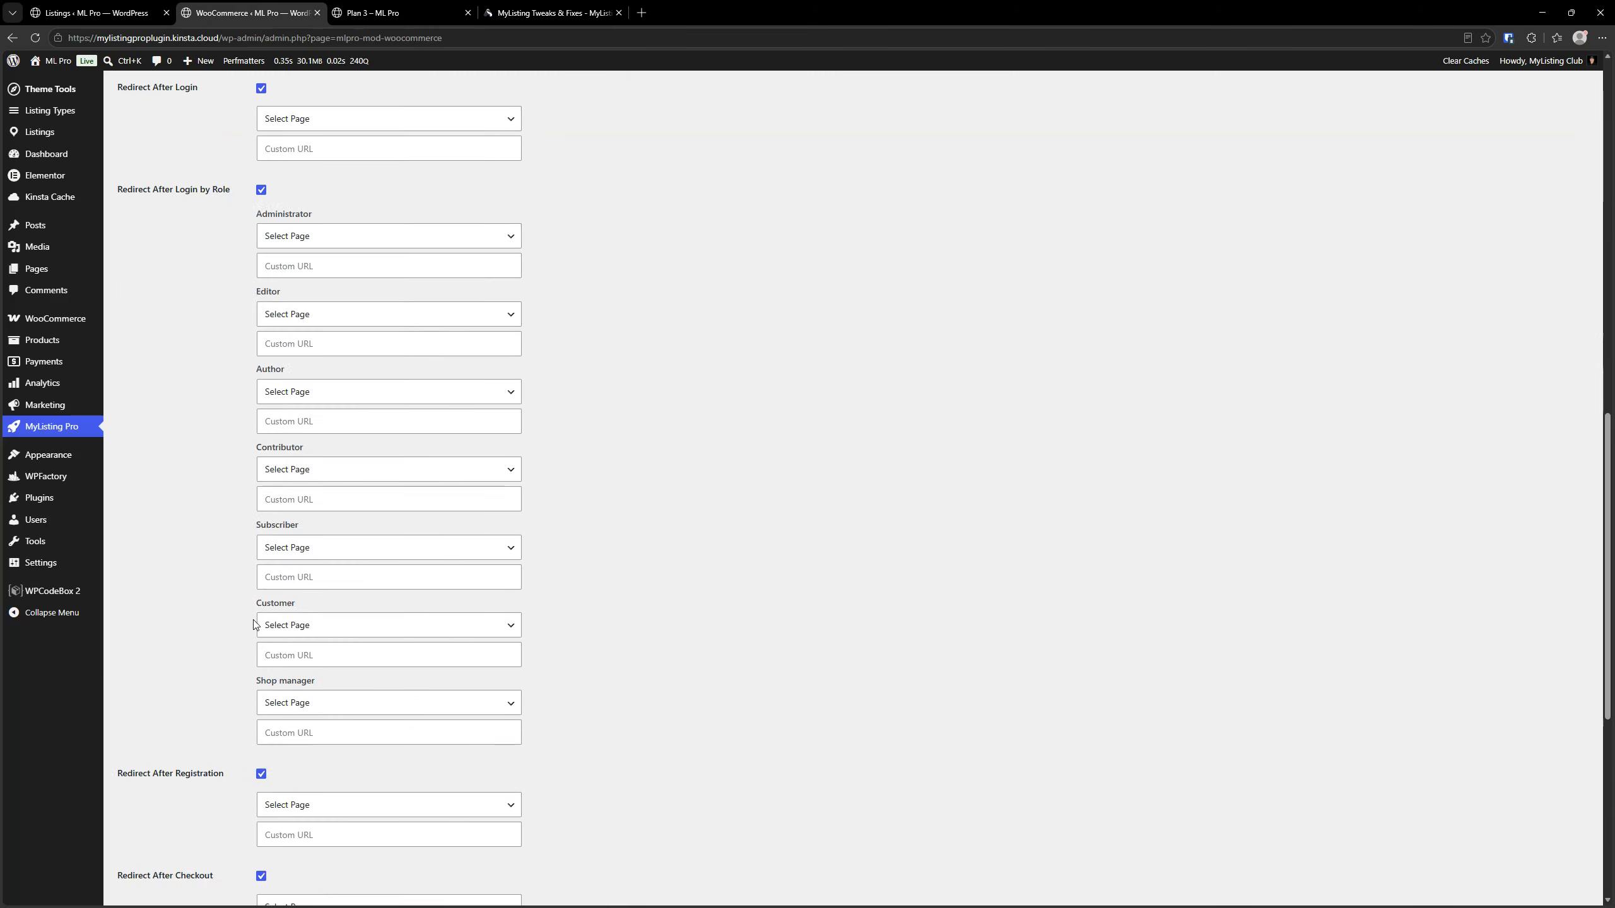
left_click(166, 838)
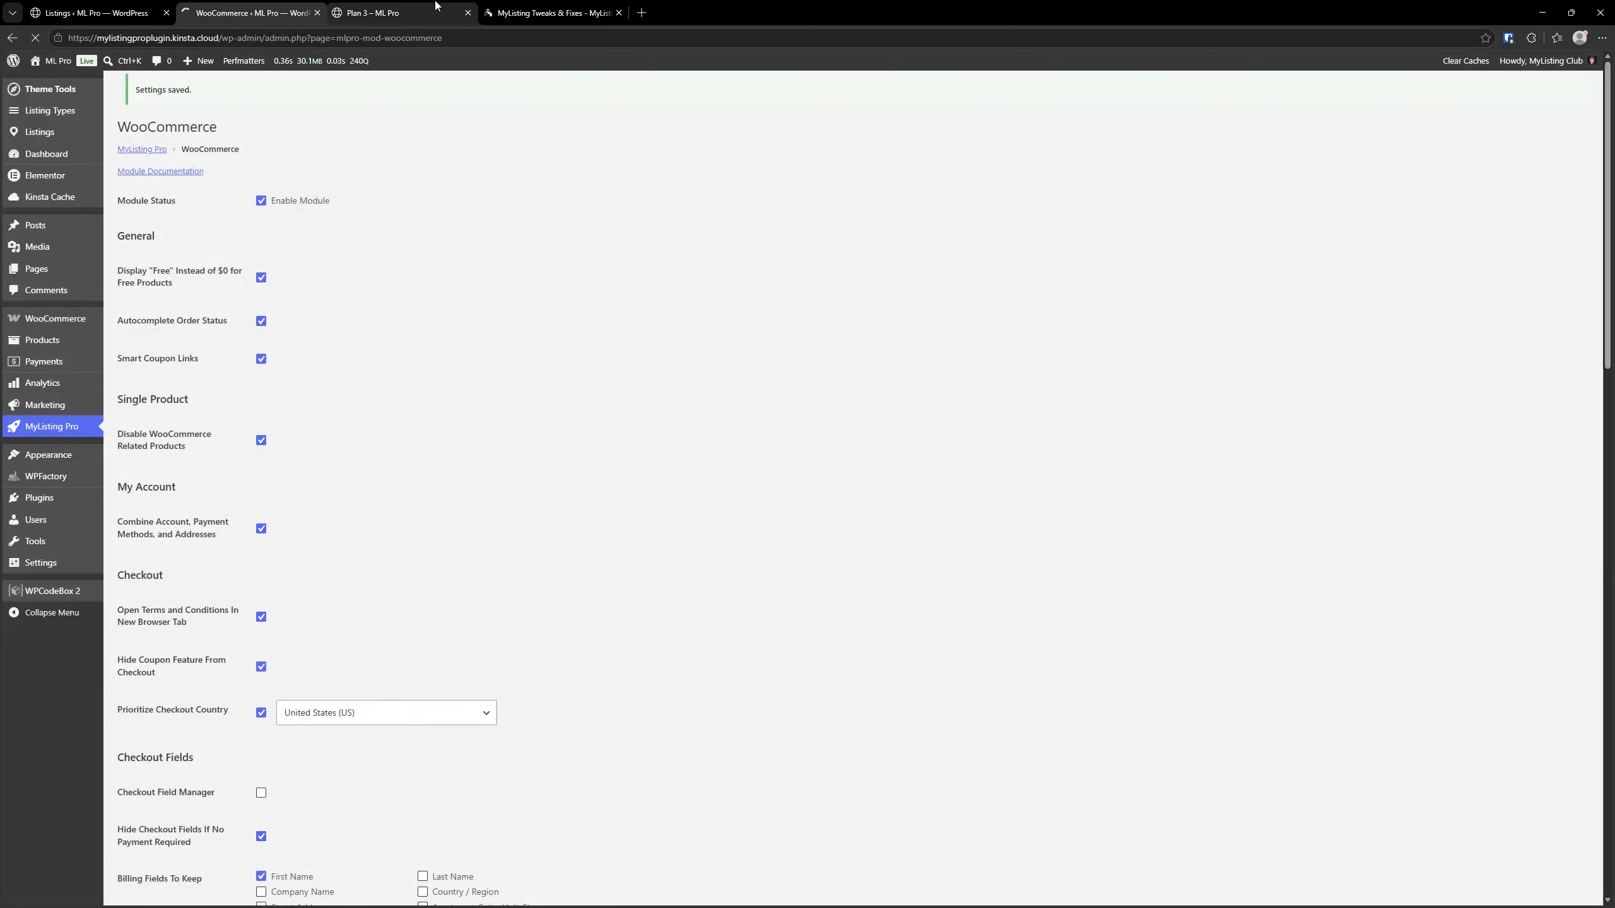
left_click(373, 13)
left_click(35, 37)
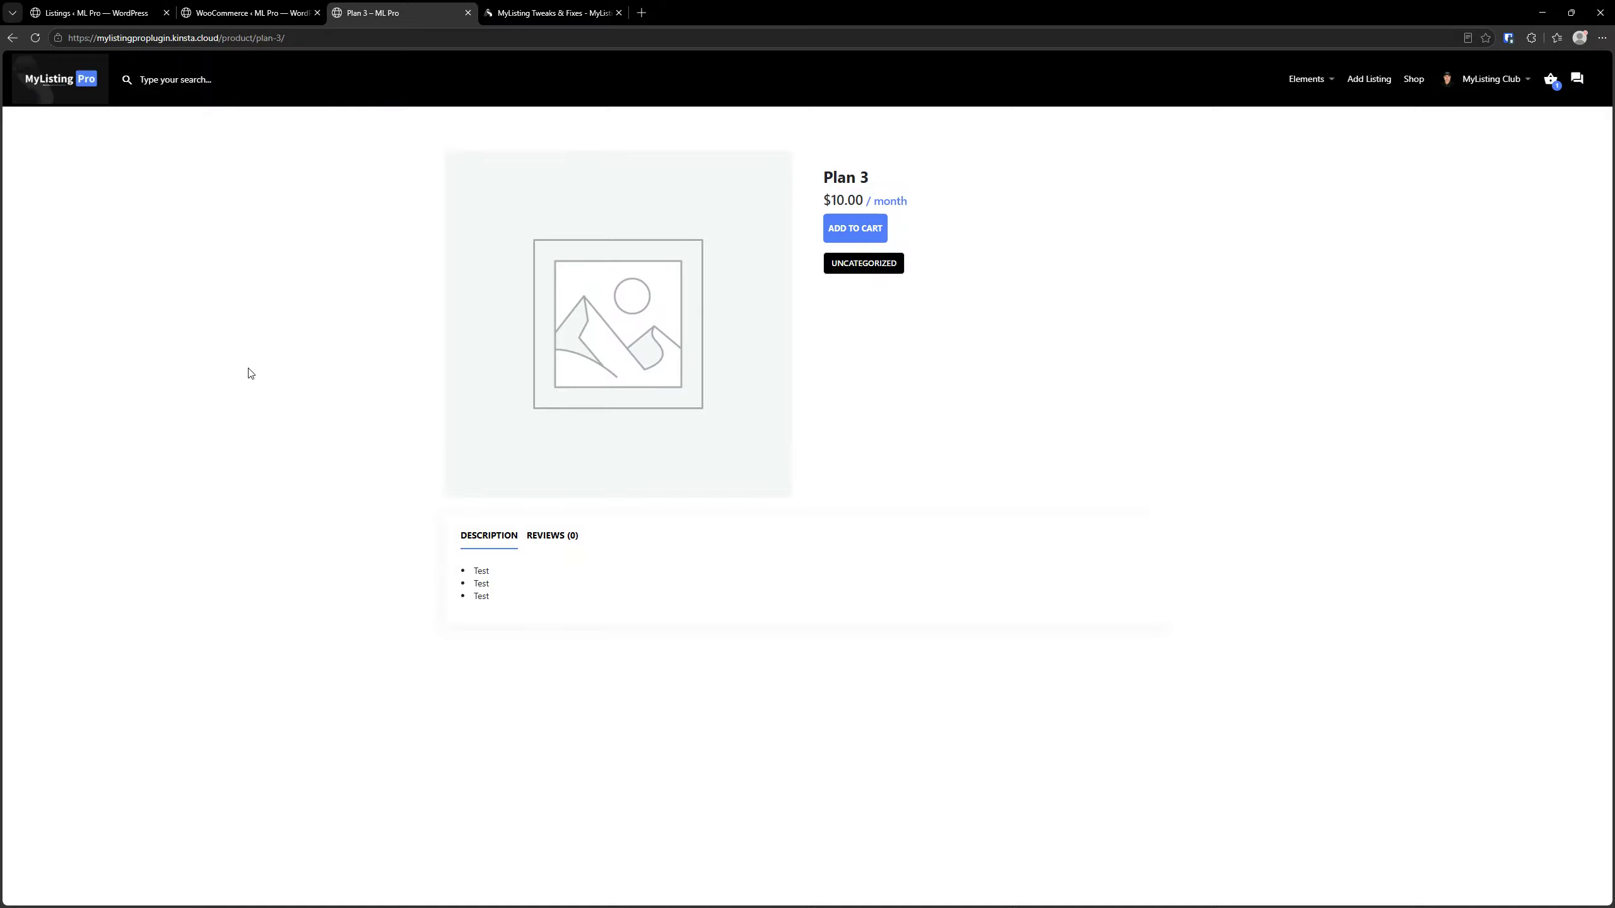
Return to the MyListing Tweaks & Fixes documentation page
left_click(294, 11)
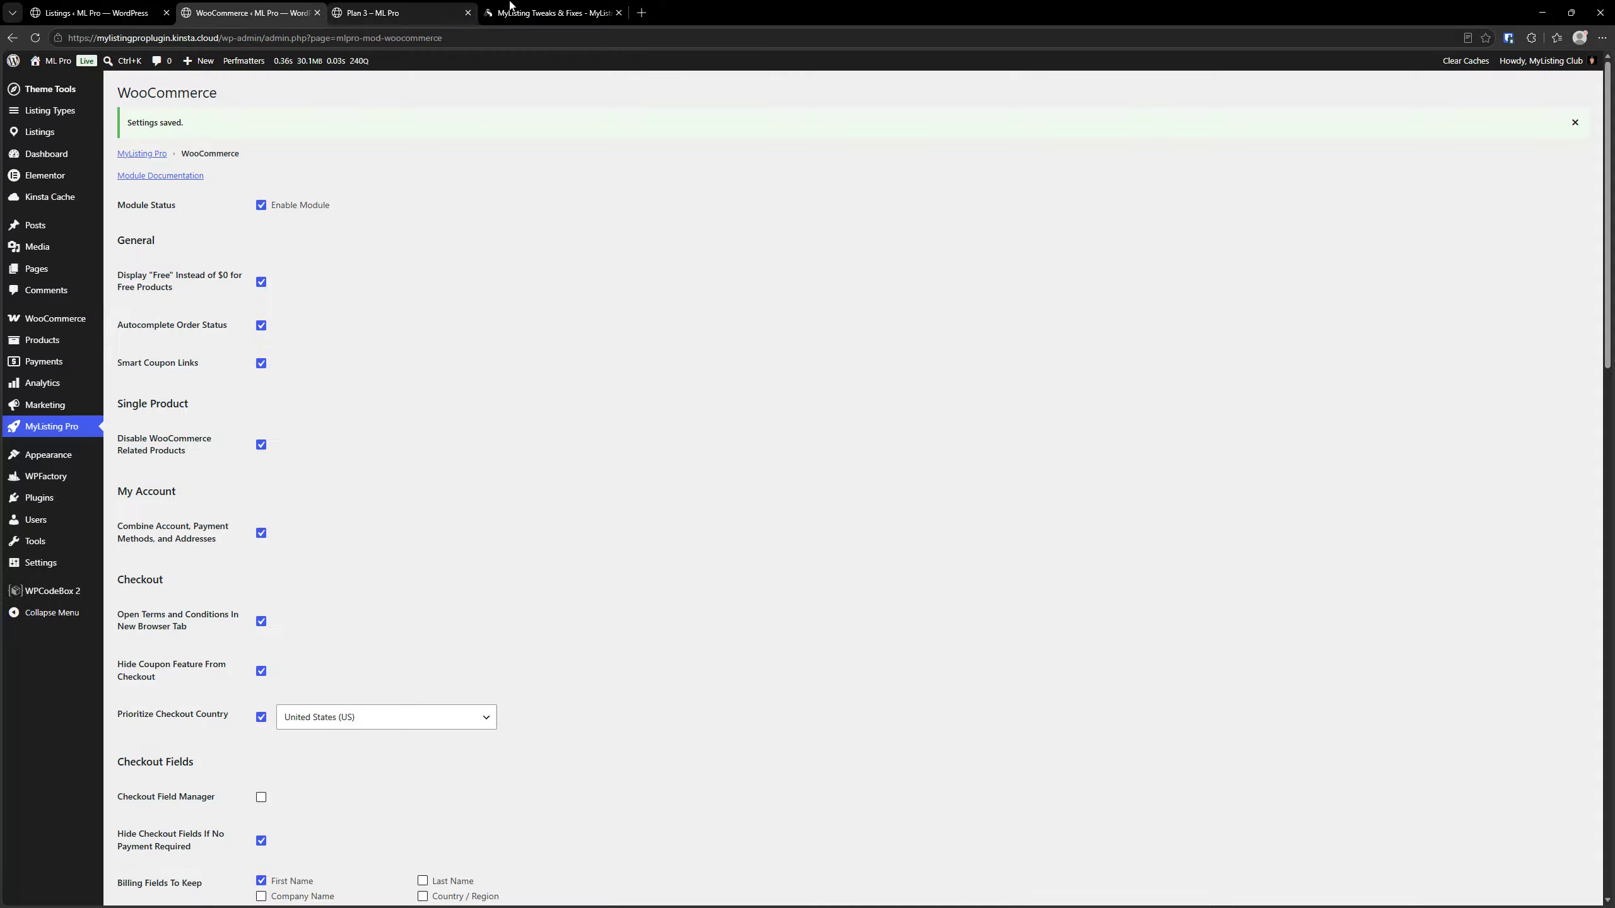
left_click(549, 12)
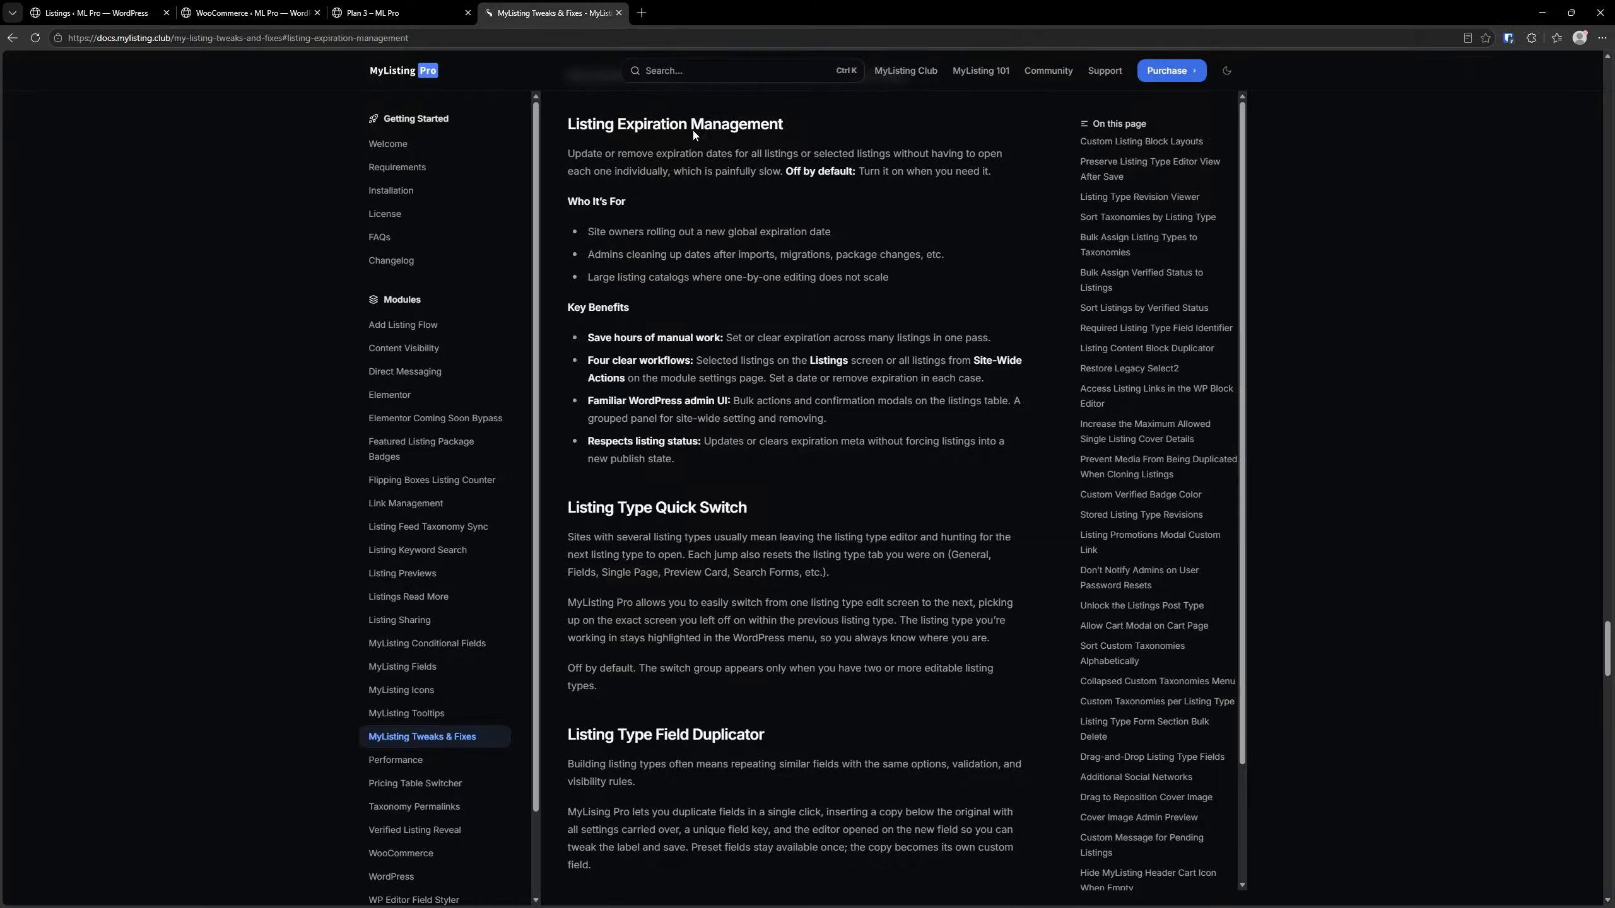
Open the documentation page of the WooCommerce module at its Custom URL Redirects section
scroll(440, 712, "down", 2)
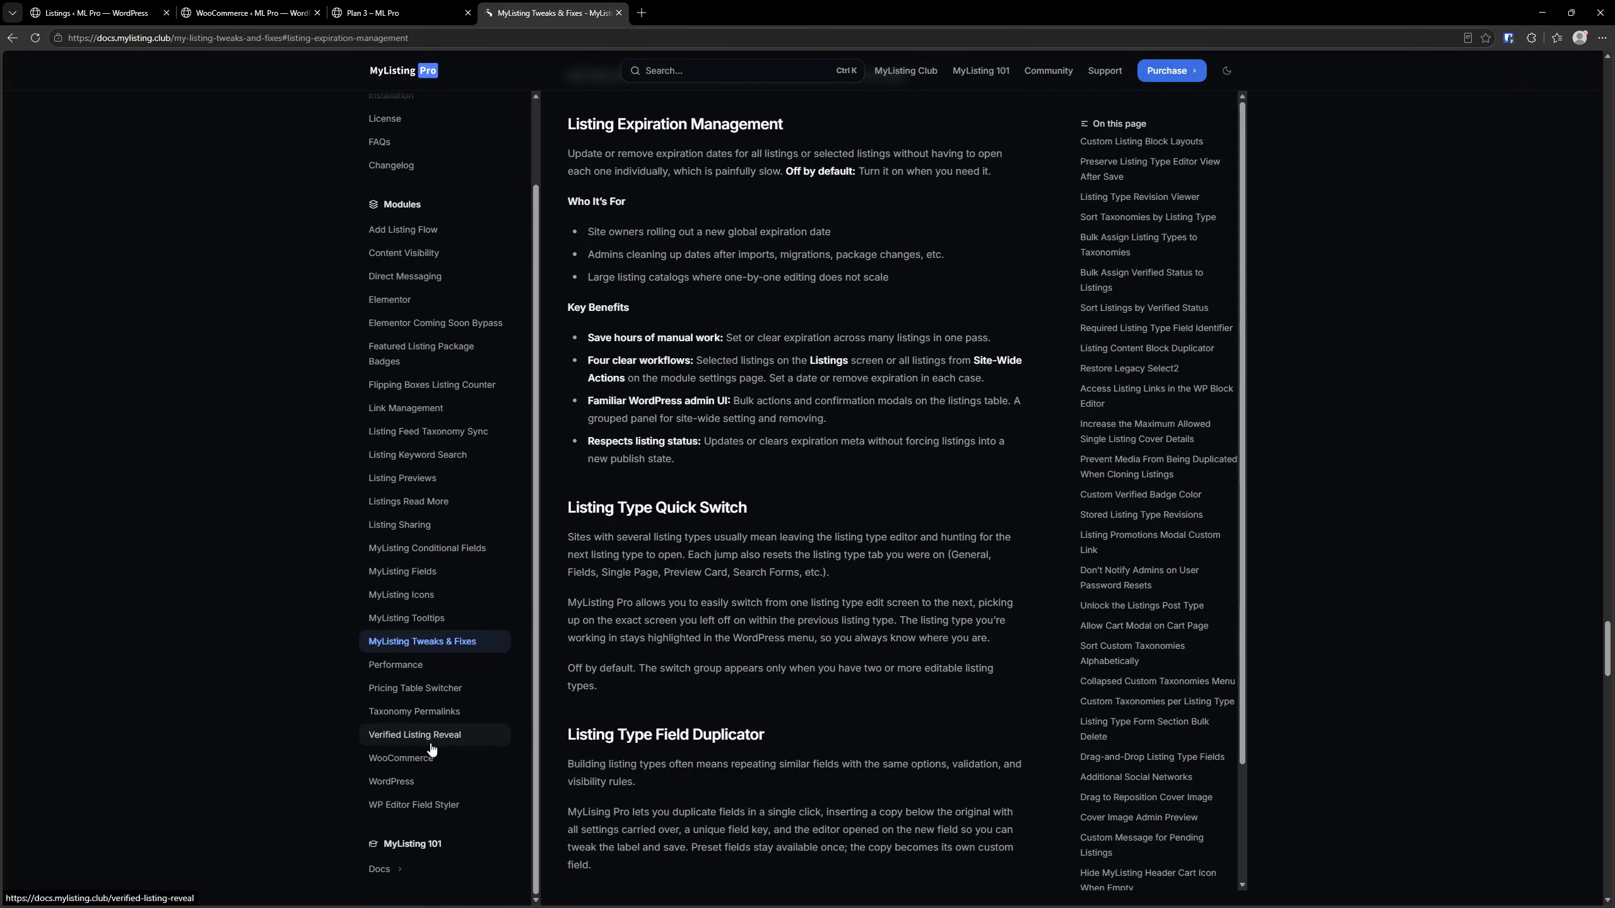
left_click(401, 757)
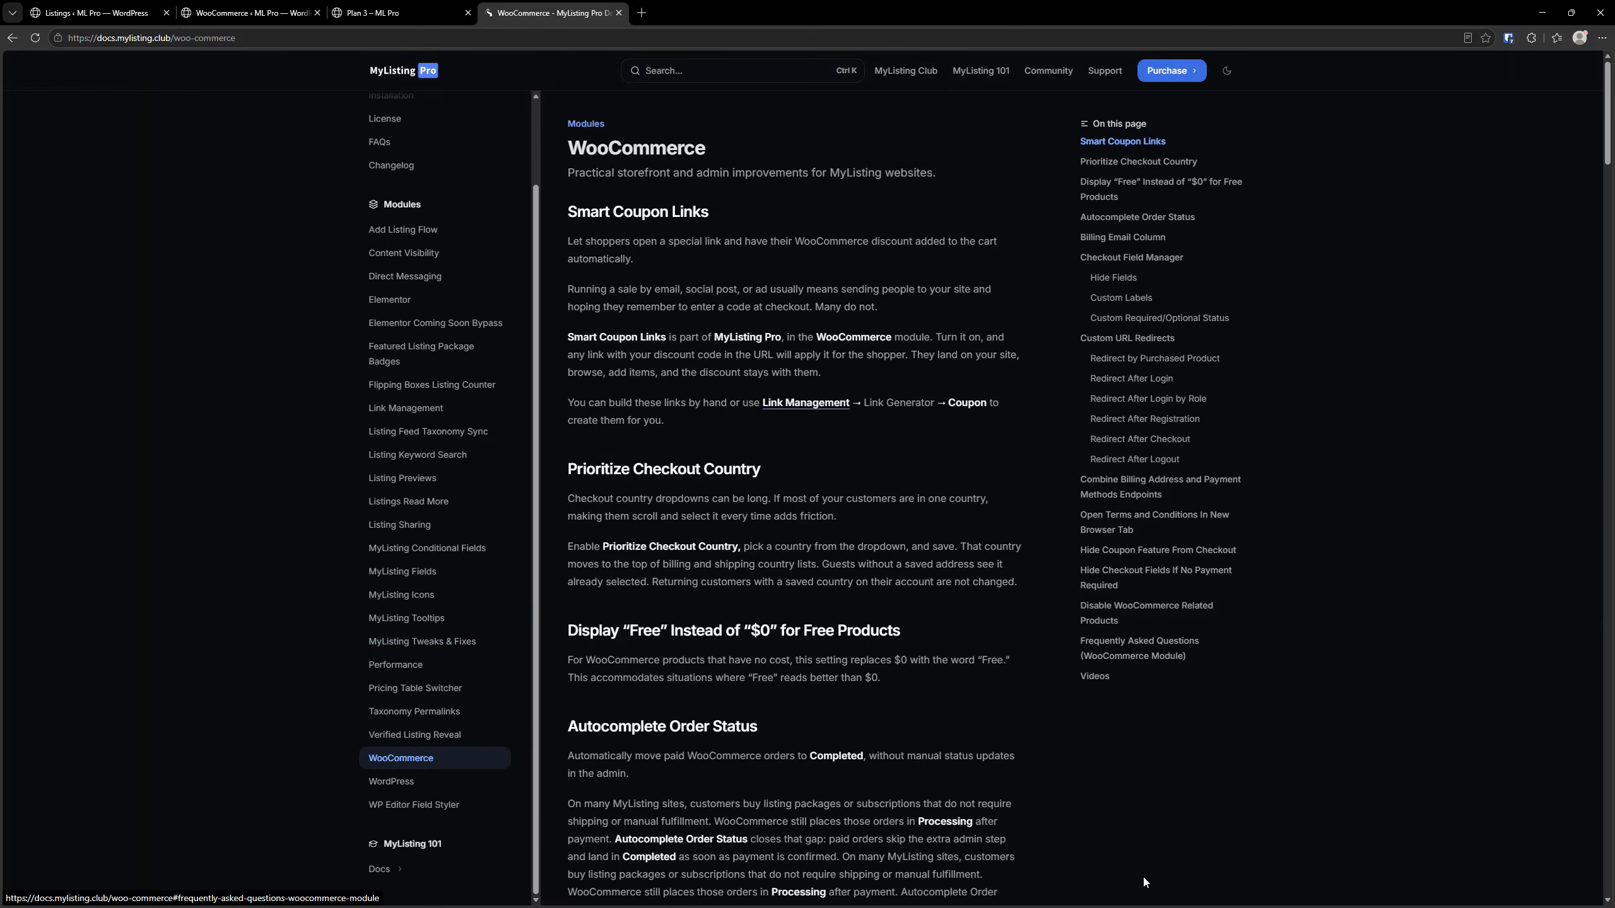
left_click(1138, 338)
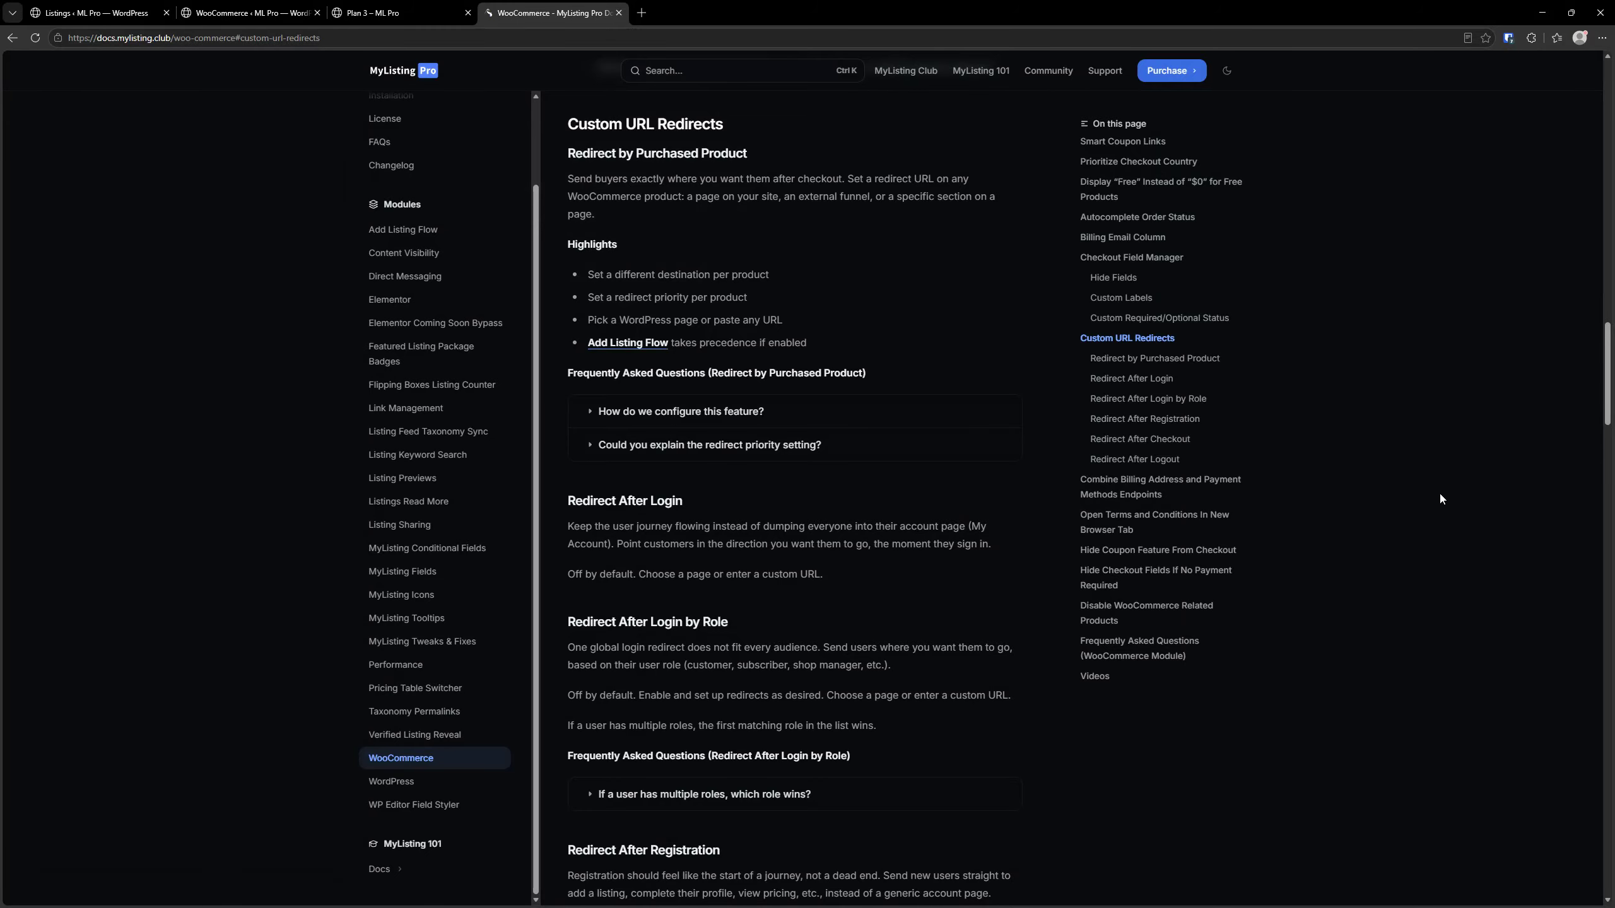
Read the Custom URL Redirects documentation, from Redirect by Purchased Product through login, role, registration, checkout and logout redirects
scroll(811, 376, "down", 1)
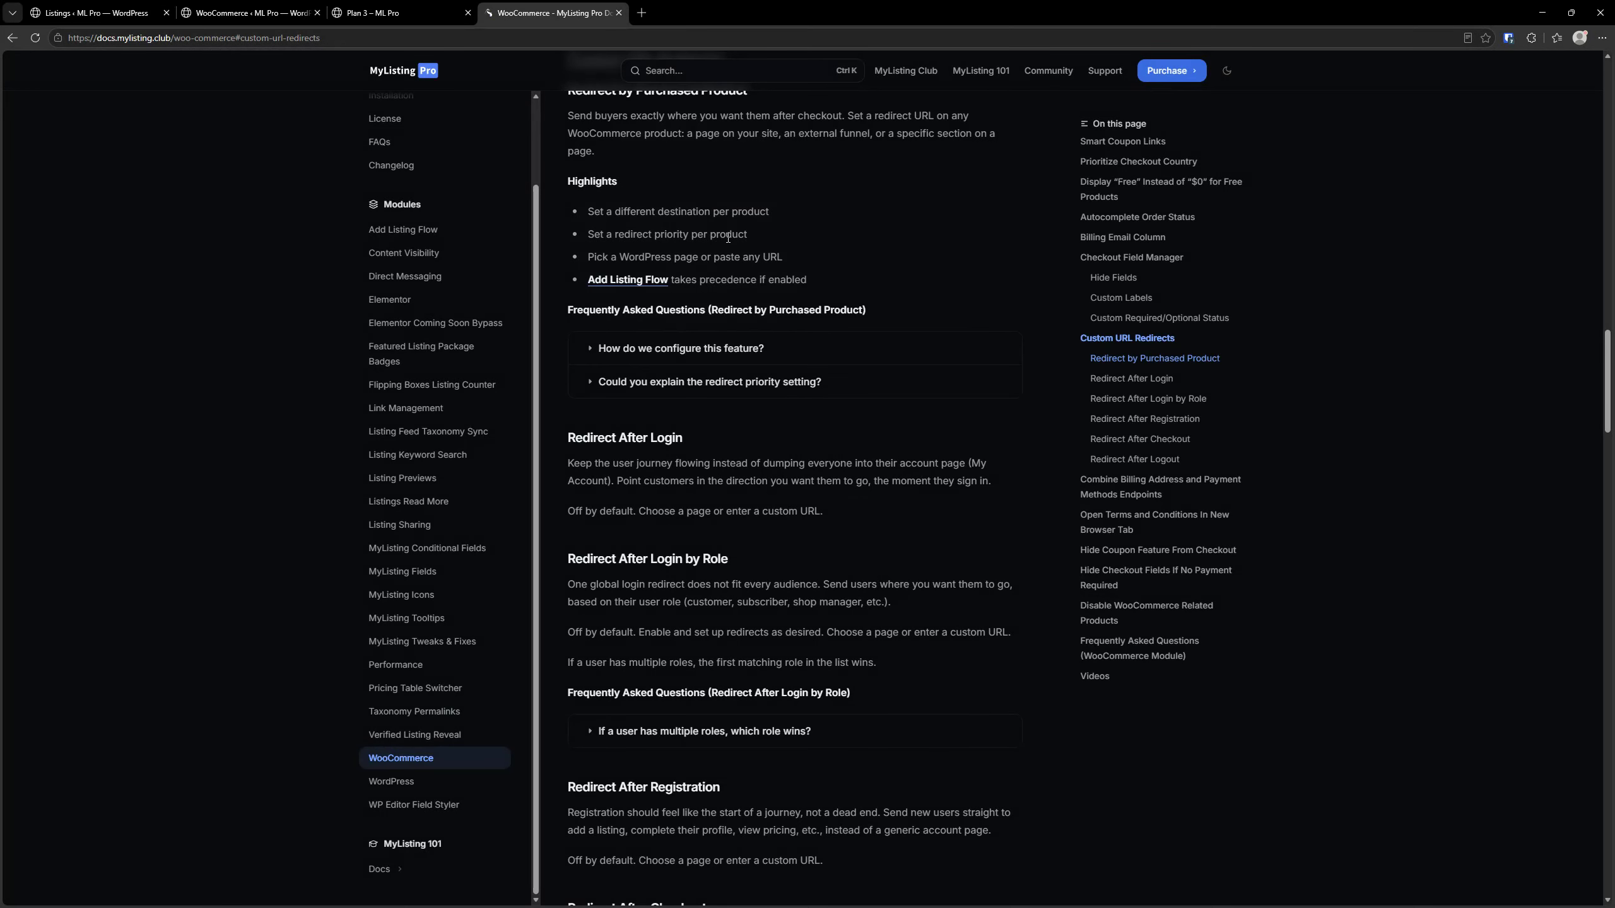
left_click(695, 279)
scroll(732, 428, "down", 4)
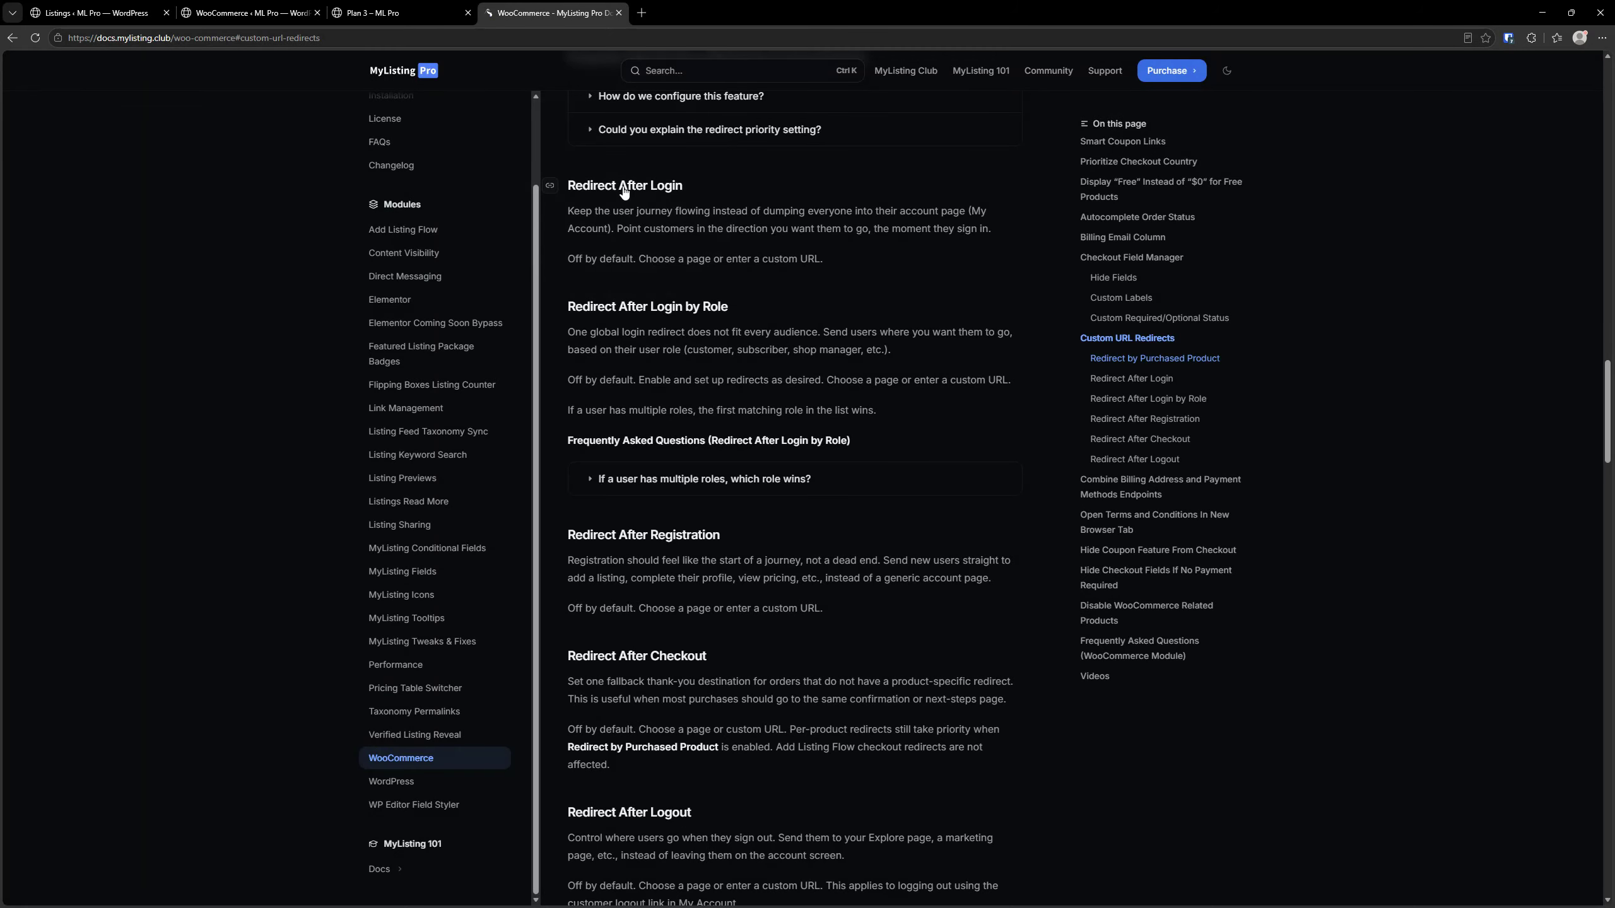
left_click(674, 307)
scroll(675, 309, "down", 4)
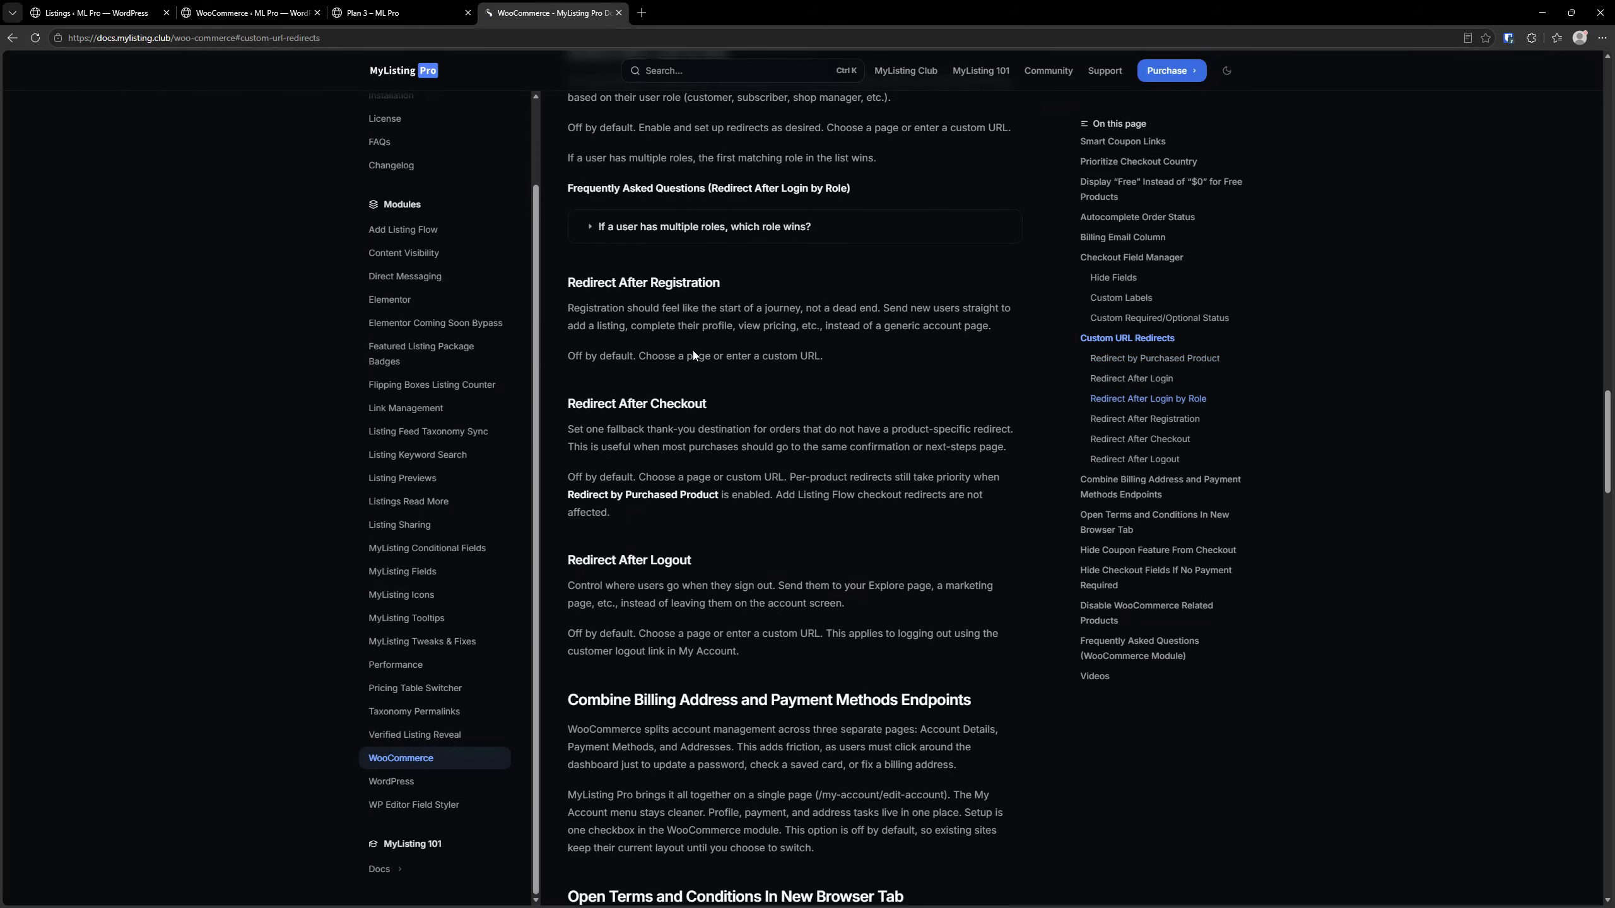
scroll(655, 283, "down", 1)
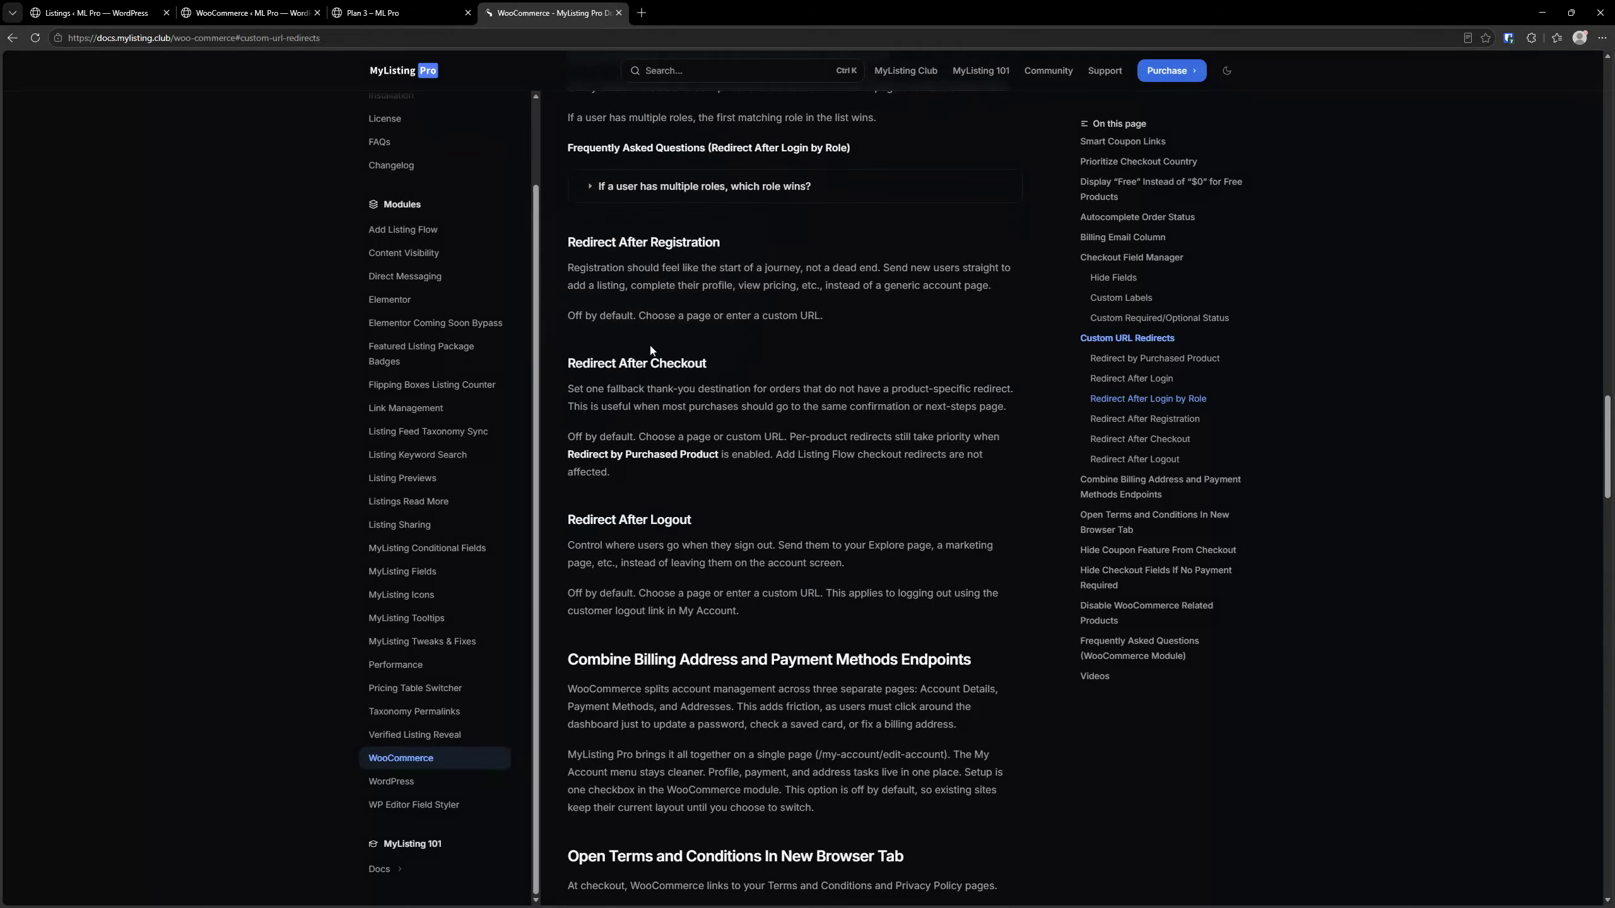
scroll(652, 343, "down", 2)
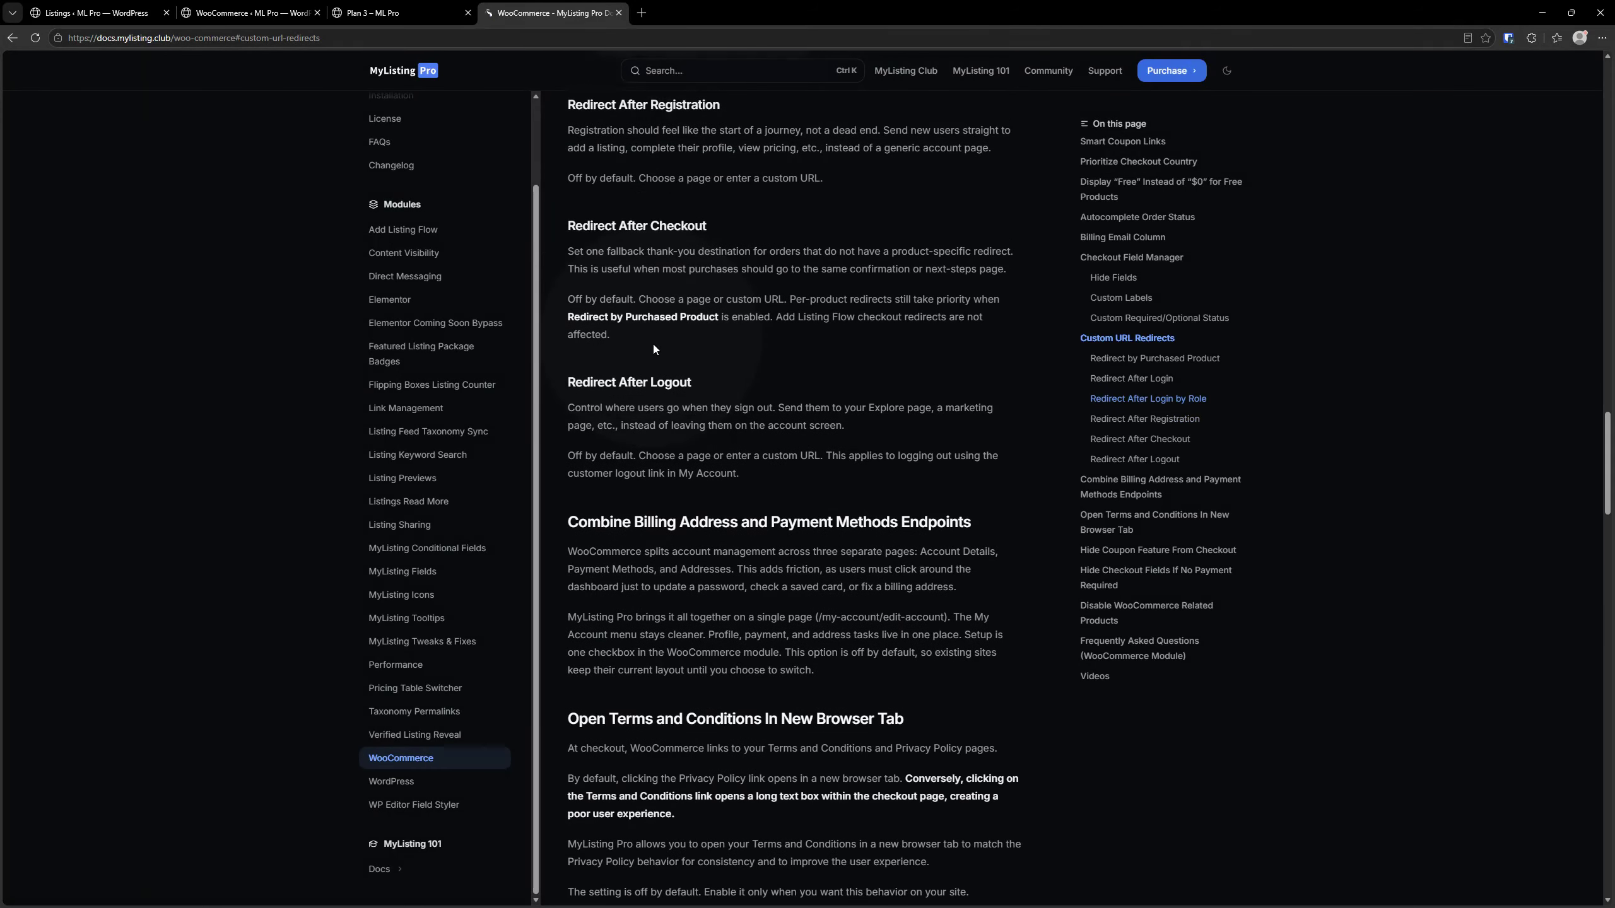
left_click(646, 382)
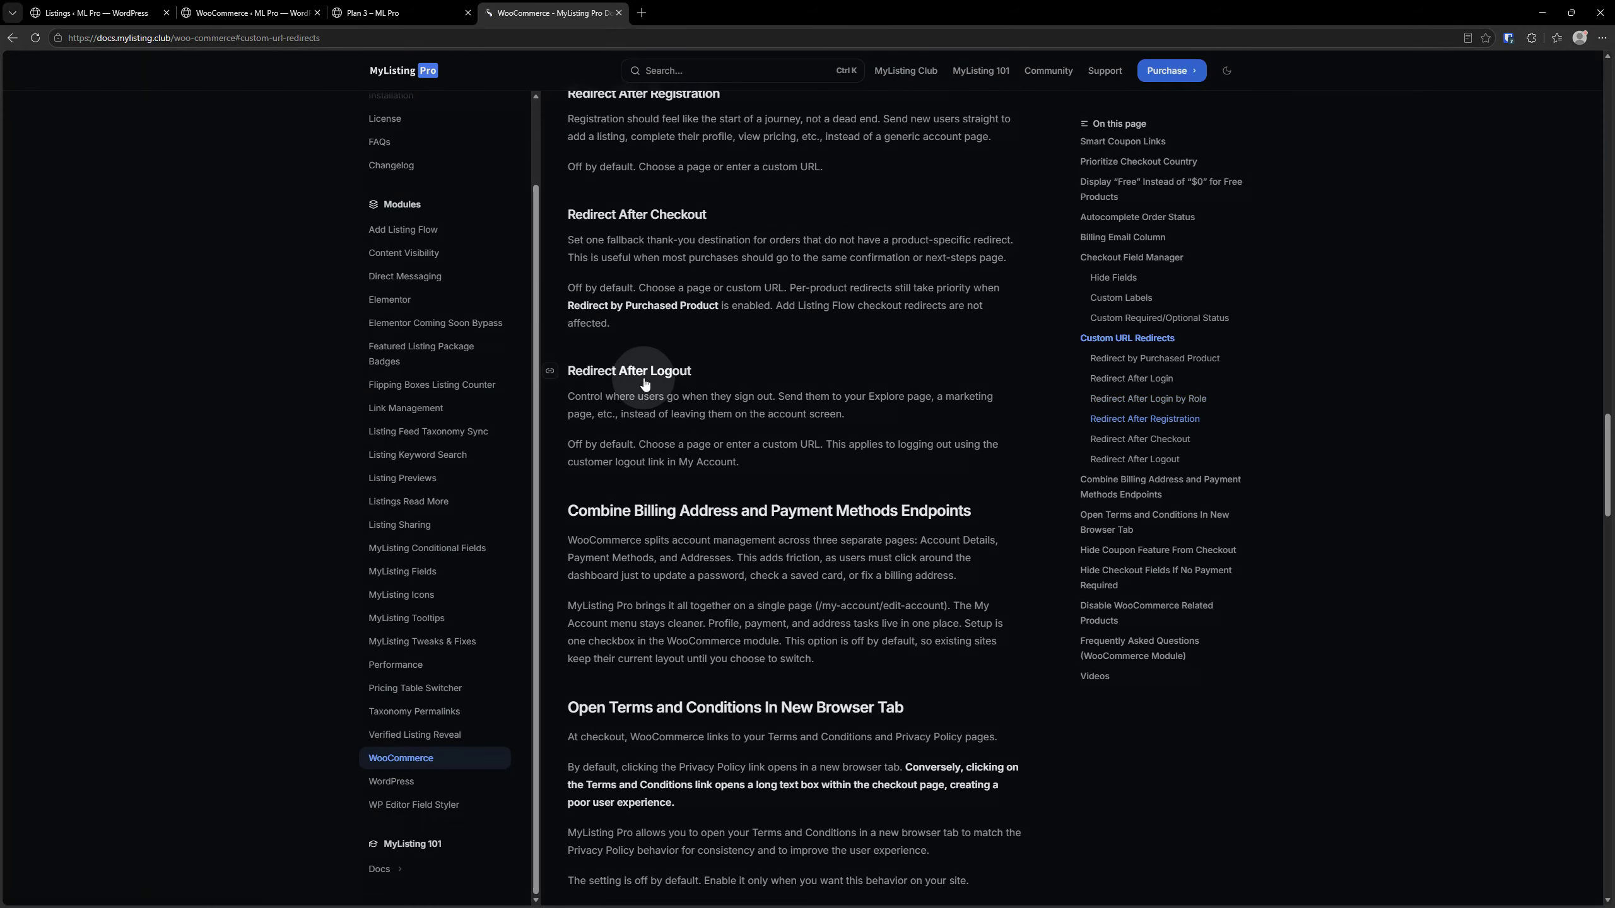
Find "redirect" in the WooCommerce module settings and examine the Redirect by Purchased Product option
left_click(258, 6)
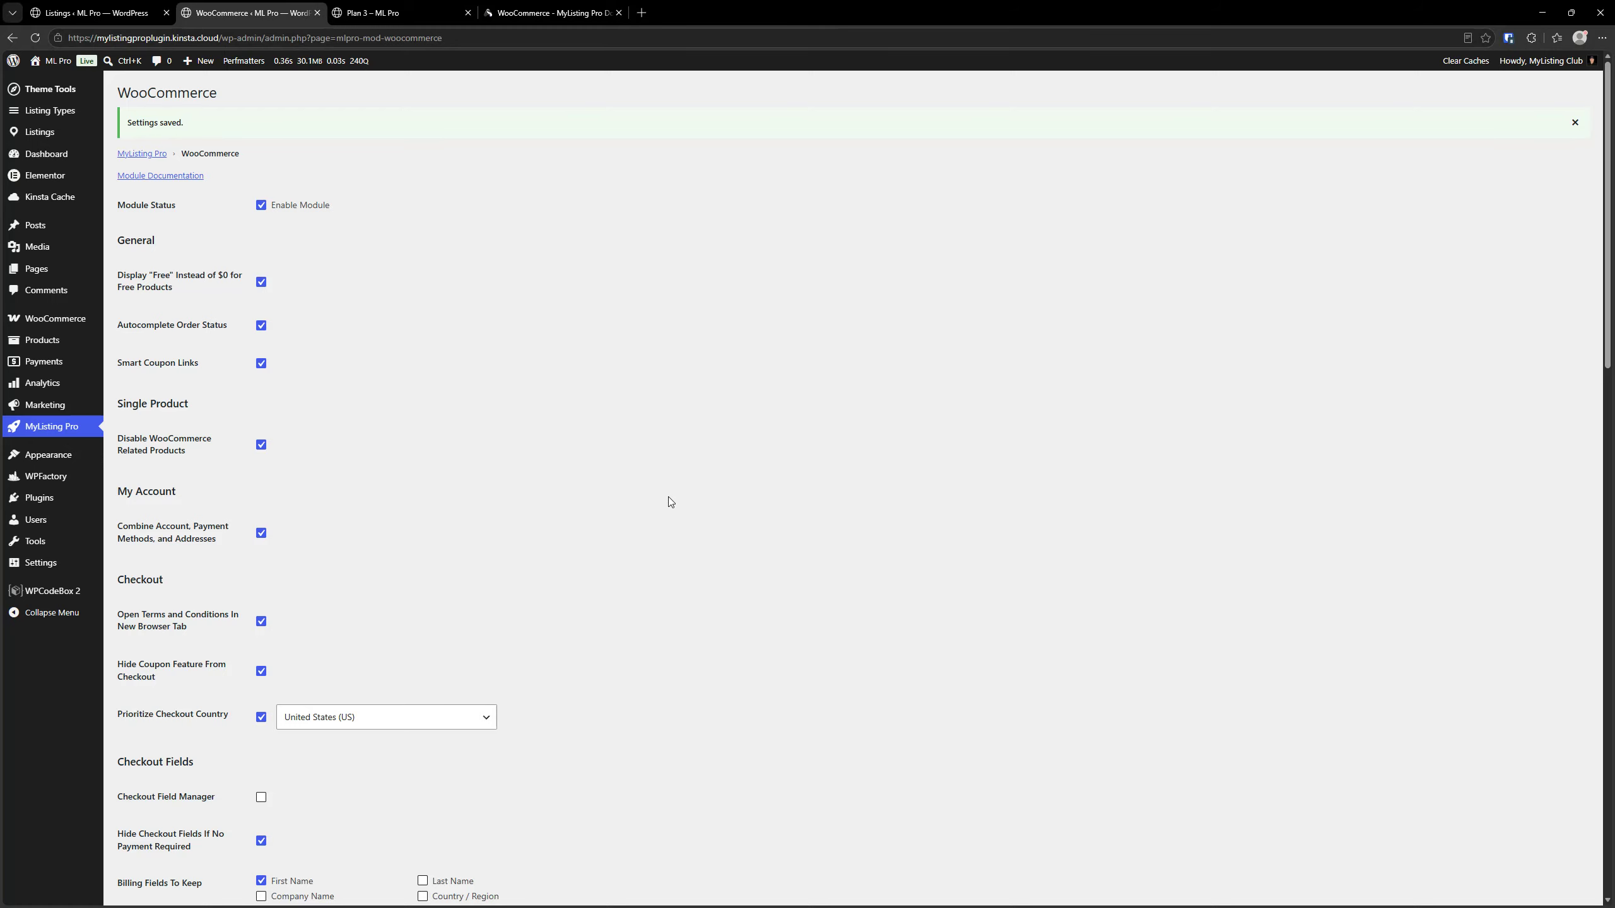
key("ctrl+f")
type("redirect")
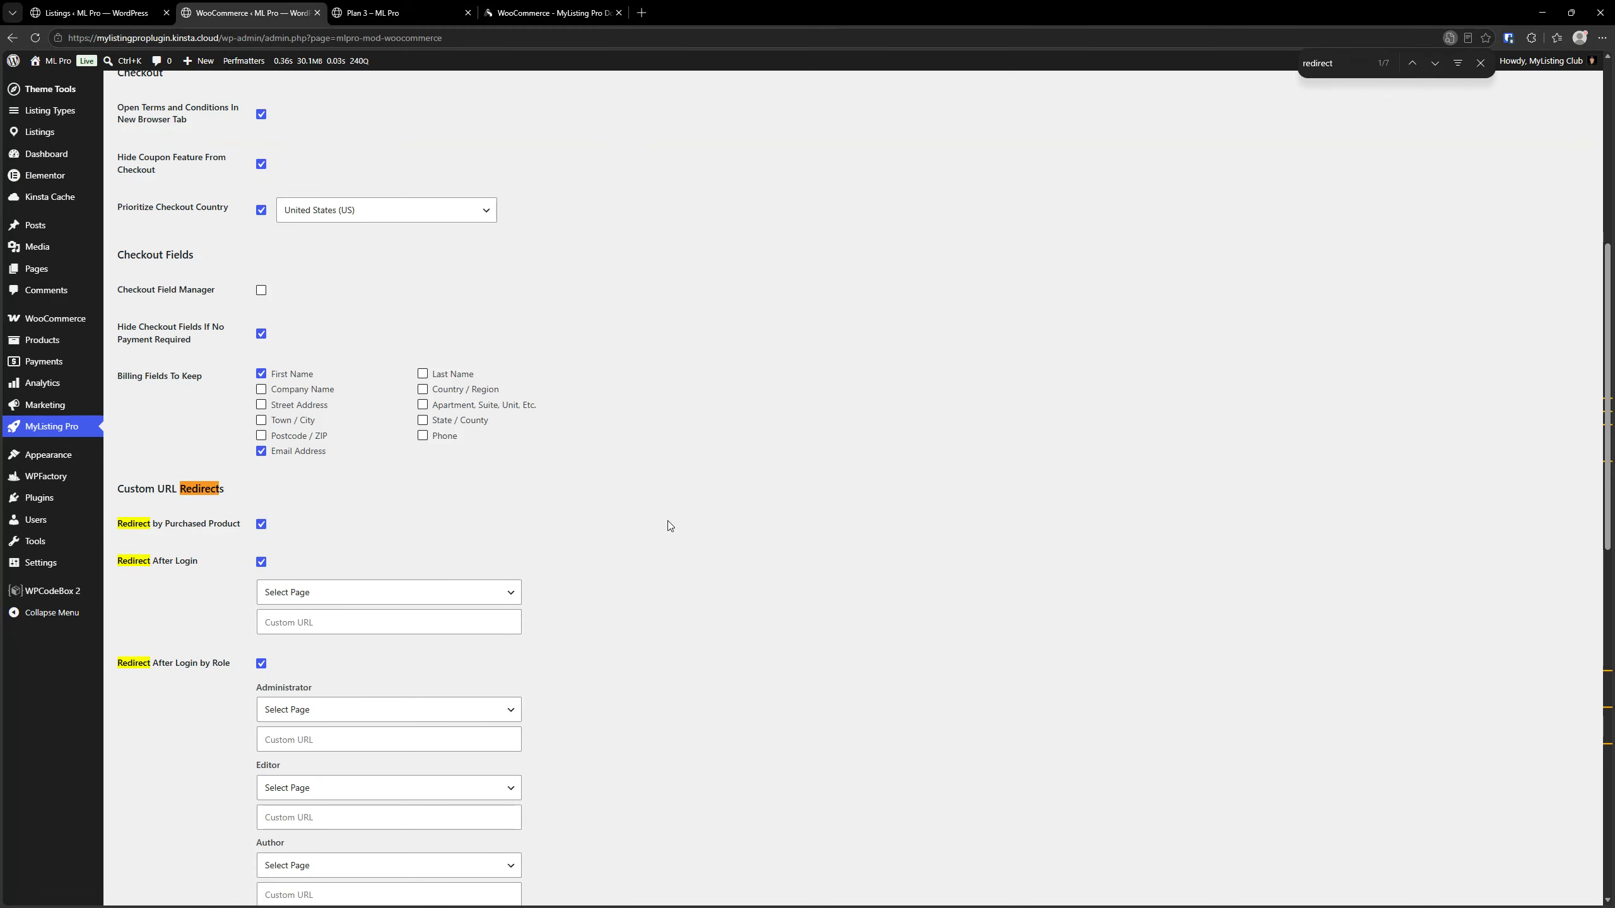
scroll(667, 521, "down", 4)
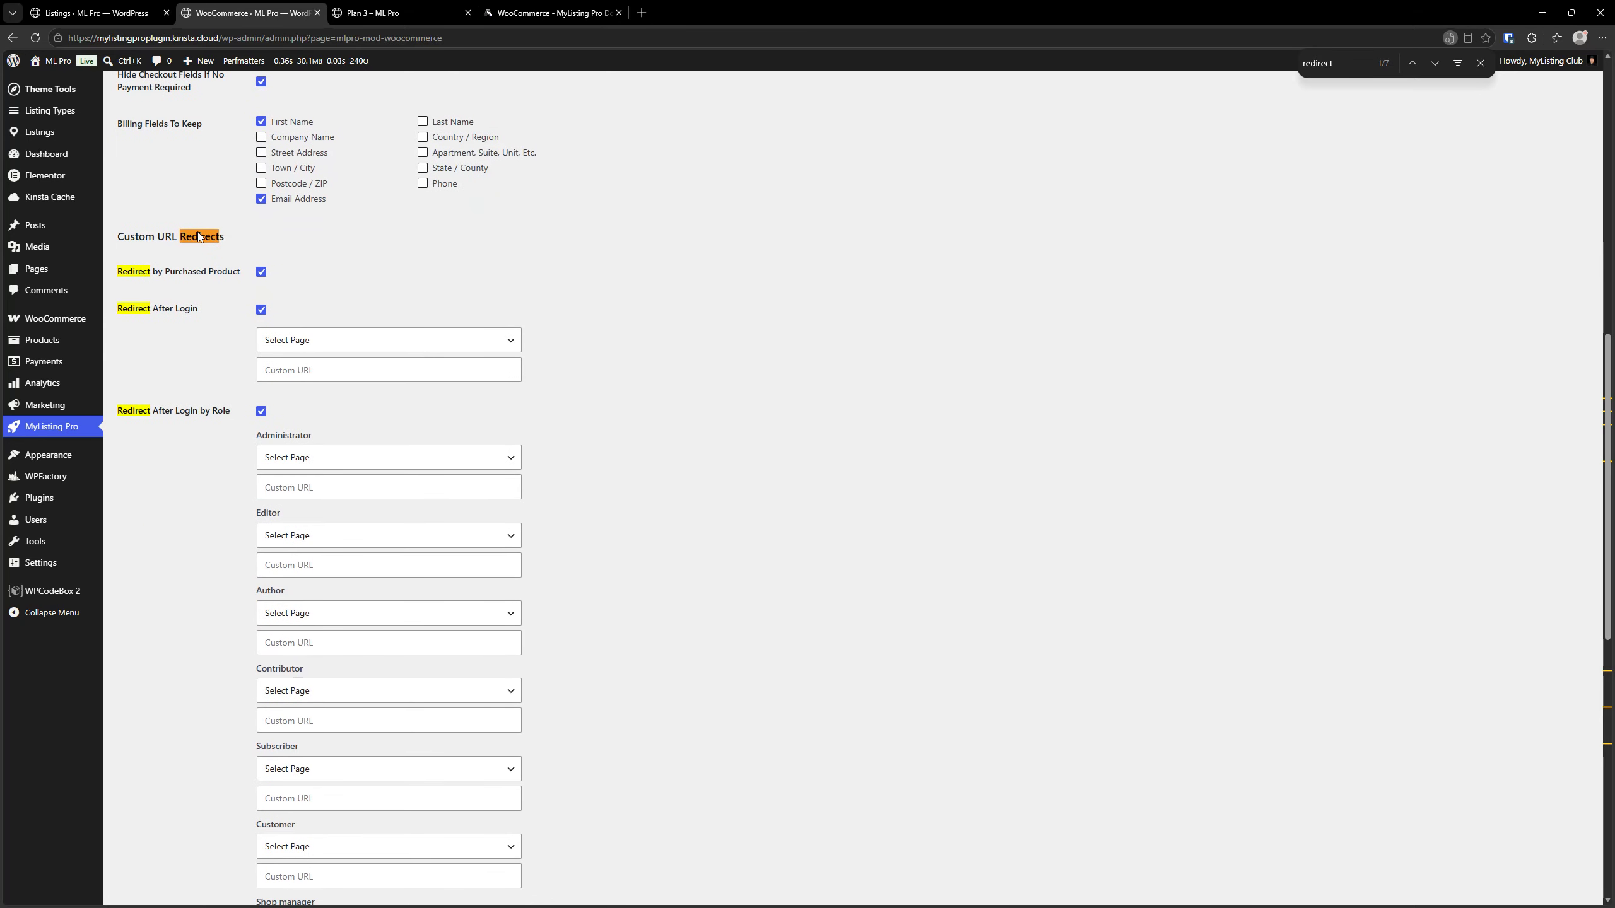
left_click(183, 280)
Open the WooCommerce Products list in a new browser tab and switch to it
right_click(26, 340)
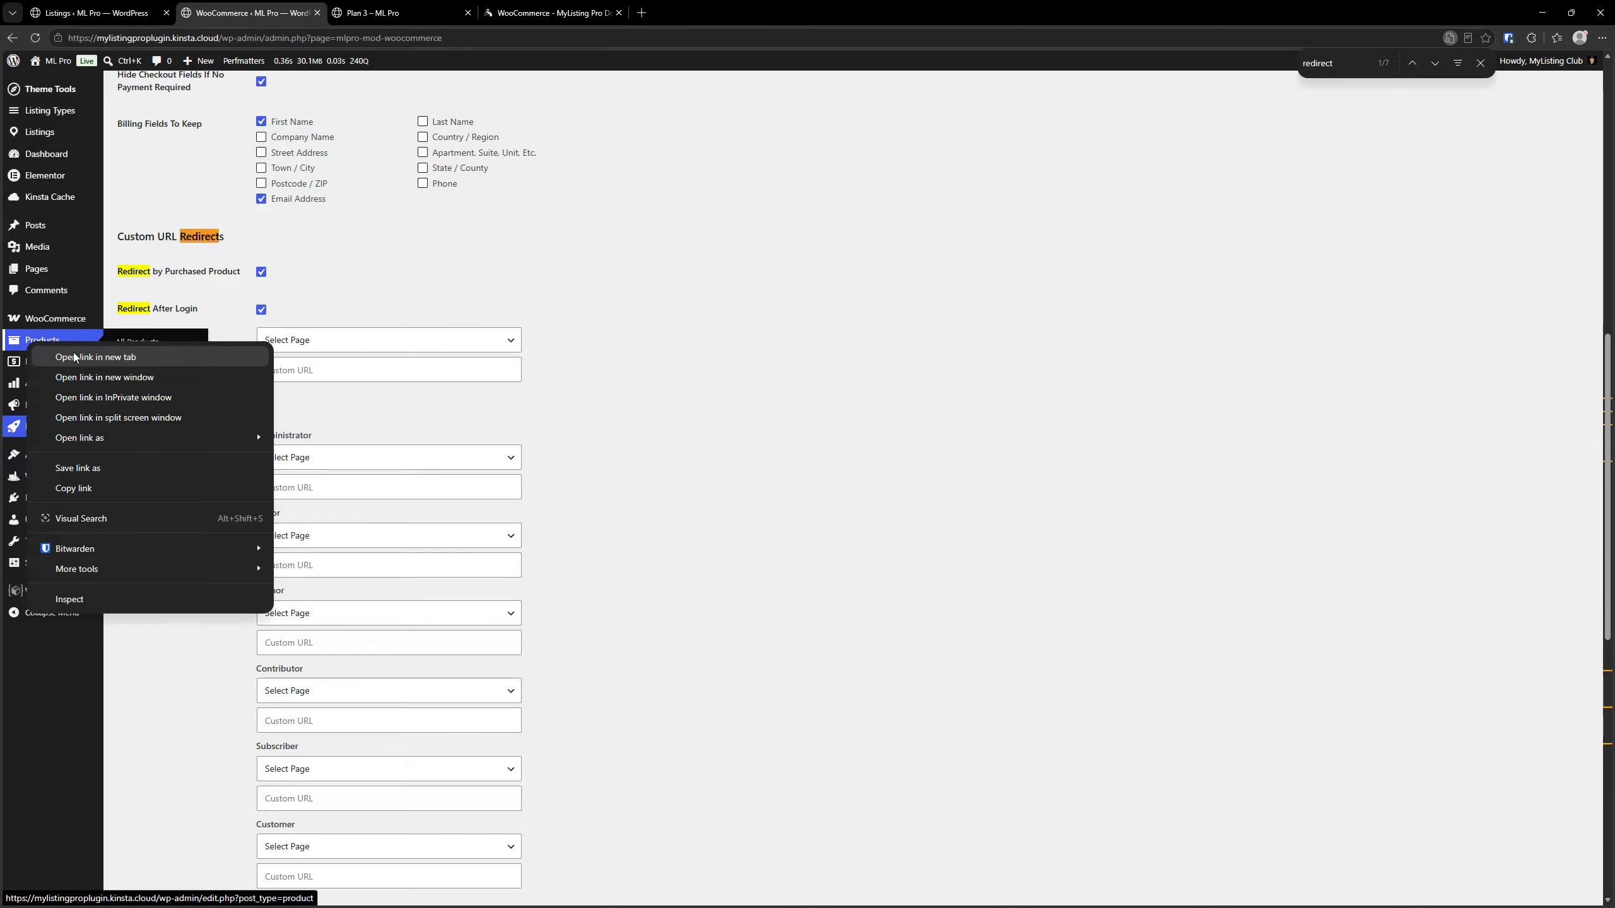
left_click(76, 354)
left_click(353, 8)
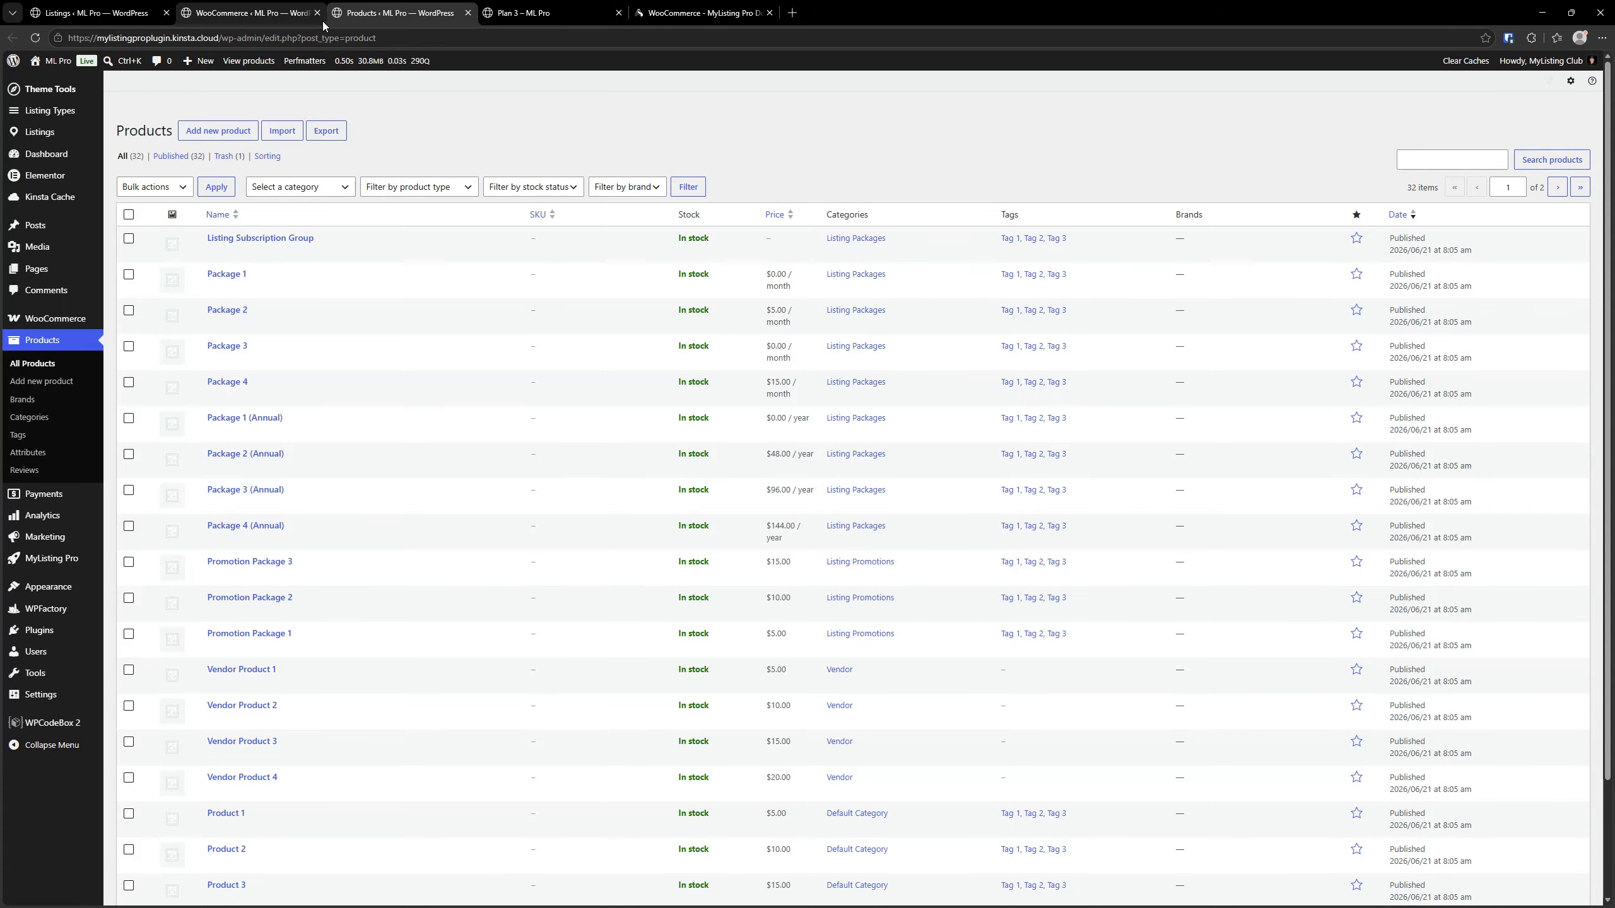
Examine the redirect fields of the Listing Subscription Group product, then return to the Products list
left_click(268, 220)
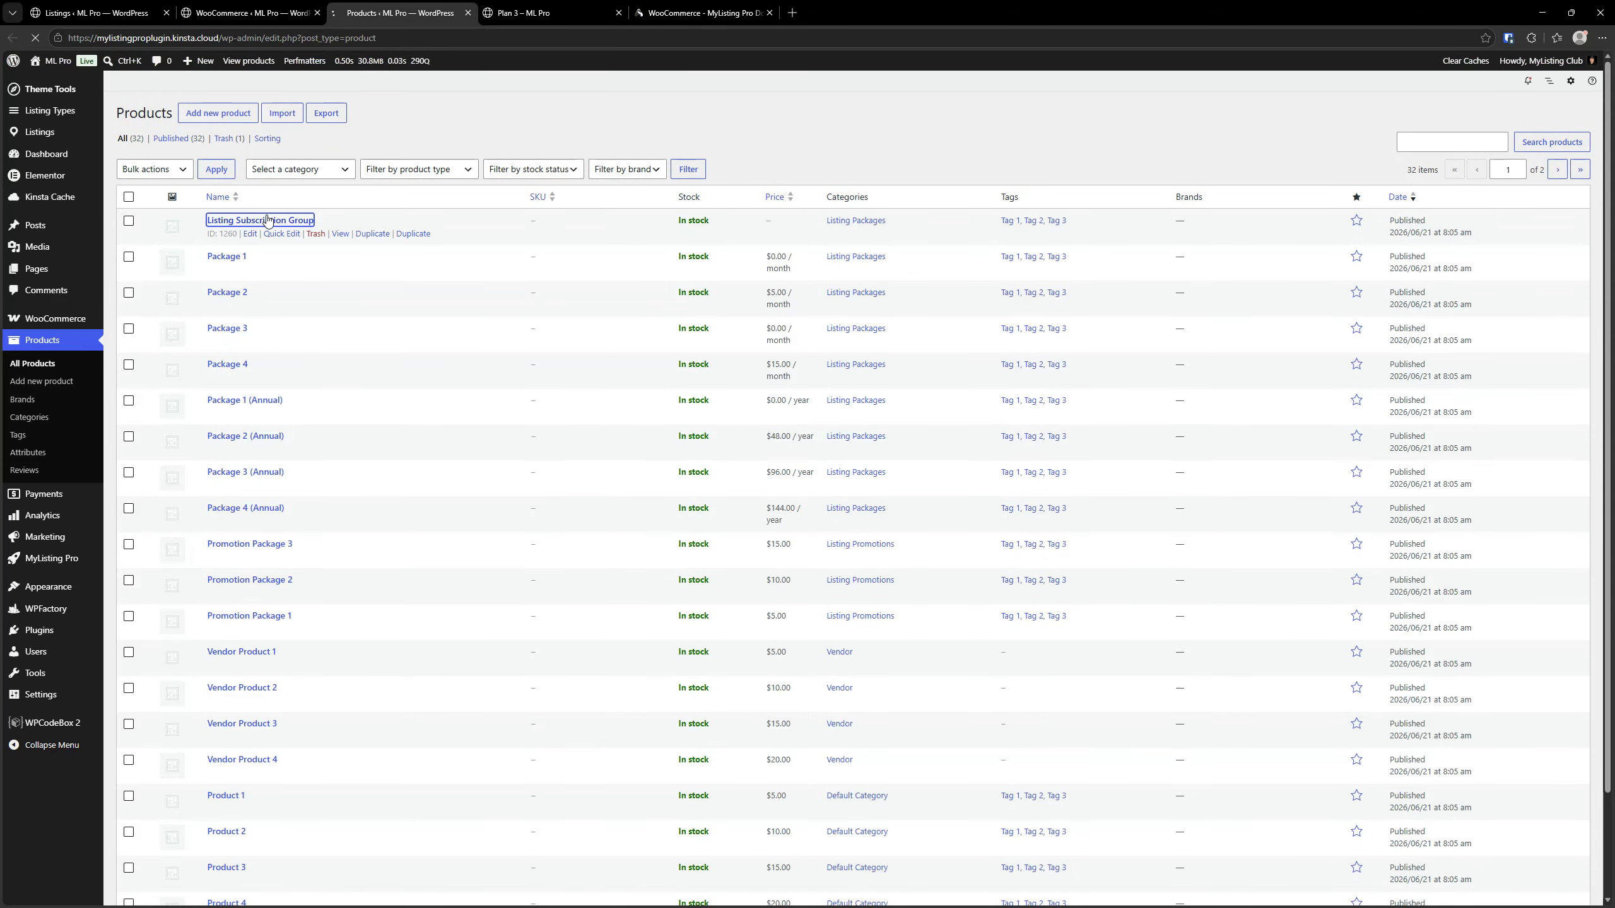
scroll(458, 573, "down", 4)
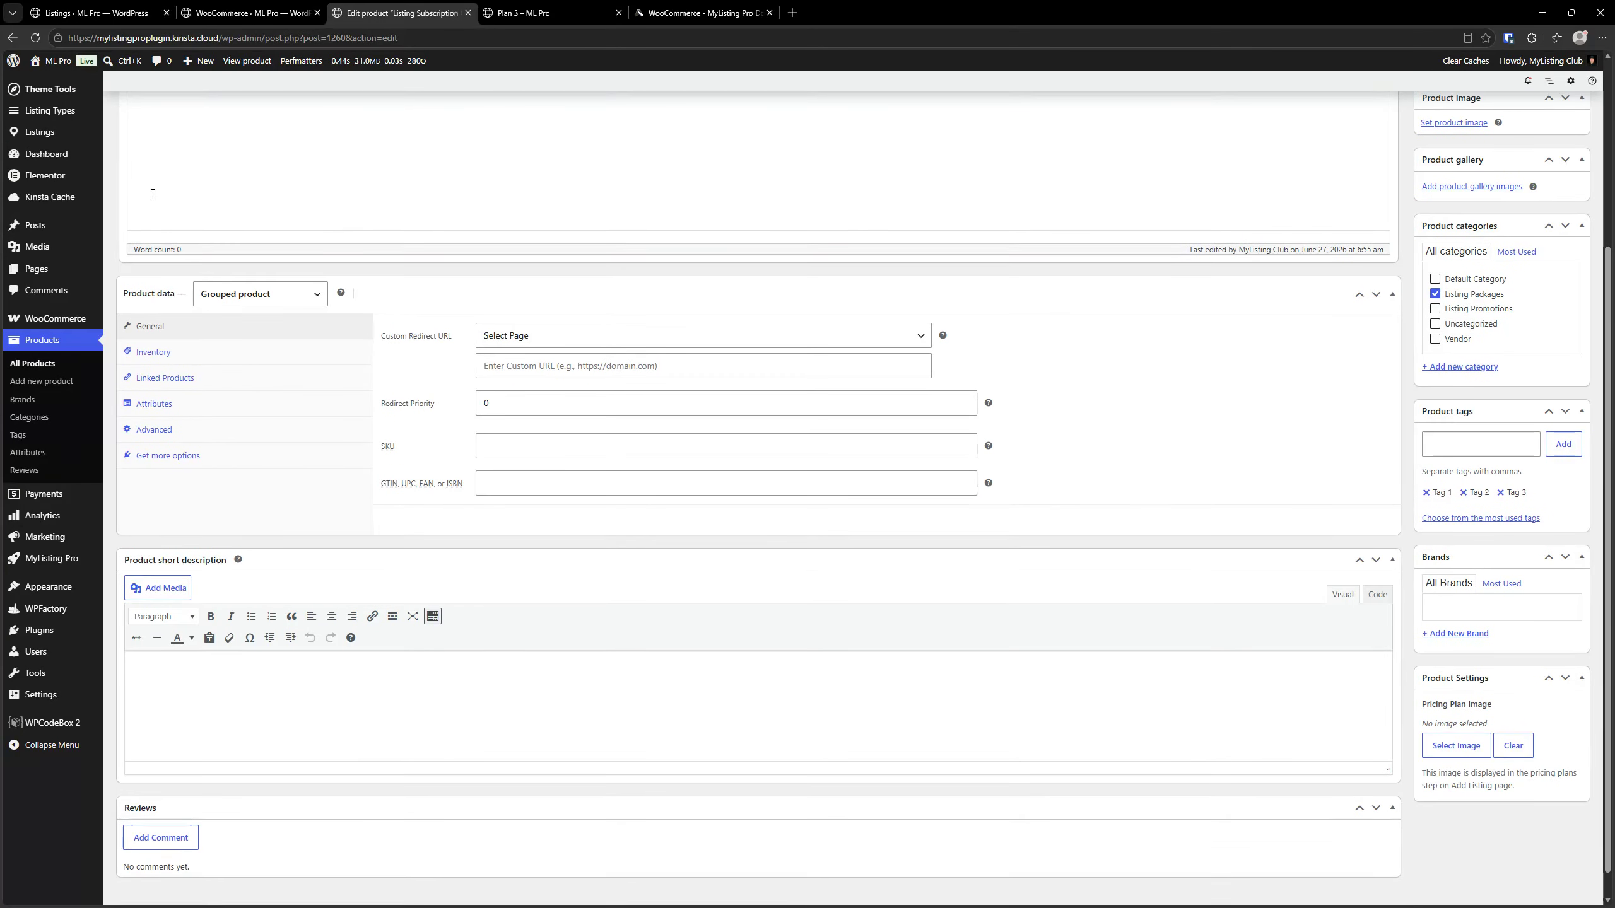
left_click(12, 37)
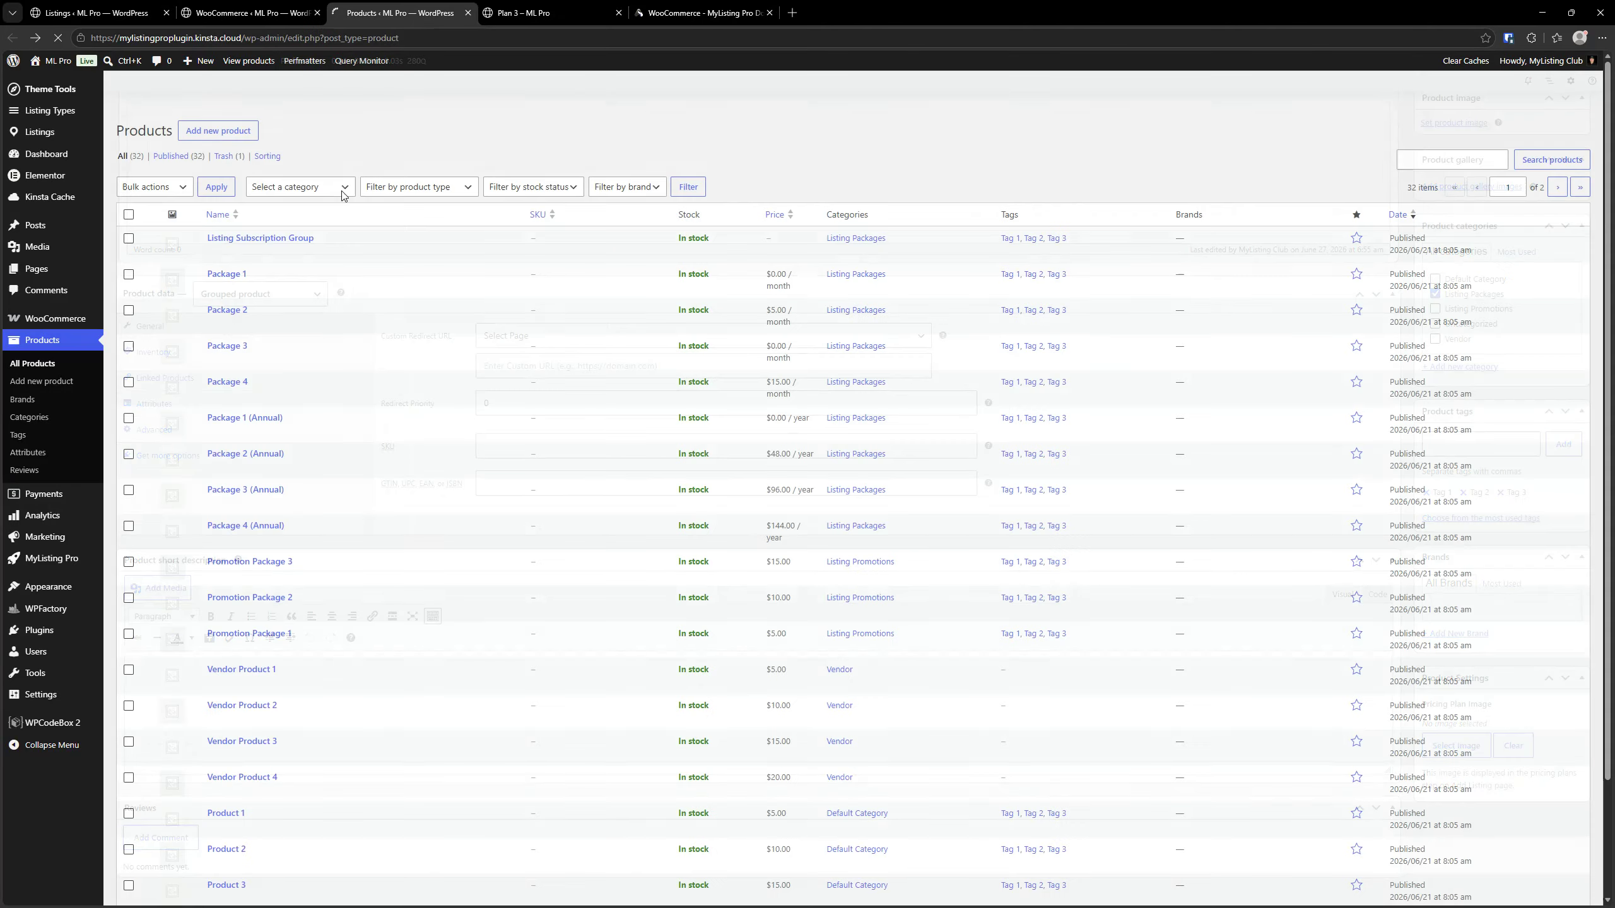
Open the Package 1 product and examine its Custom Redirect URL page choice, custom URL and Redirect Priority fields
left_click(227, 239)
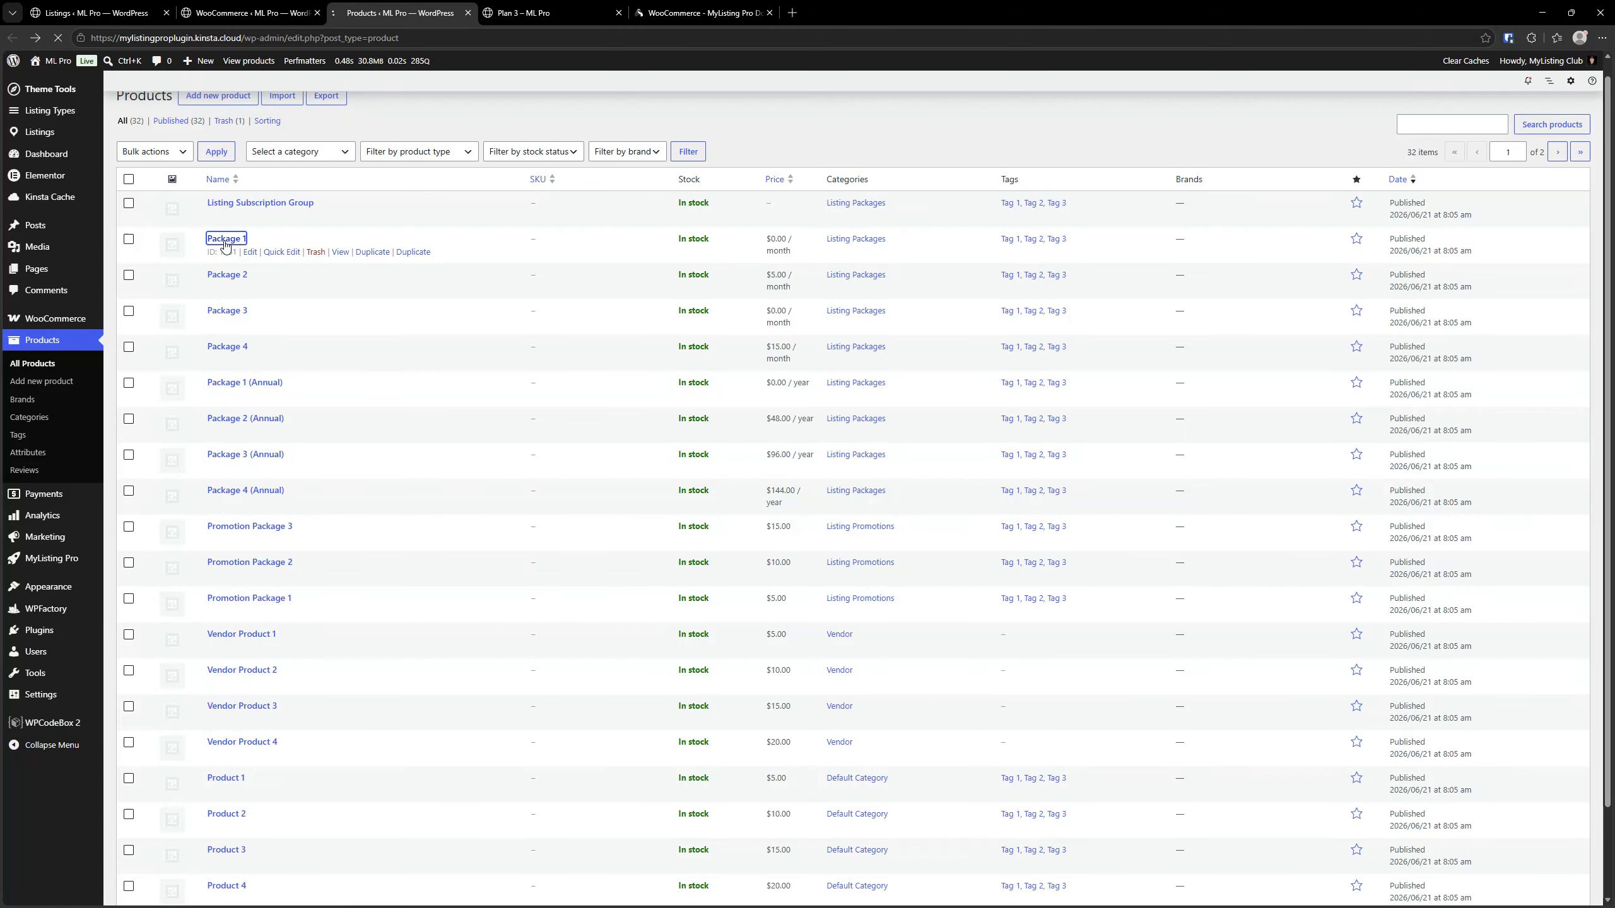
scroll(359, 563, "down", 15)
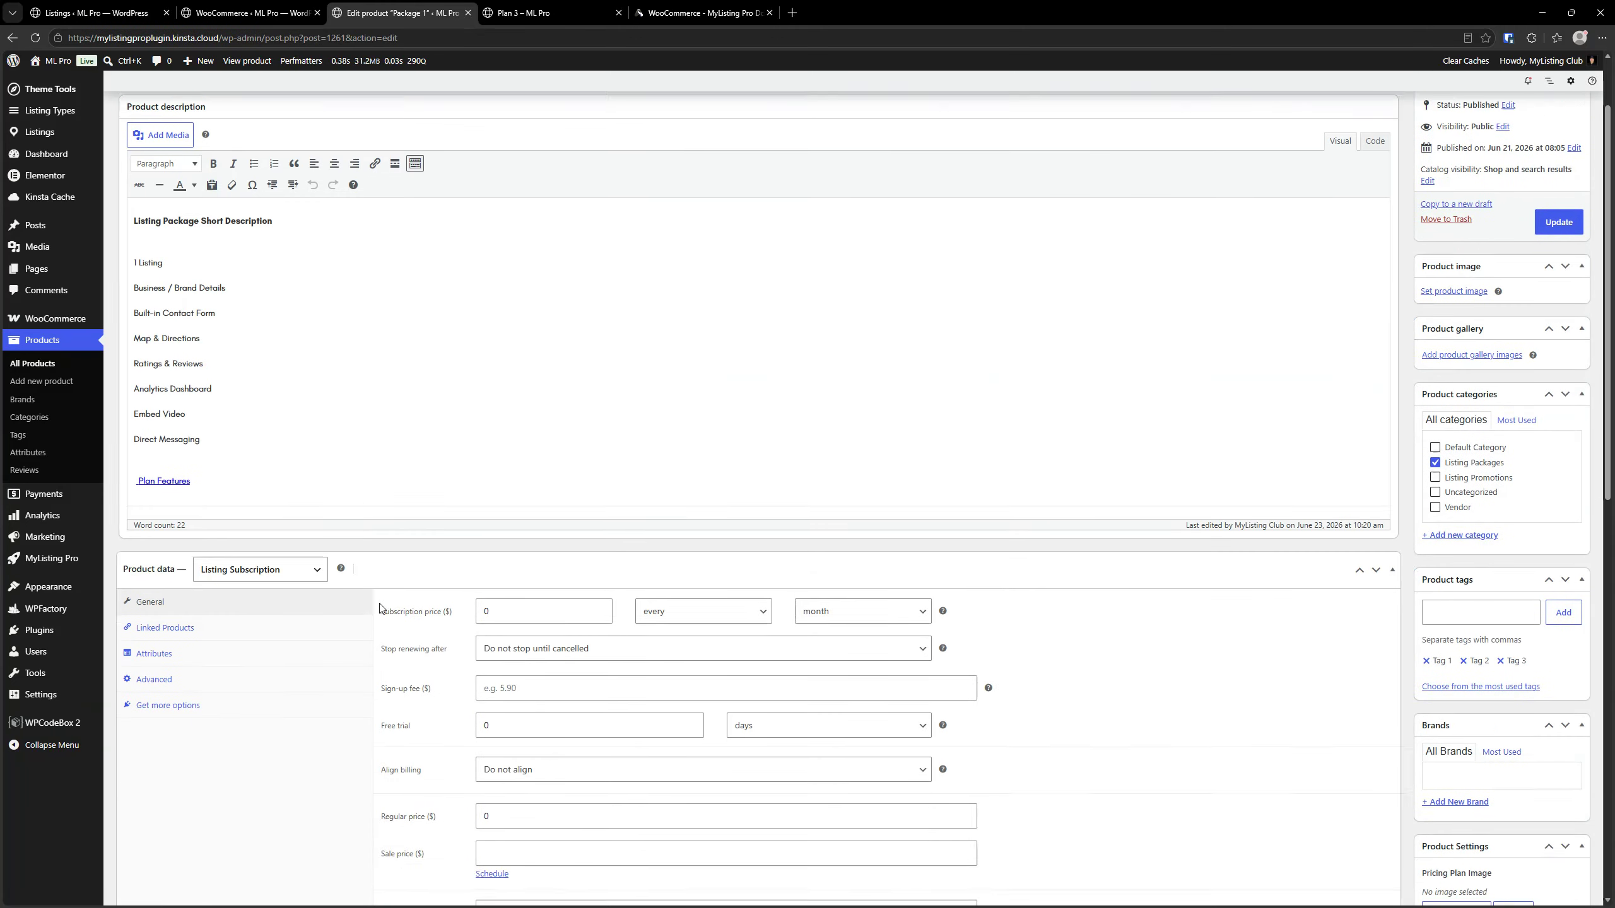
scroll(380, 470, "up", 1)
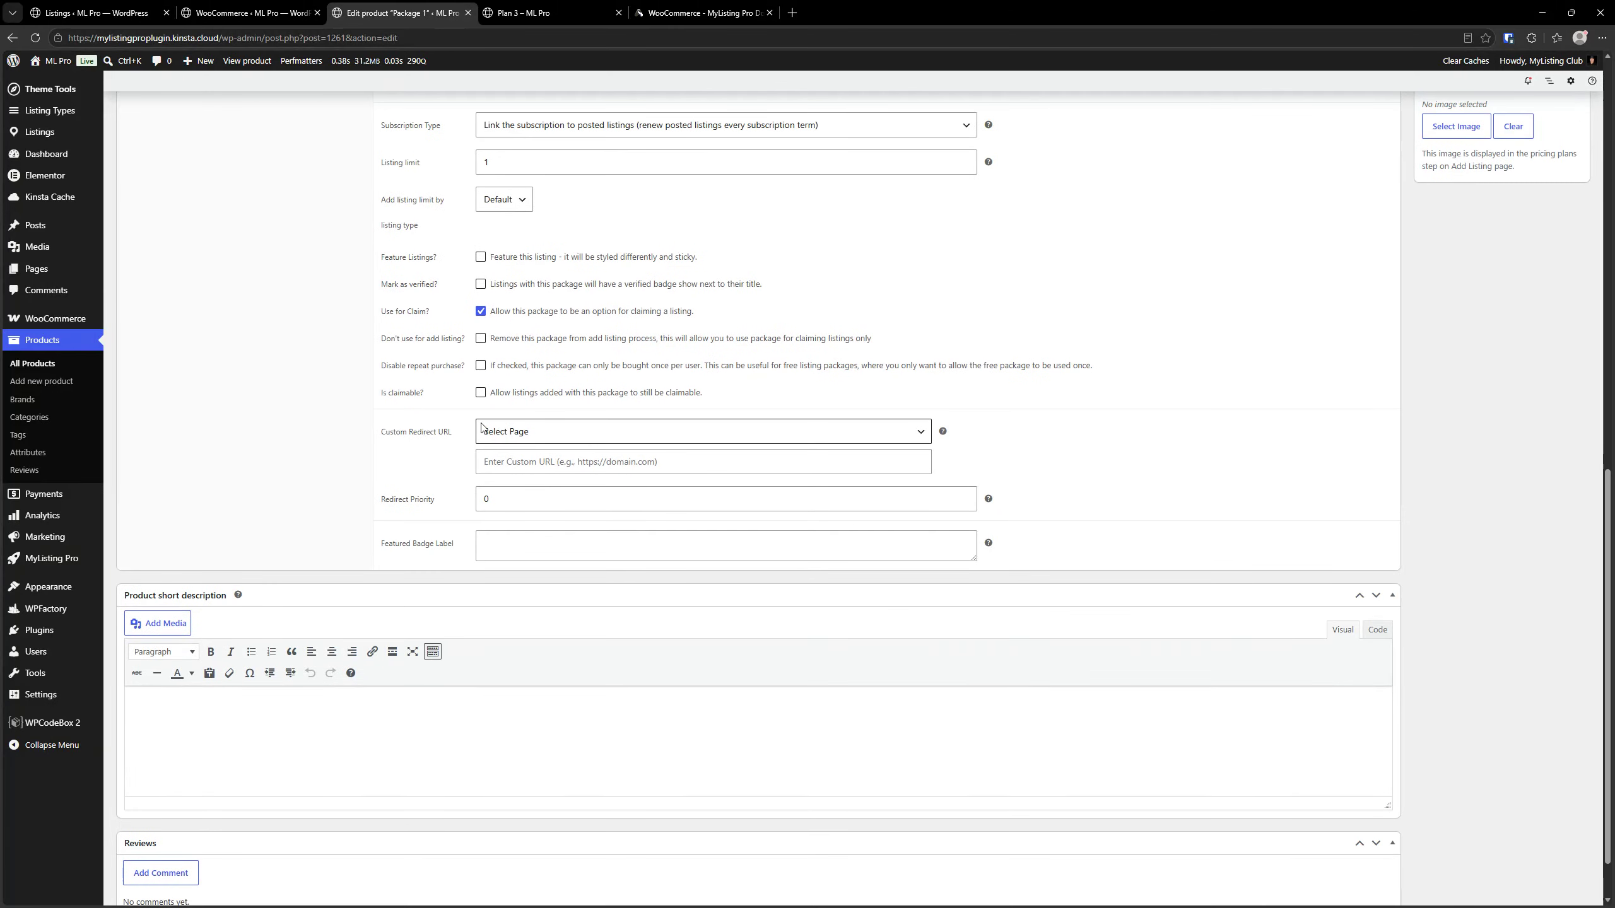
left_click(502, 432)
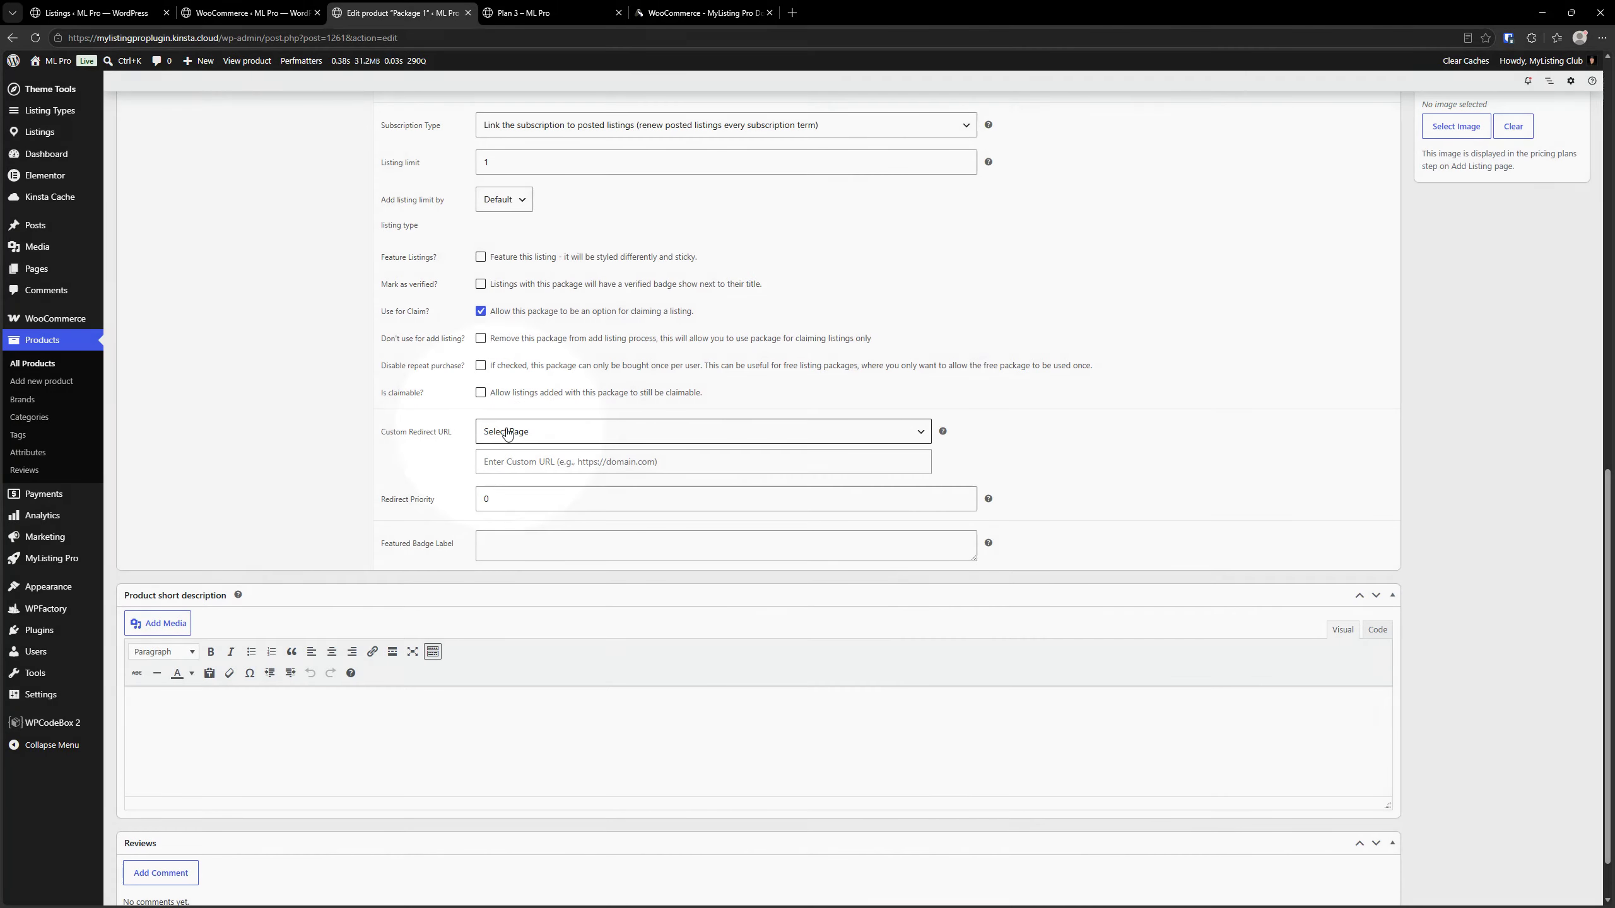
left_click(508, 434)
left_click(508, 433)
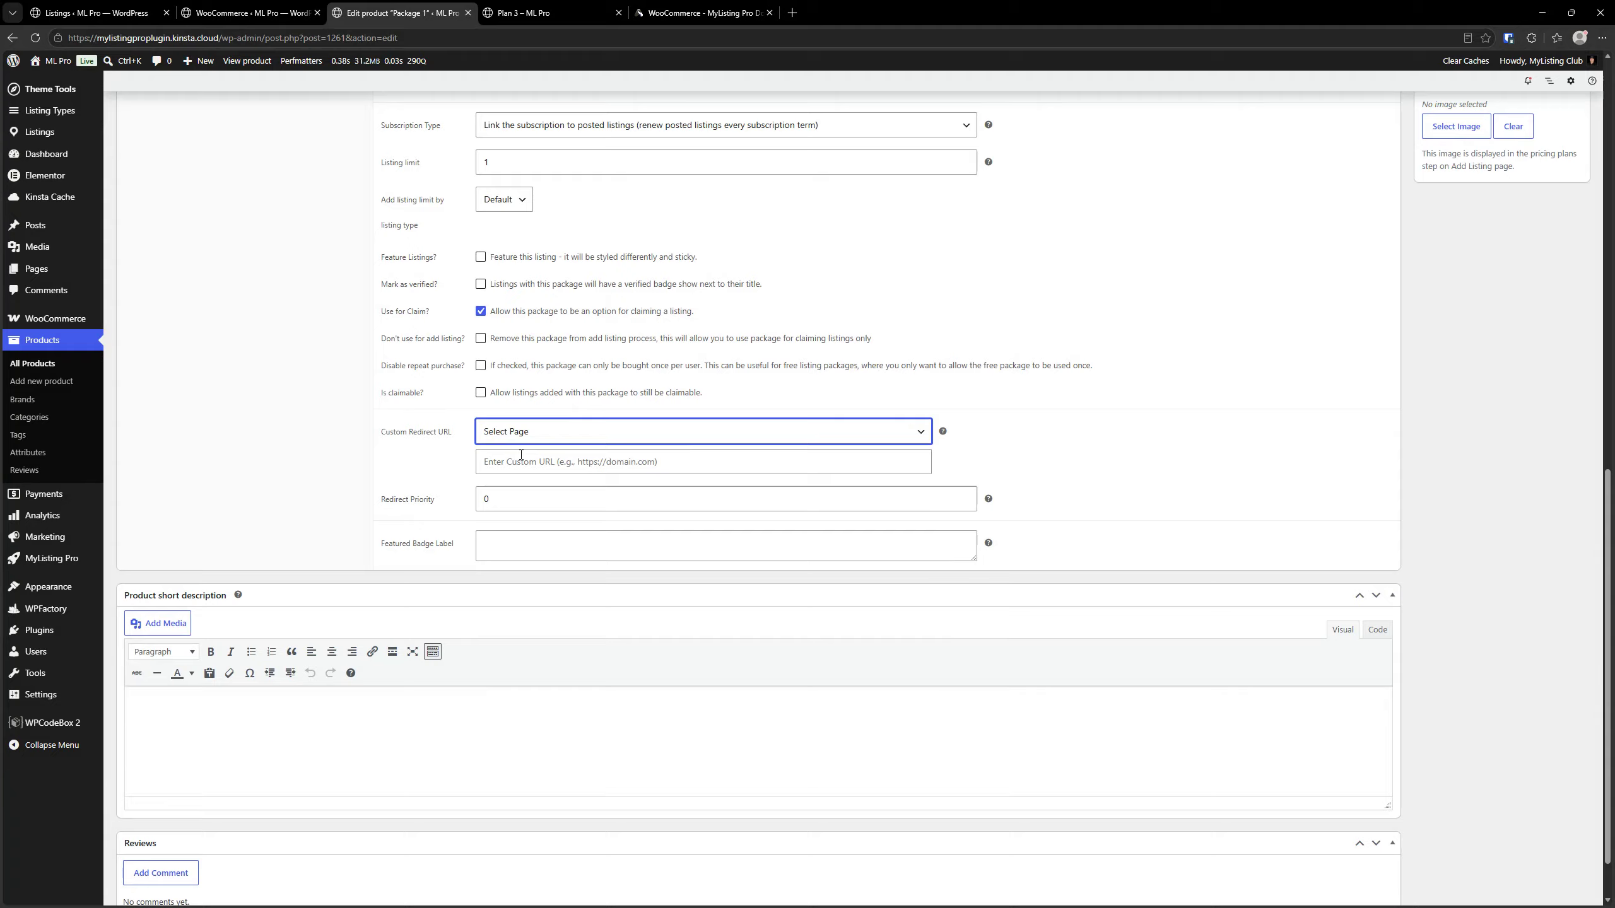
left_click(521, 456)
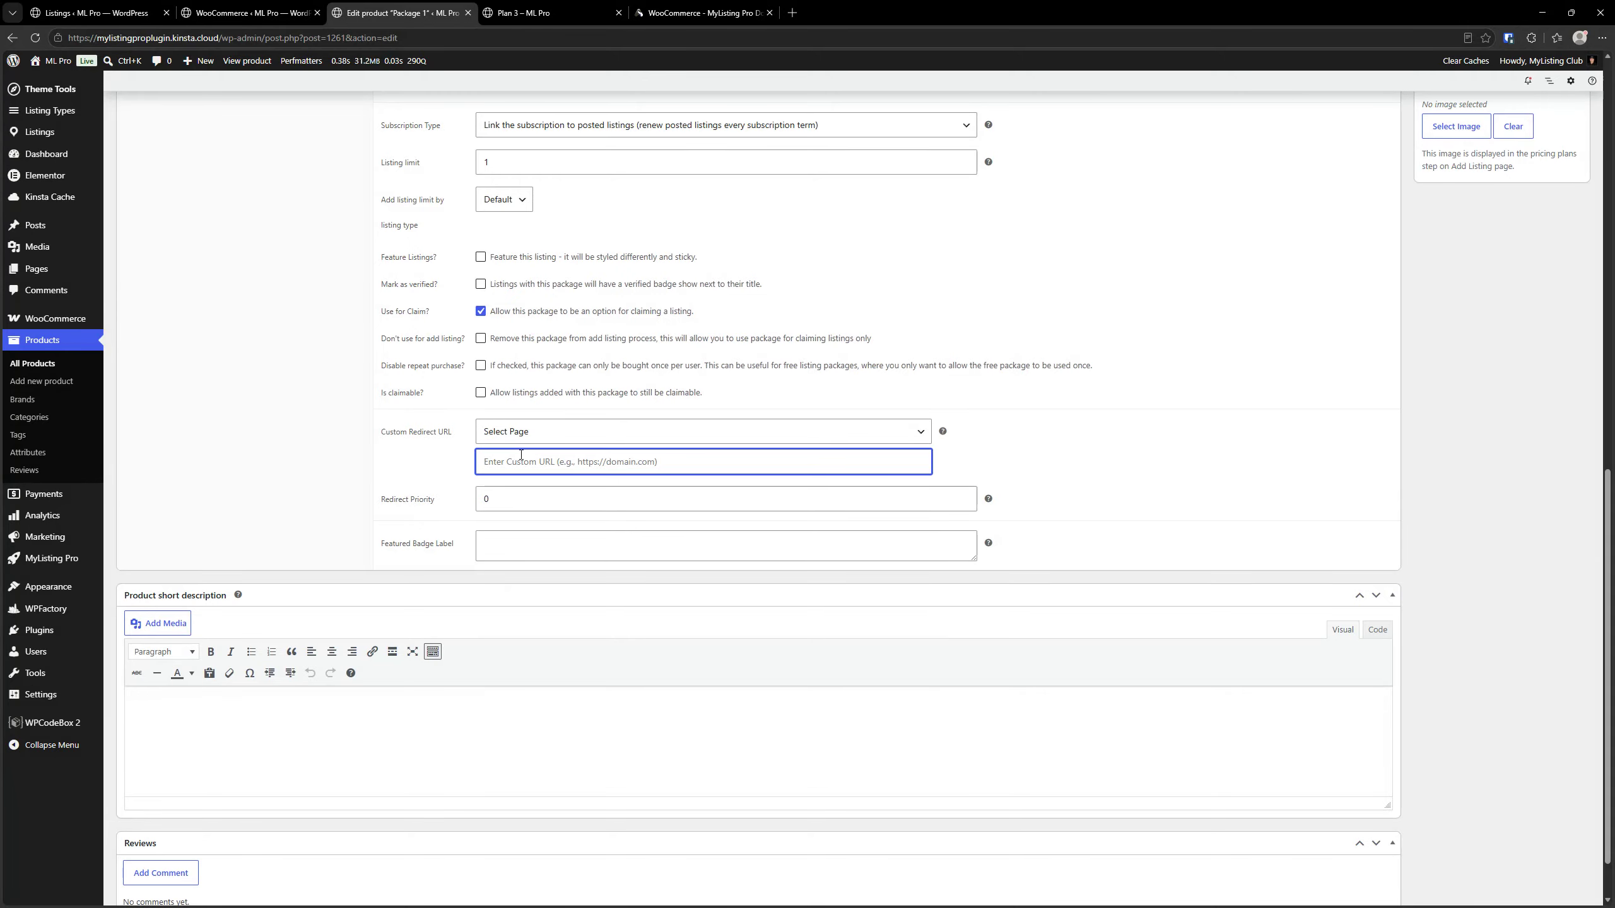
left_click(537, 497)
Return to the WooCommerce module settings and examine the page choices and custom URL field of Redirect After Login
left_click(241, 11)
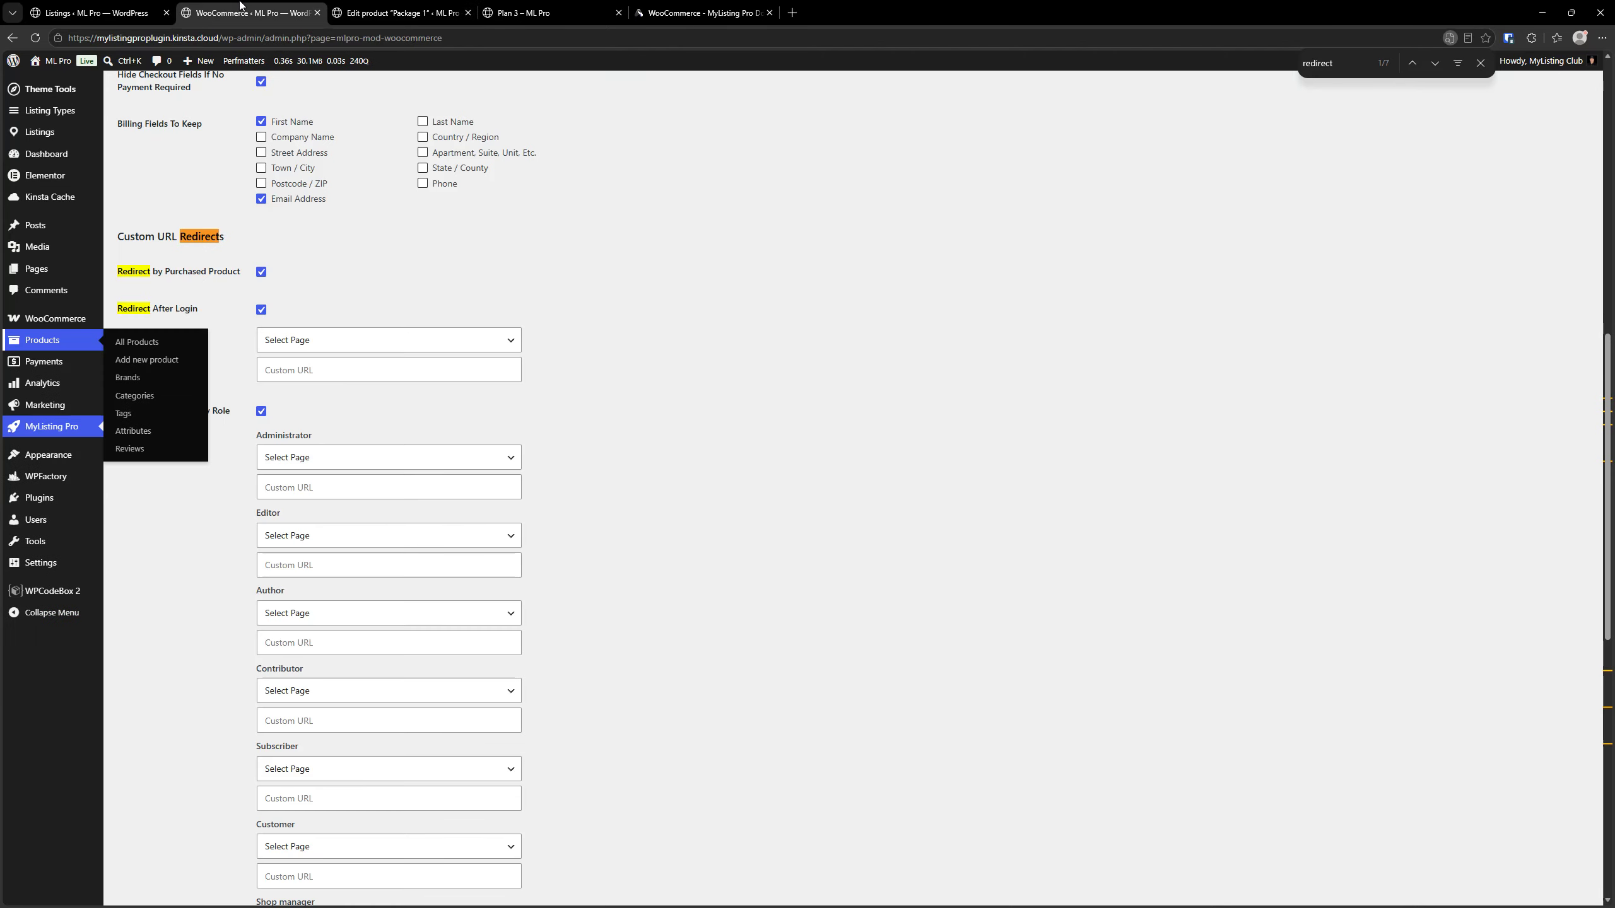
scroll(197, 306, "down", 1)
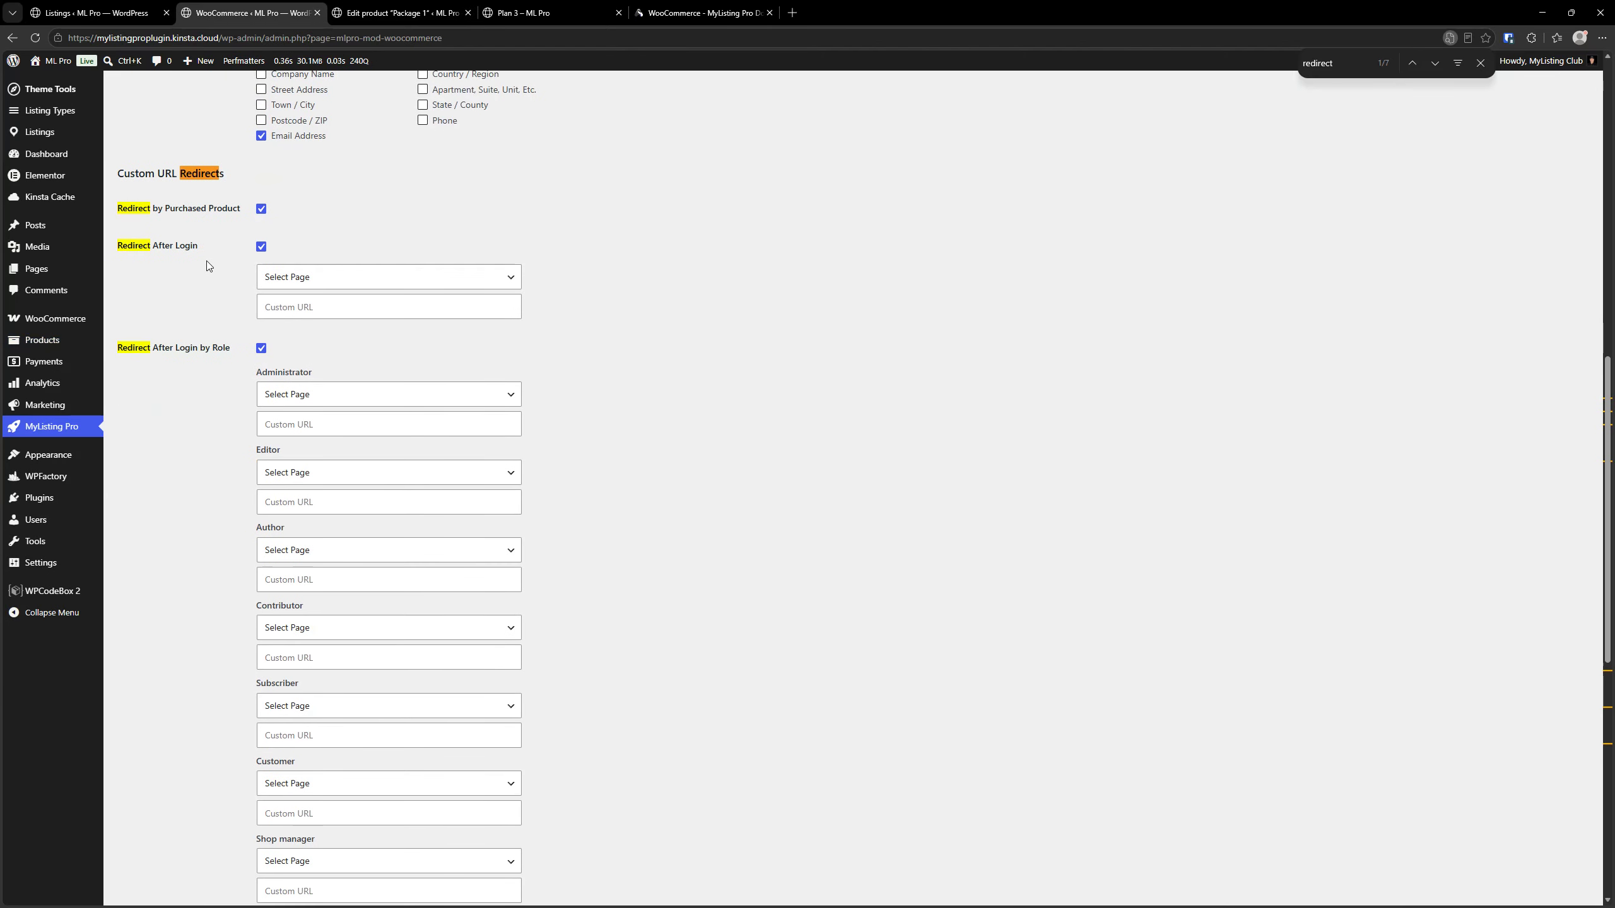
left_click(324, 280)
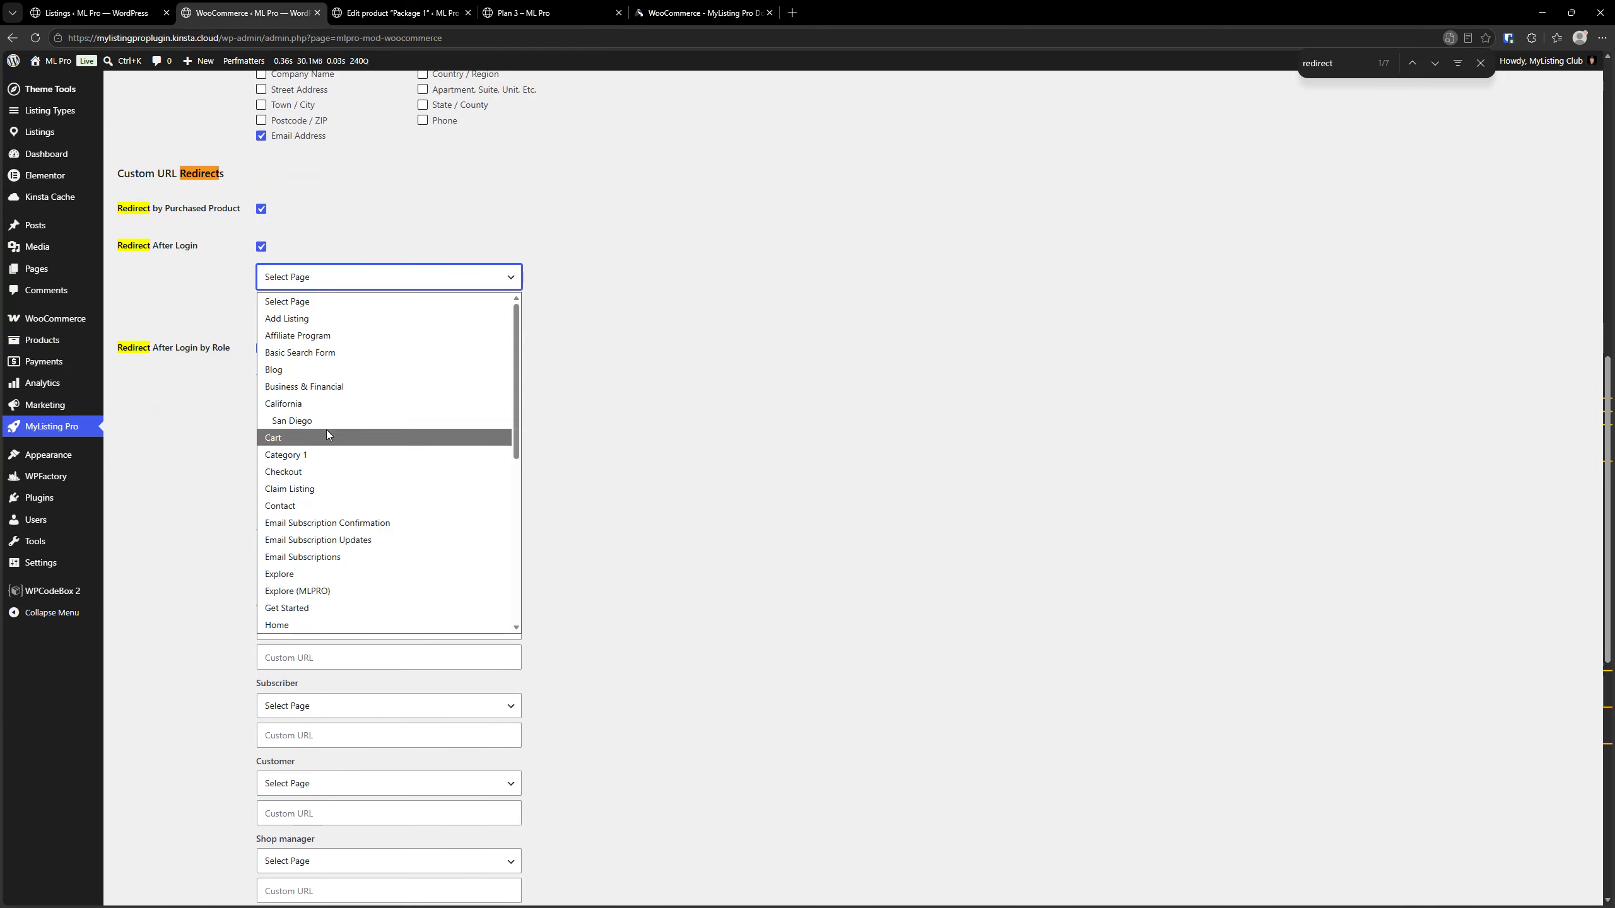
left_click(347, 277)
left_click(369, 309)
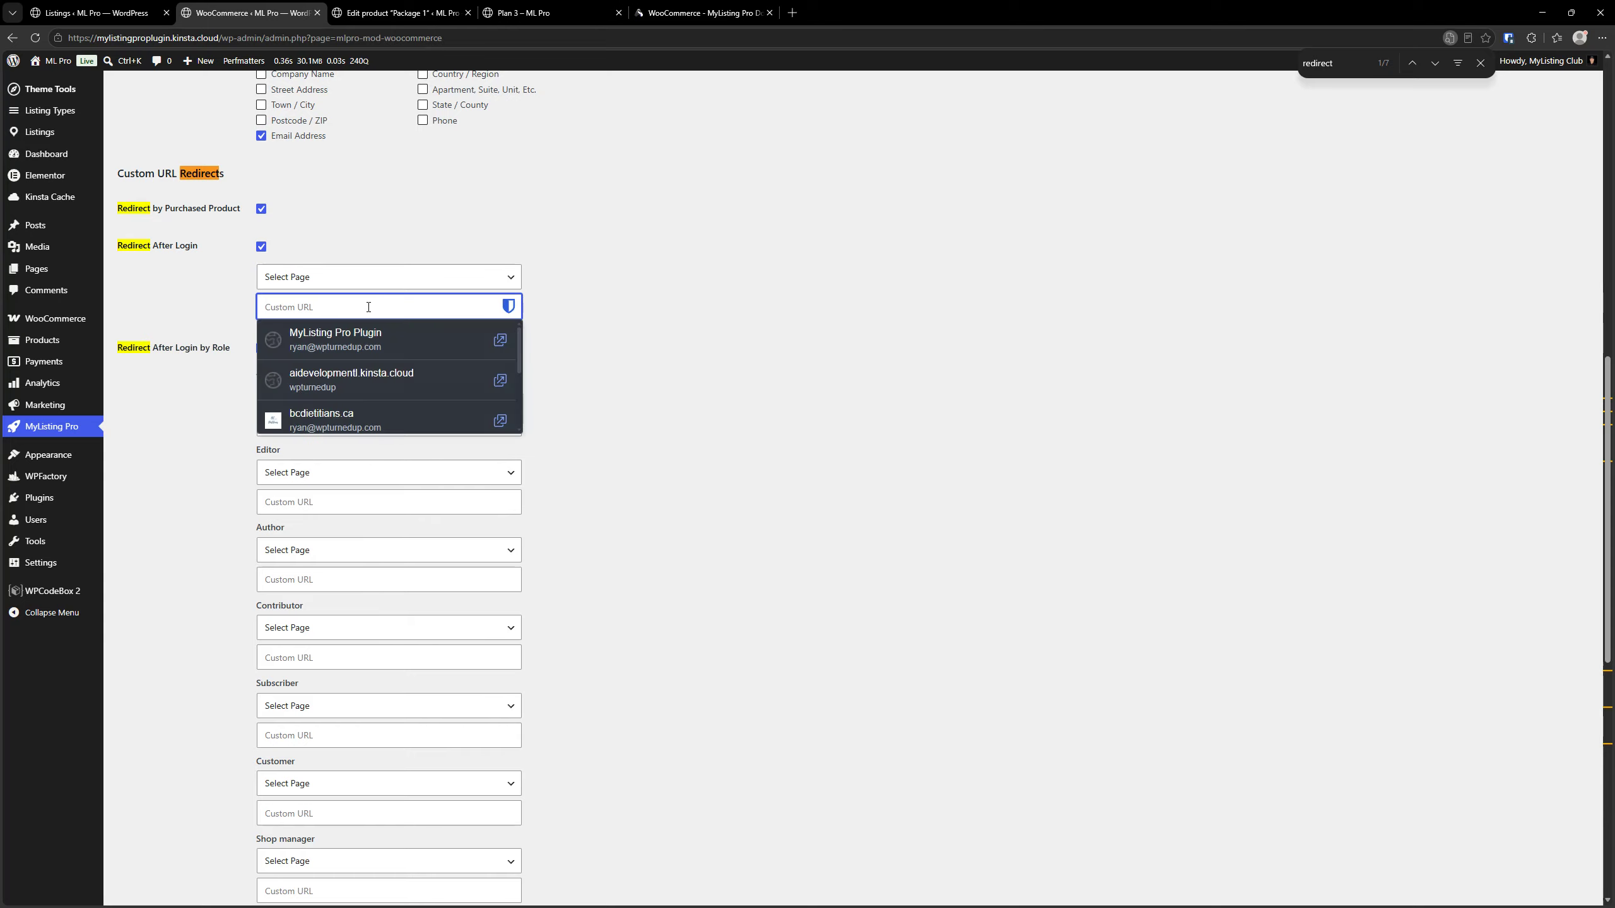
key("ctrl")
key("ctrl")
left_click(646, 621)
Examine the Redirect After Login by Role page choices for the Administrator and Customer roles without selecting one
scroll(236, 318, "down", 2)
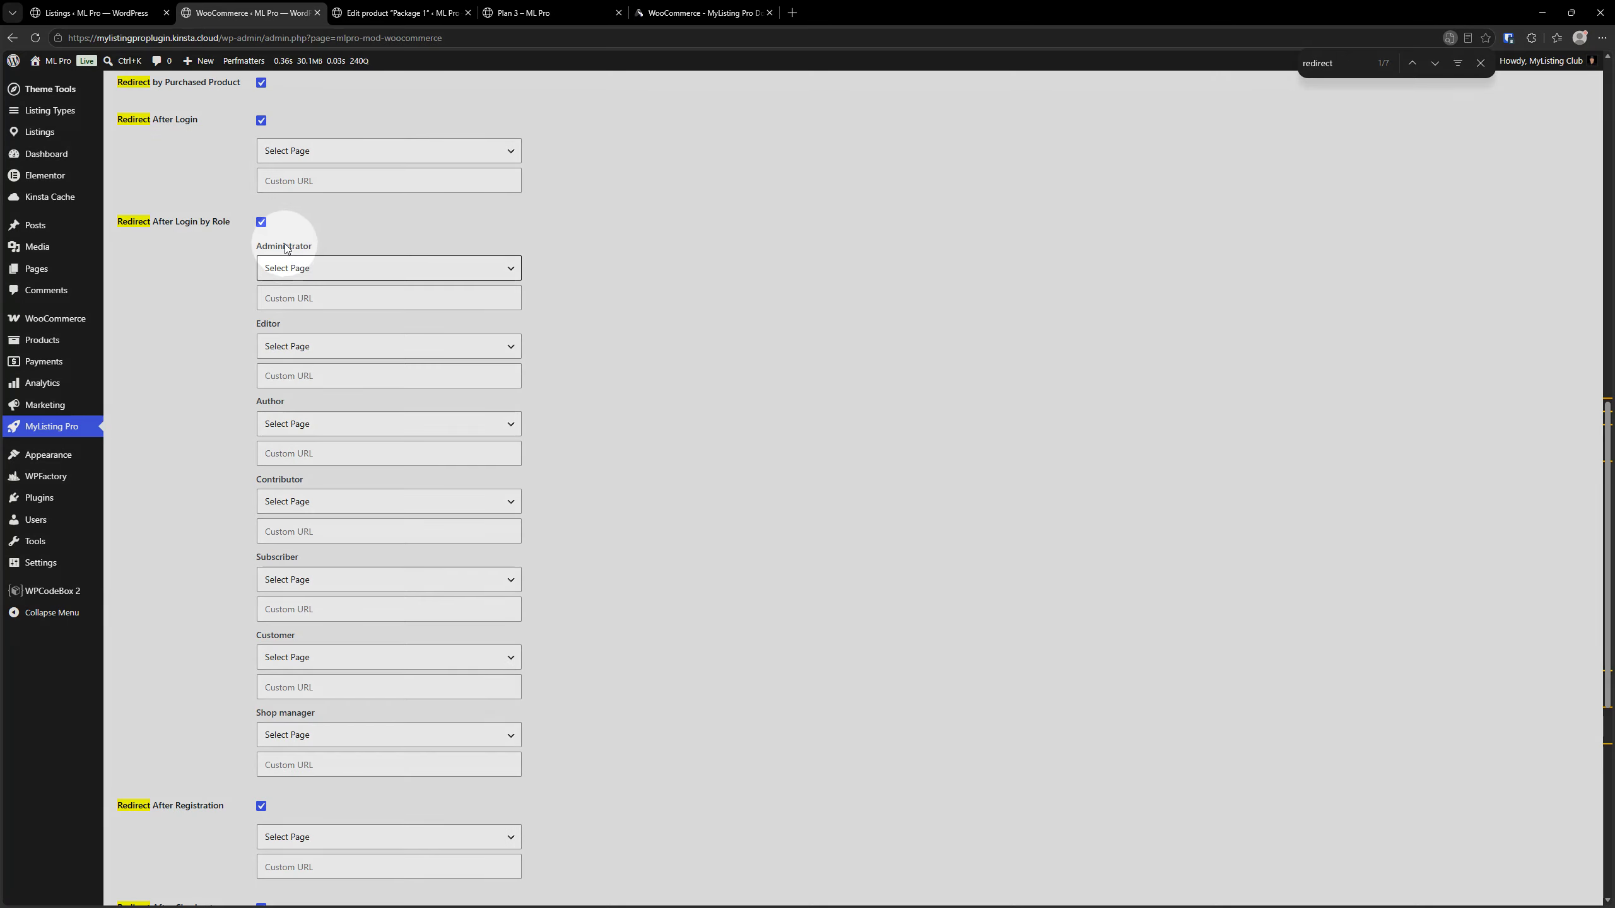
left_click(289, 268)
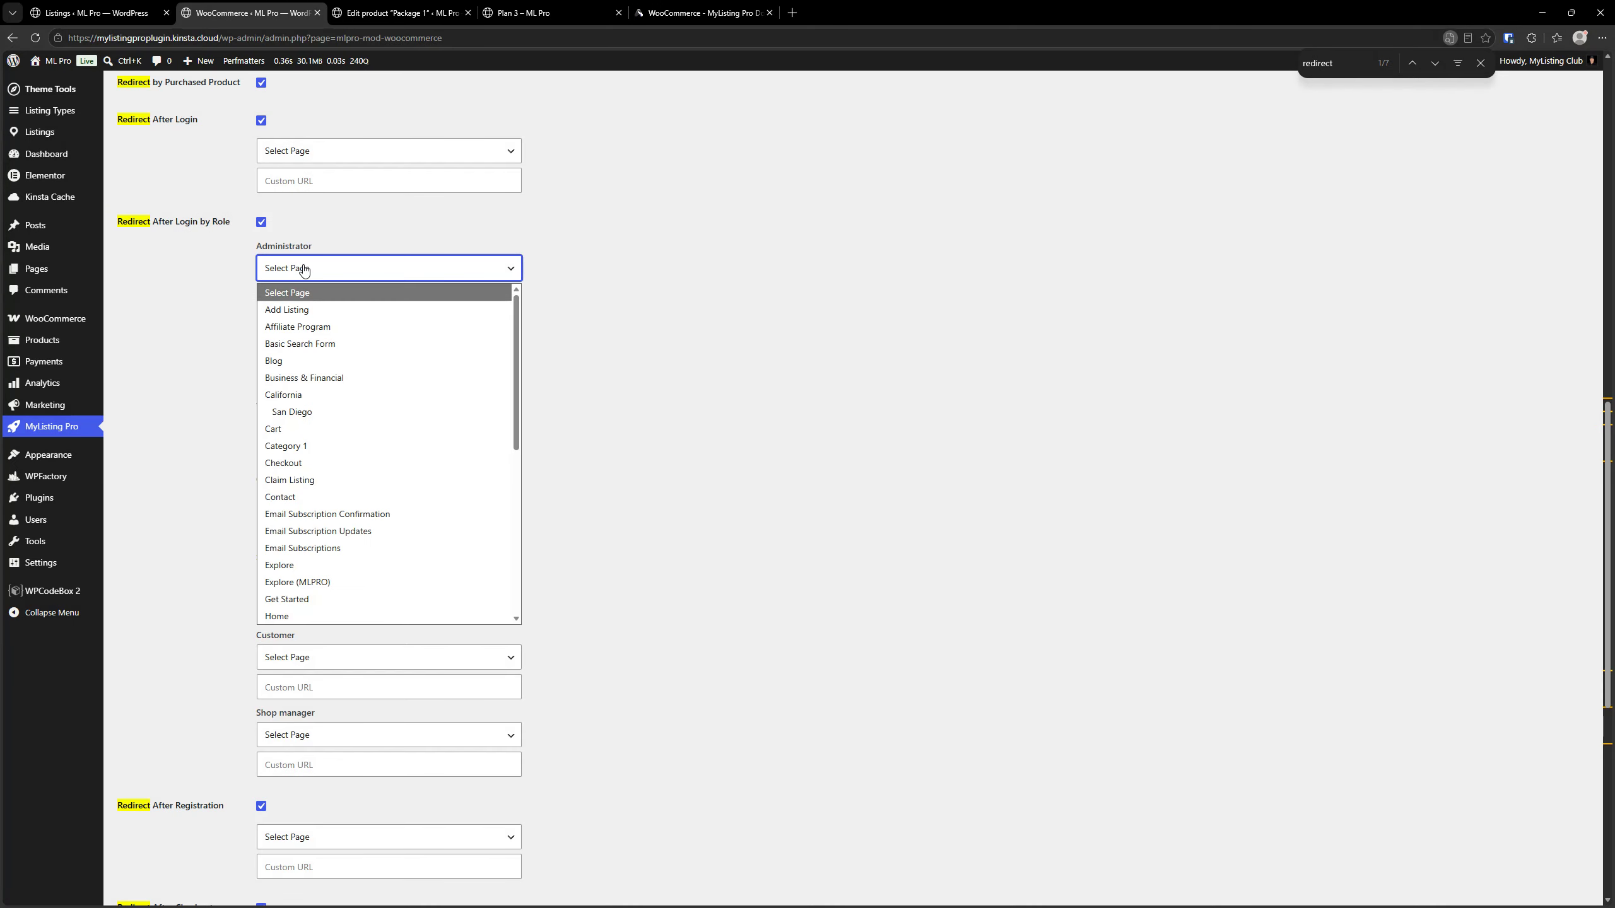
left_click(540, 315)
left_click(356, 298)
left_click(666, 332)
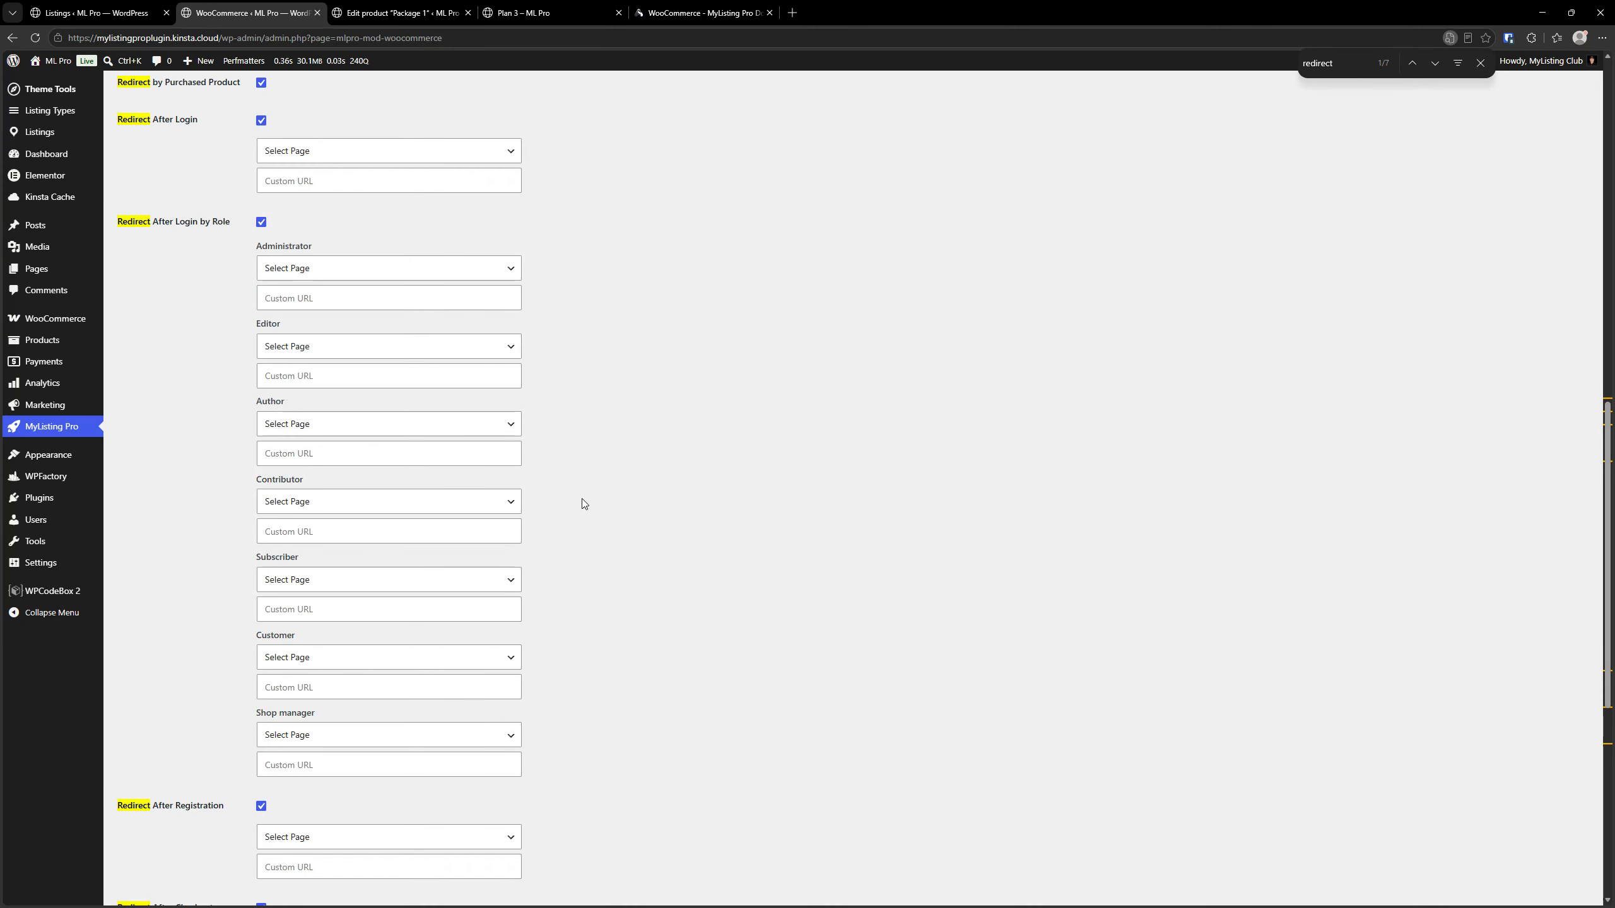
scroll(455, 530, "down", 4)
left_click(295, 410)
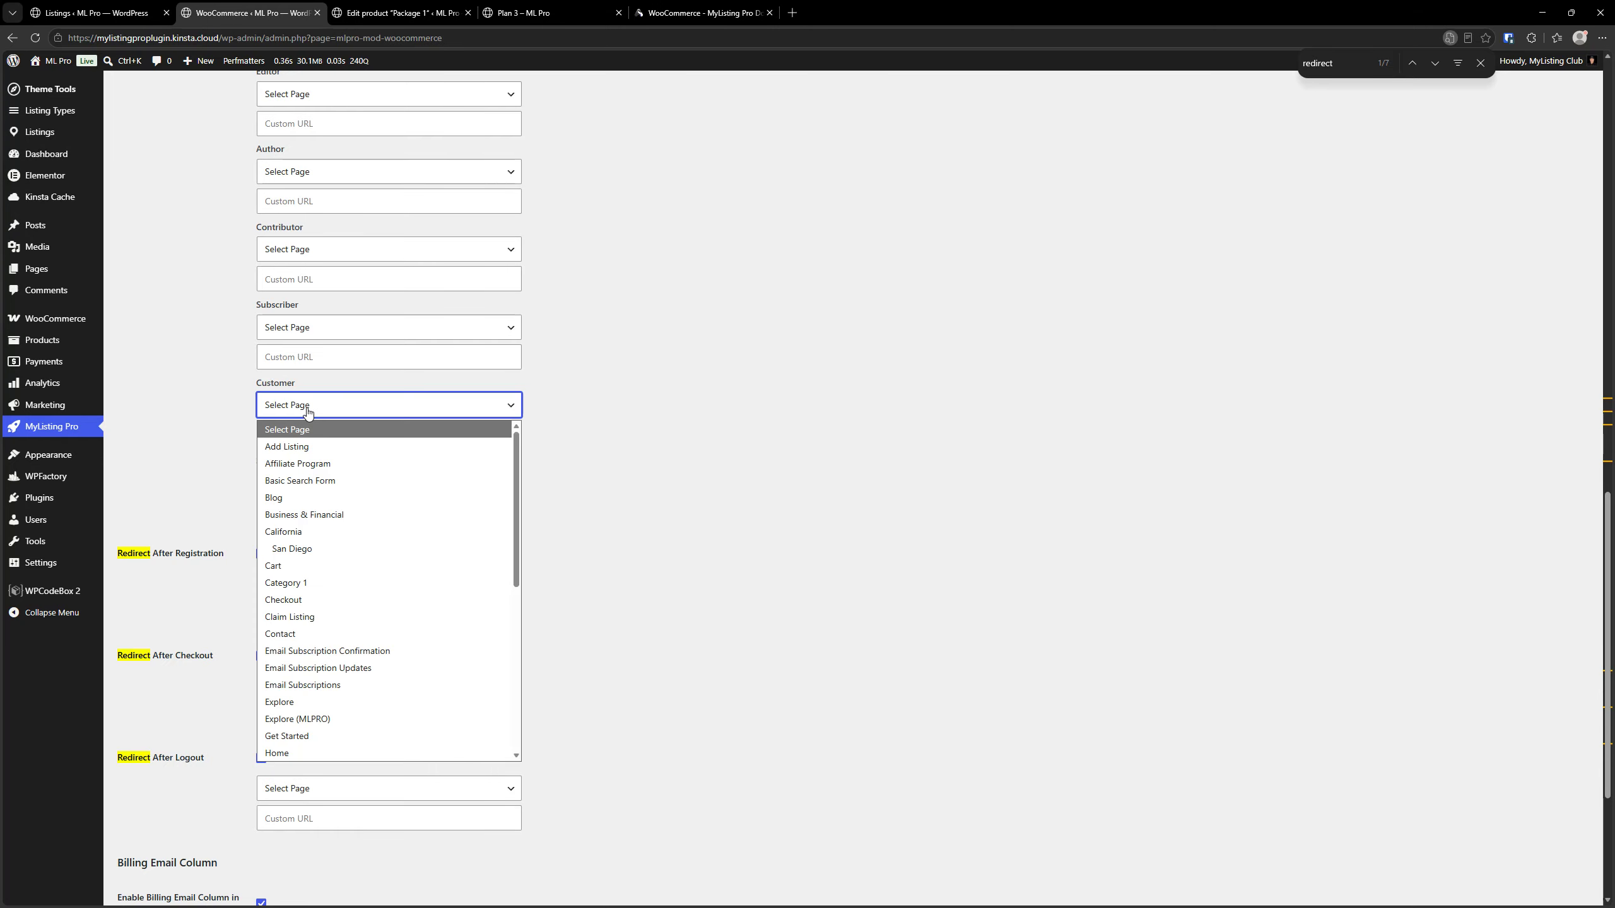
left_click(693, 470)
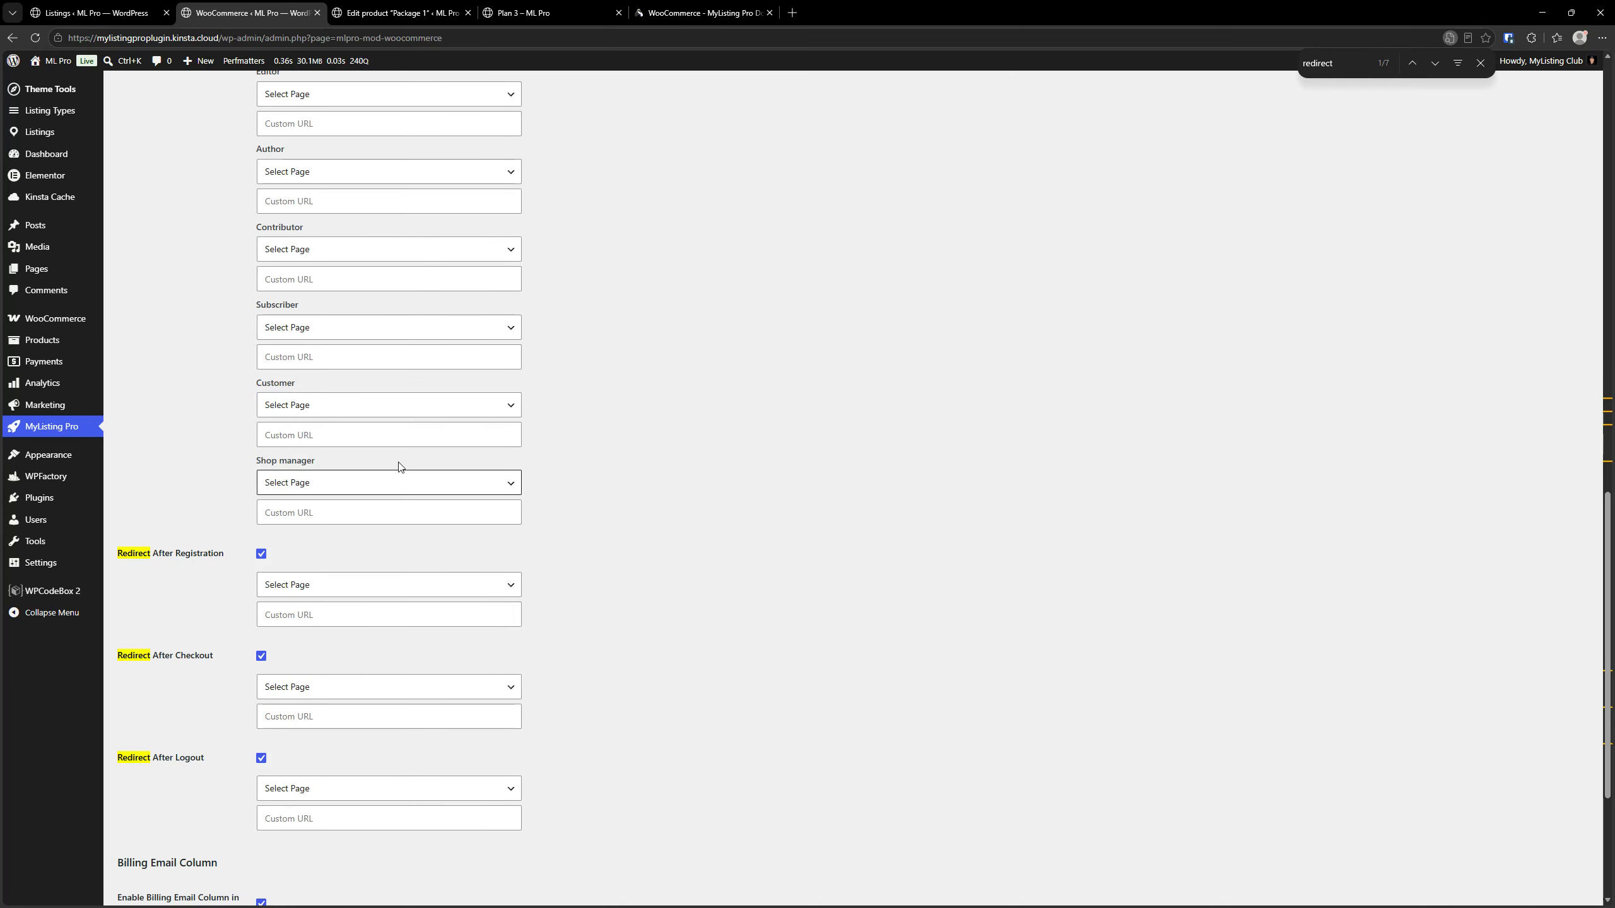
Examine the page choices available for Redirect After Registration without selecting one
scroll(747, 452, "down", 4)
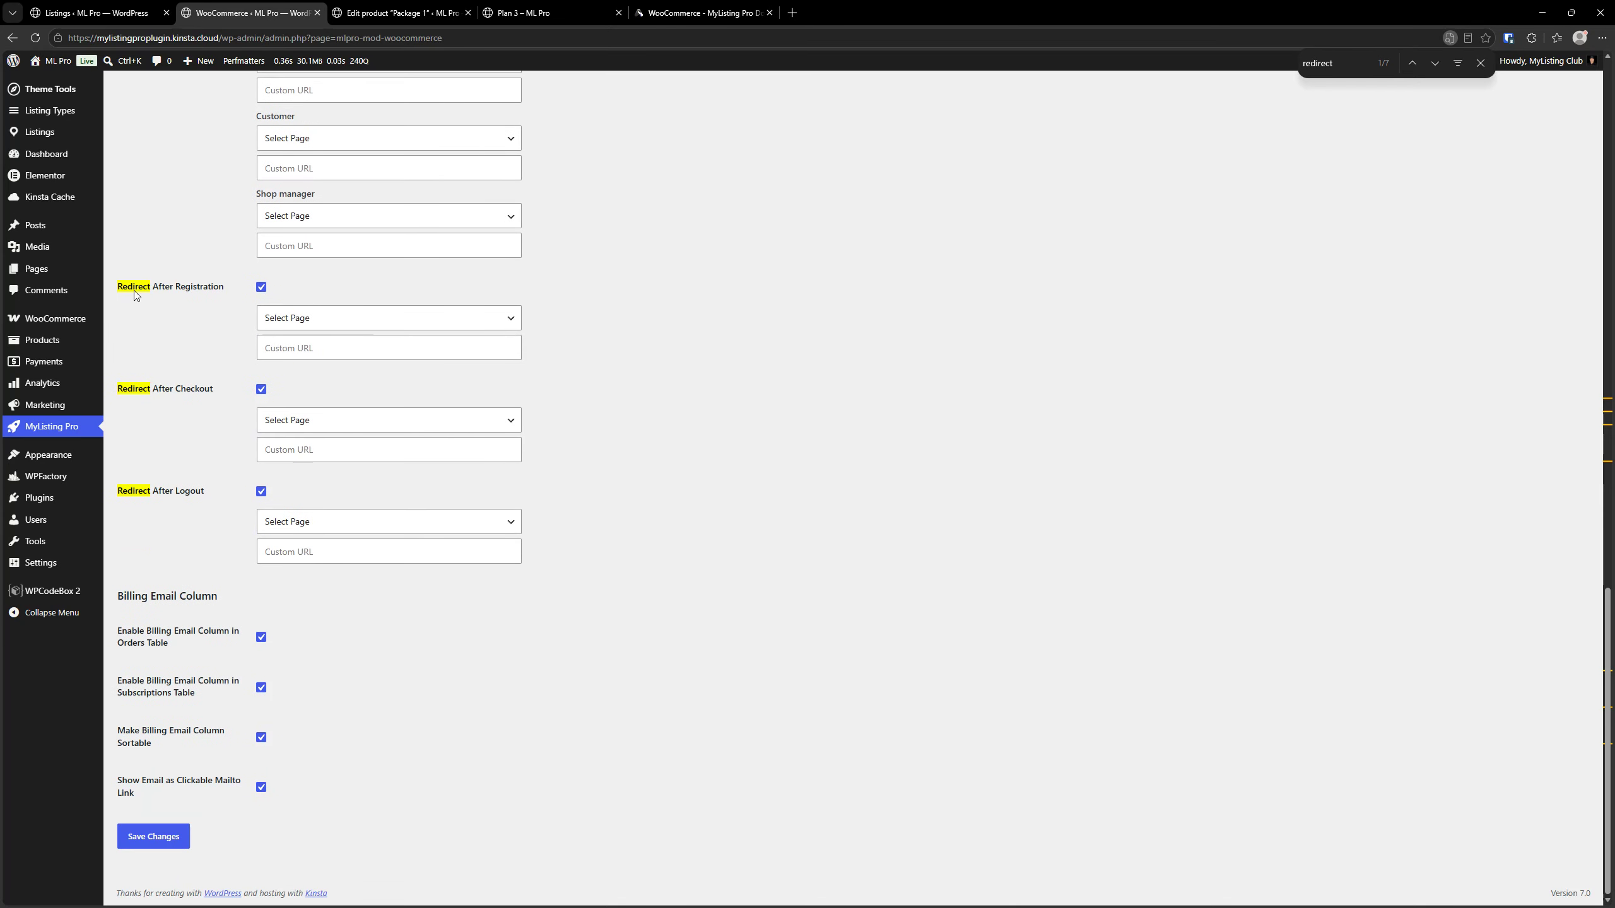
key("ctrl")
key("ctrl")
left_click(294, 318)
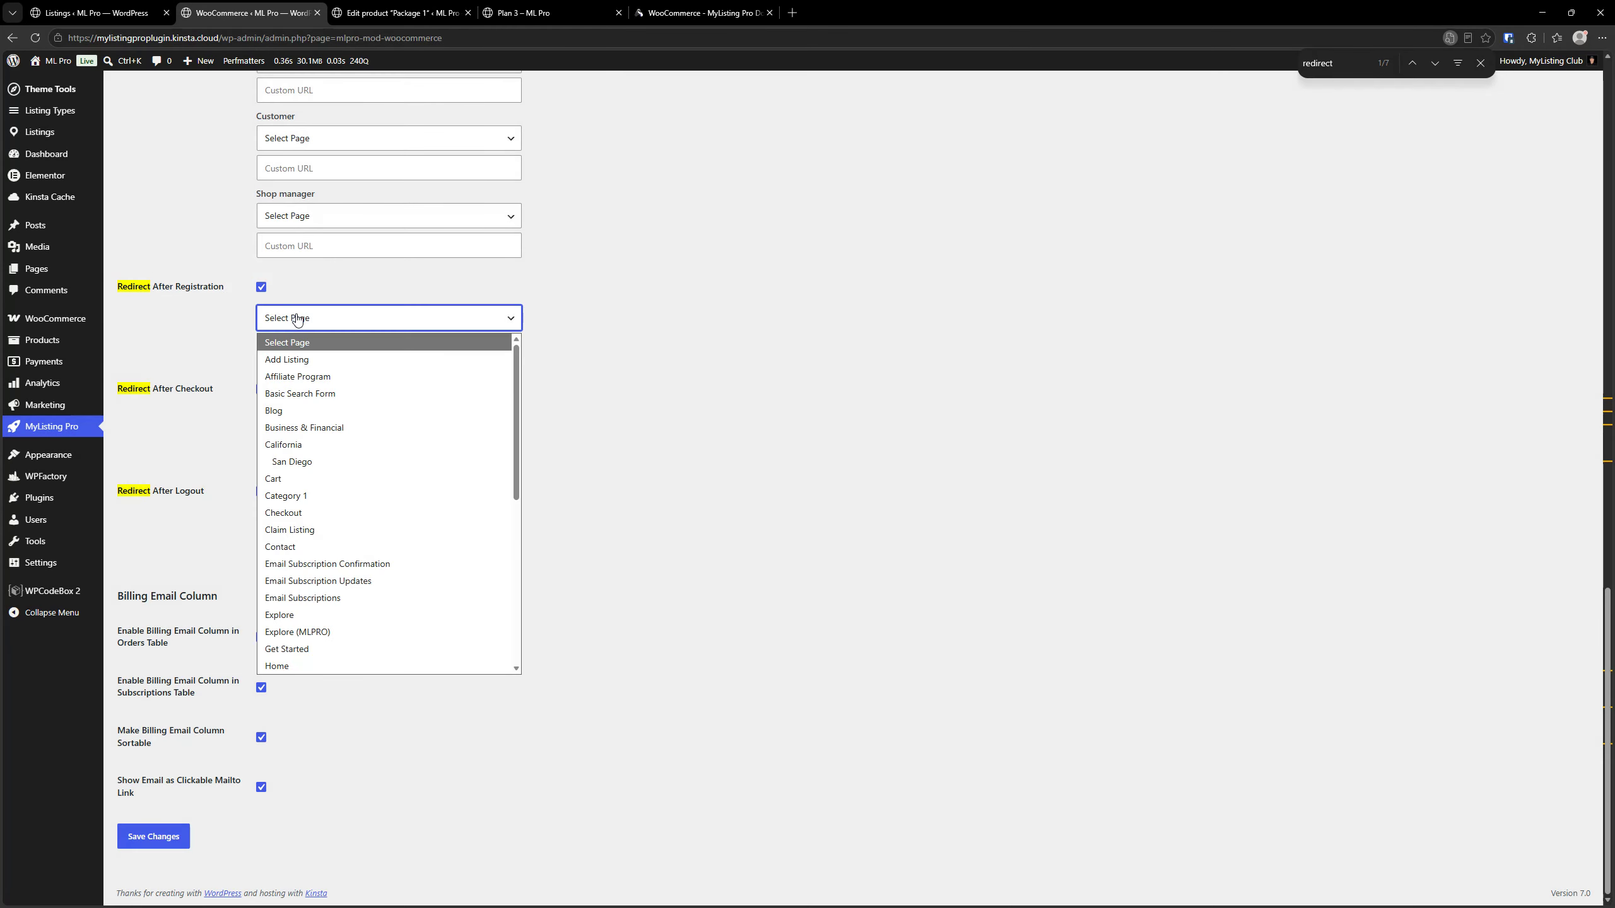
left_click(294, 318)
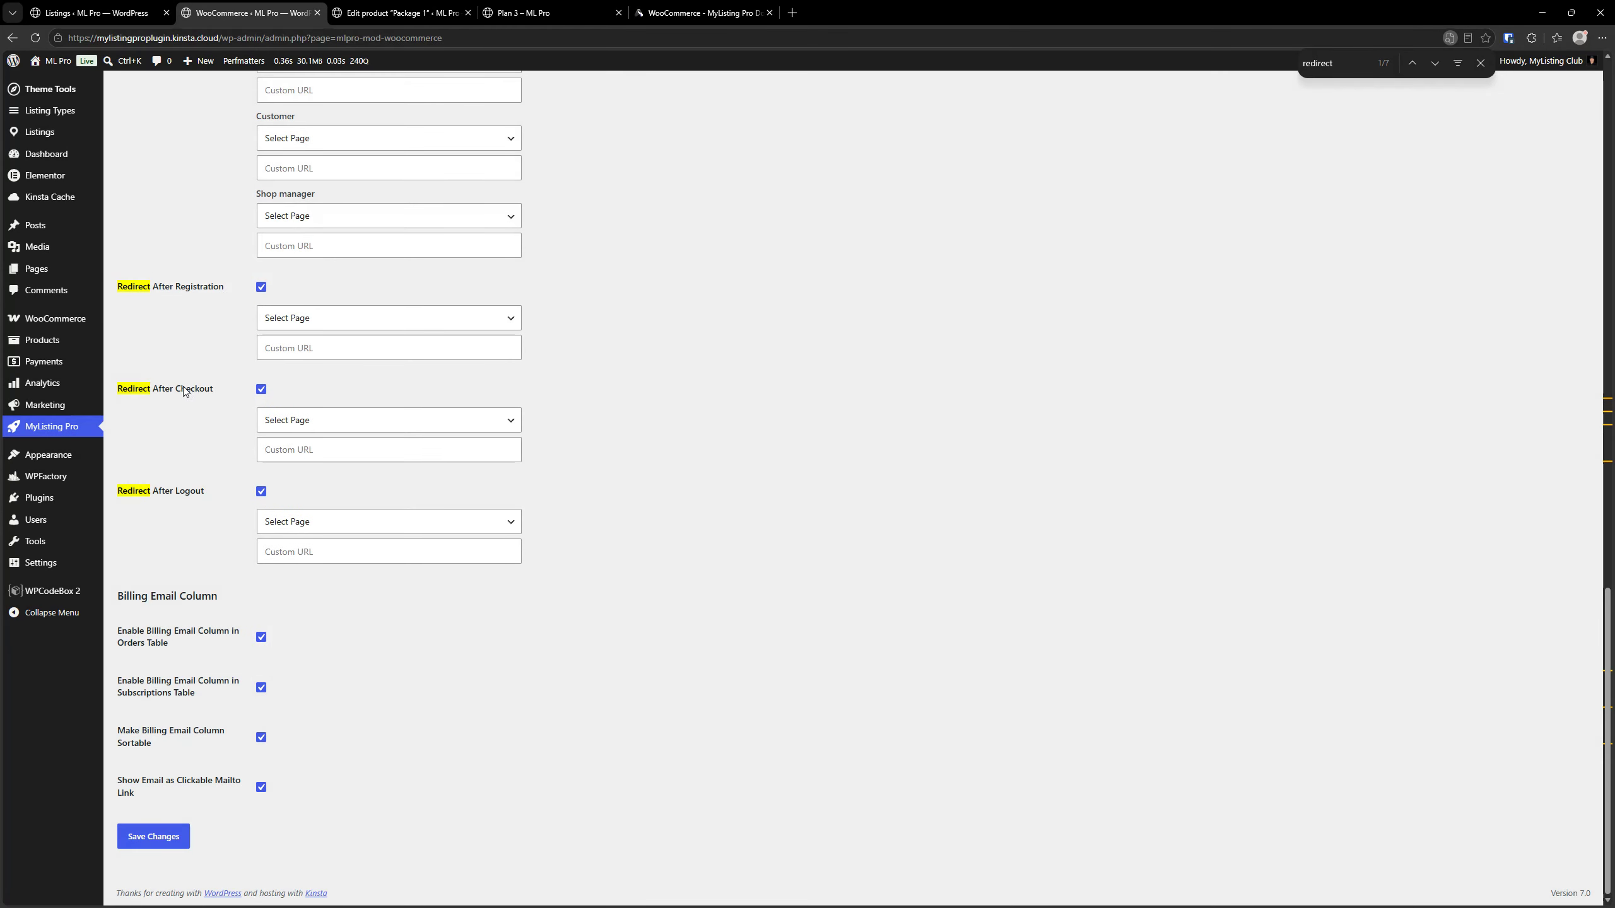
Open the theme's Header options and examine the page choices for the call to action link without selecting one
key("ctrl")
key("ctrl")
scroll(700, 486, "up", 15)
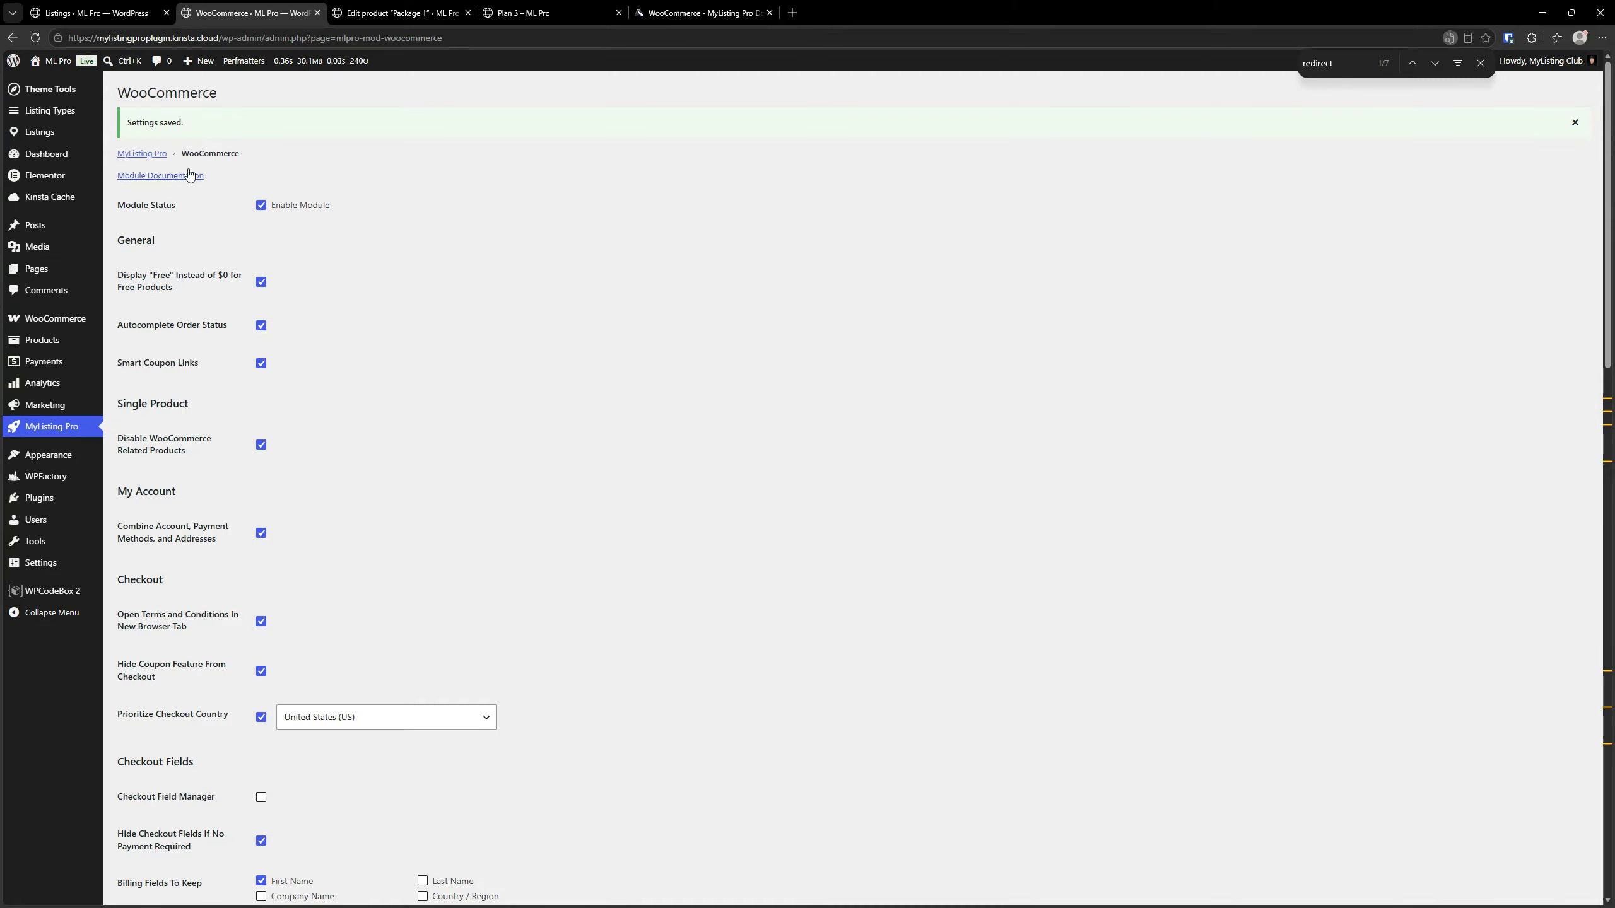
mouse_move(75, 90)
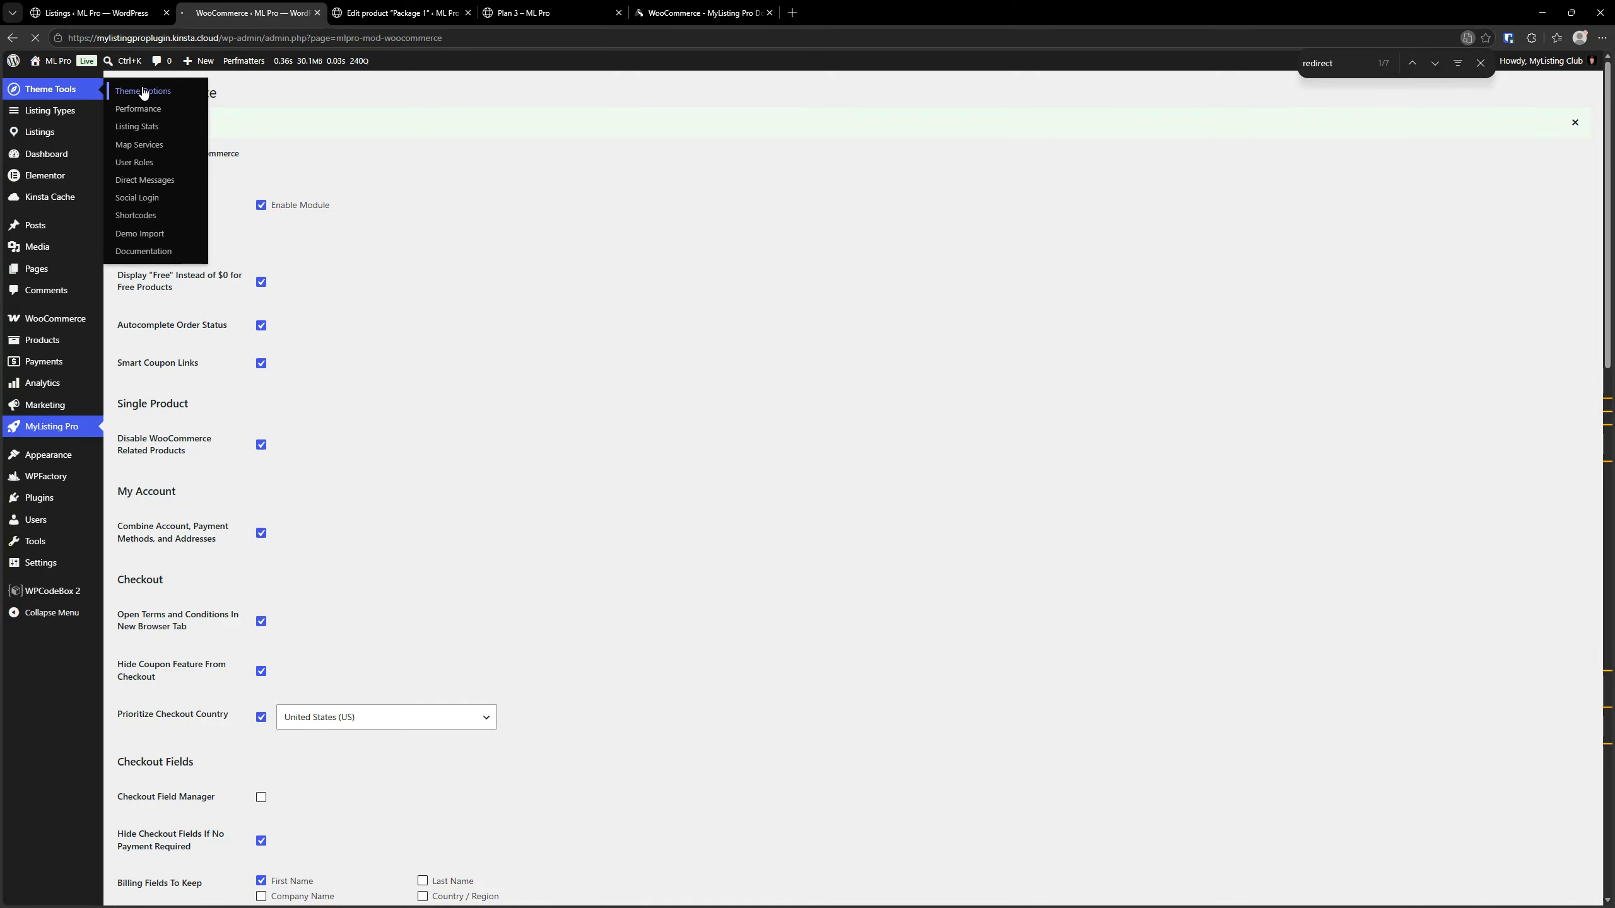
left_click(143, 91)
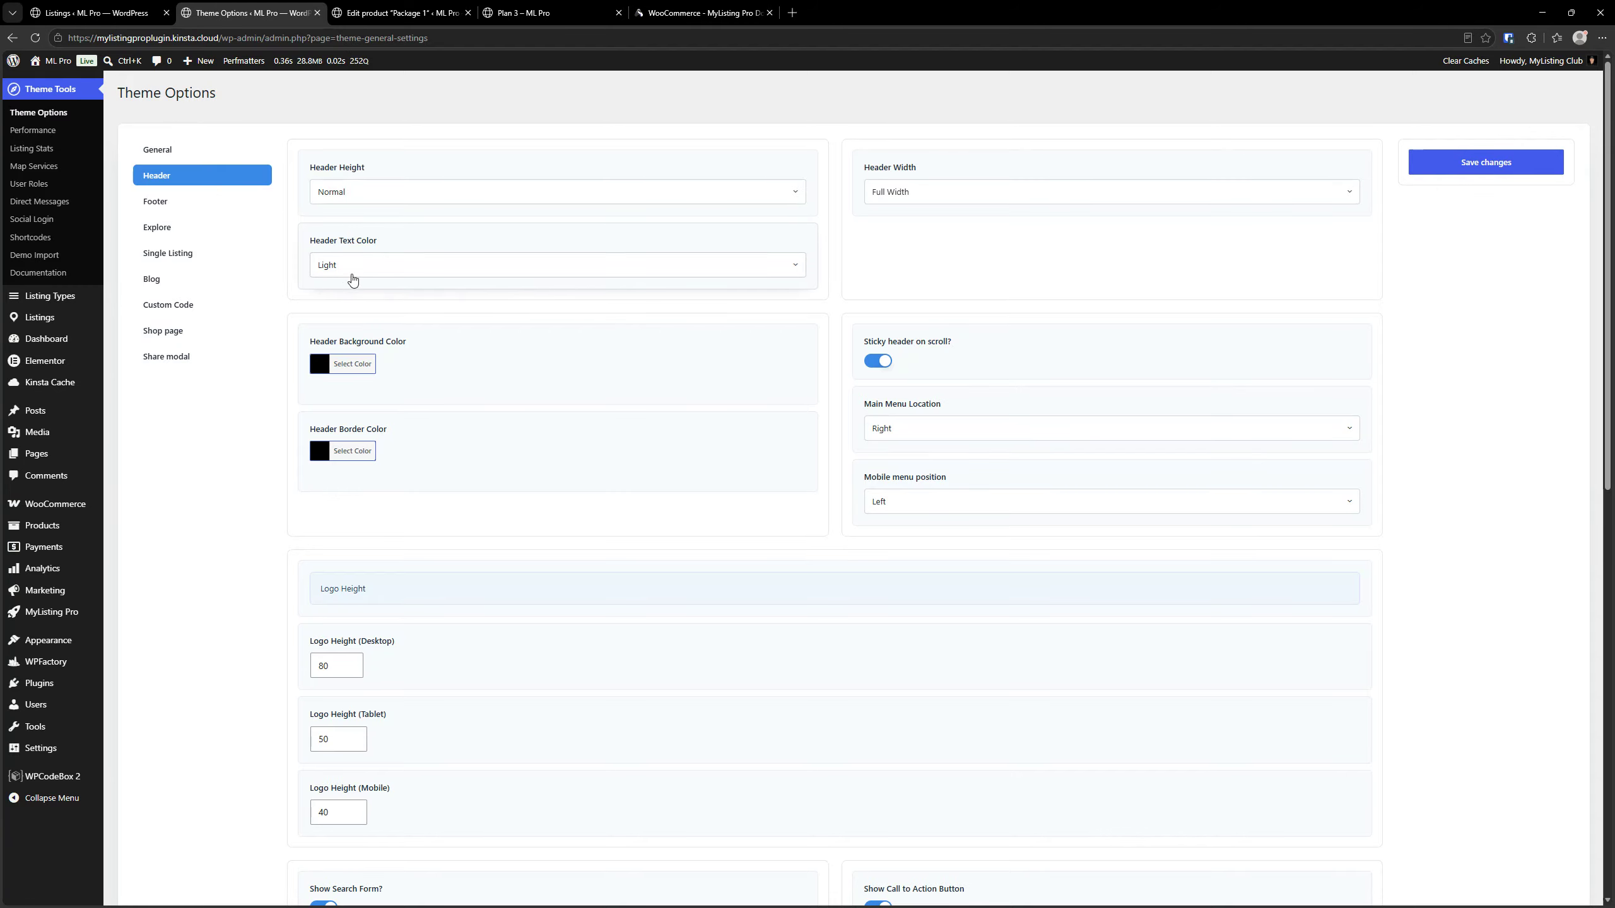
scroll(509, 290, "down", 7)
scroll(509, 290, "down", 3)
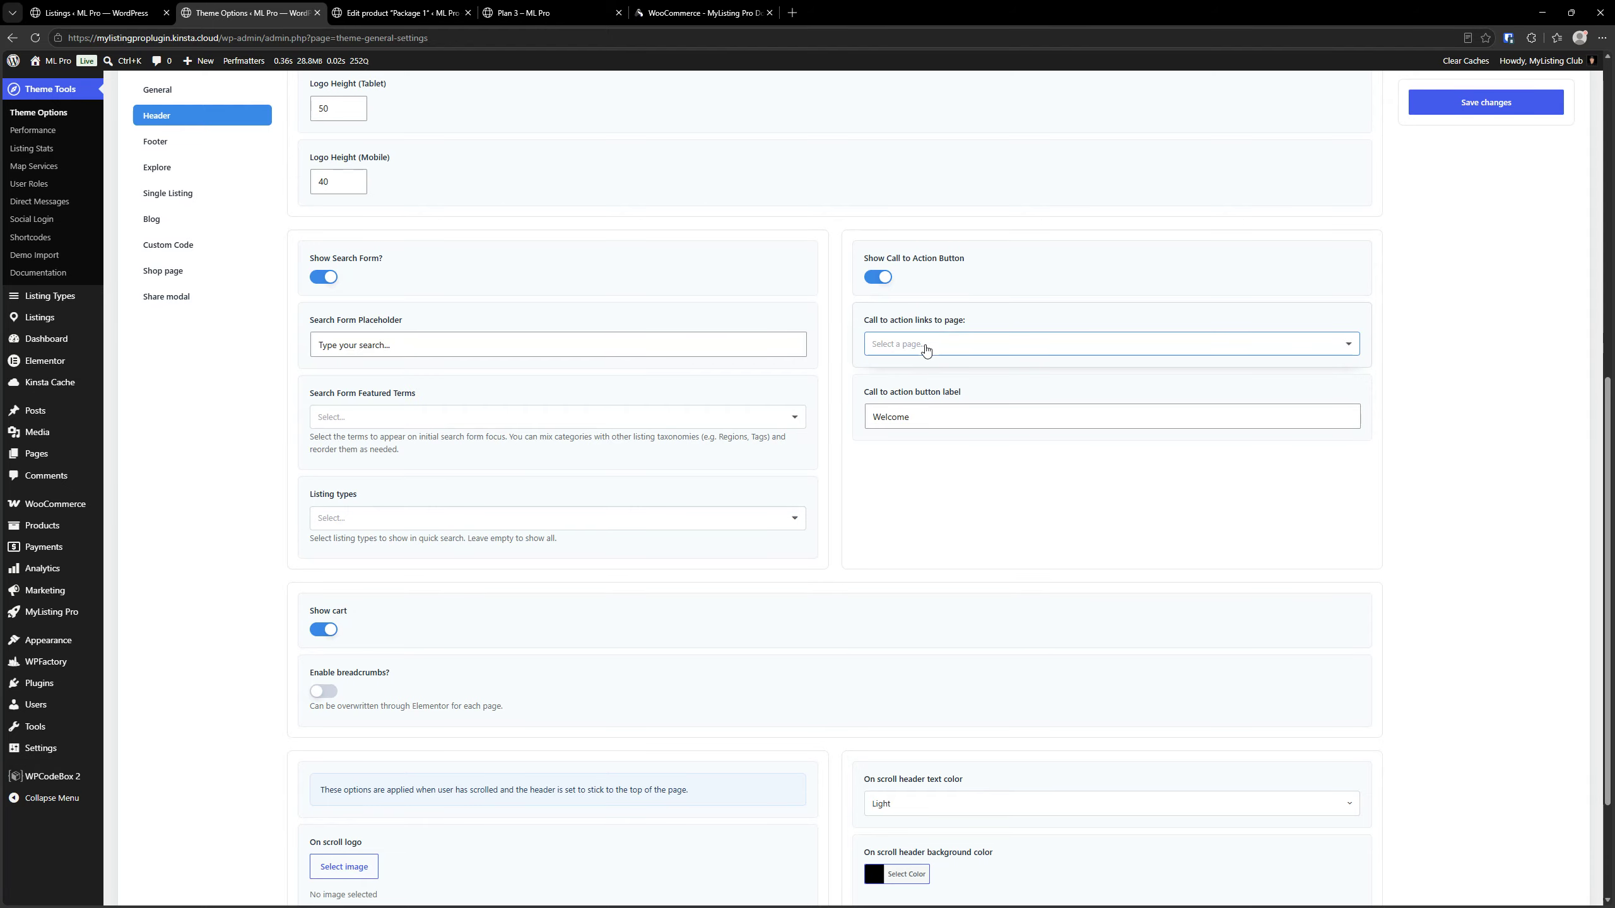
left_click(926, 349)
left_click(920, 415)
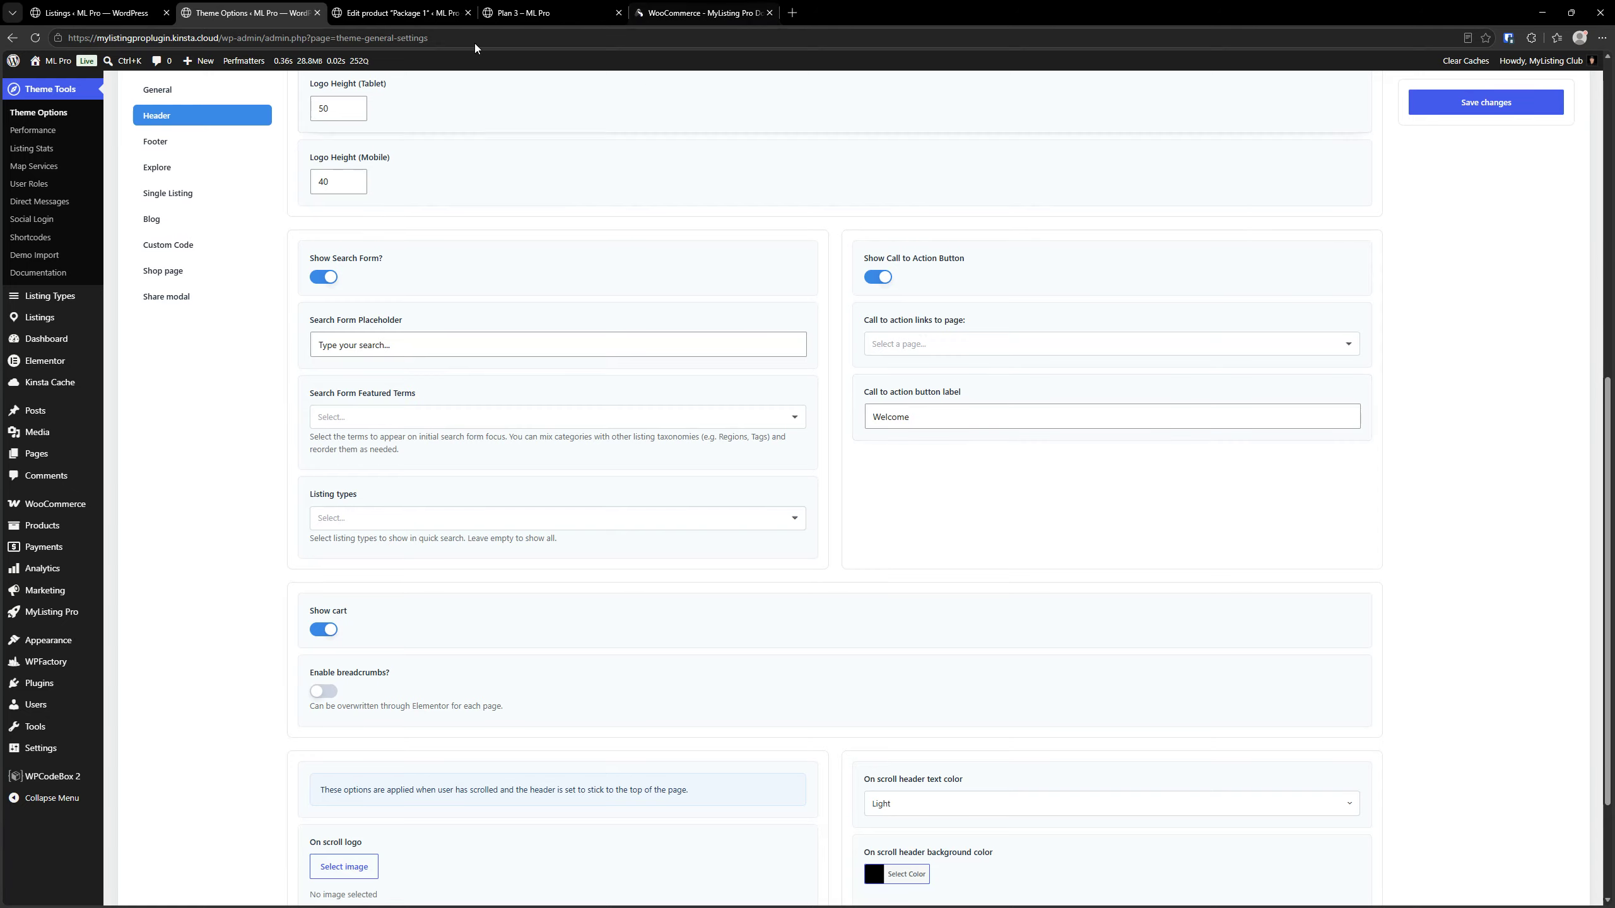
View the header on the site's front-end home page and return to the Theme Options
left_click(569, 6)
left_click(58, 86)
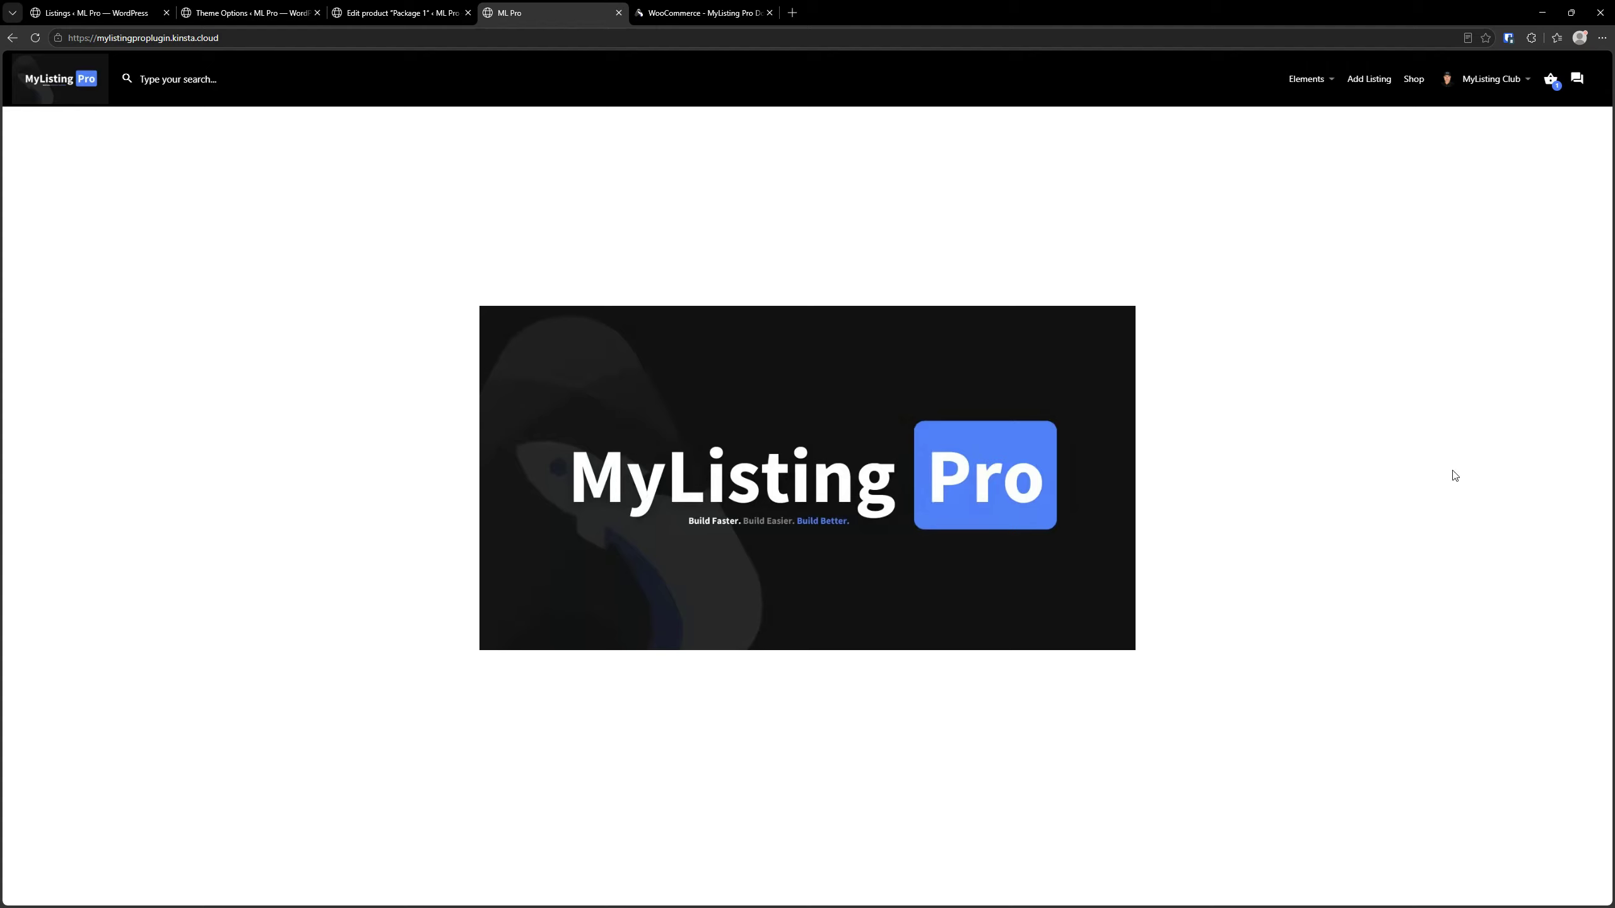
left_click(163, 4)
left_click(238, 18)
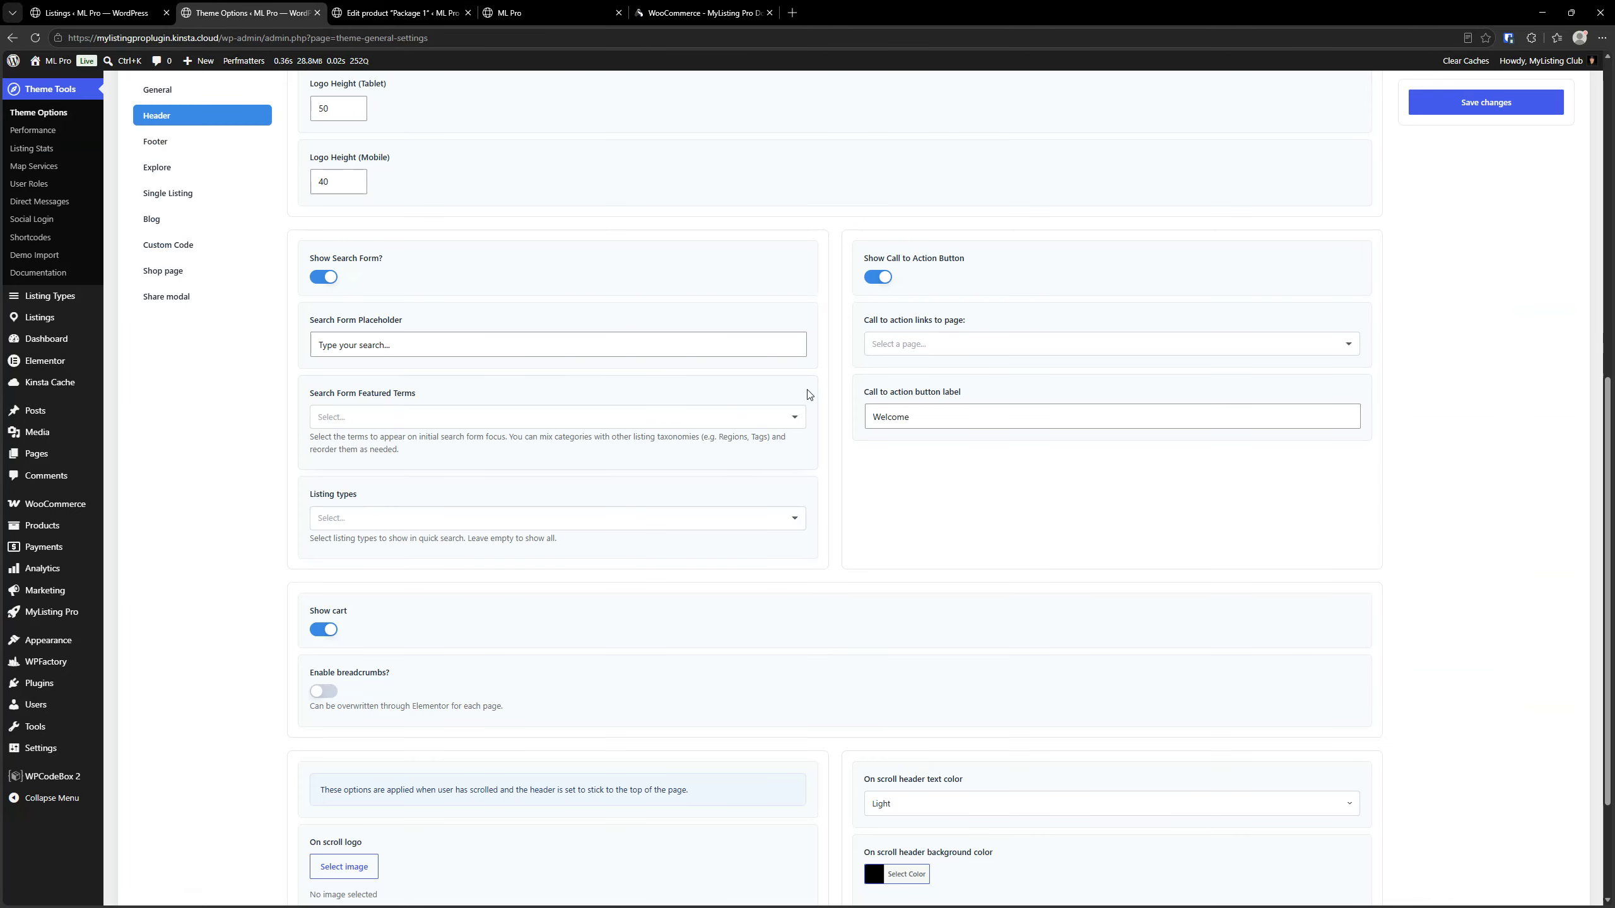
Close the Package 1 product editor and open the Elementor module settings of MyListing Pro
left_click(339, 6)
left_click(468, 13)
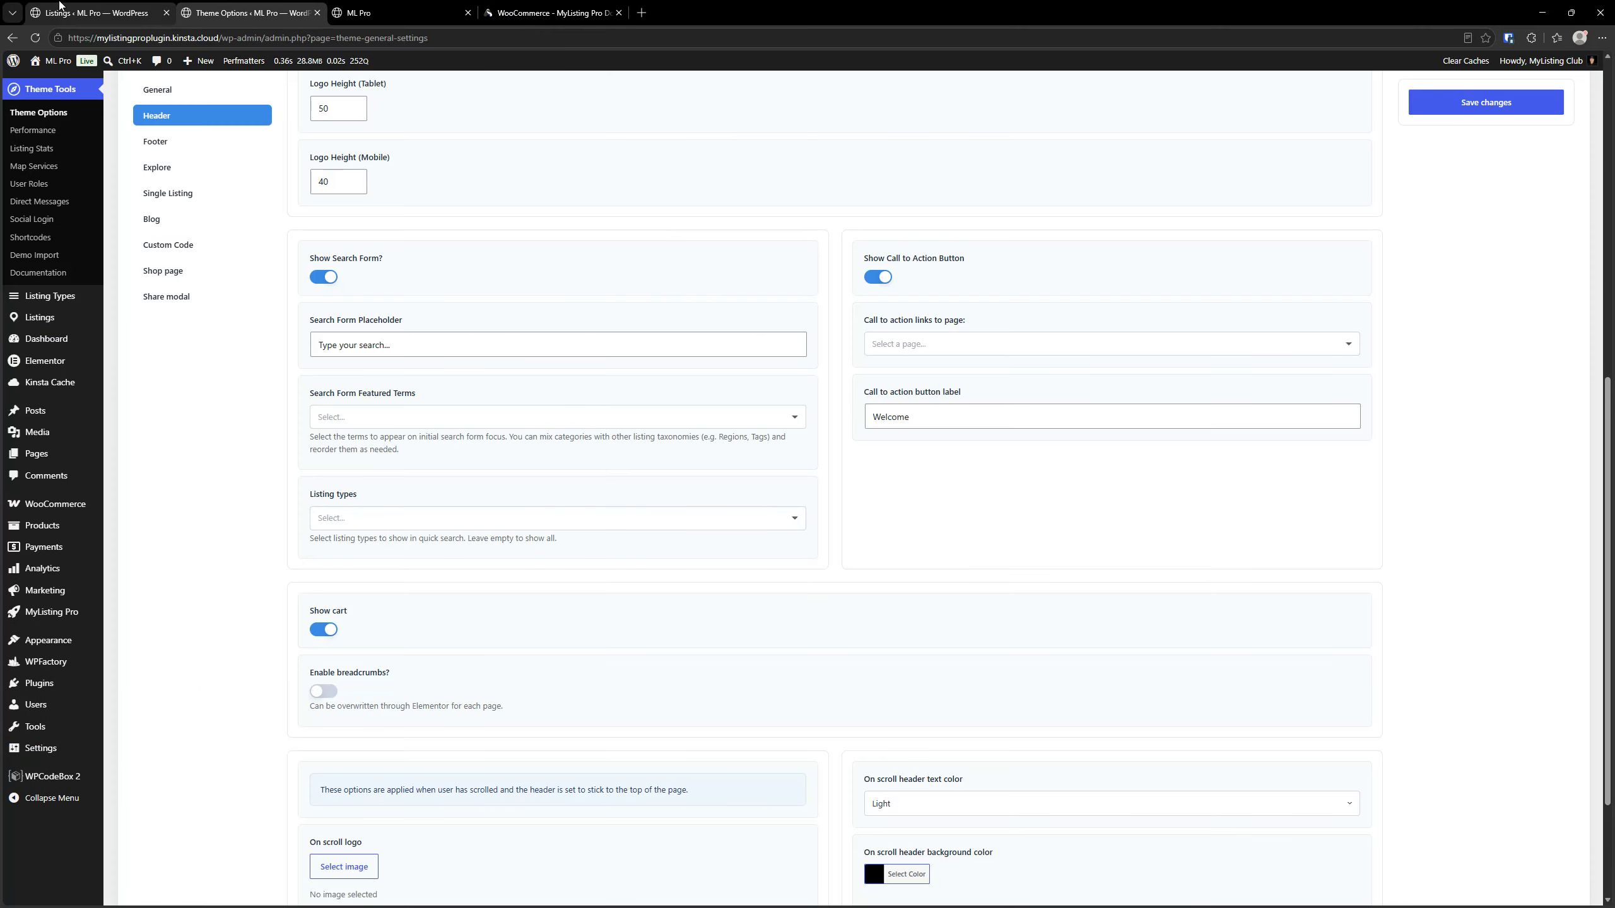
left_click(89, 13)
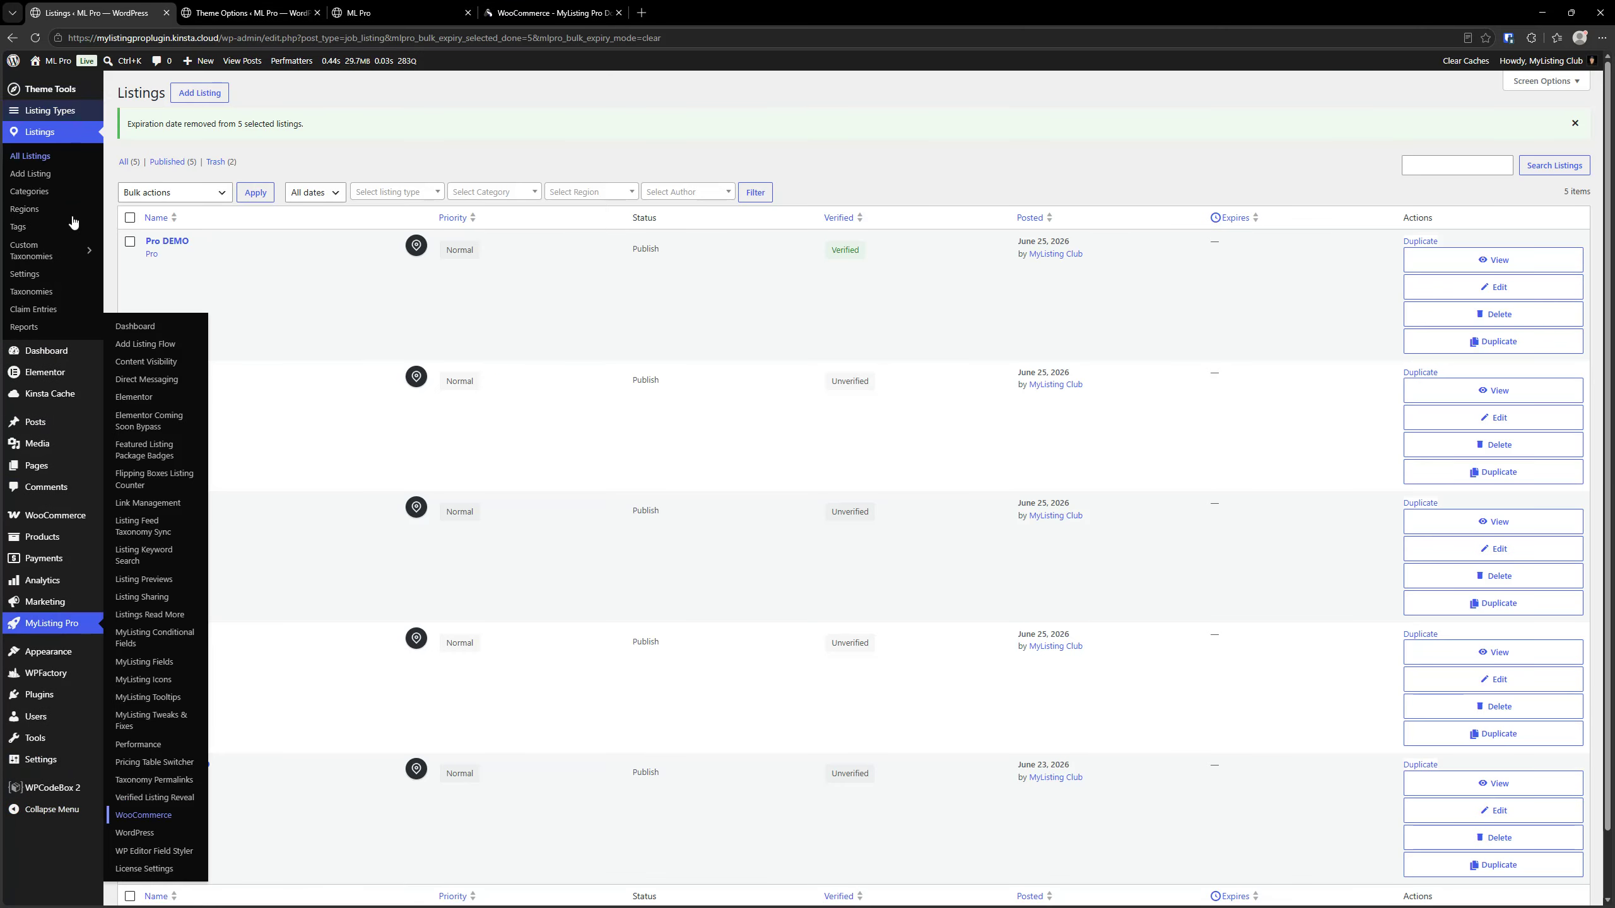
left_click(69, 630)
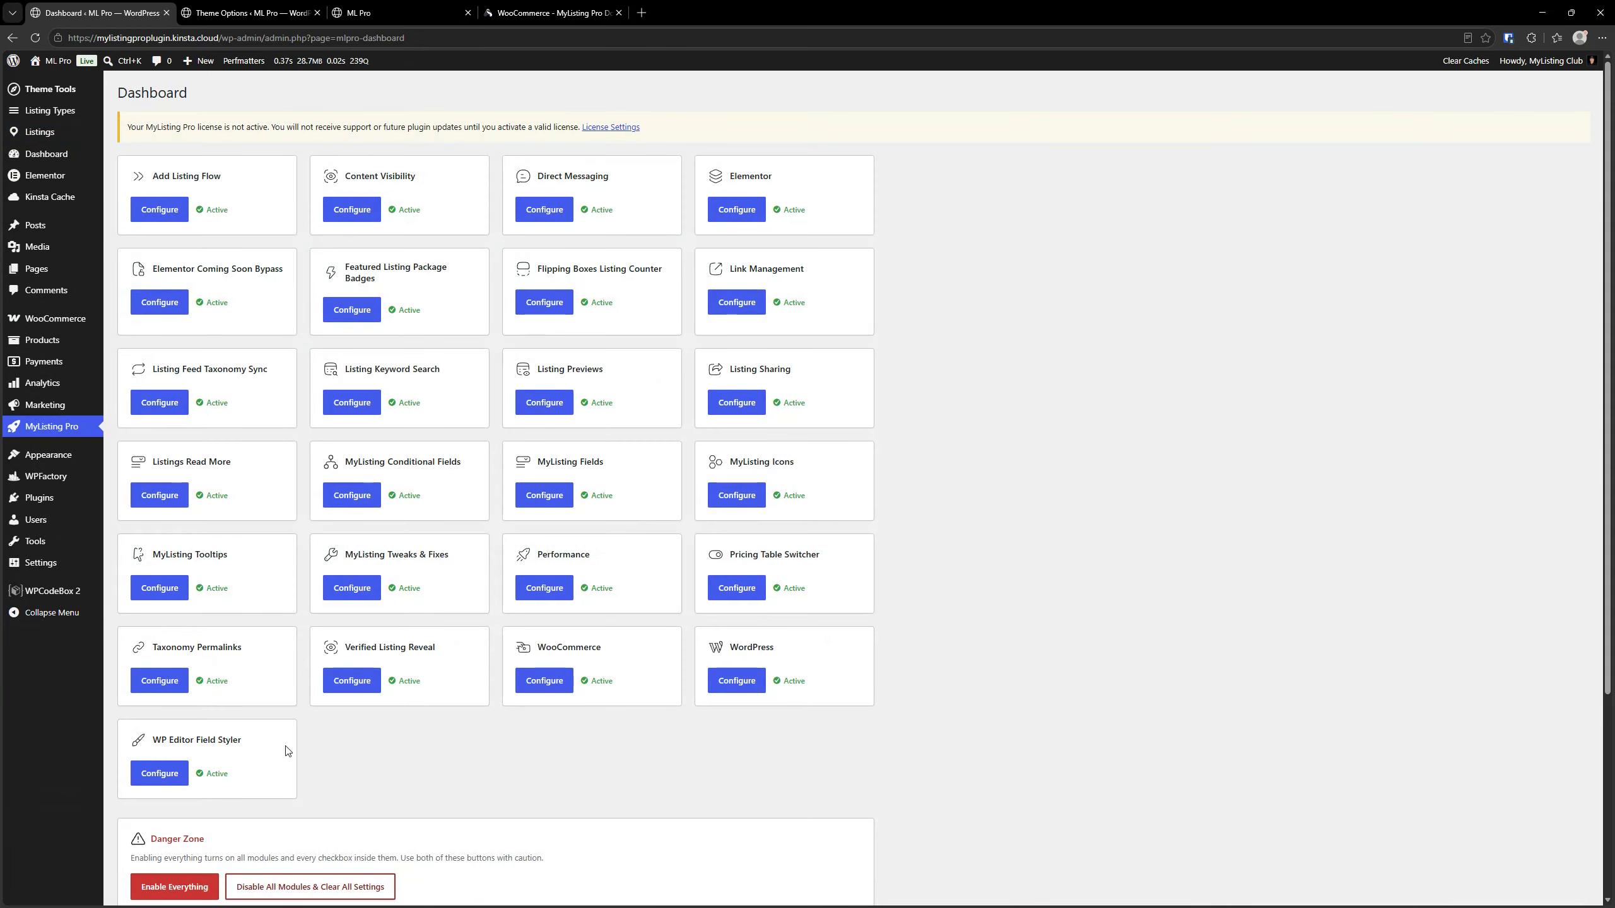
left_click(742, 205)
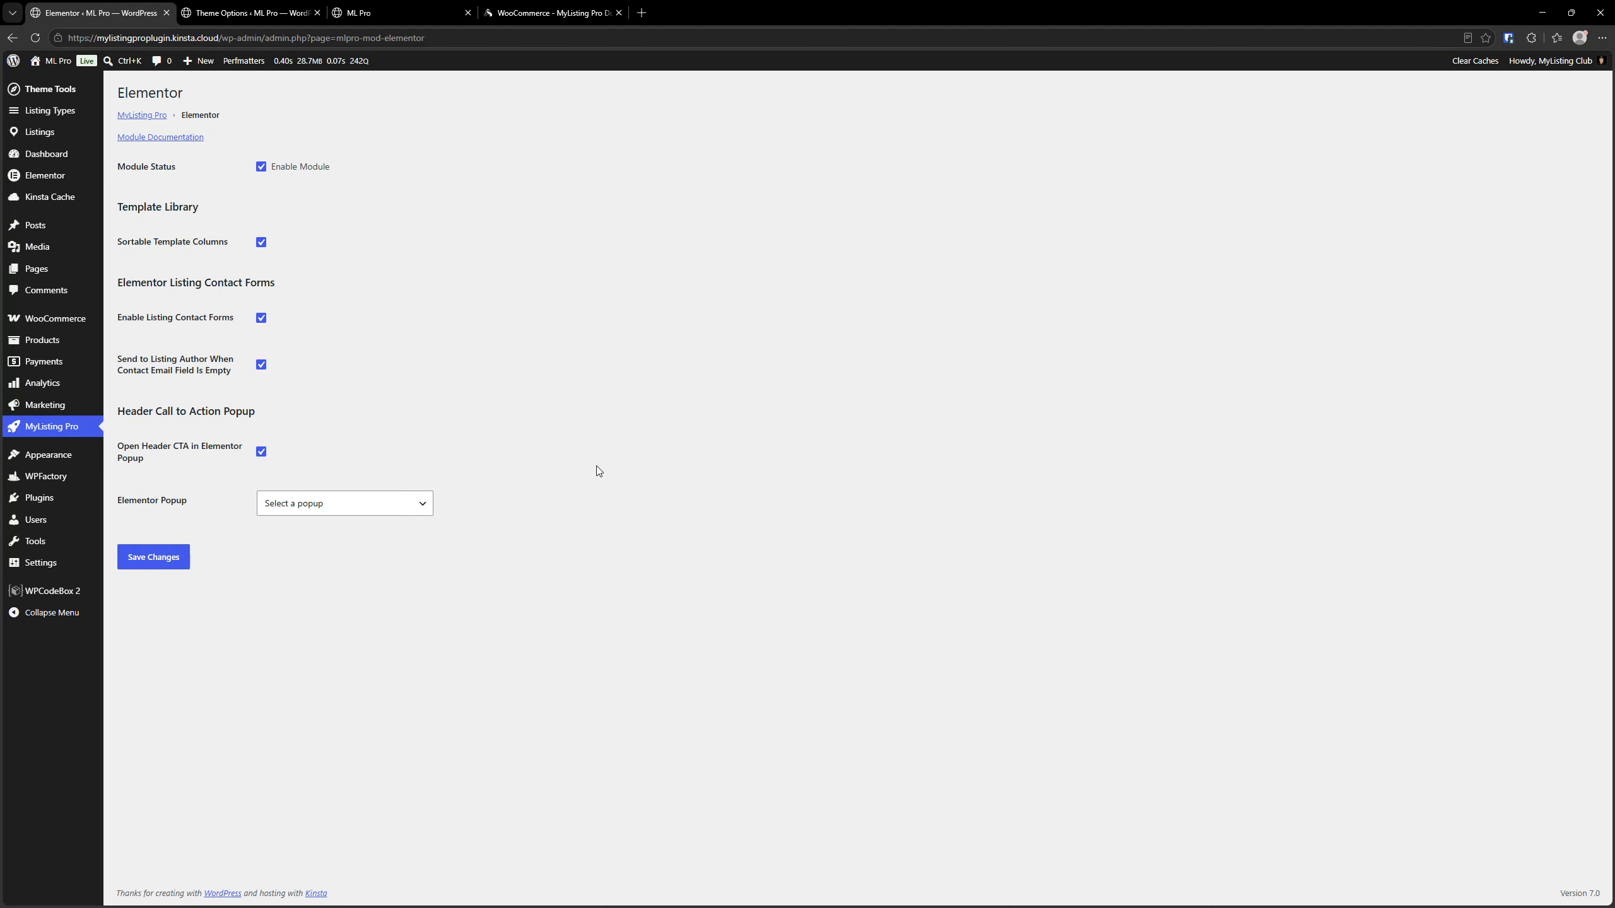
Link the header call to action to the Add Listing page in Theme Options, save, and reload the home page
left_click(233, 14)
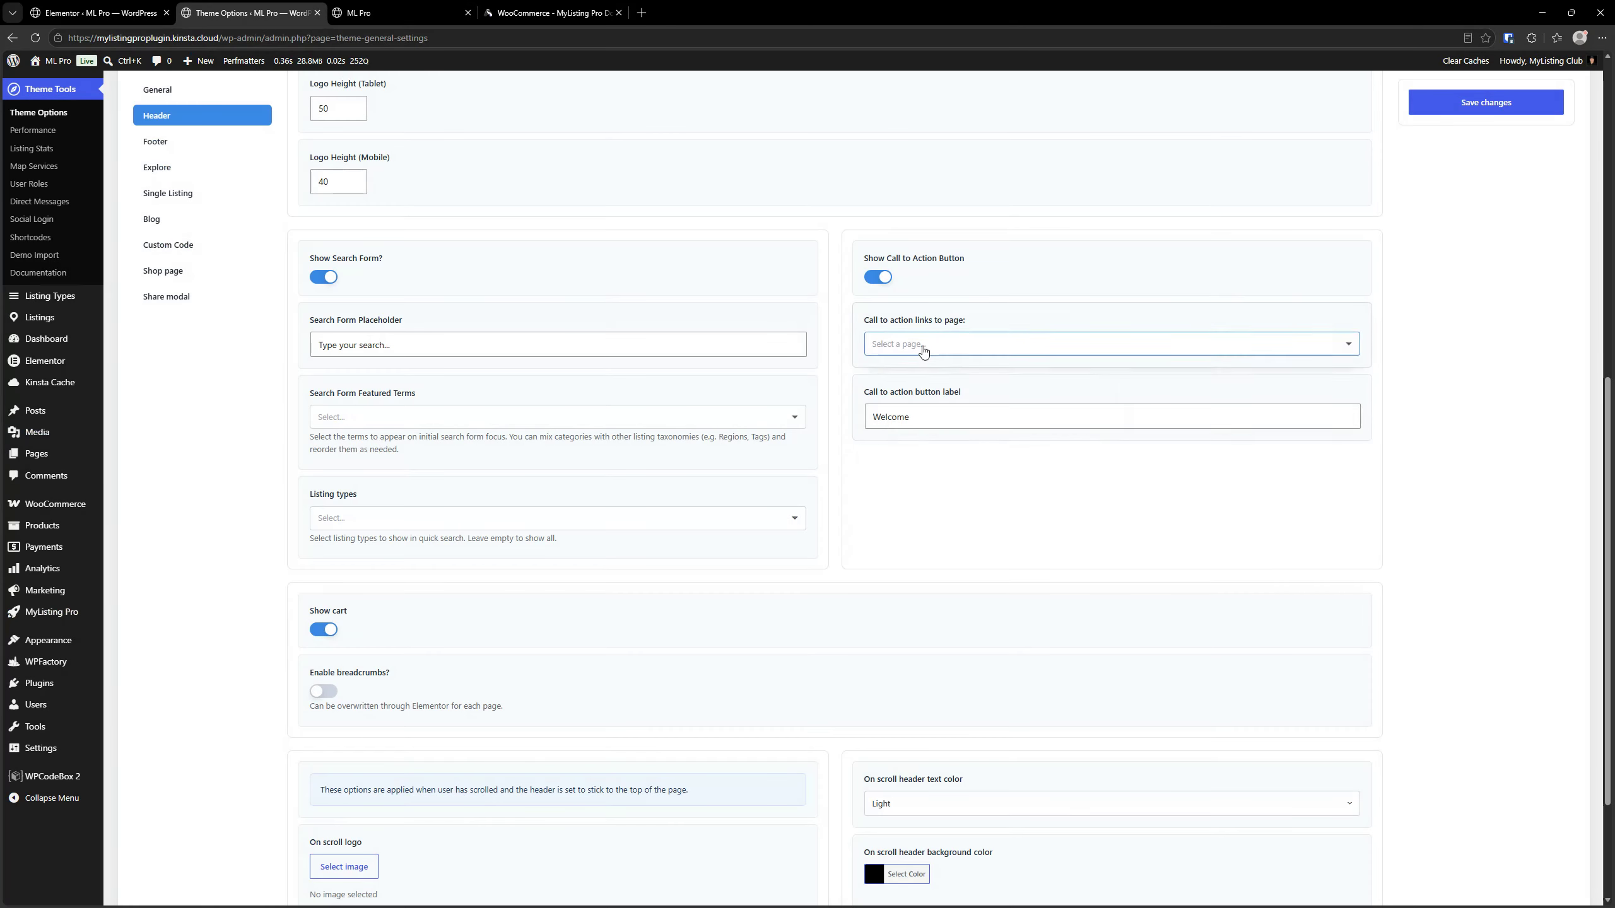
left_click(919, 346)
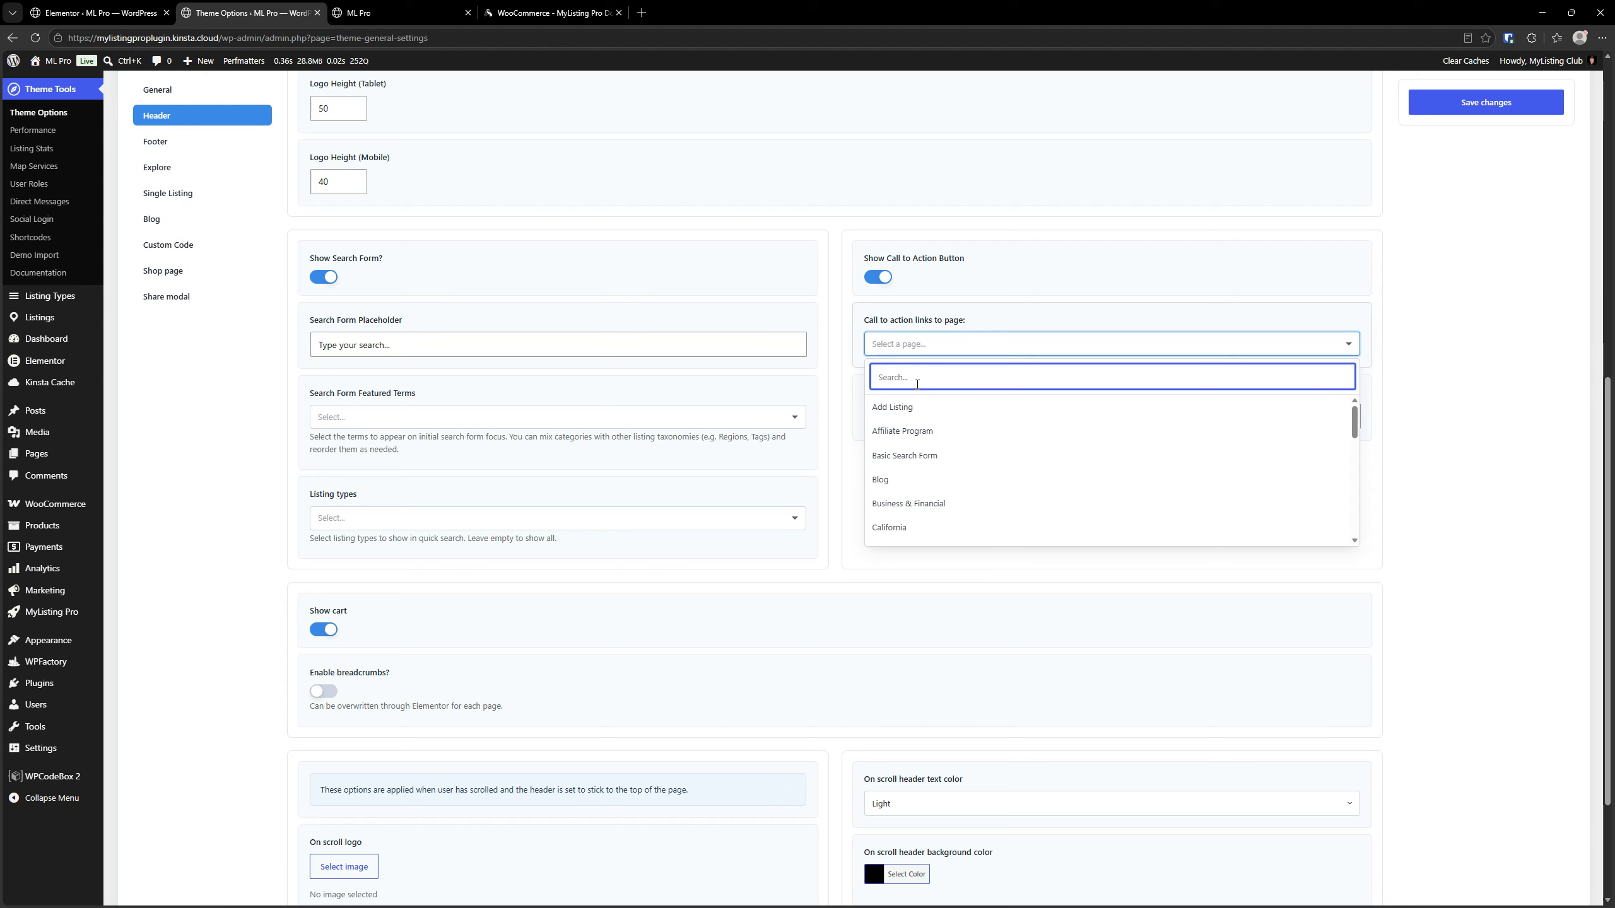
left_click(901, 408)
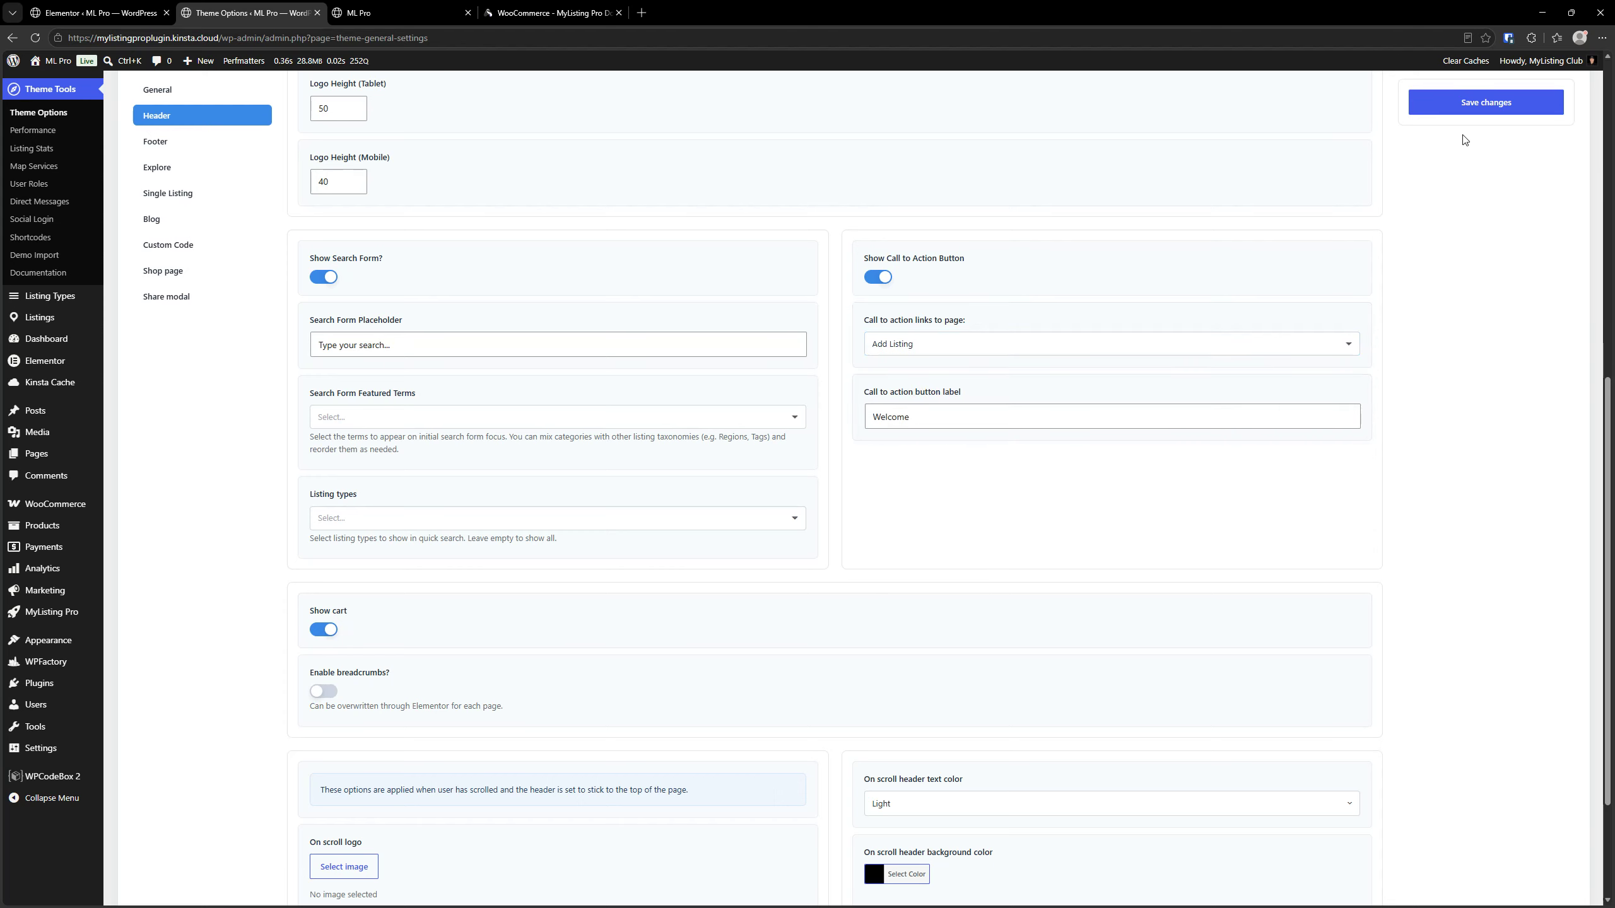
left_click(1469, 104)
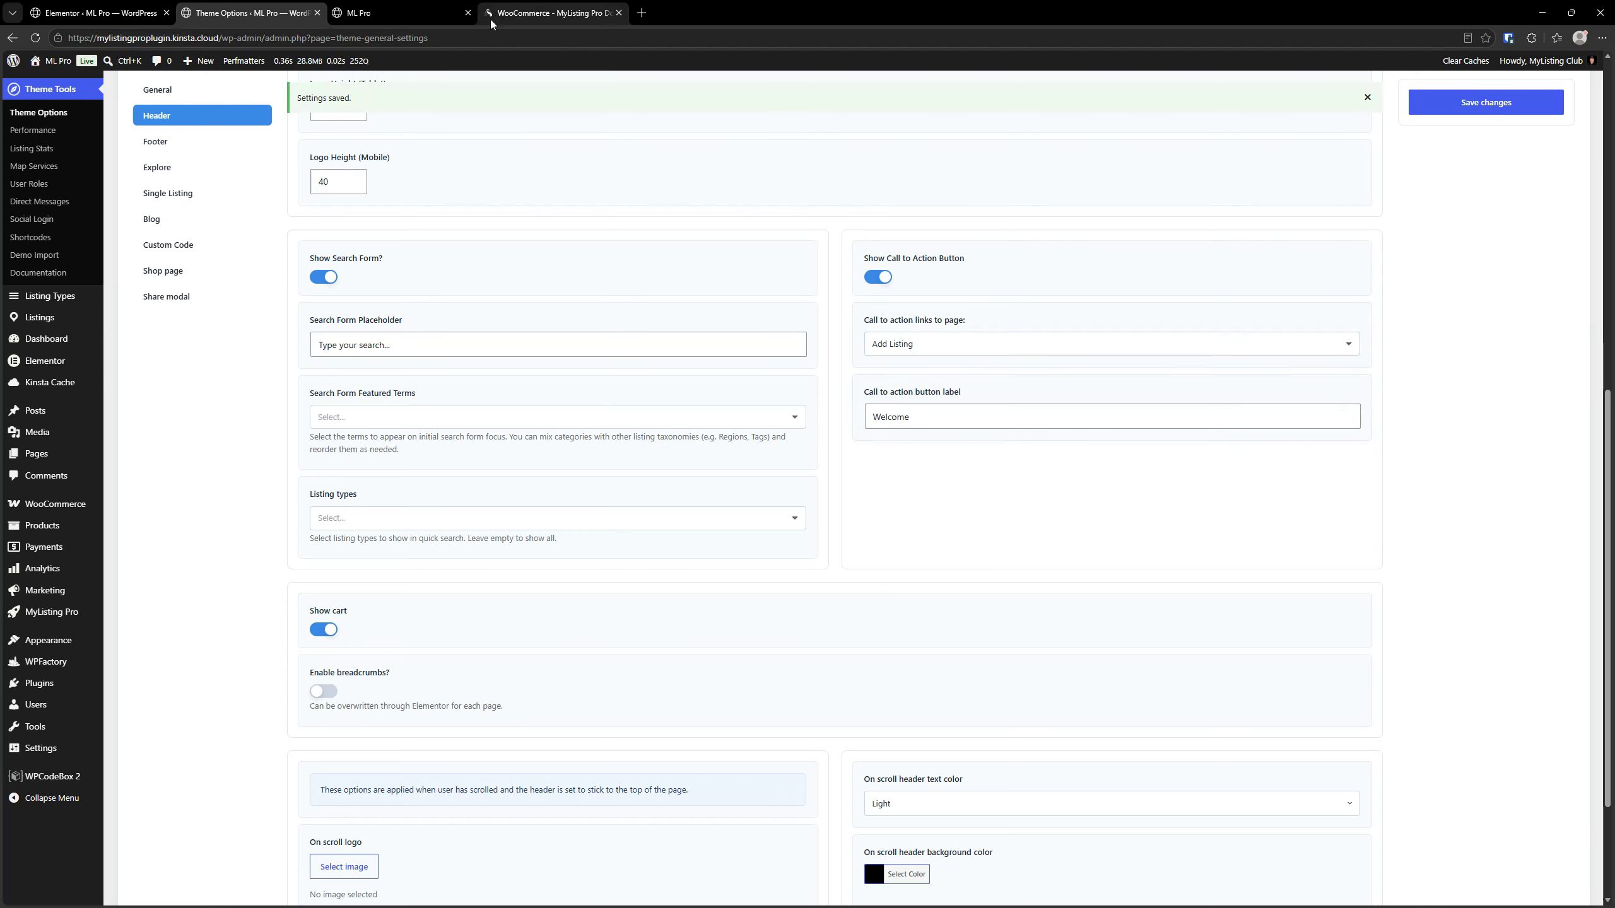
left_click(395, 12)
left_click(35, 37)
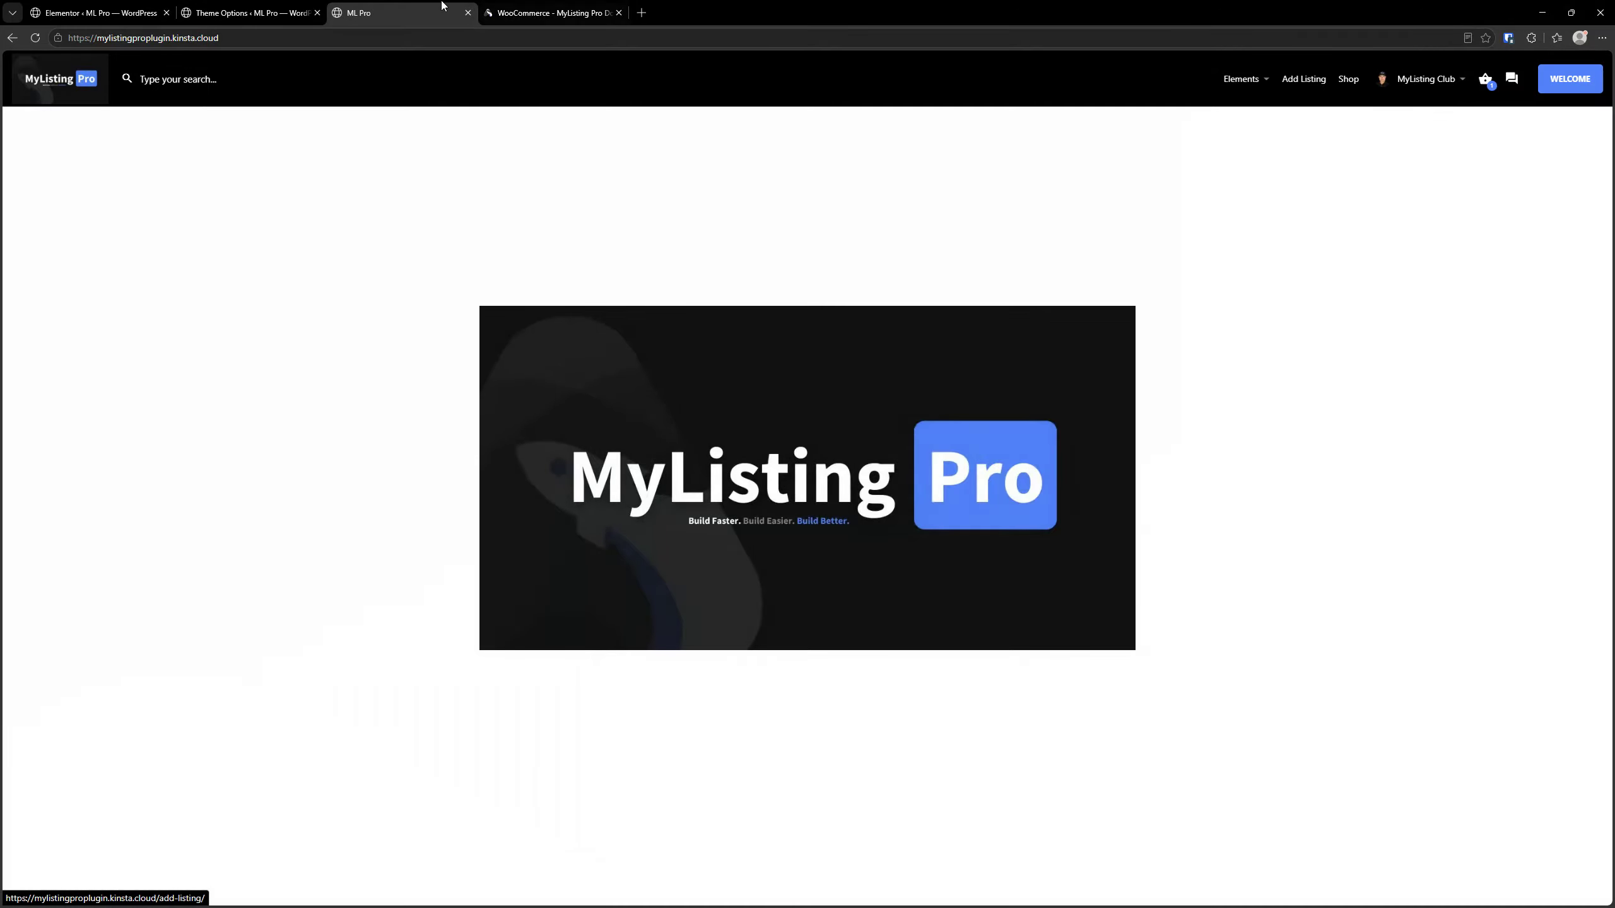
Set the Elementor module's header call to action popup to Canvas - Welcome Popup (Light Mode) and save the settings
left_click(204, 13)
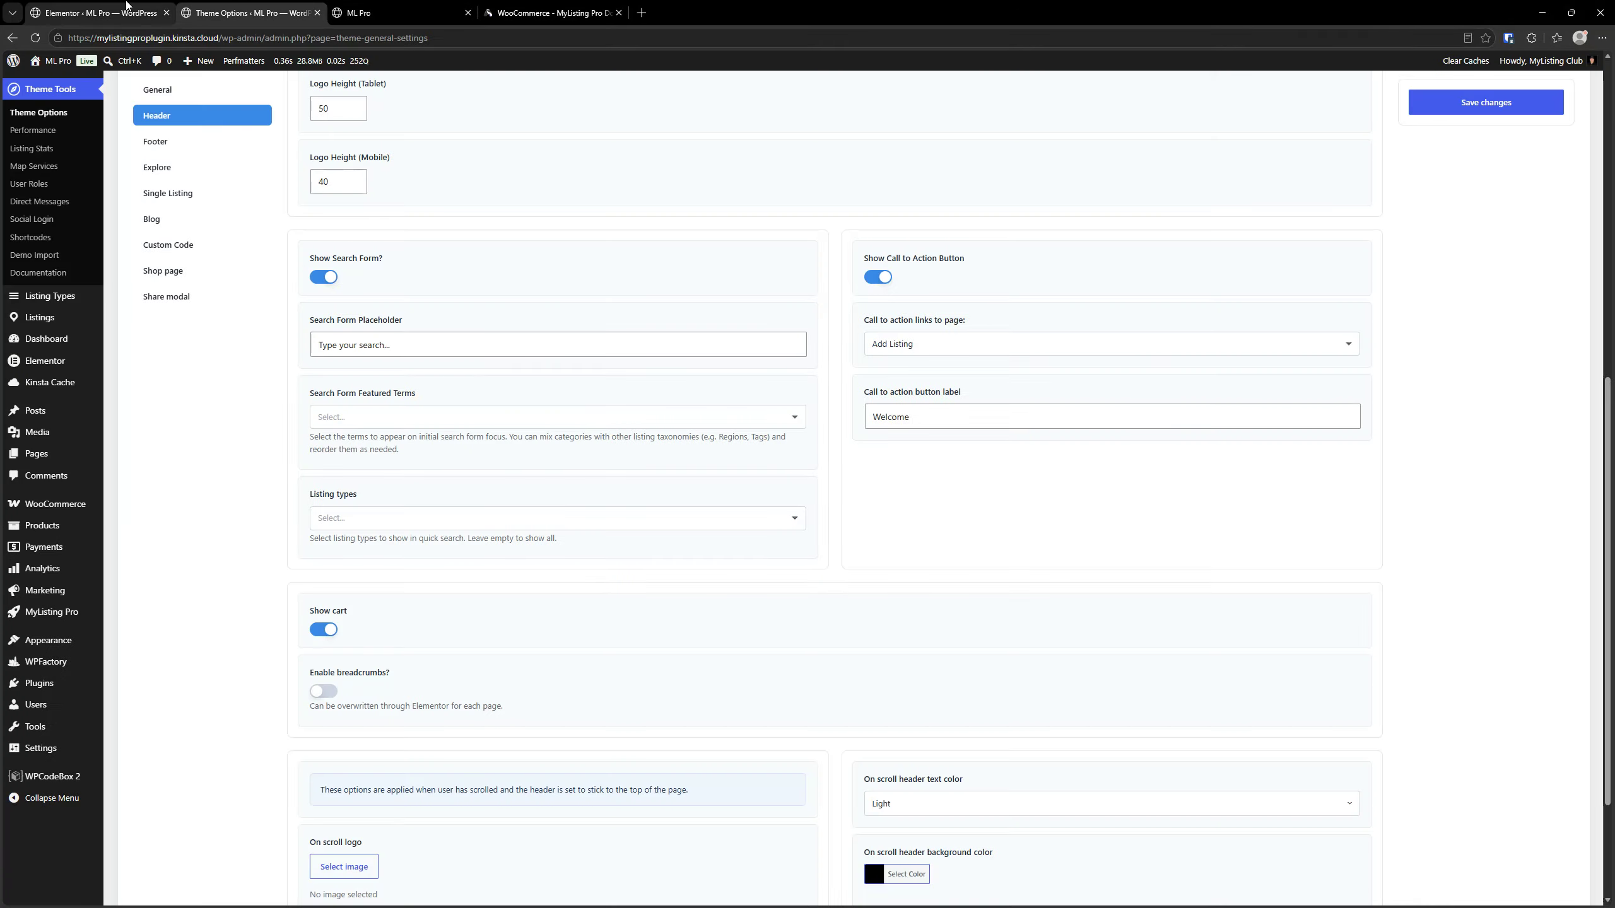
left_click(88, 8)
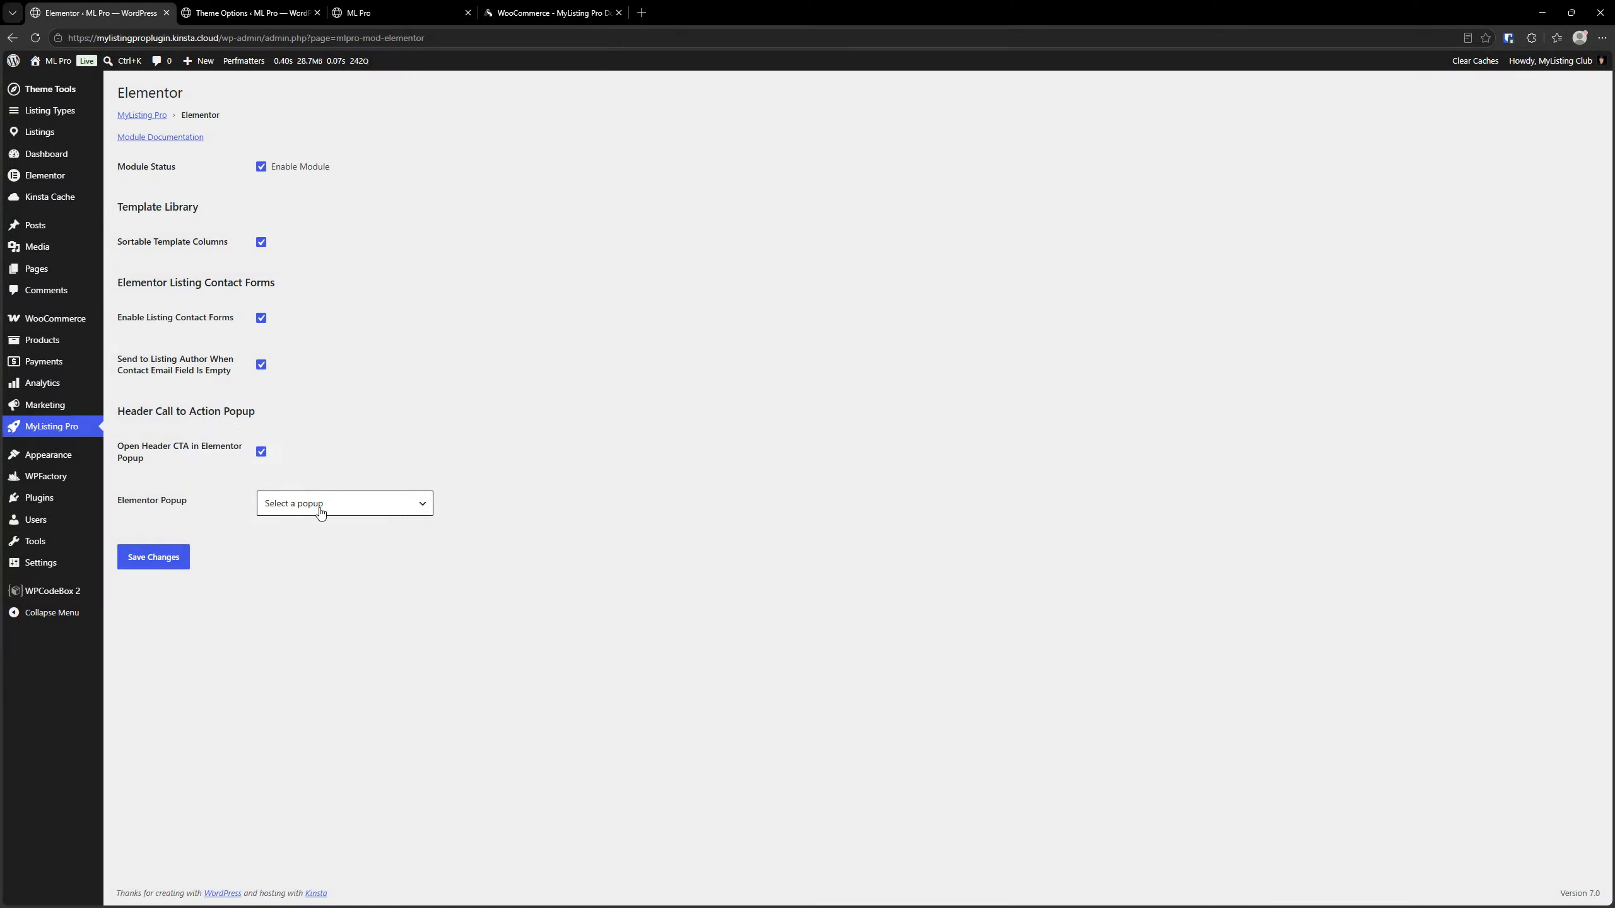
left_click(321, 513)
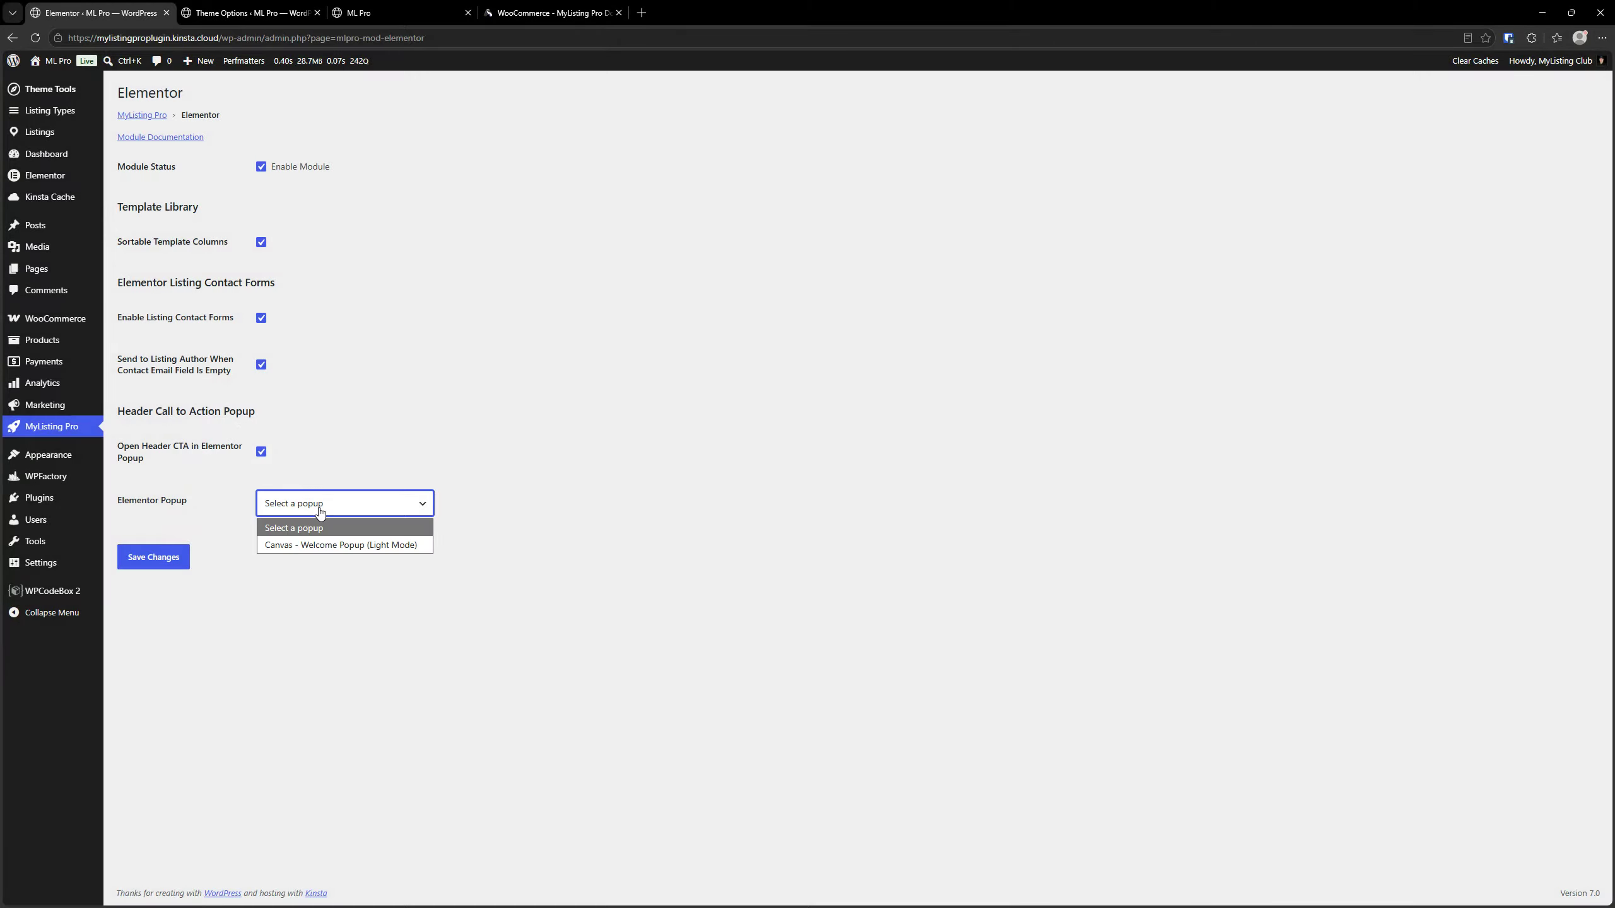
left_click(330, 541)
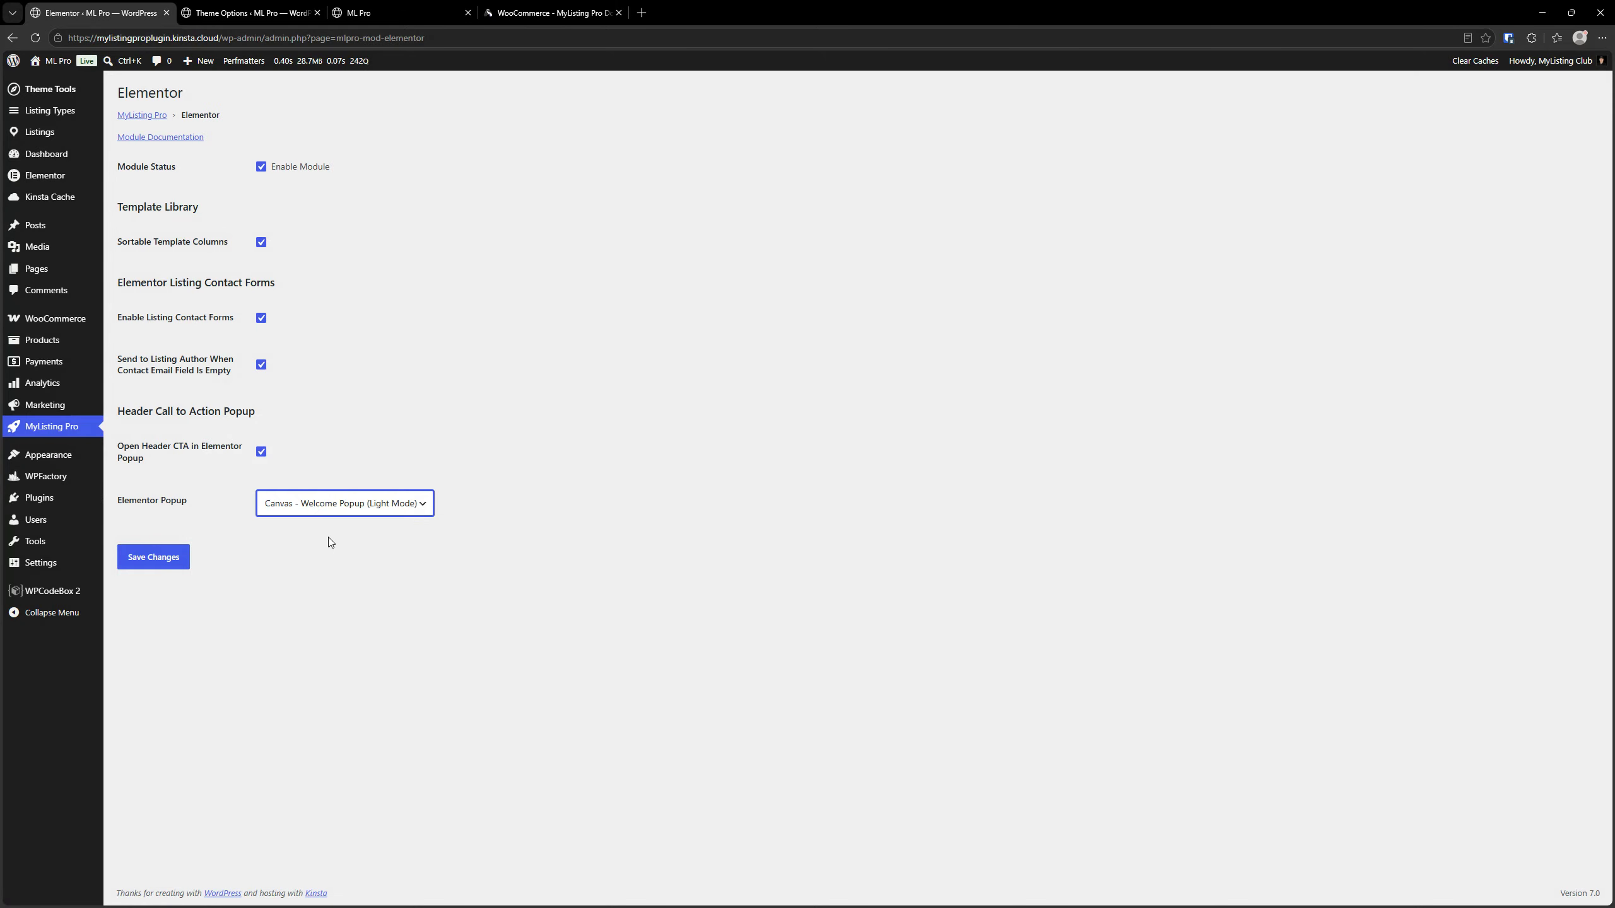
left_click(173, 557)
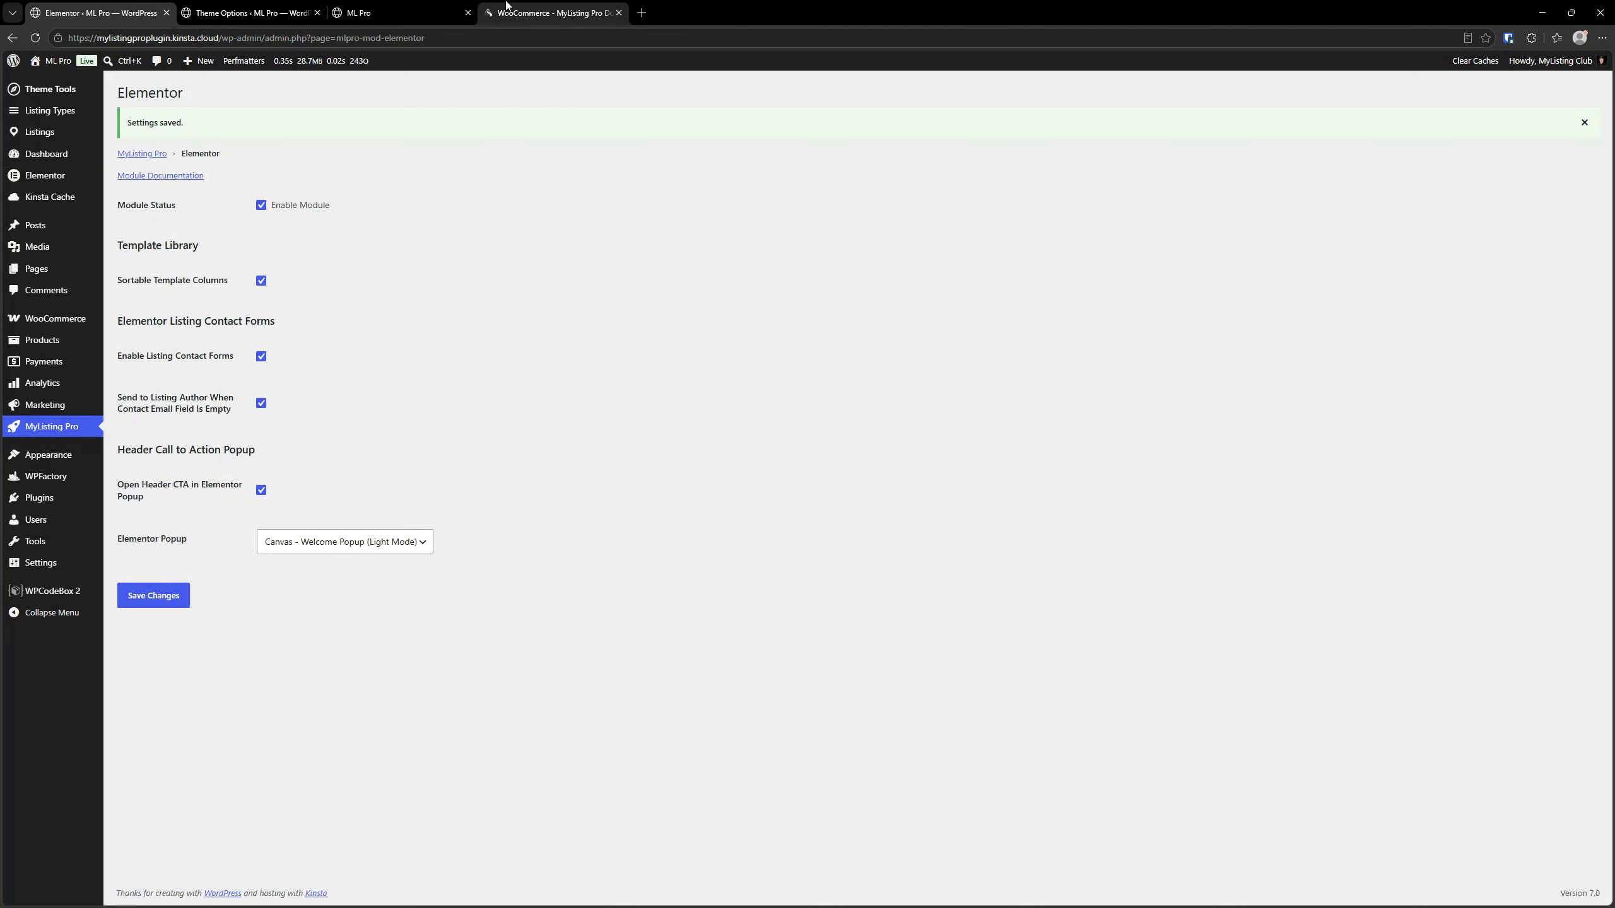
Reload the home page and test opening and closing the popup from the header's Welcome call to action twice
left_click(407, 13)
left_click(35, 37)
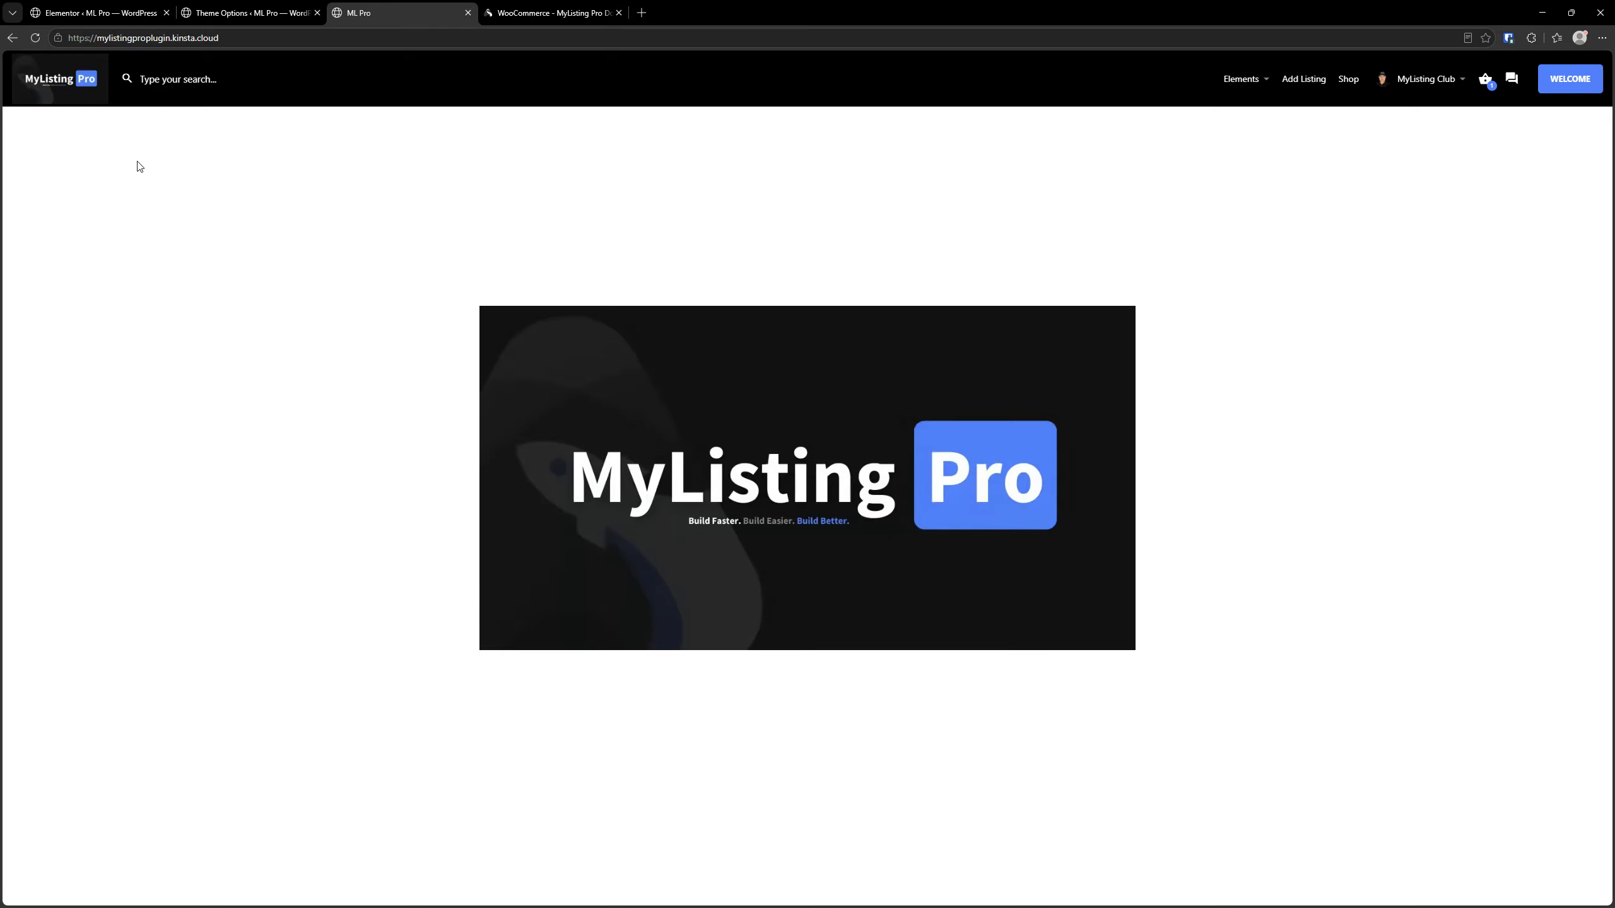
left_click(1547, 82)
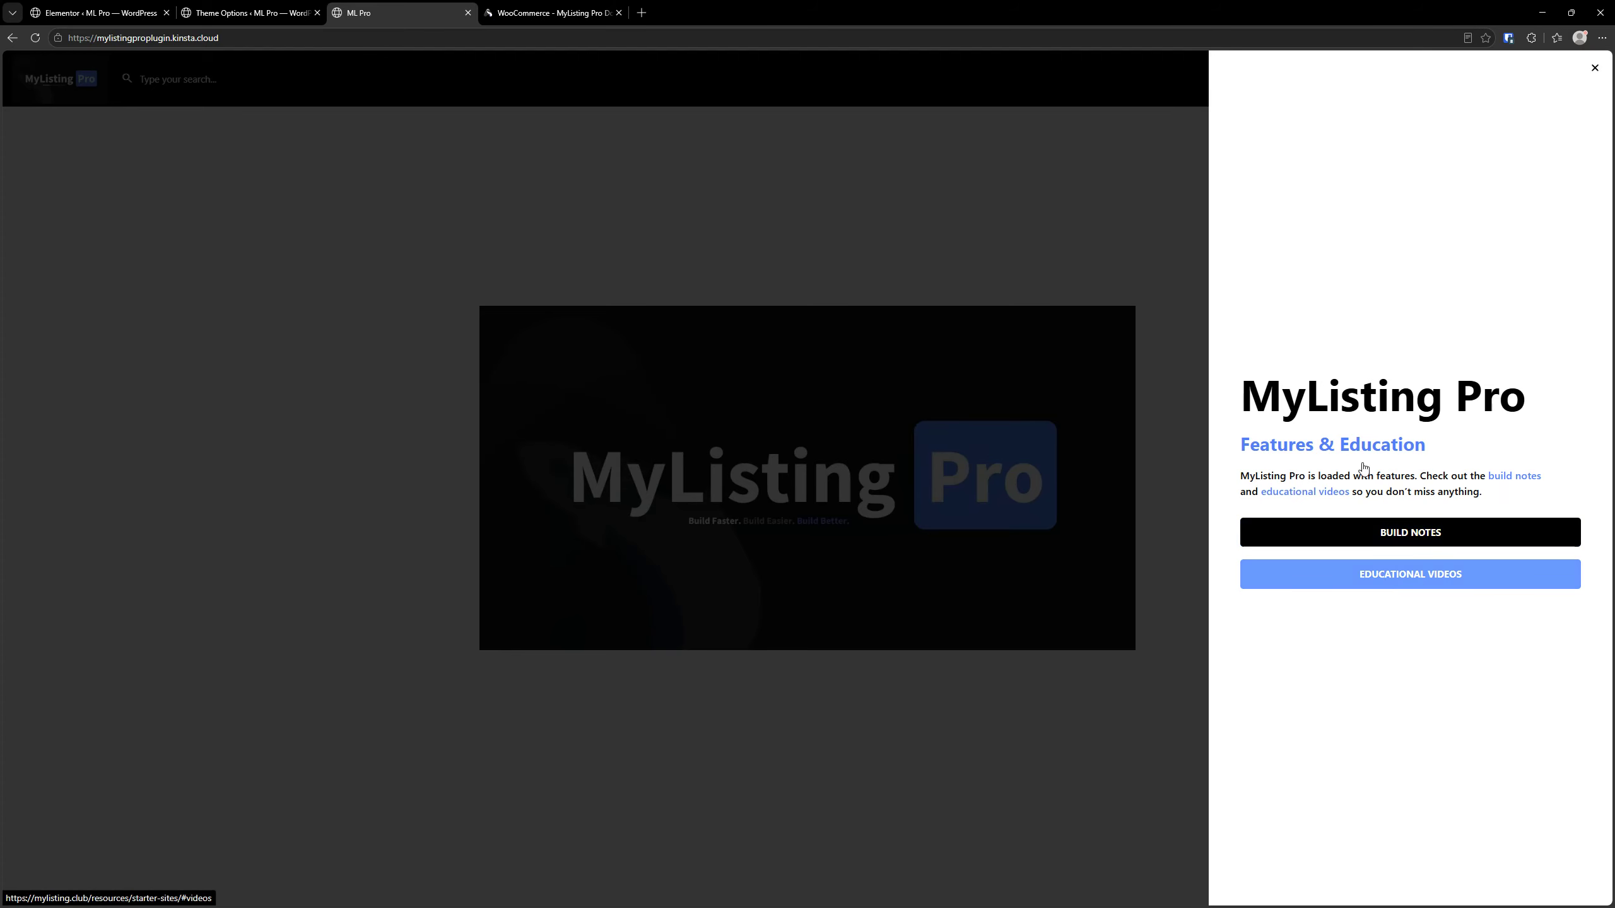
left_click(1594, 70)
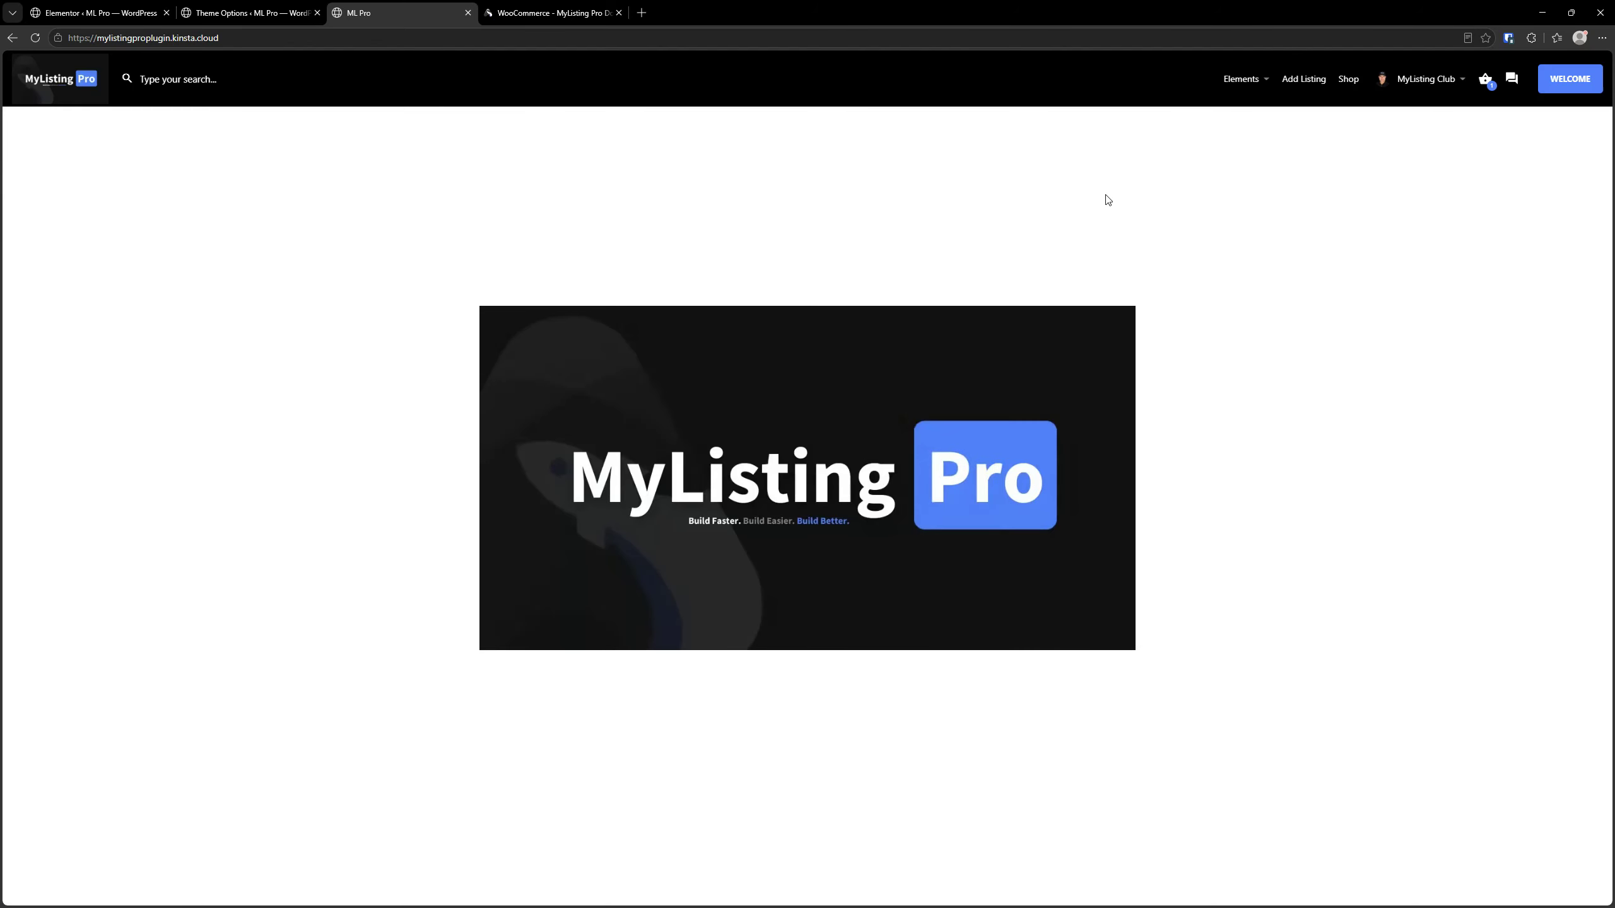
left_click(1549, 88)
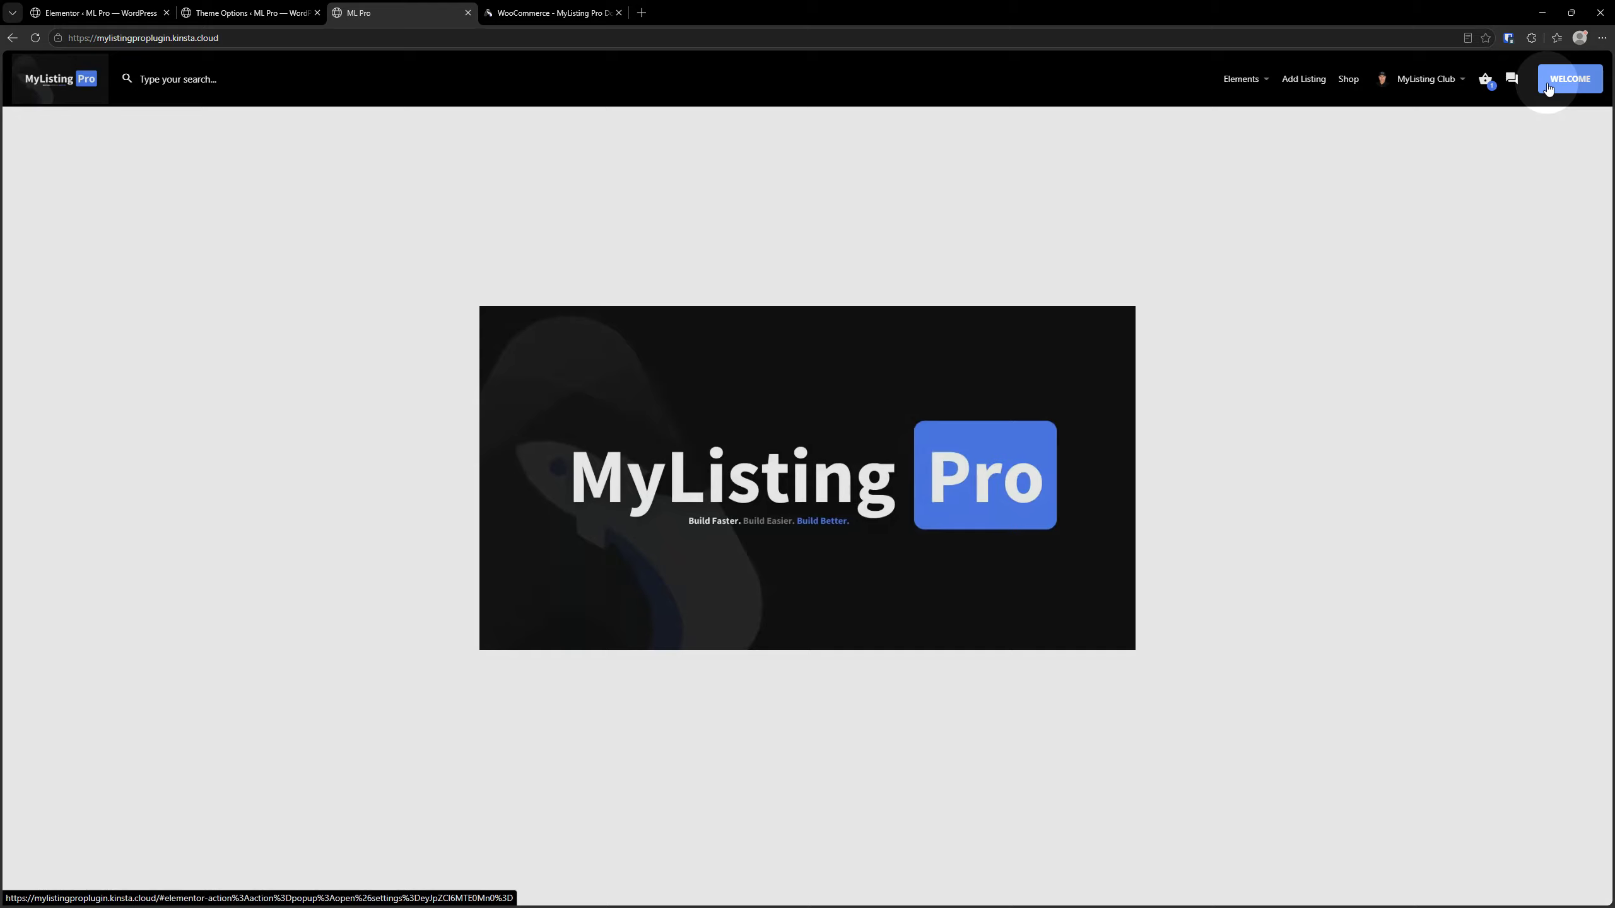
left_click(1497, 337)
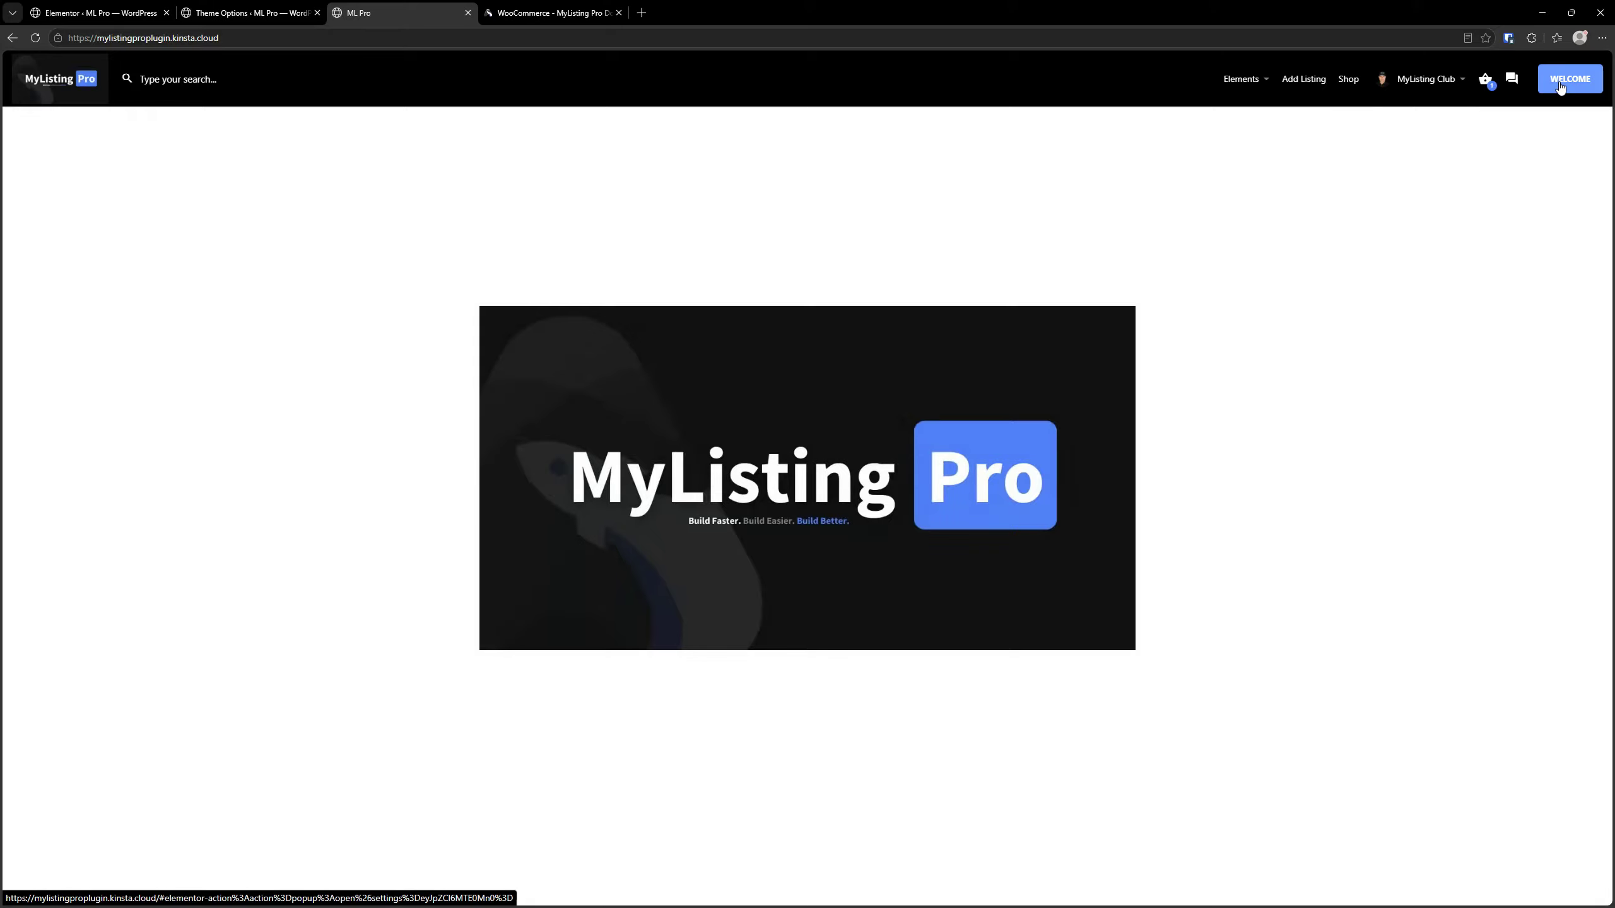
Disable Open Header CTA in Elementor Popup in the Elementor module settings and save the change
left_click(300, 7)
key("ctrl+shift+Tab")
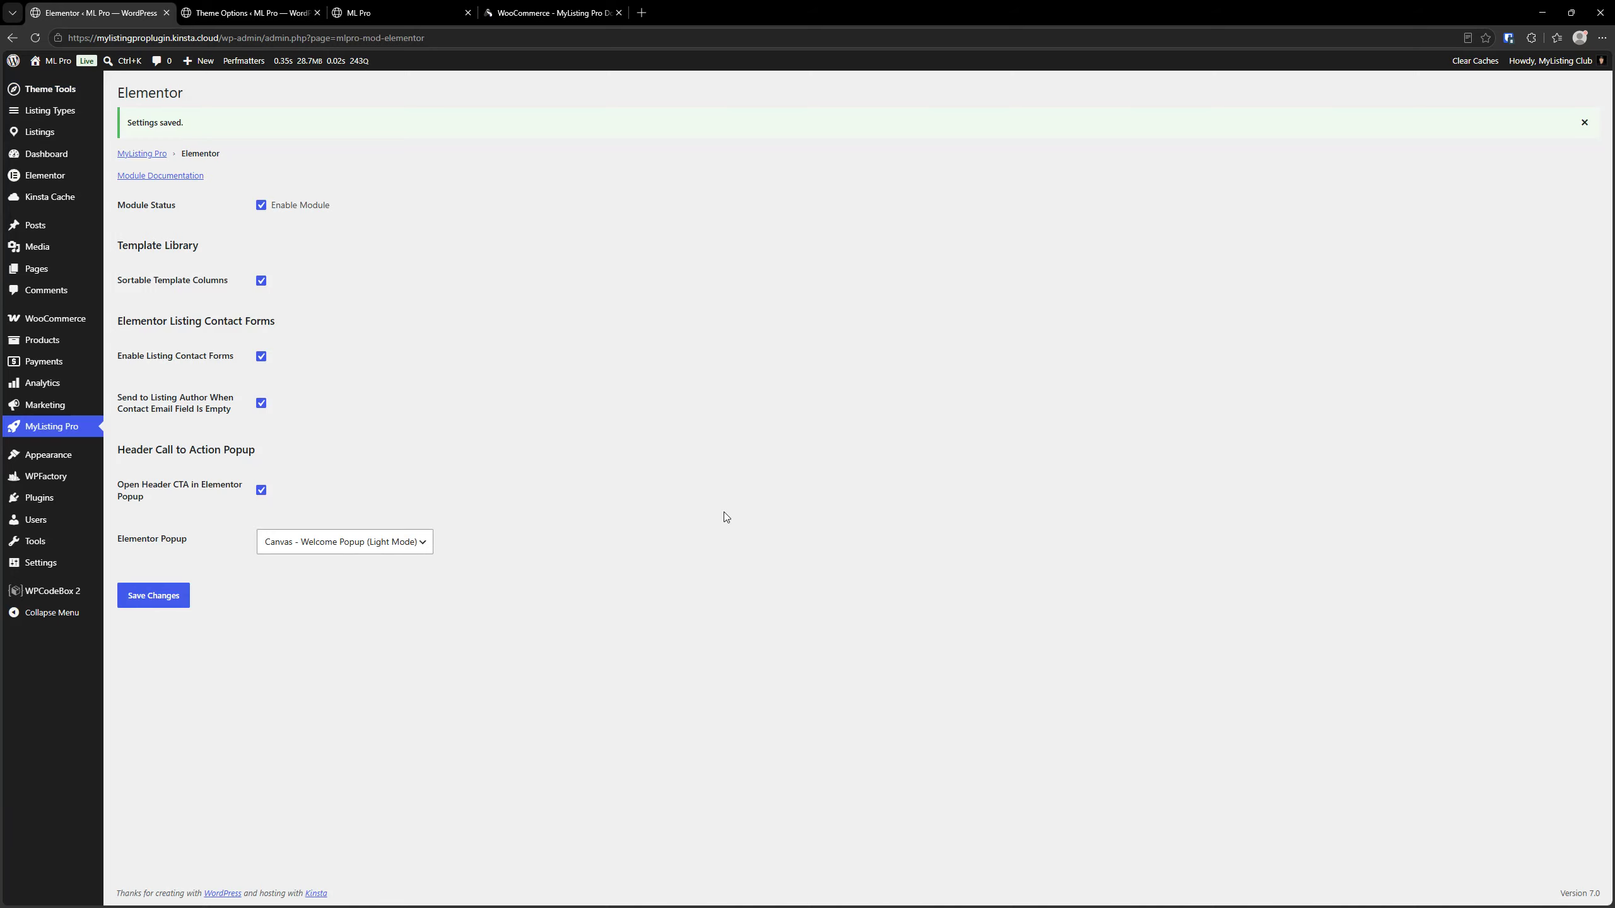
left_click(260, 491)
left_click(154, 542)
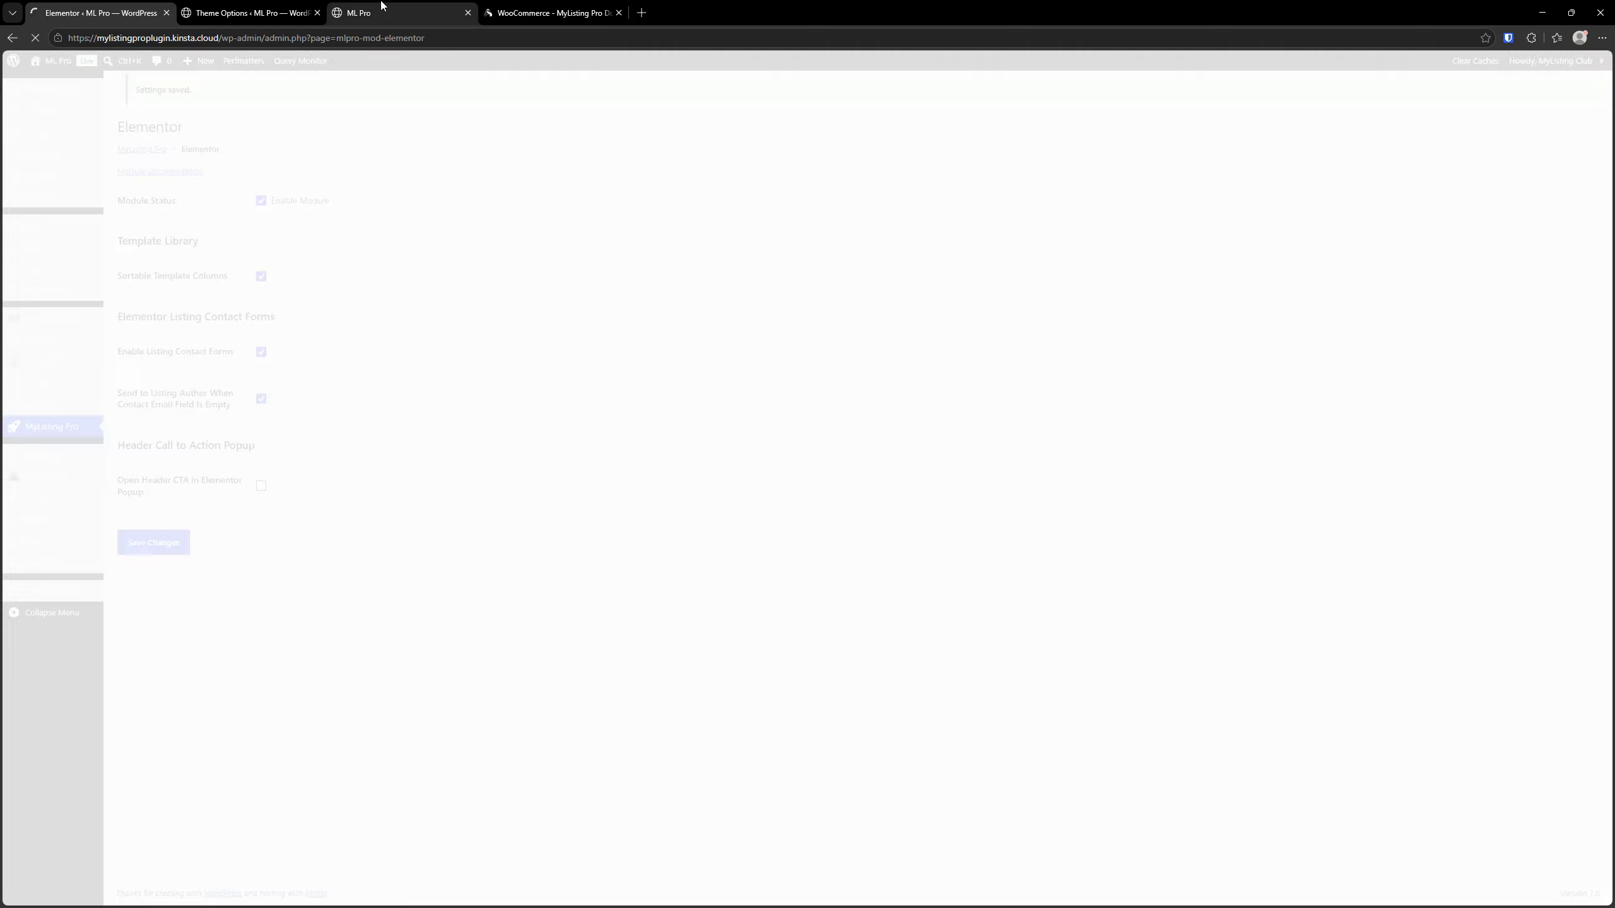
Test the header's Welcome link on the front end and return to the home page
left_click(382, 8)
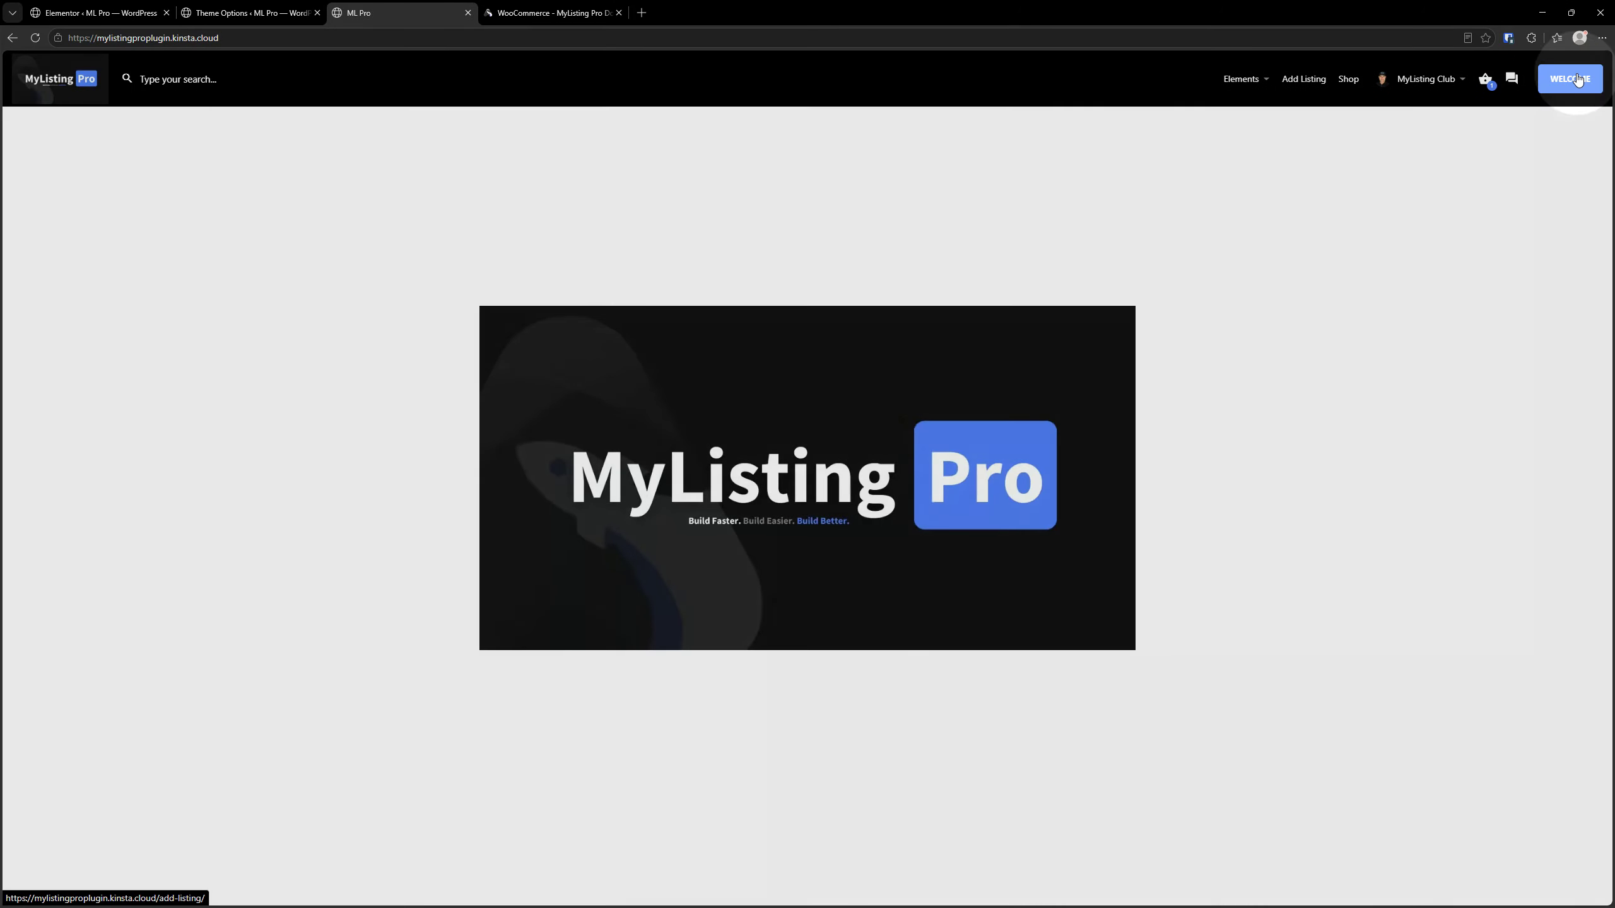
left_click(1576, 79)
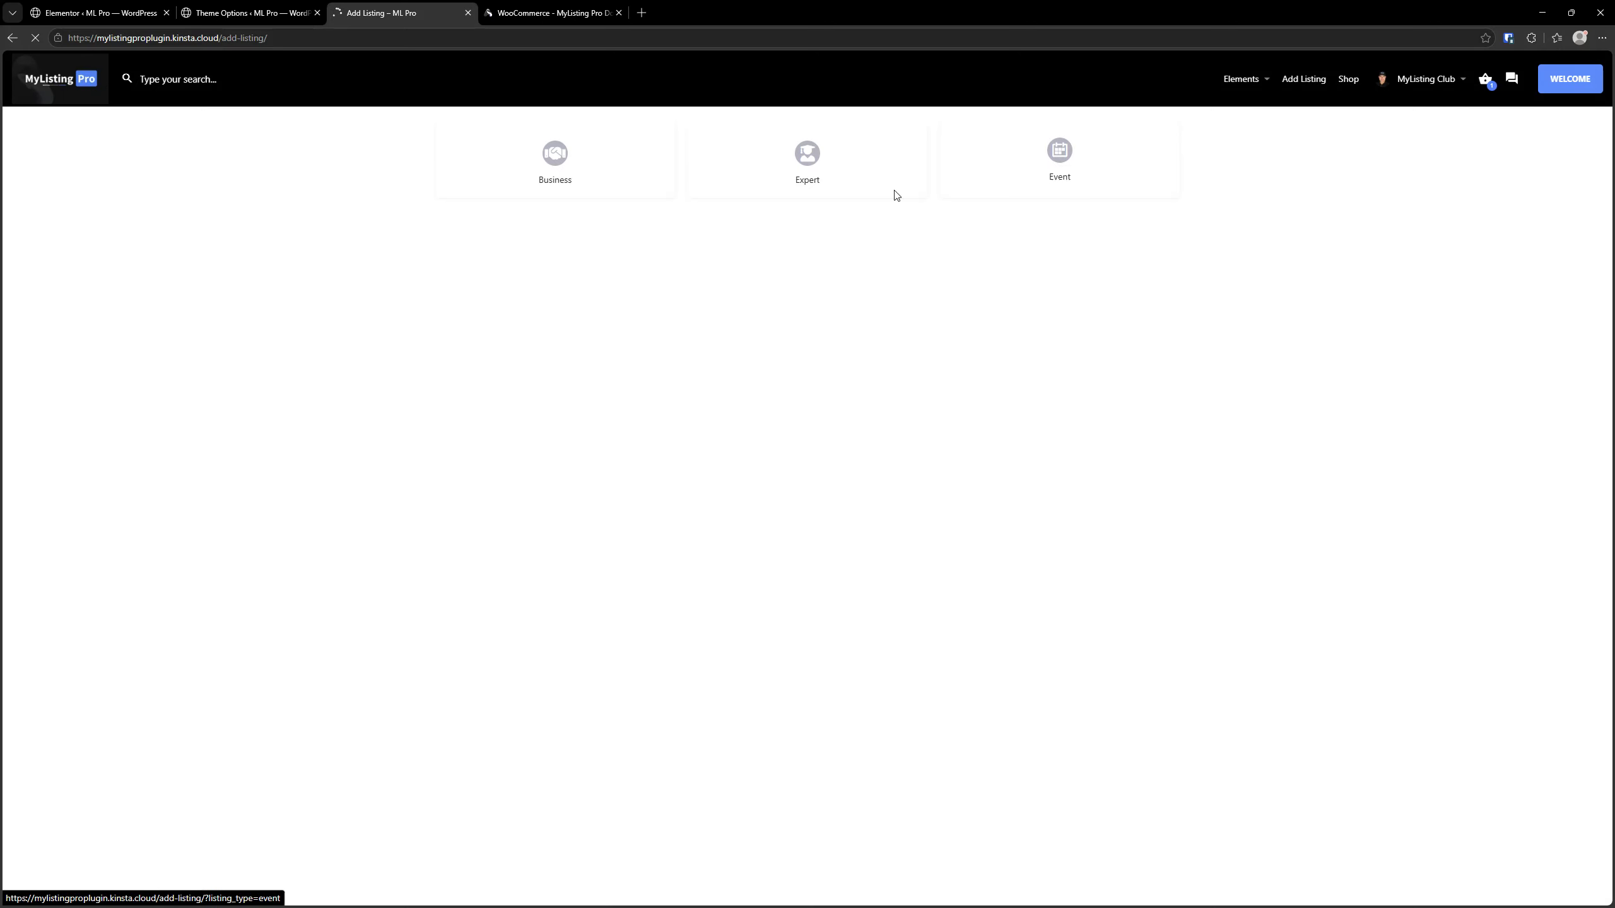
left_click(43, 81)
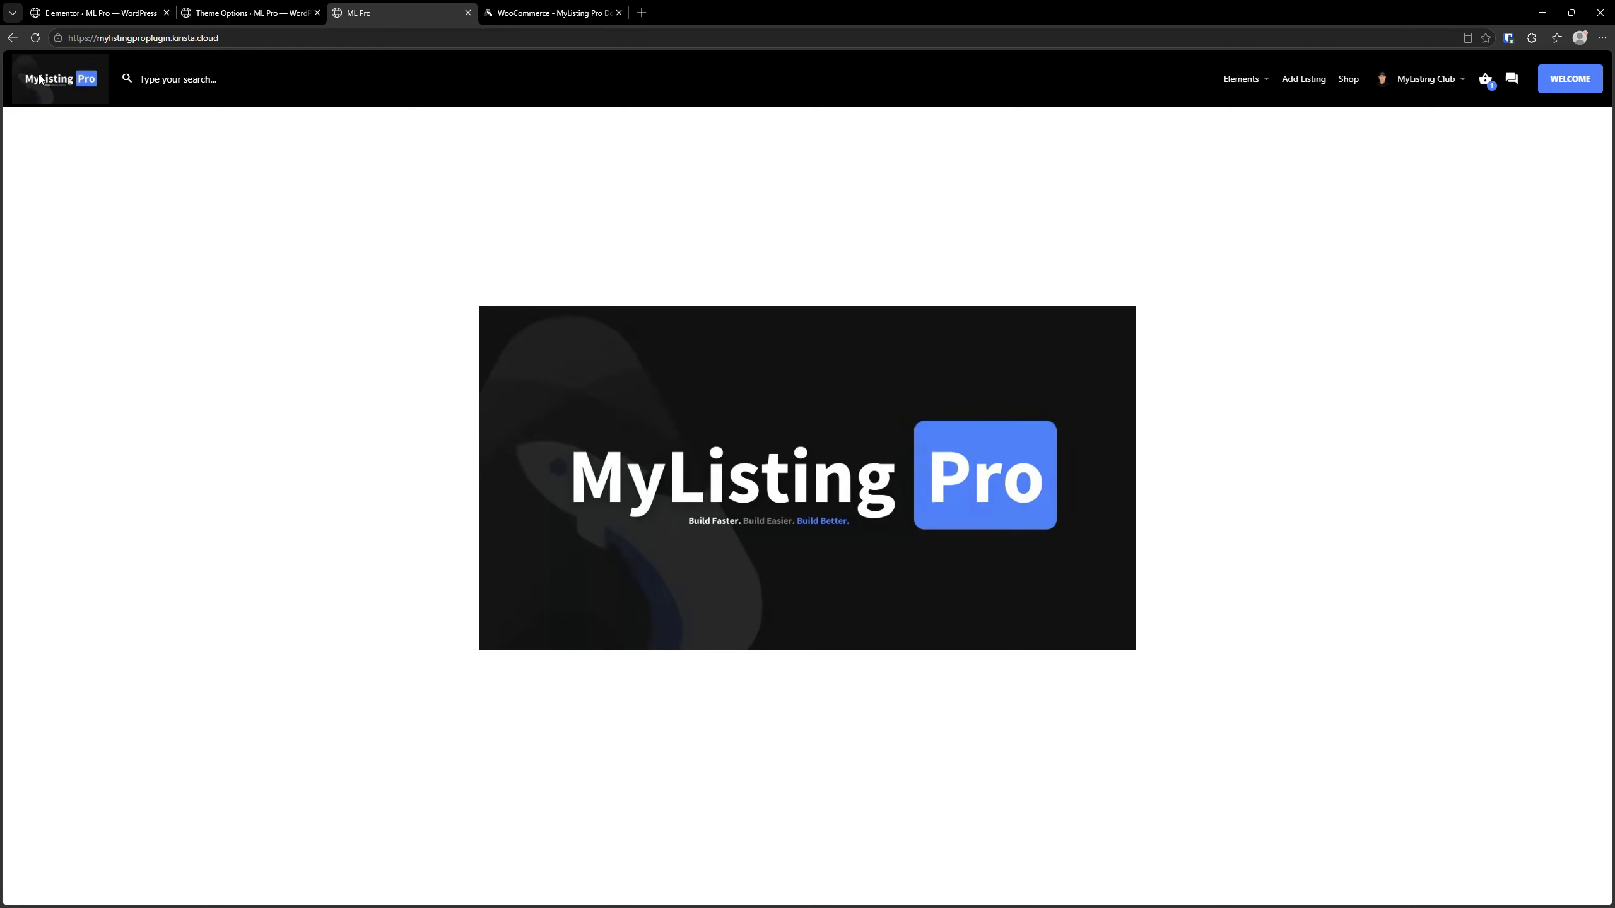